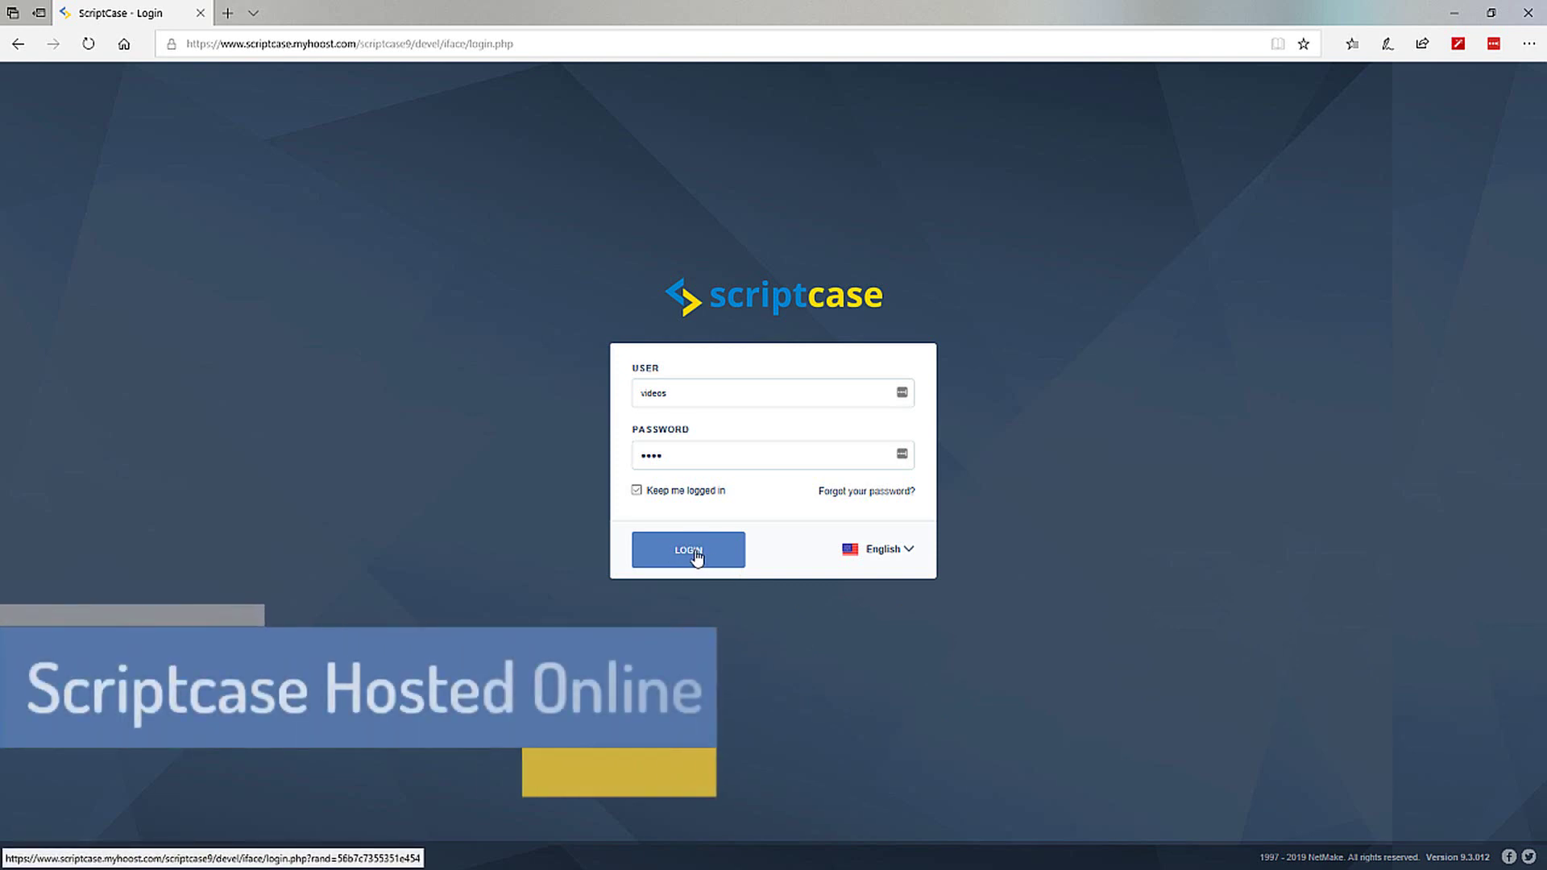
# Log in to ScriptCase with the prefilled credentials and decline adding the site to LastPass
pyautogui.click(692, 554)
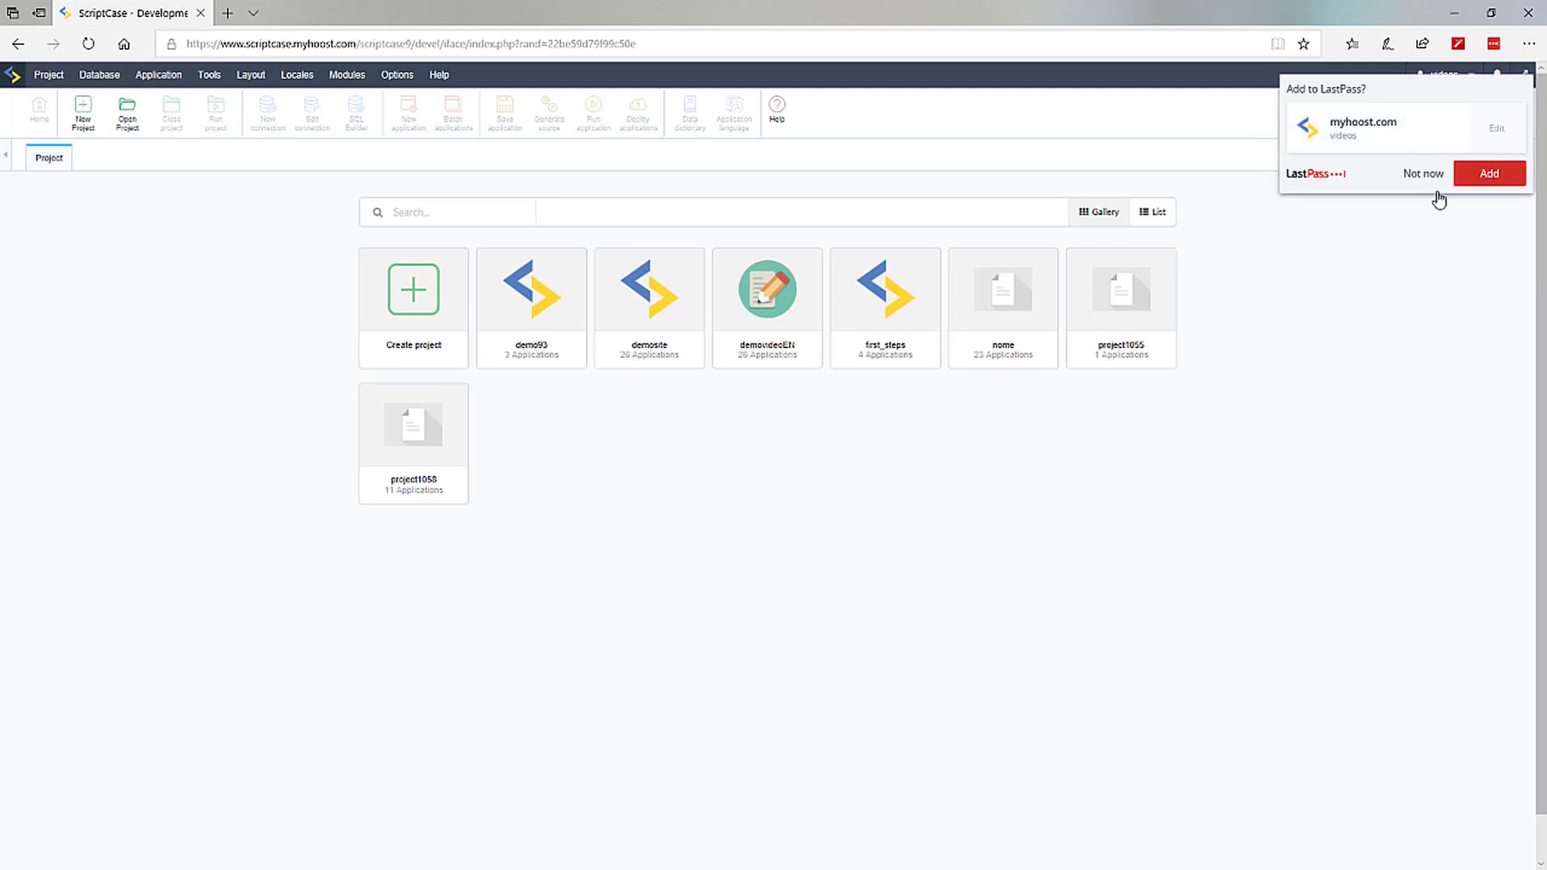
pyautogui.click(1418, 177)
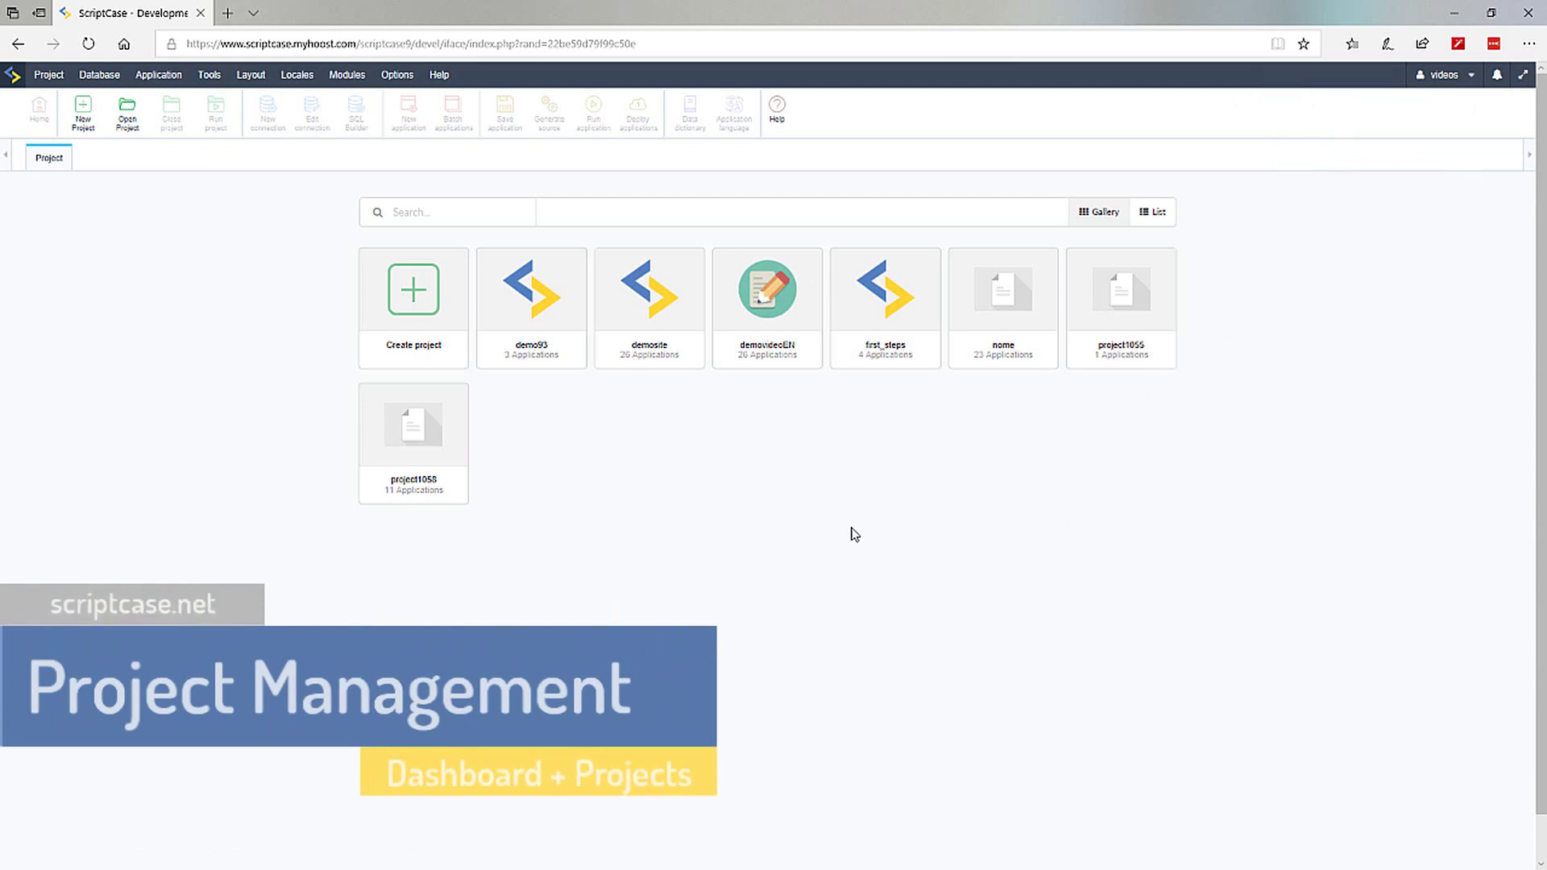
# Expand the workspace by hiding the toolbar and restore it, repeating the toggle twice
pyautogui.click(1518, 88)
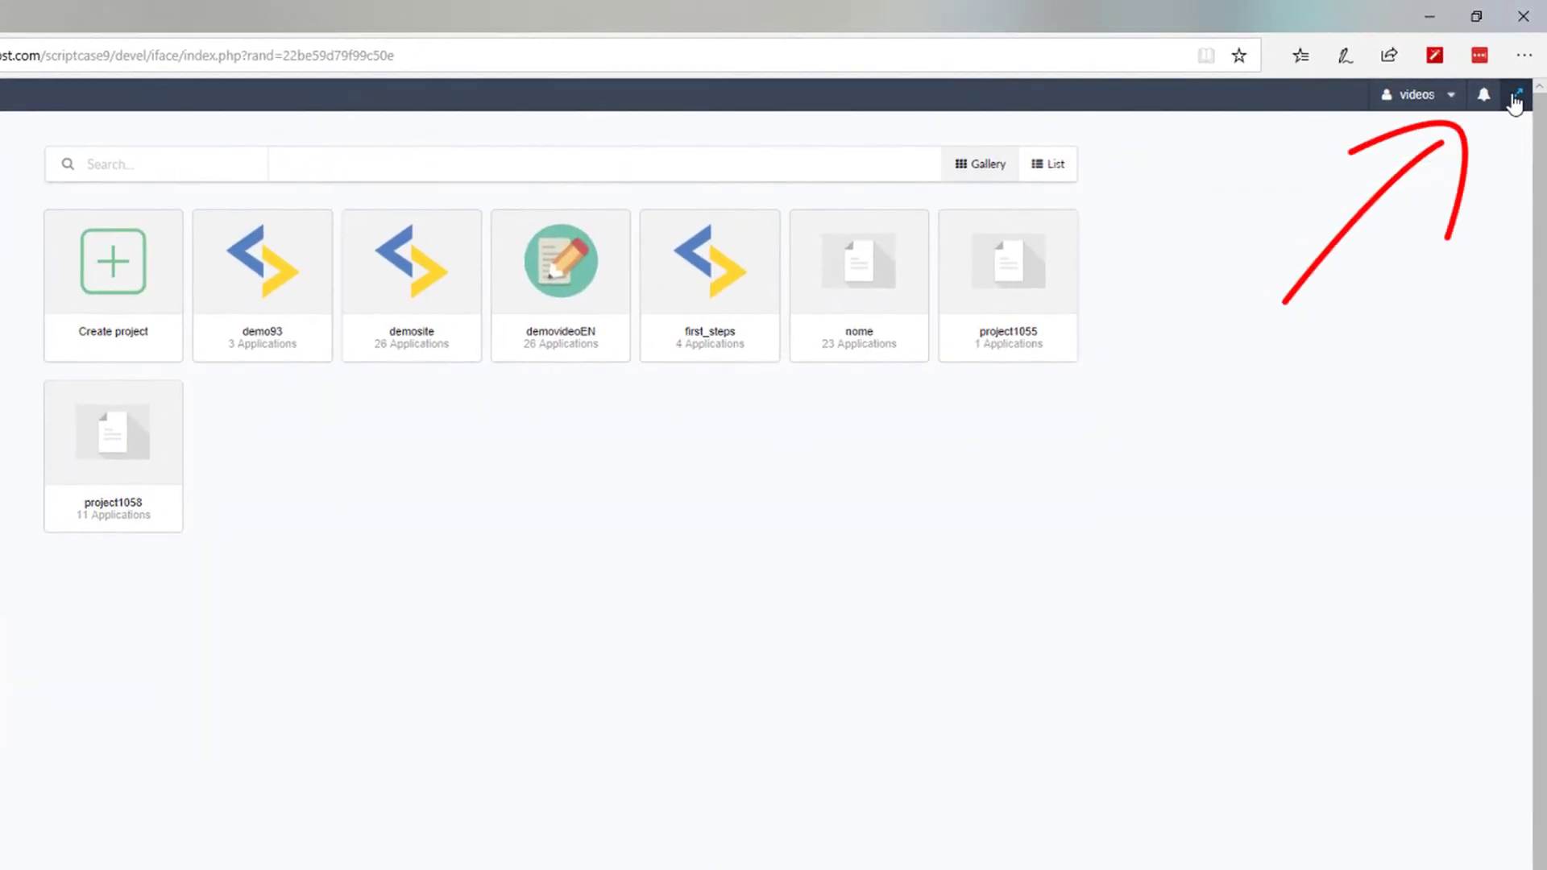
pyautogui.click(1515, 97)
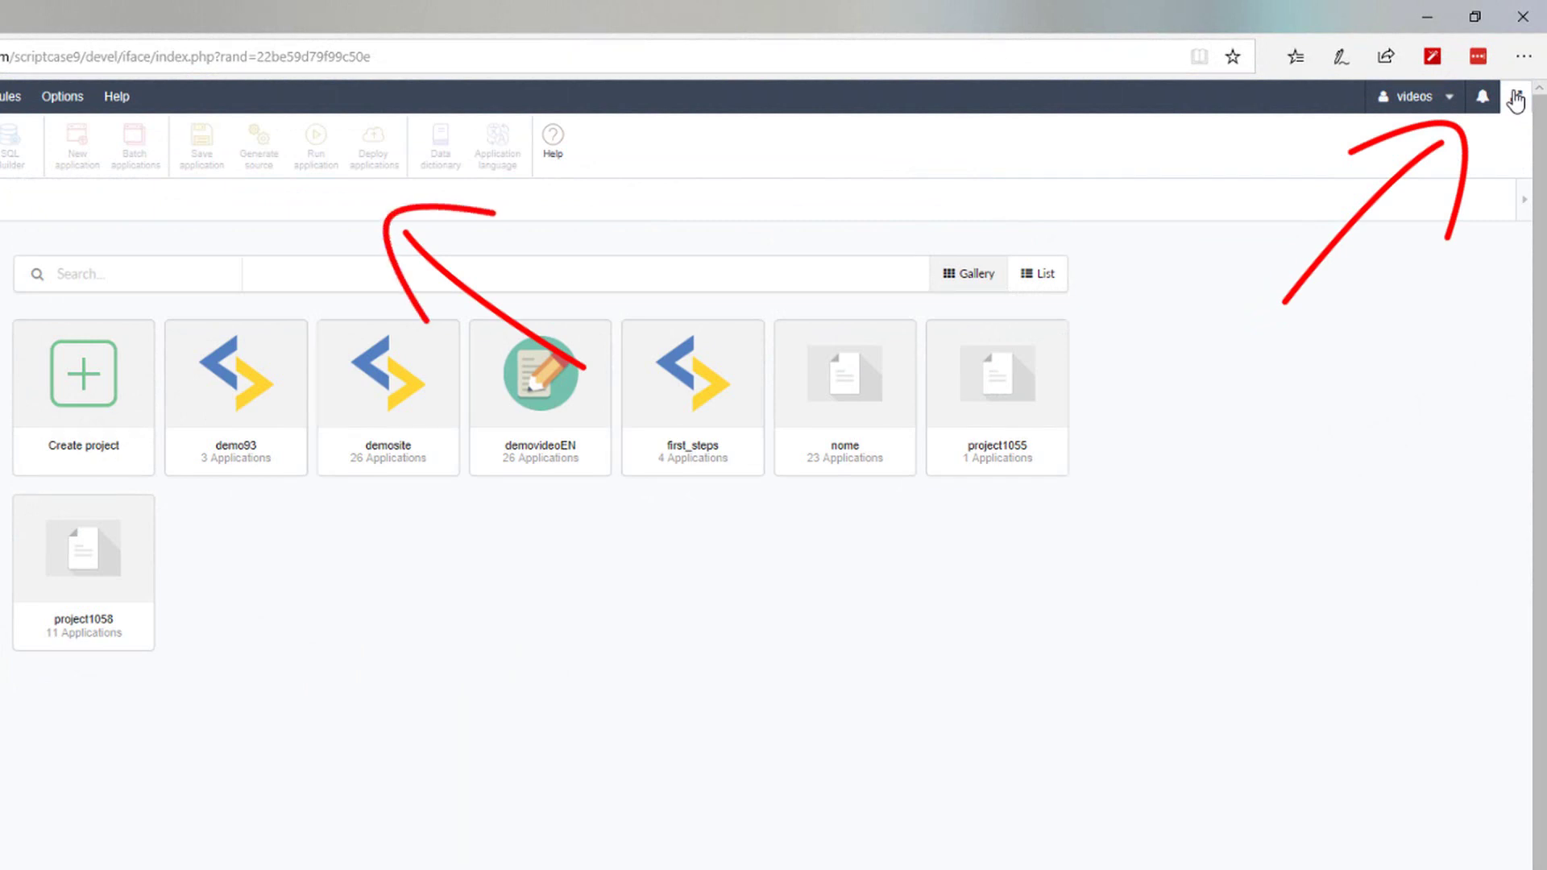
pyautogui.click(1516, 98)
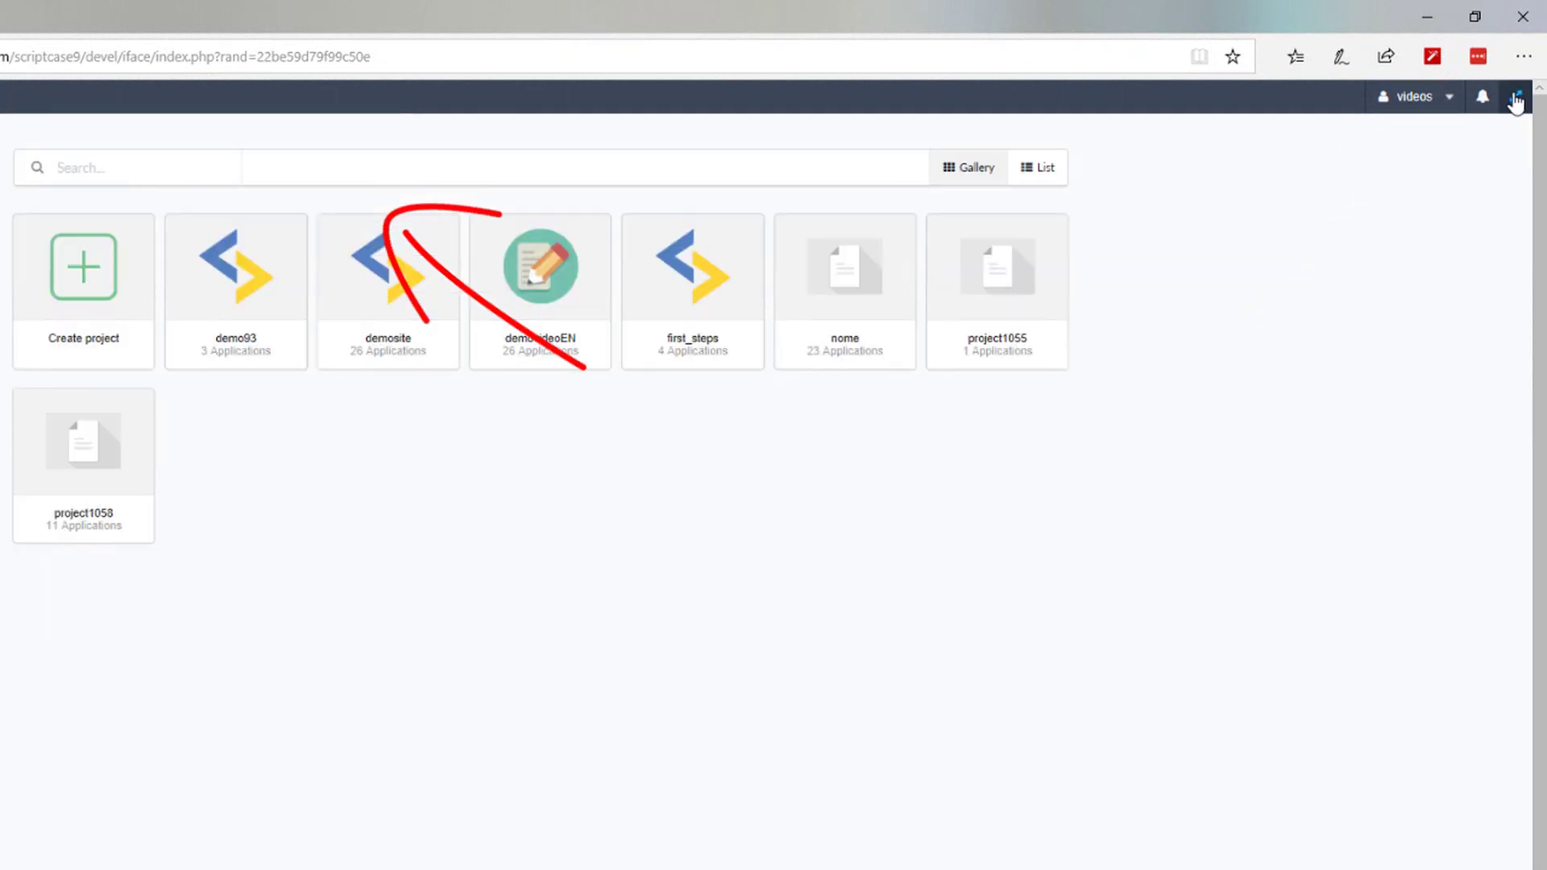
pyautogui.click(1517, 99)
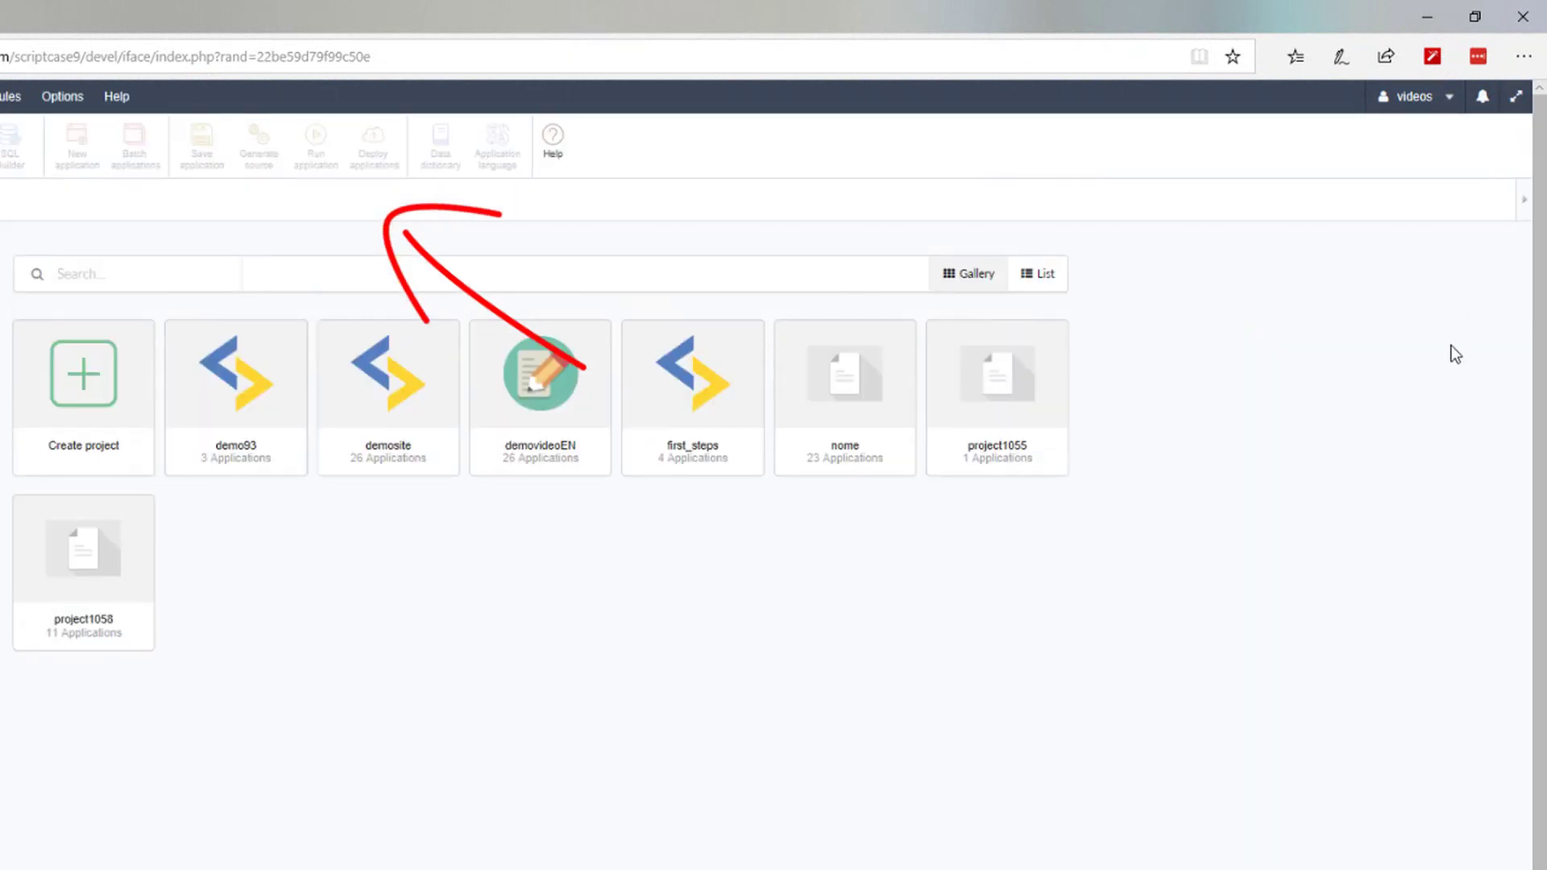
# Check the notifications and the account's license details, and open My ScriptCase
pyautogui.click(1482, 98)
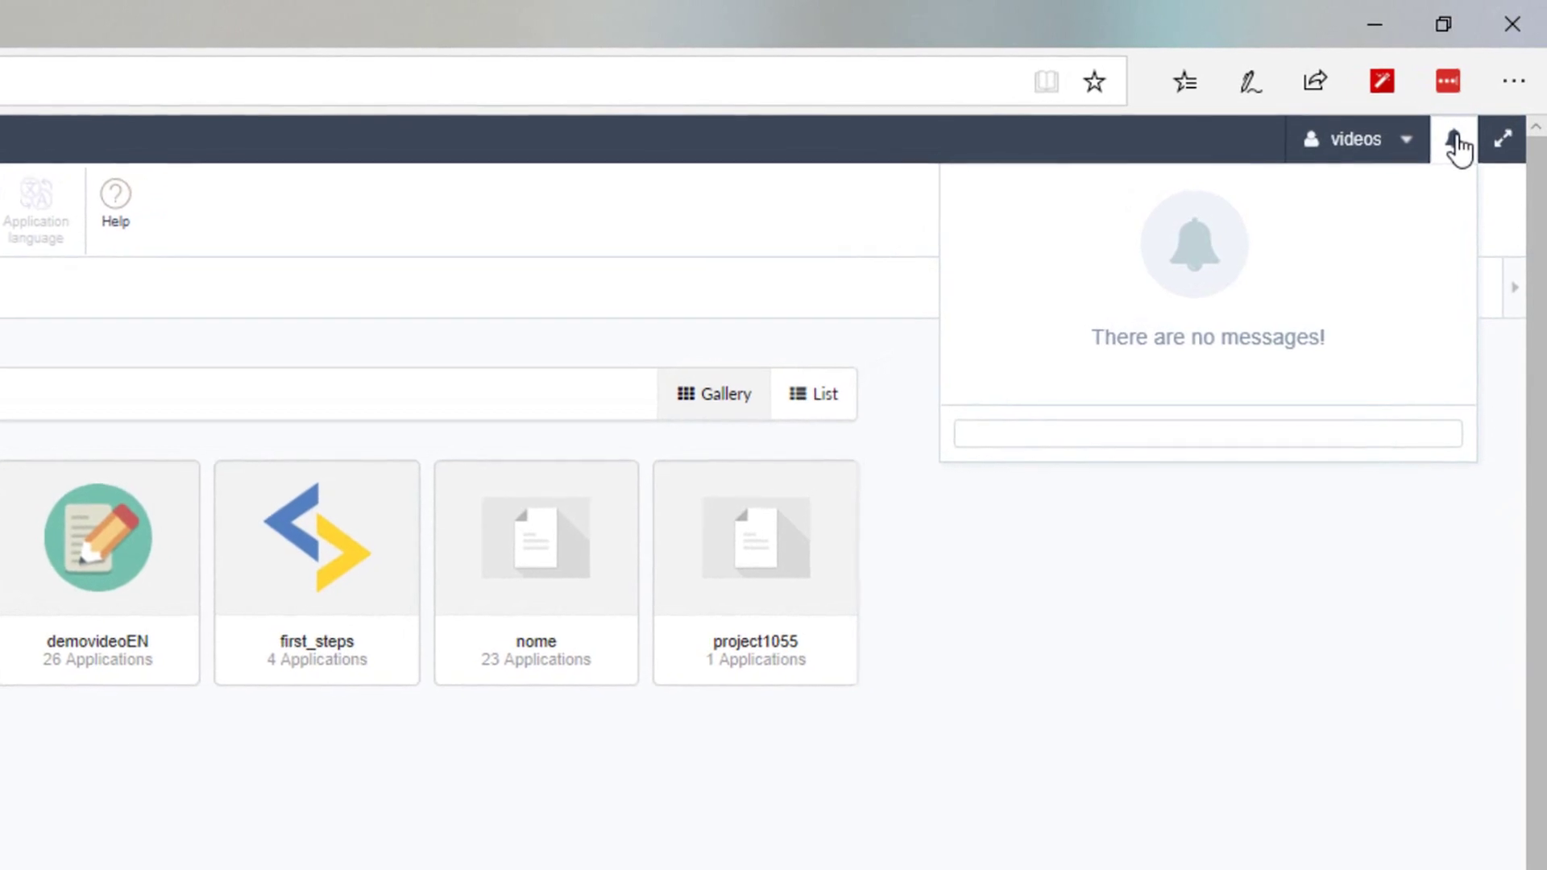
pyautogui.click(1422, 143)
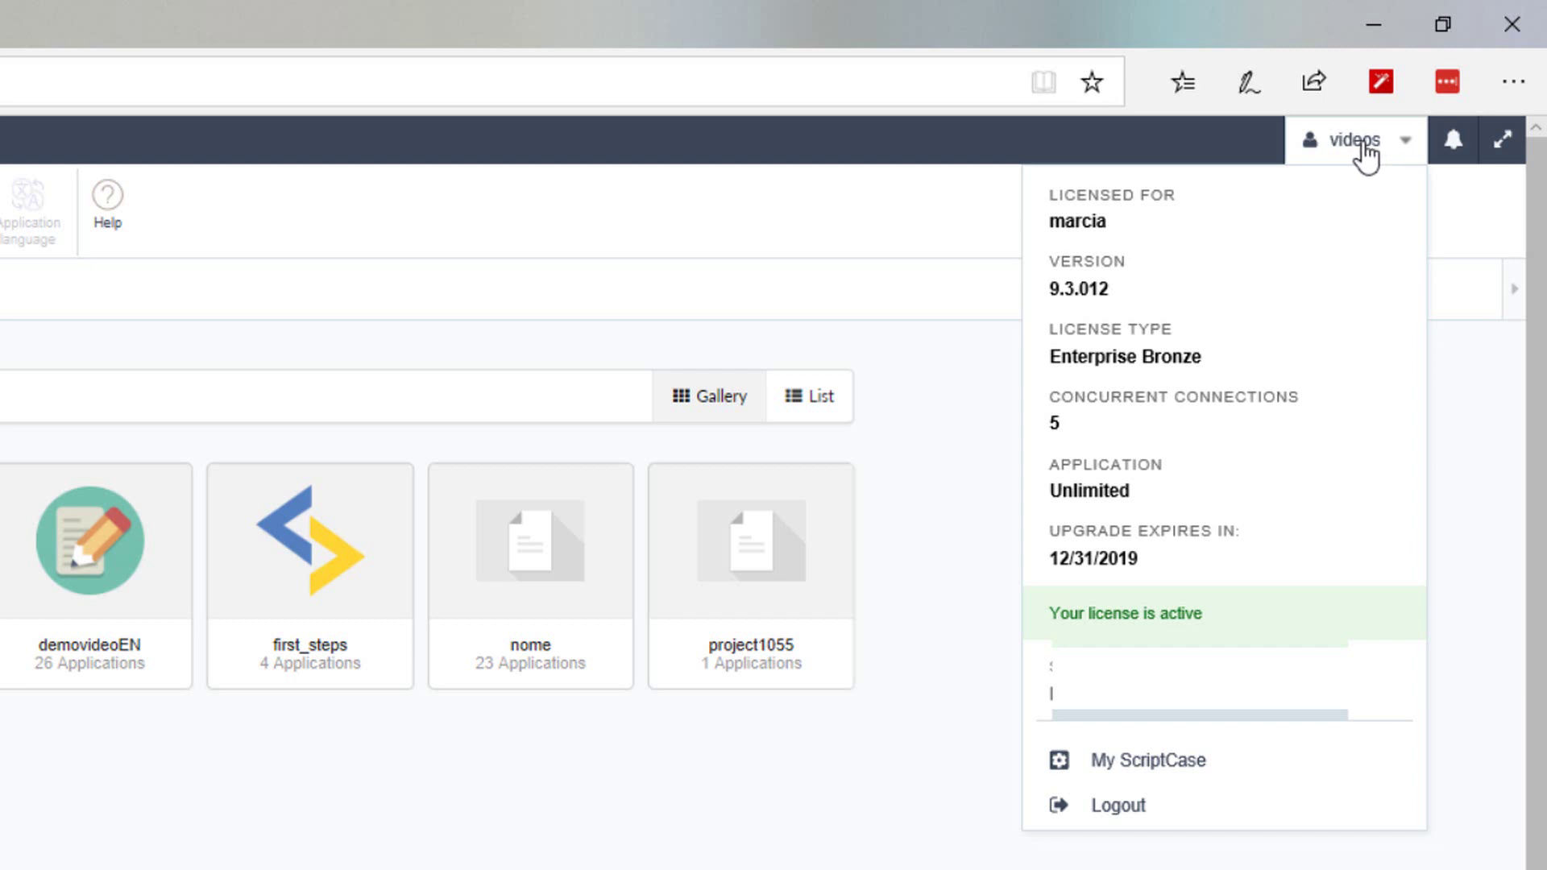
pyautogui.click(1329, 153)
pyautogui.click(1323, 161)
pyautogui.click(1159, 766)
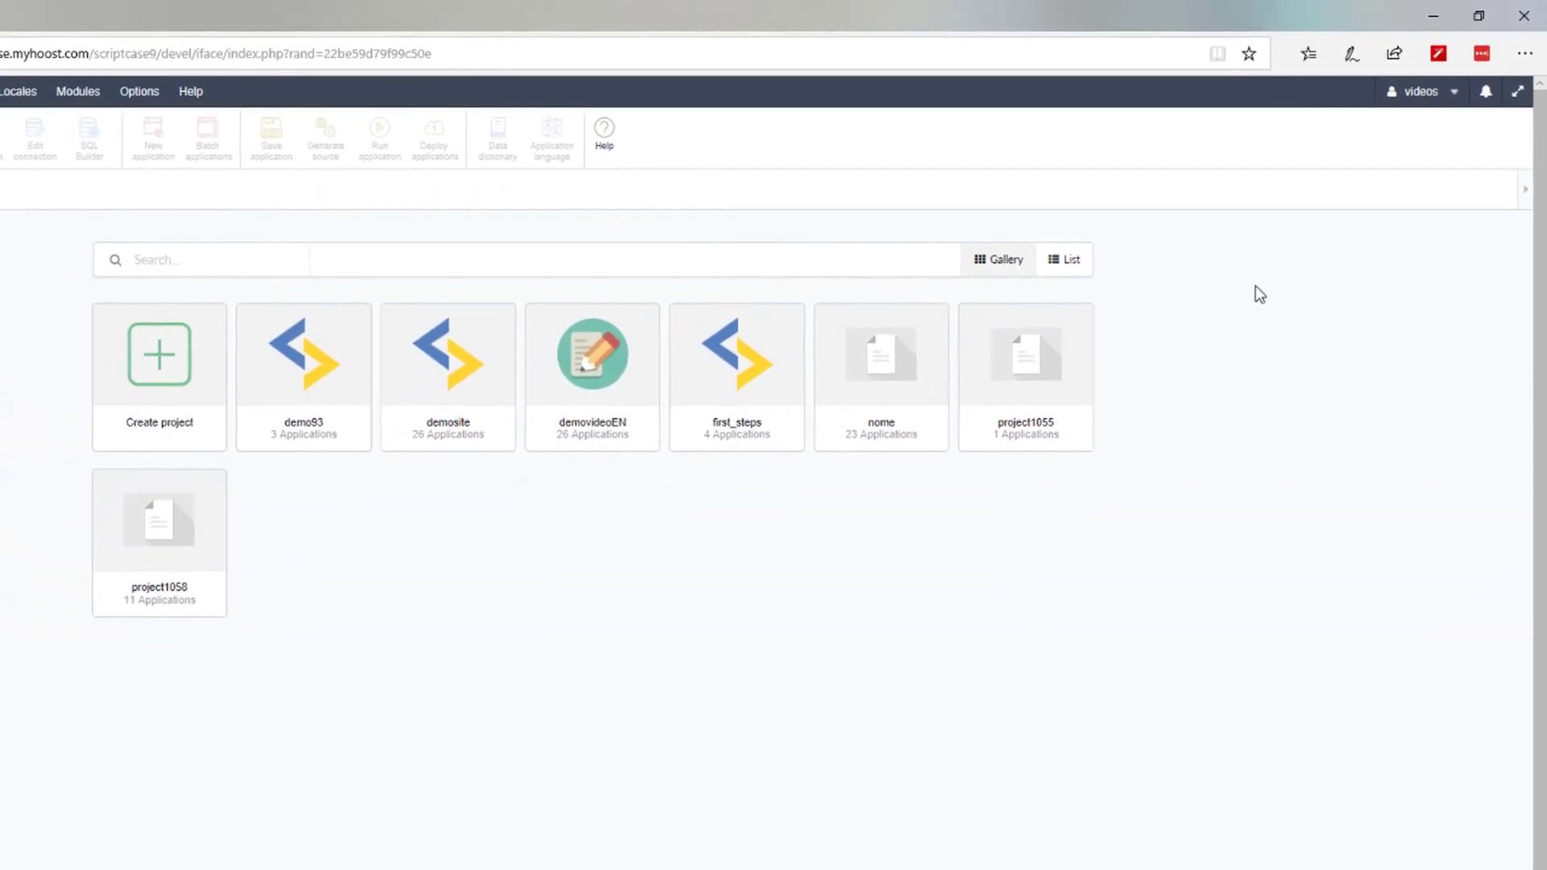
# Open the WebHelp documentation and the Technical Support page from the ScriptCase help options
pyautogui.click(191, 91)
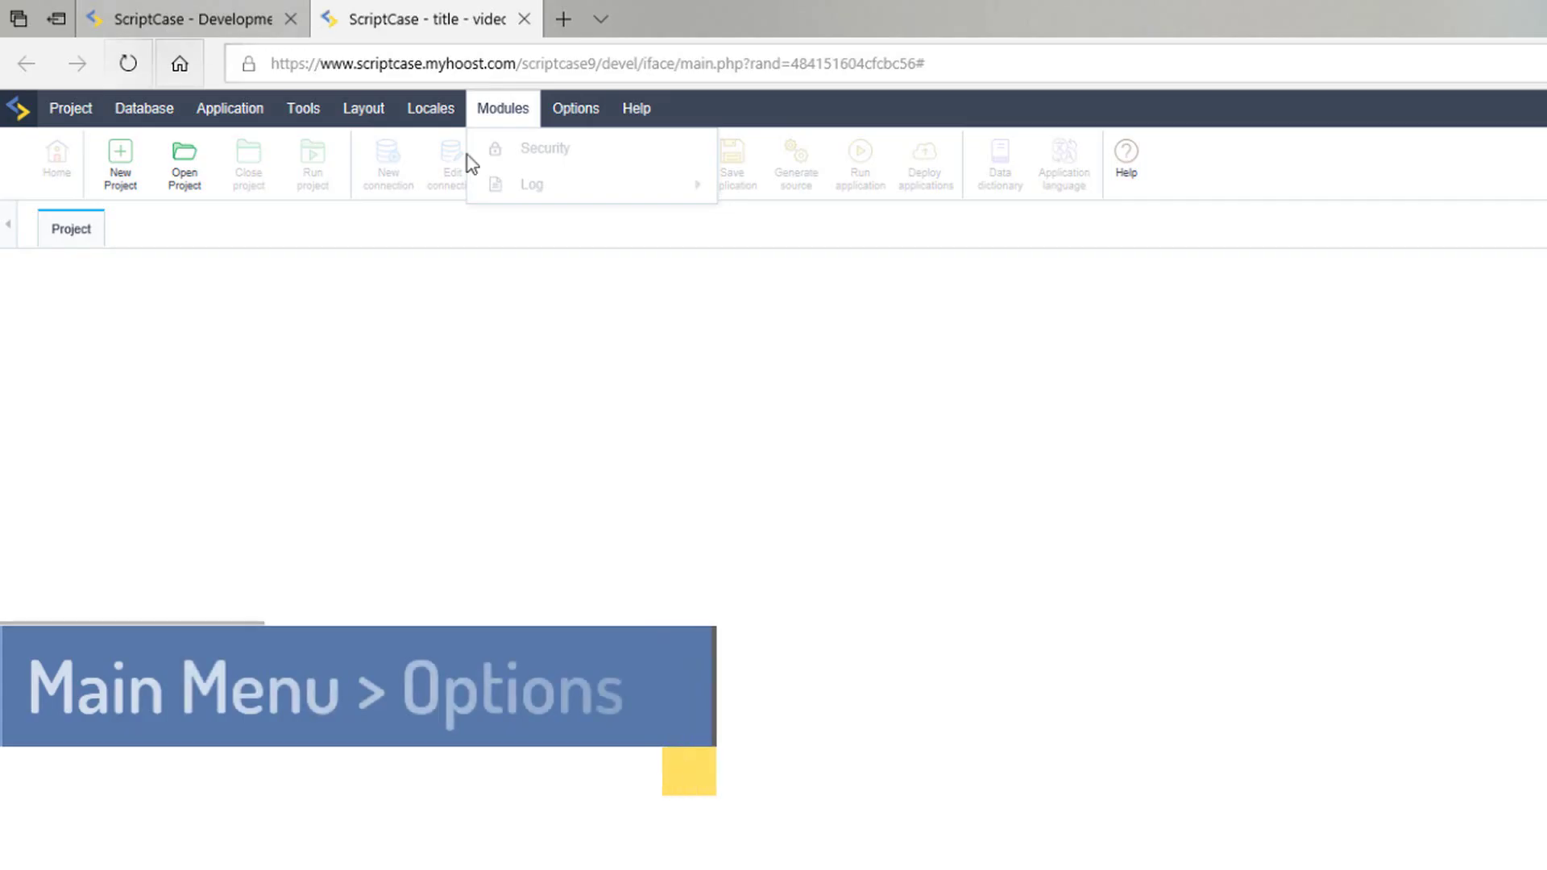
pyautogui.click(636, 108)
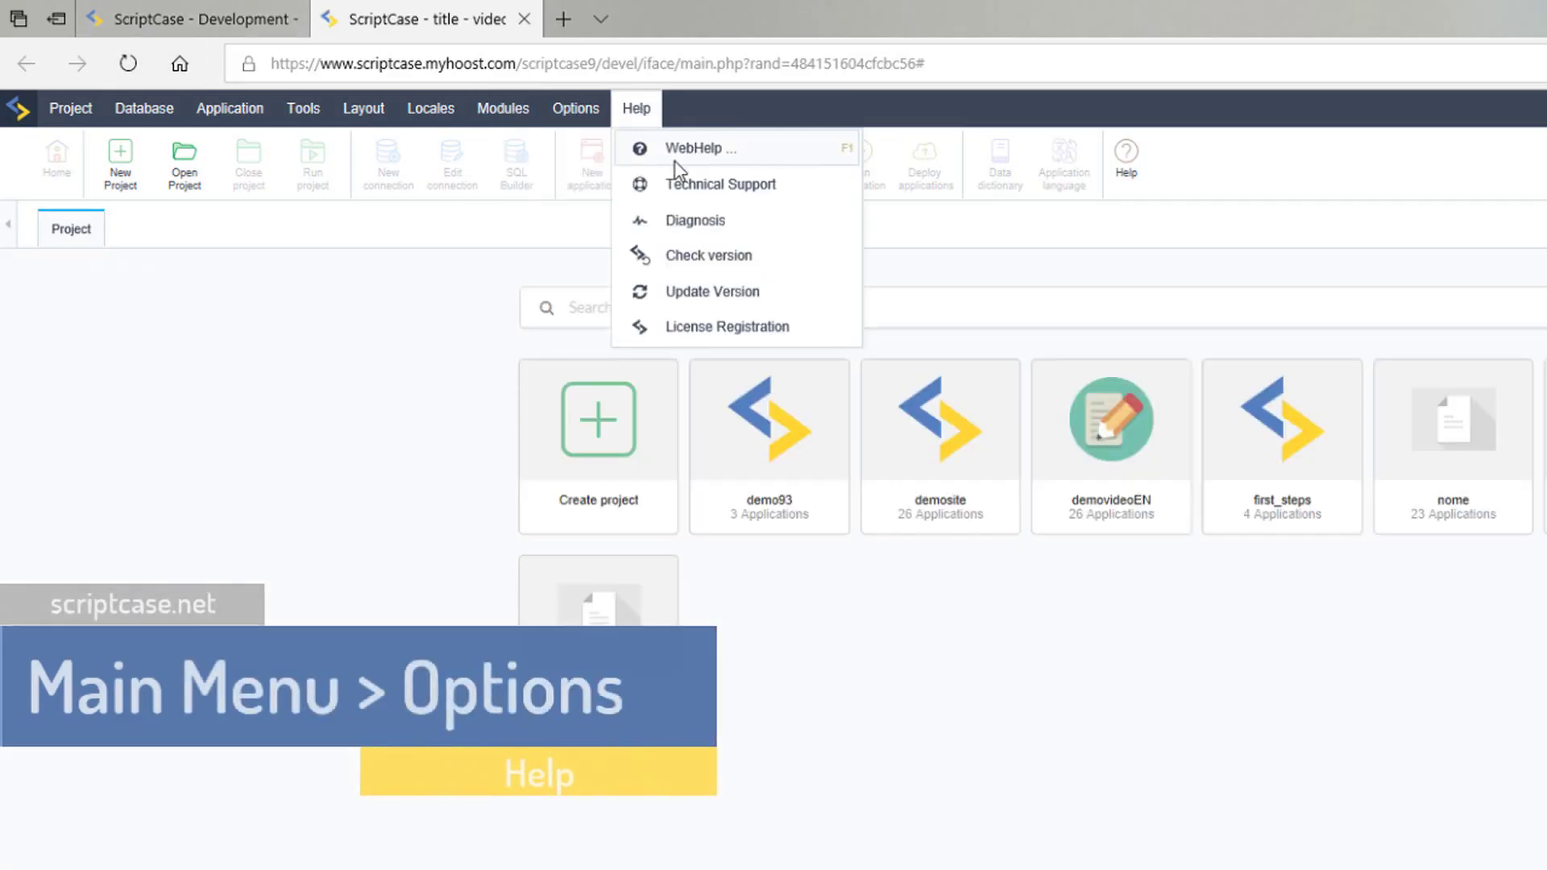
pyautogui.click(677, 159)
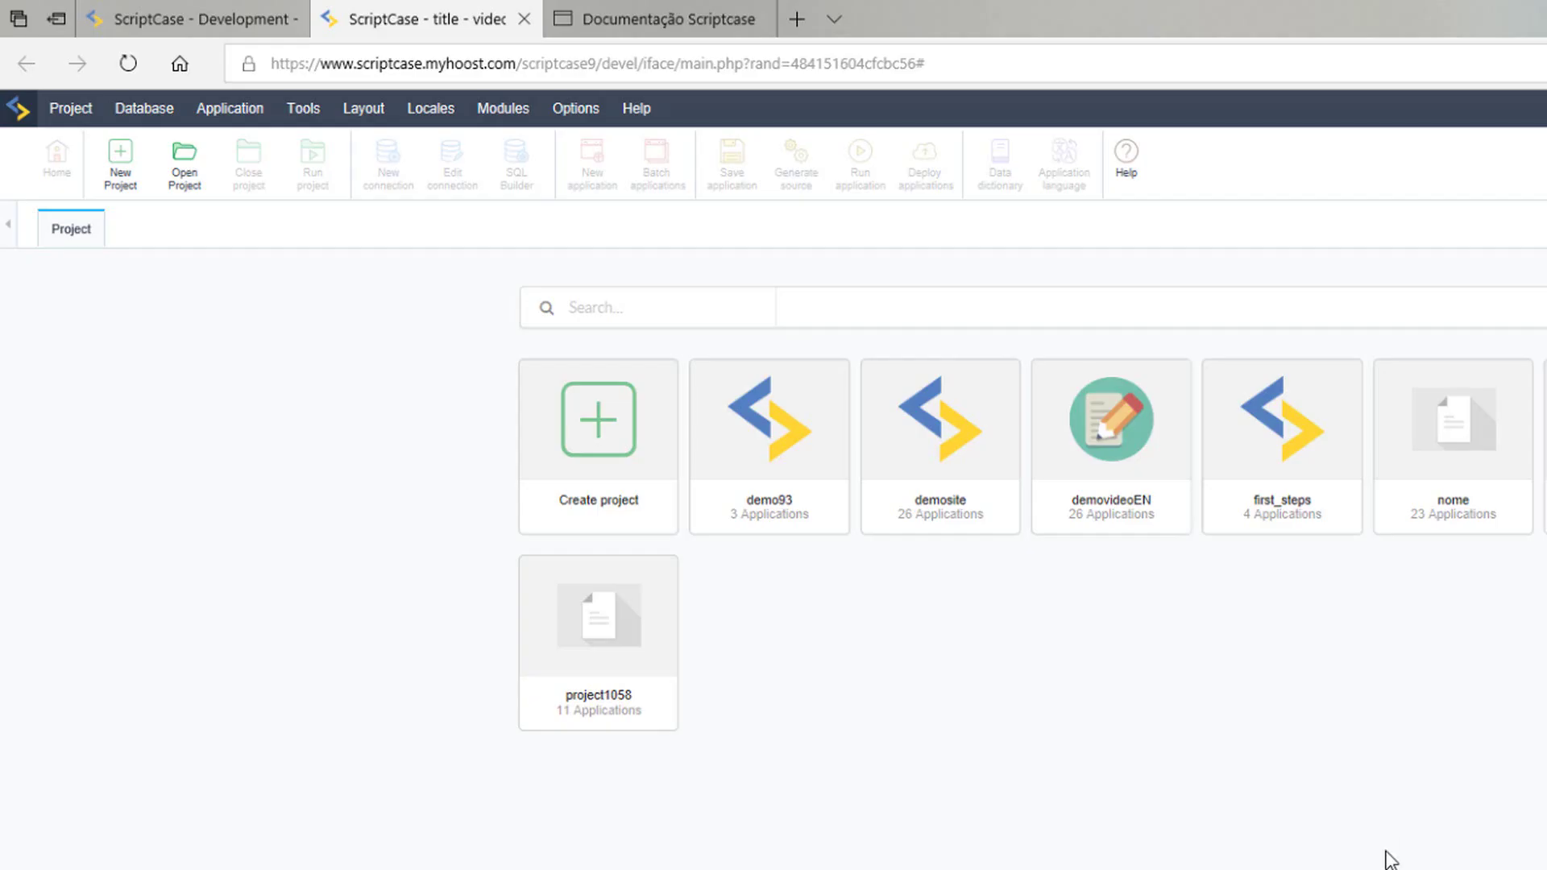
pyautogui.click(635, 107)
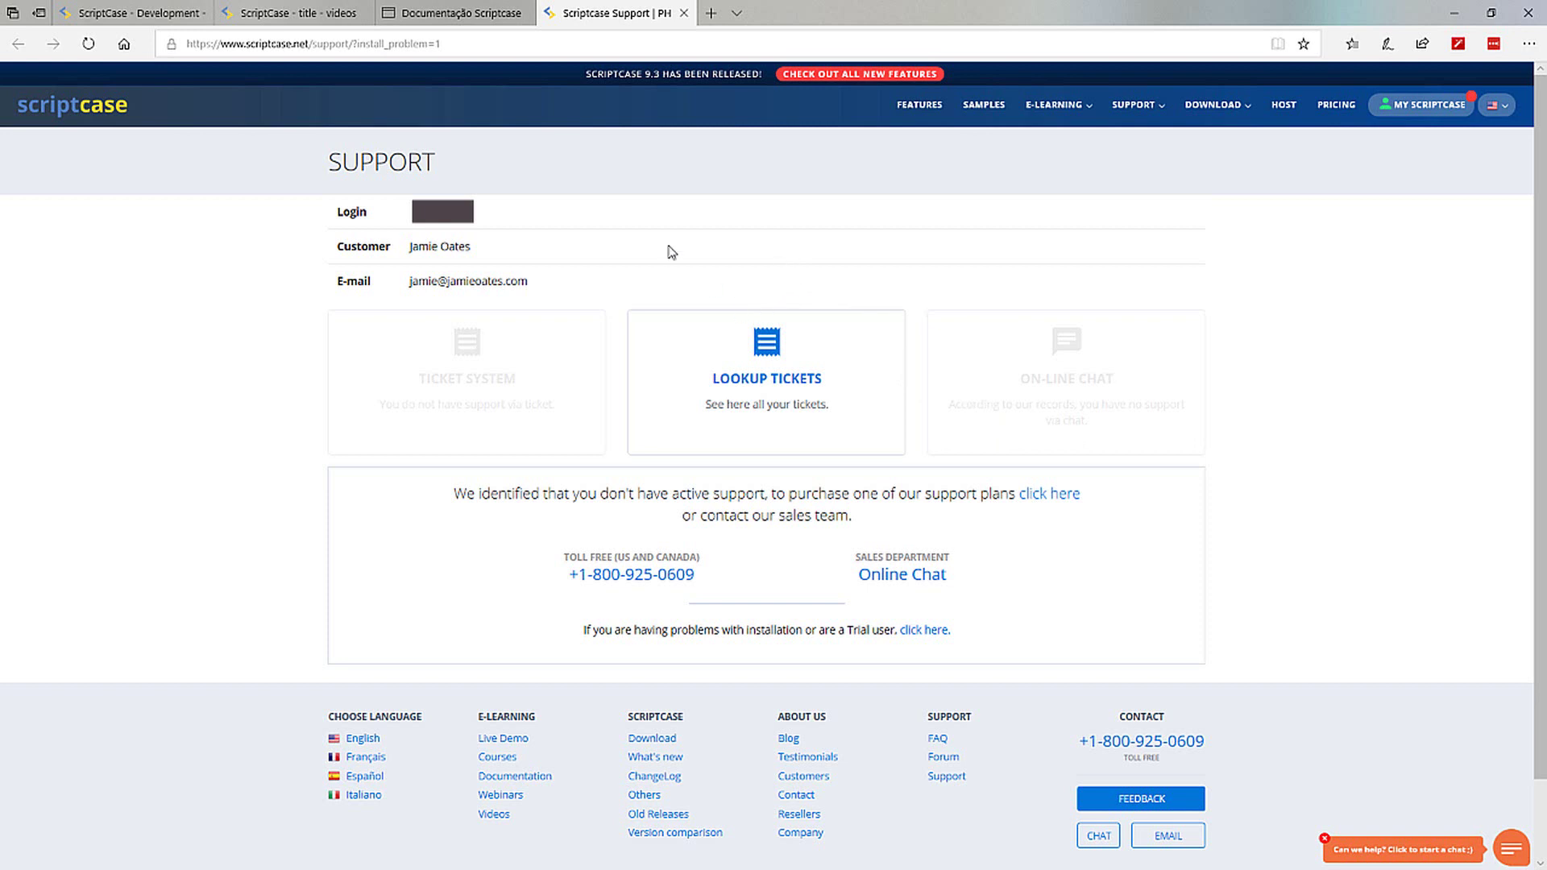
# Return to the ScriptCase project page, run the Diagnosis, and review its environment, database and extension report
pyautogui.click(297, 14)
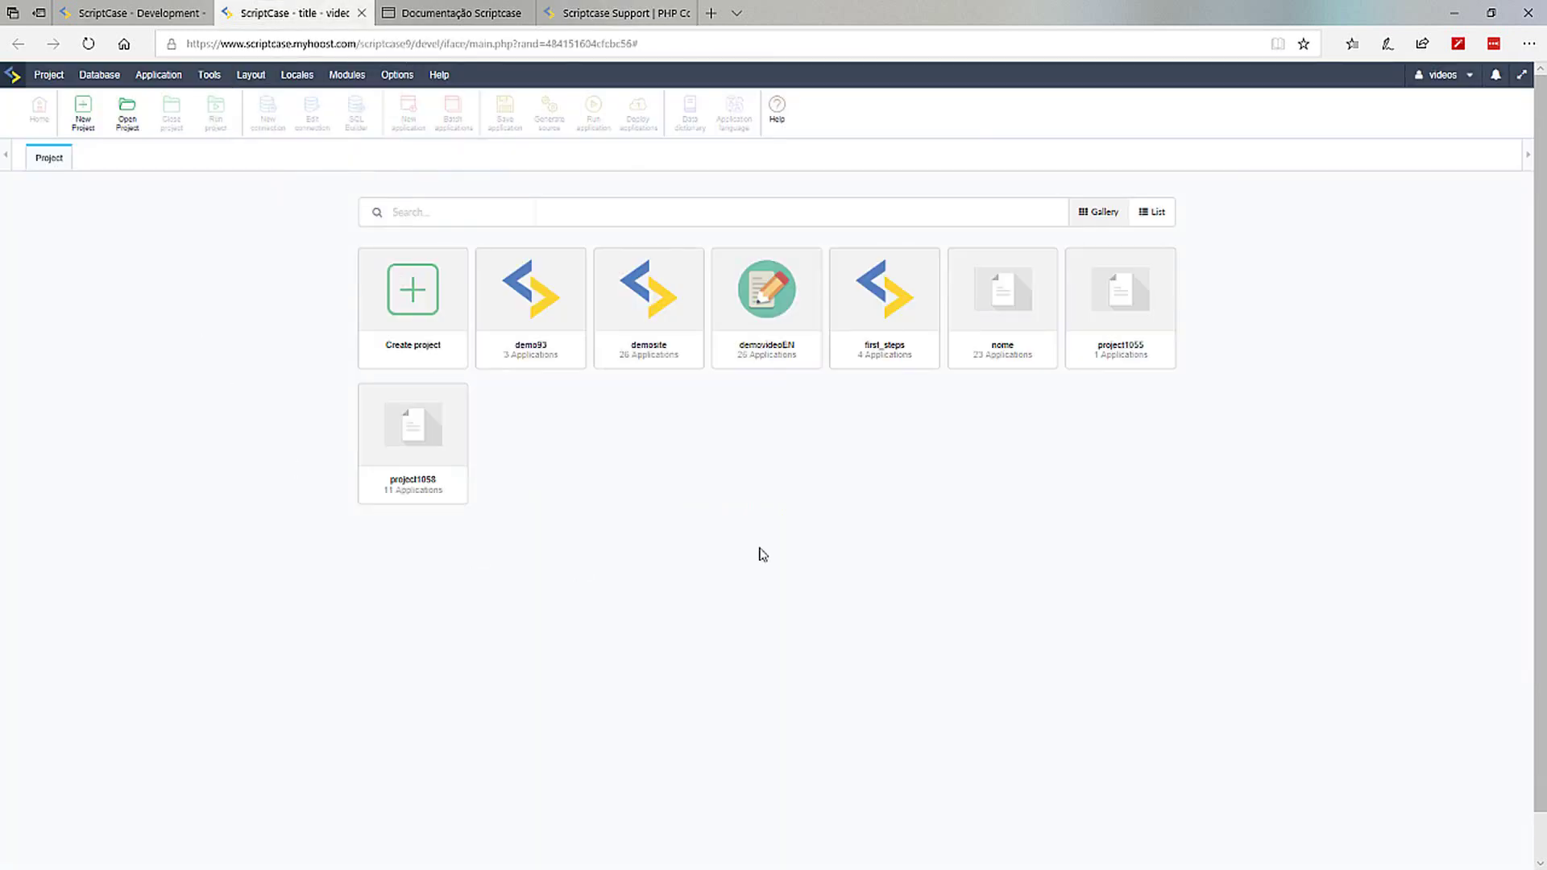
pyautogui.click(438, 74)
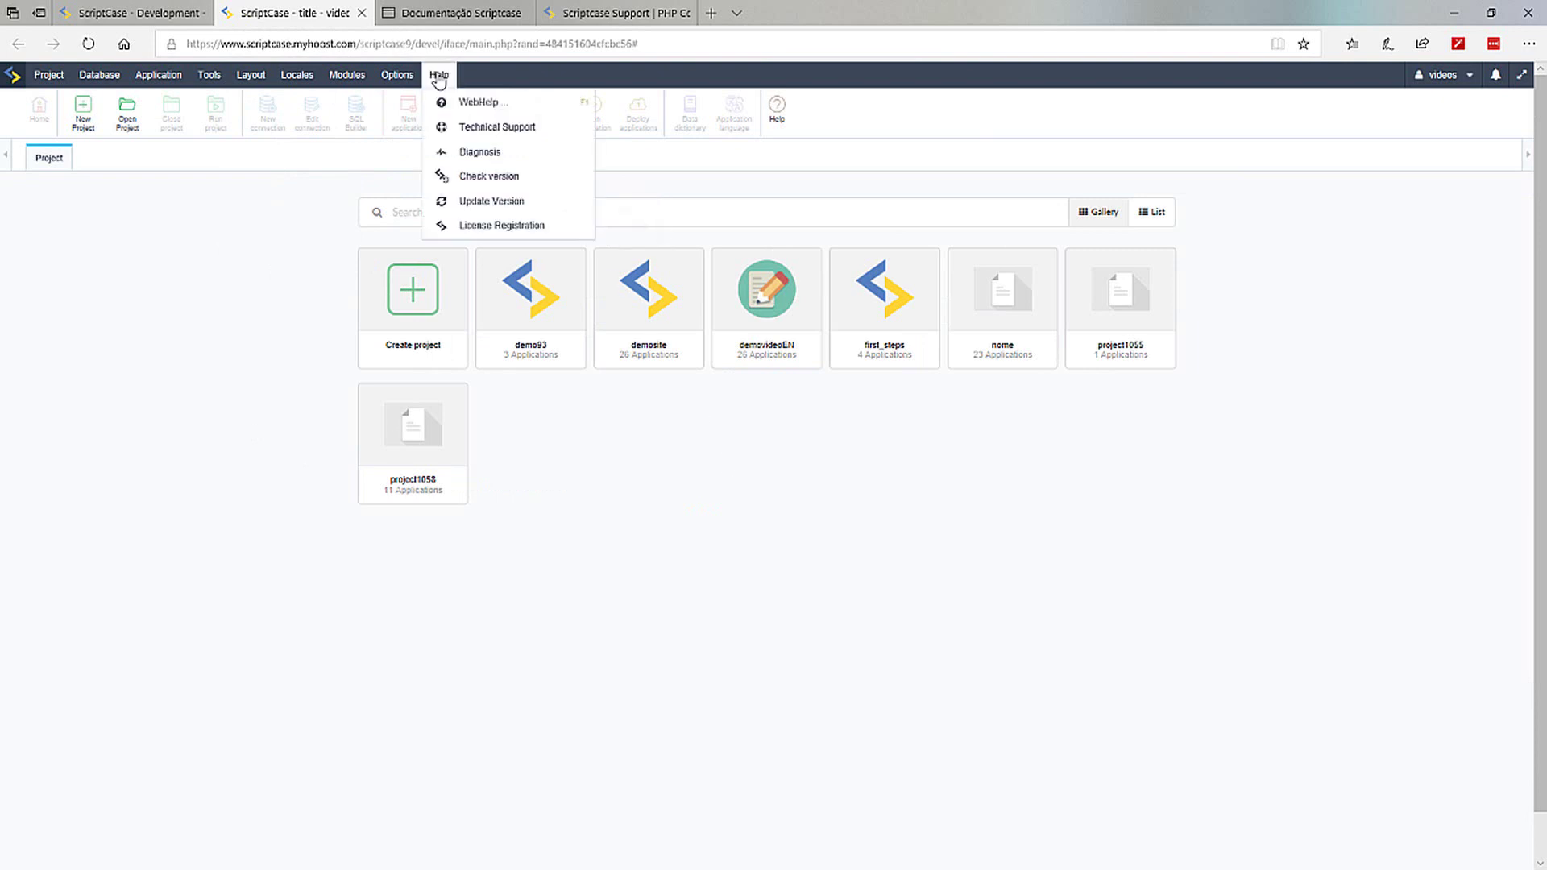
pyautogui.click(477, 153)
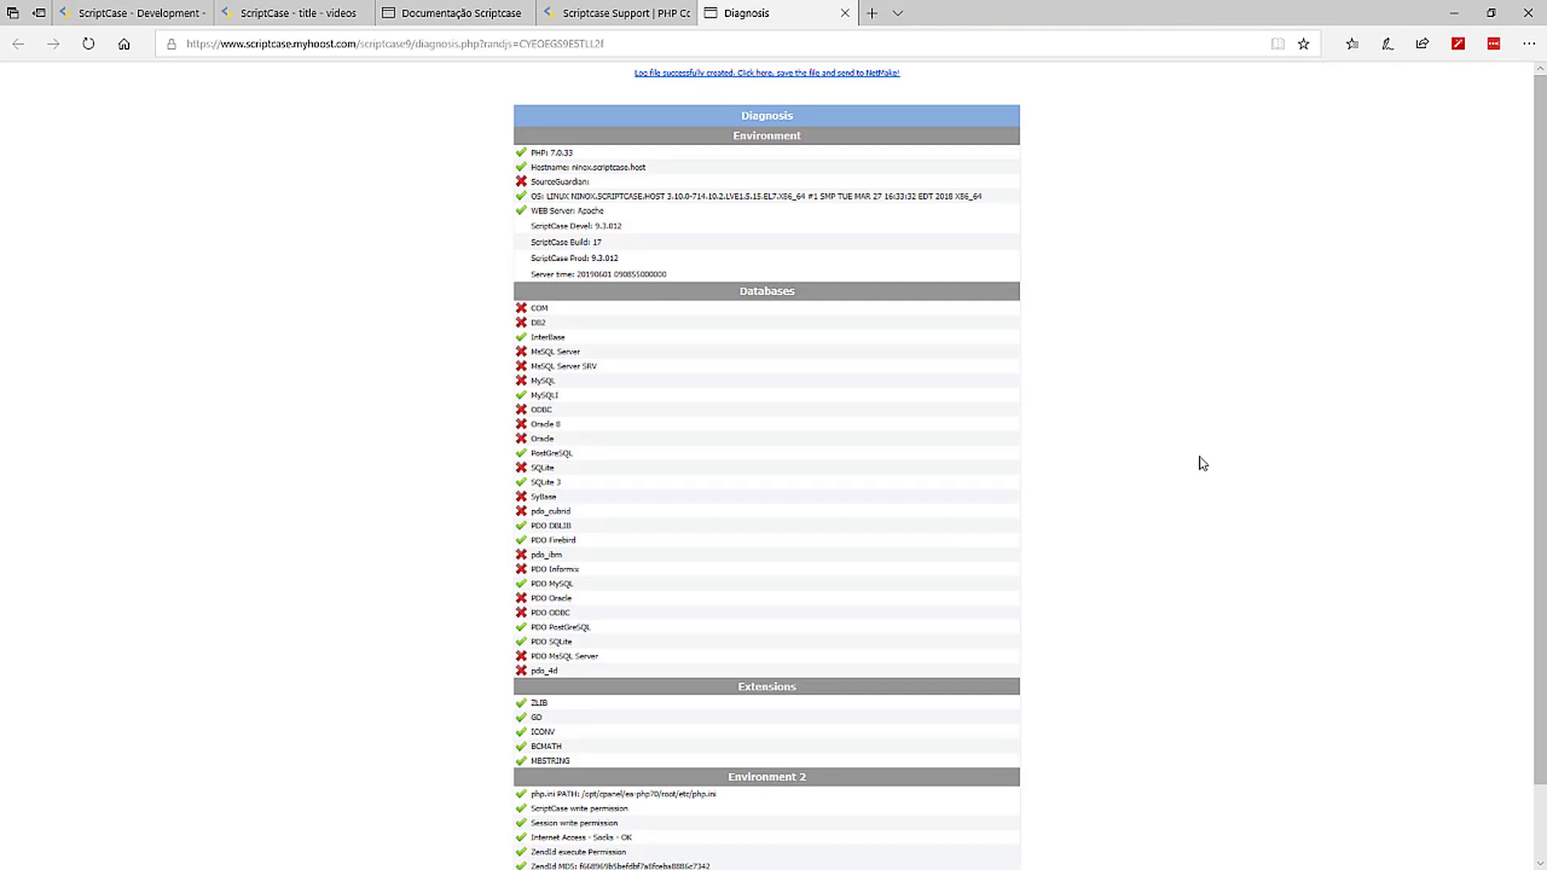
pyautogui.scroll(-1, 1198, 461)
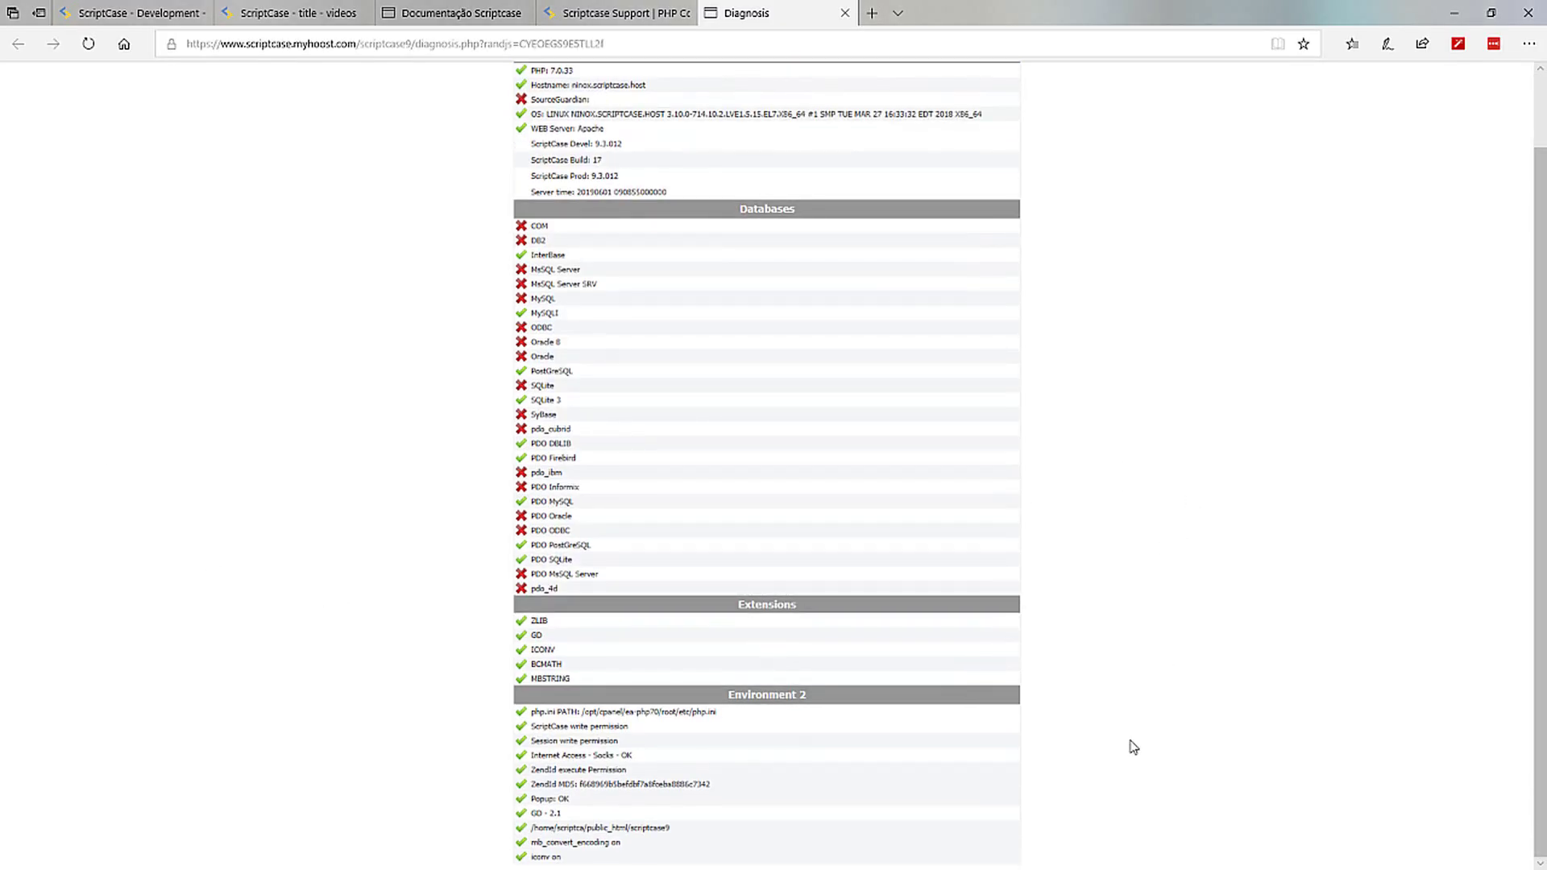
pyautogui.scroll(1, 1136, 734)
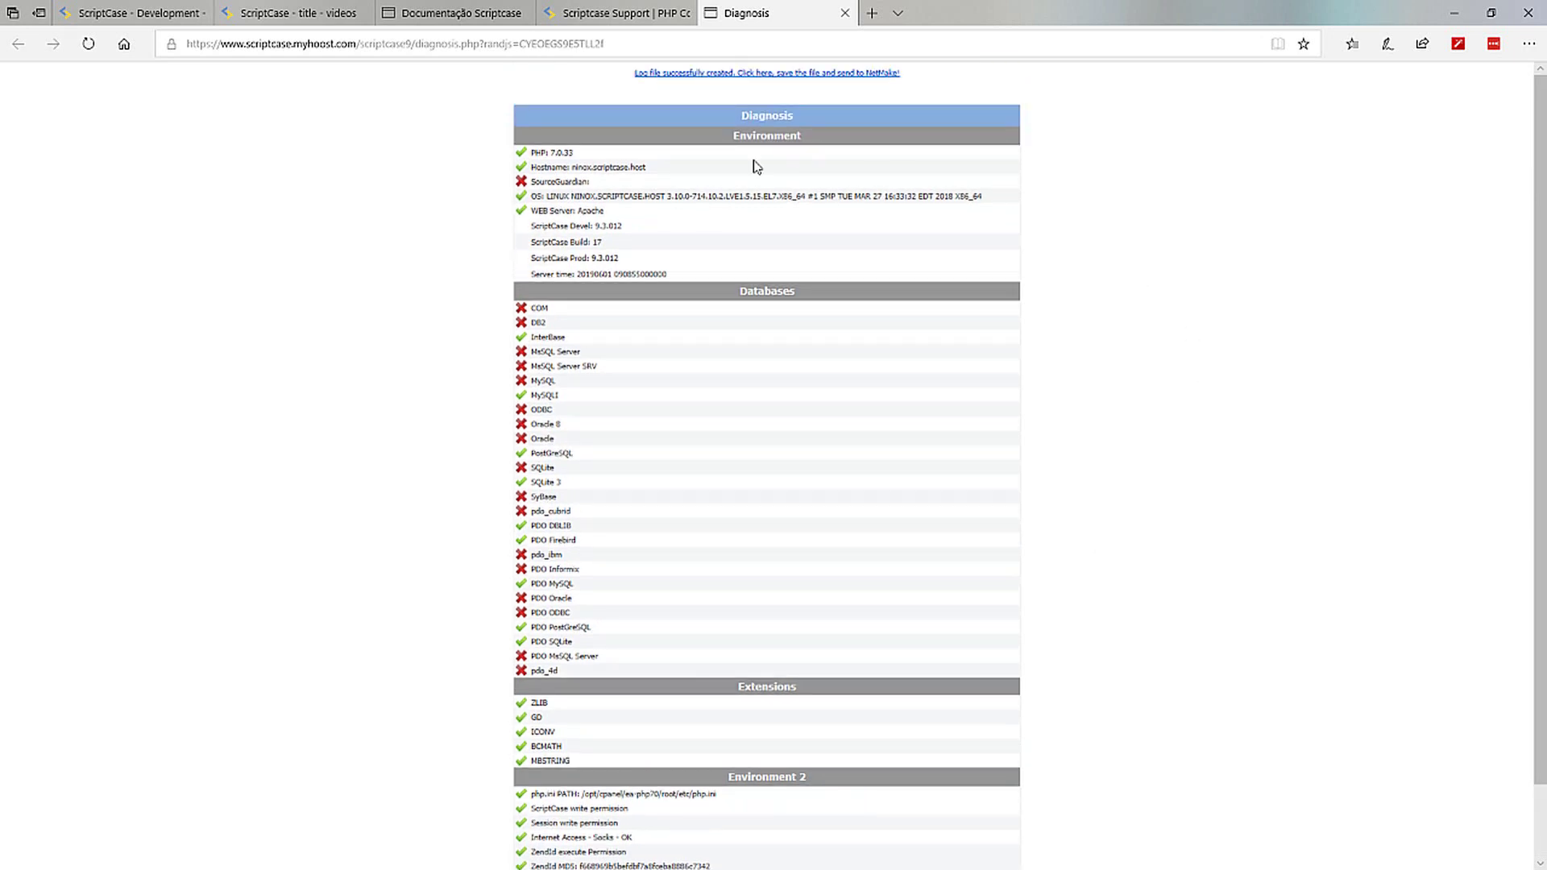
# Run Check version from the ScriptCase project page, read the result in its pop-up window and close it
pyautogui.click(163, 19)
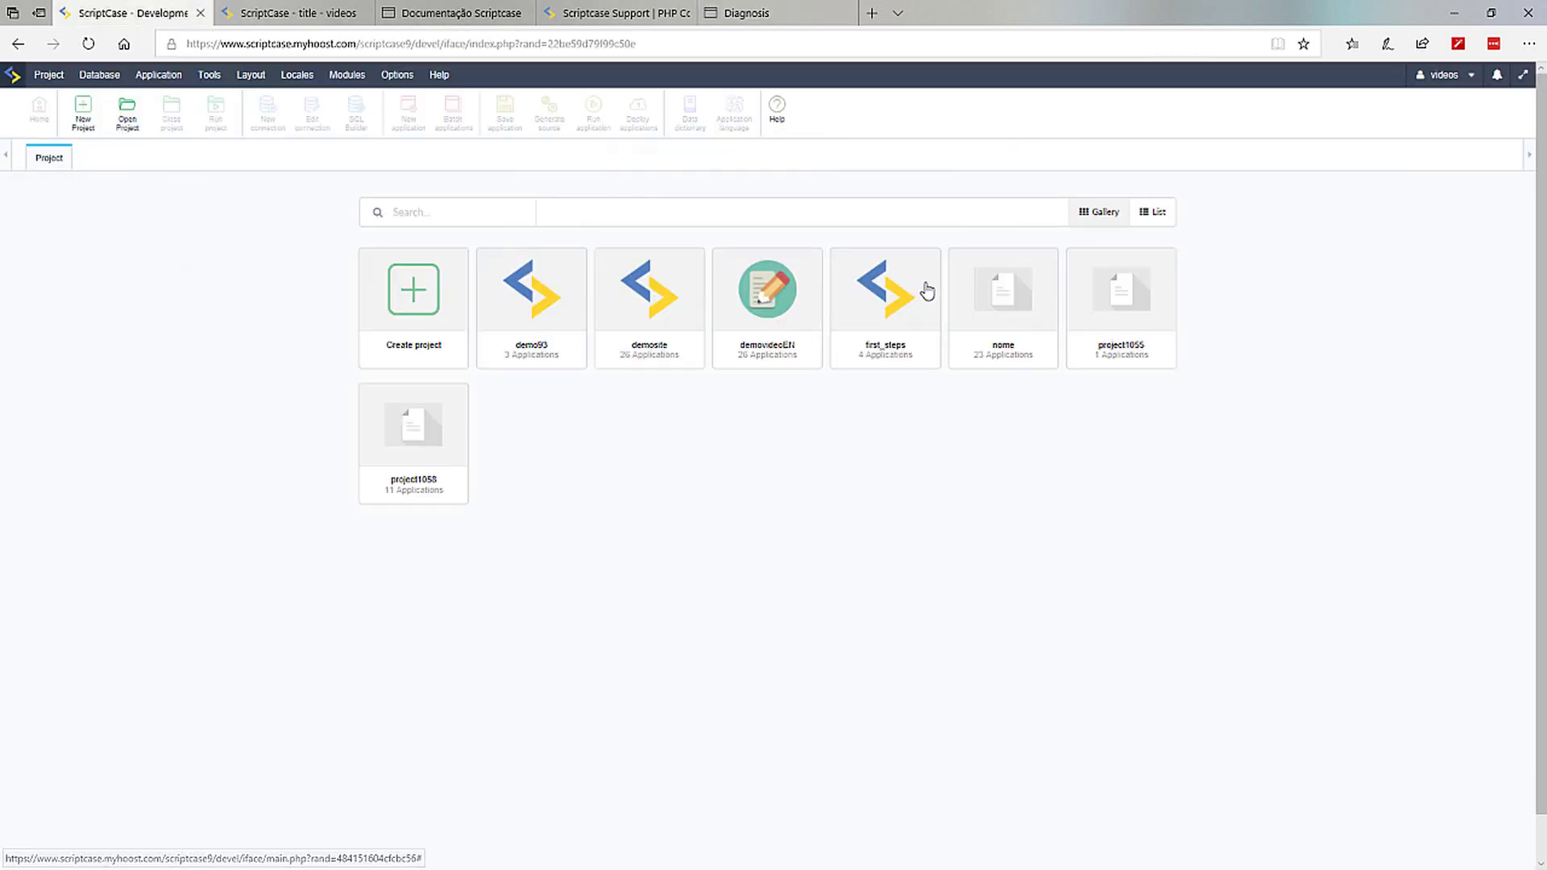
pyautogui.click(439, 76)
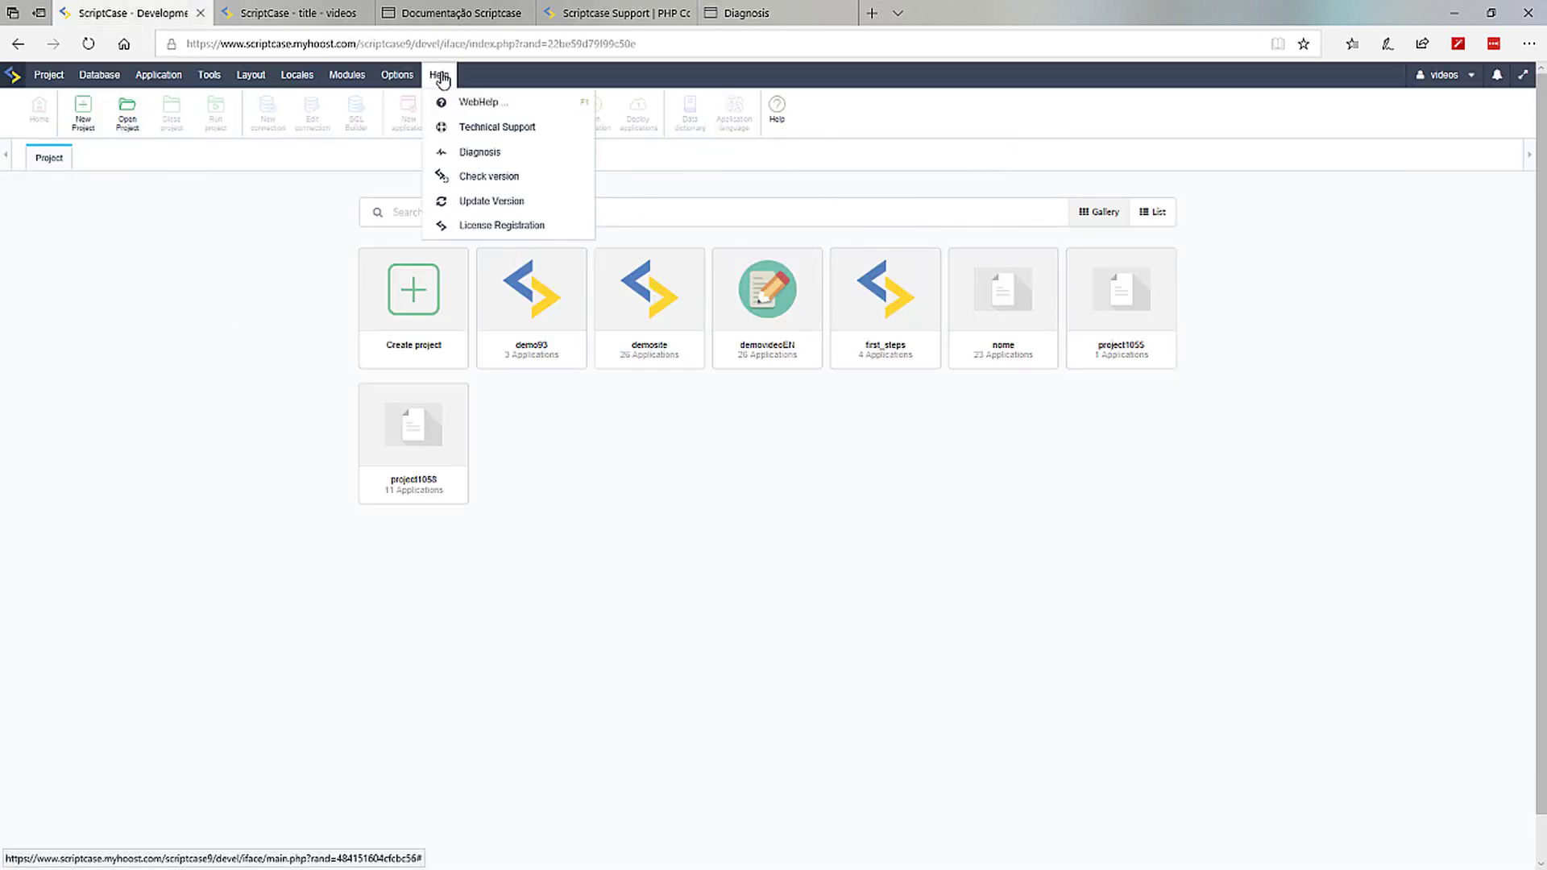
pyautogui.click(494, 185)
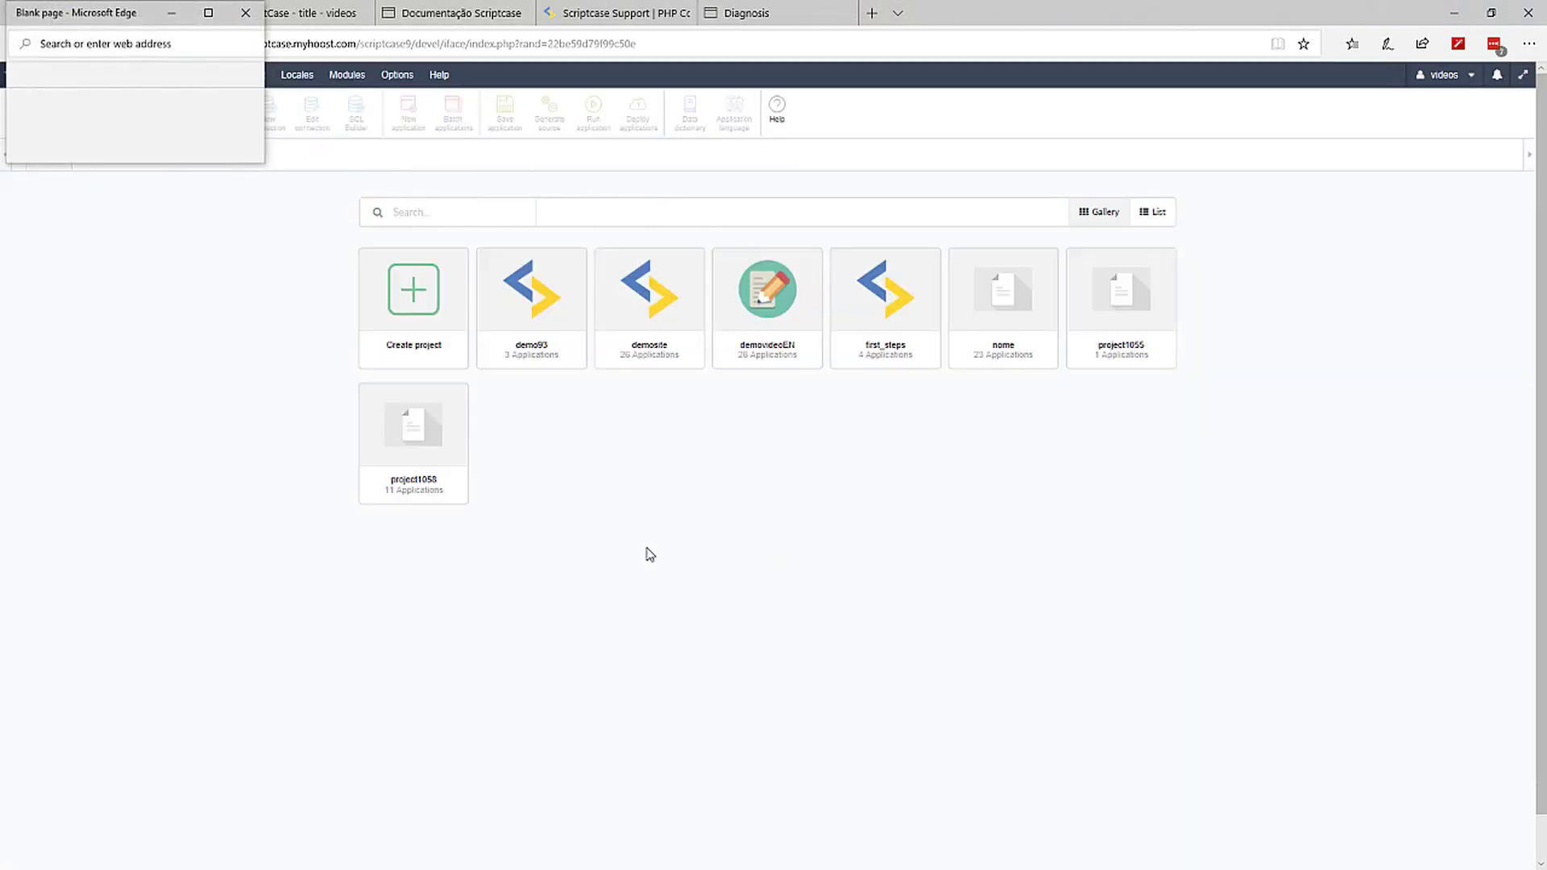
pyautogui.moveTo(93, 16); pyautogui.dragTo(1091, 115)
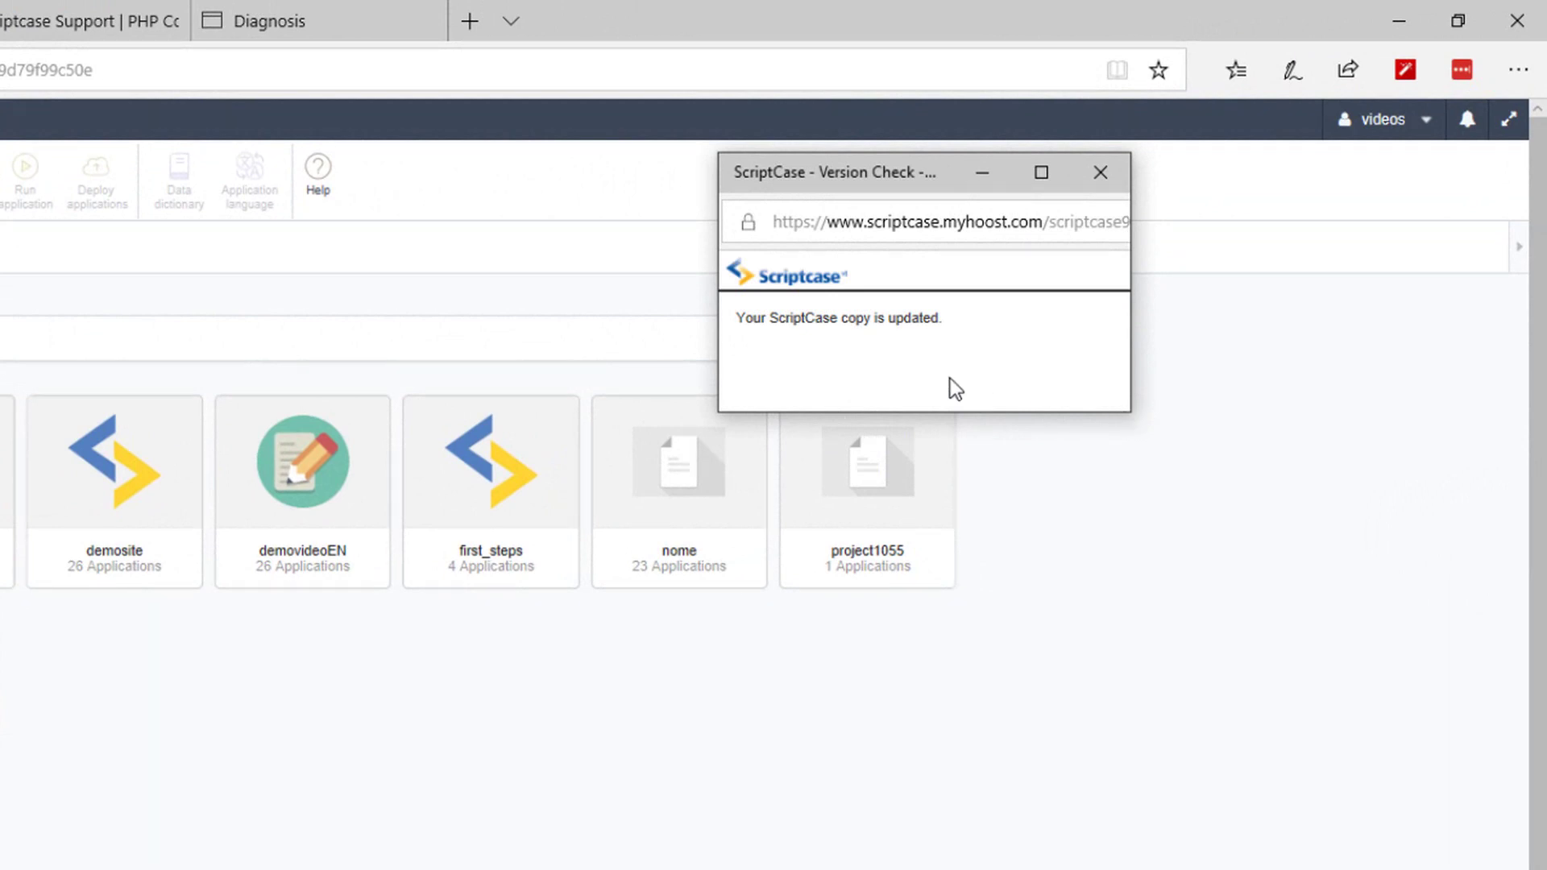
pyautogui.moveTo(956, 327); pyautogui.dragTo(732, 322)
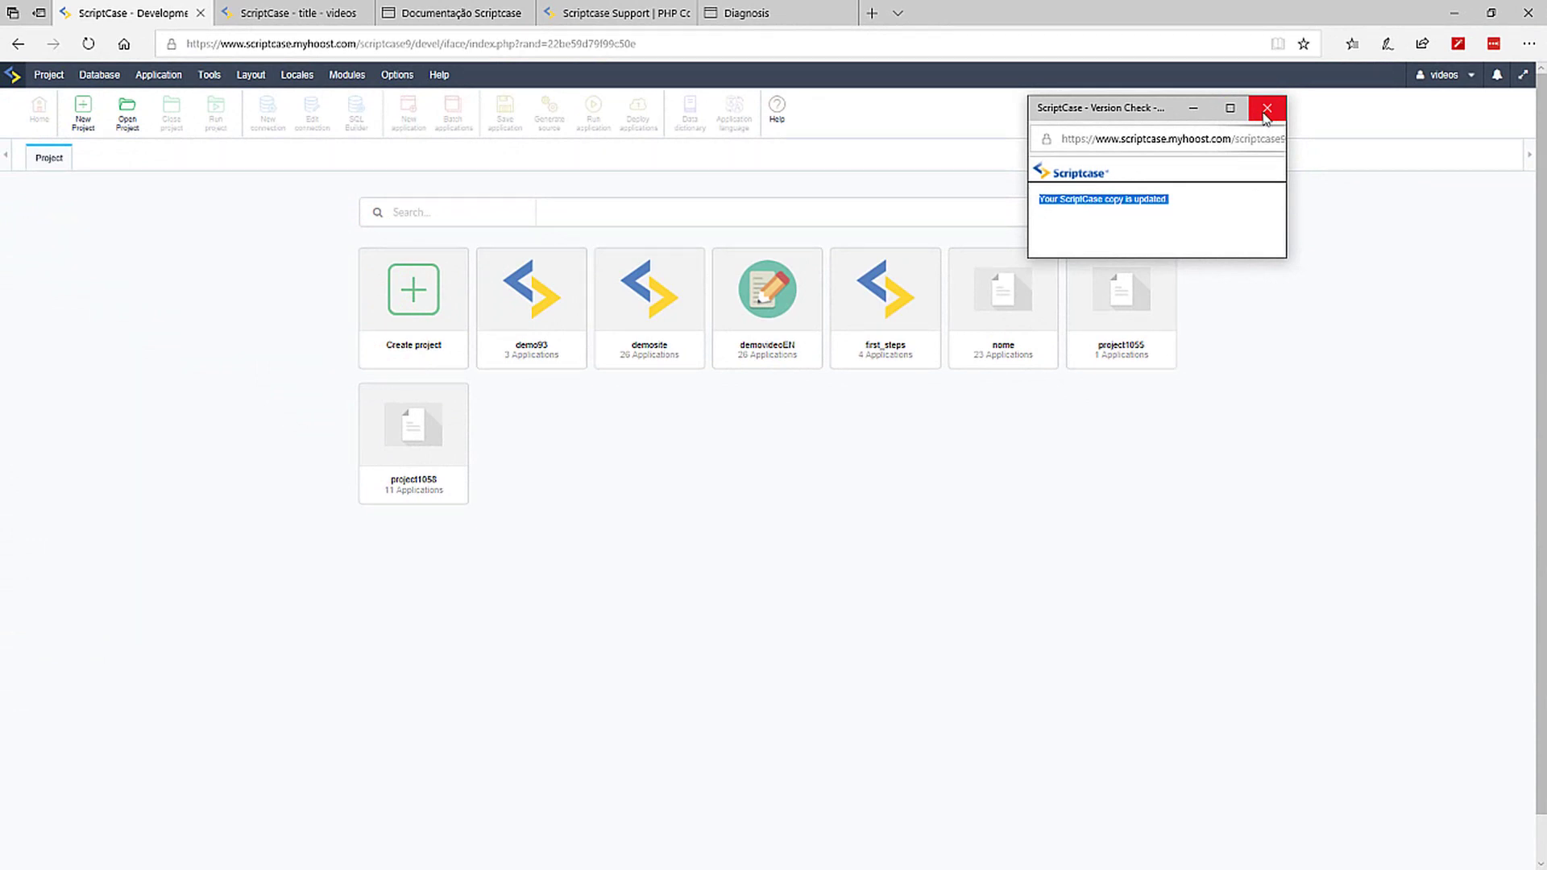
pyautogui.click(1267, 110)
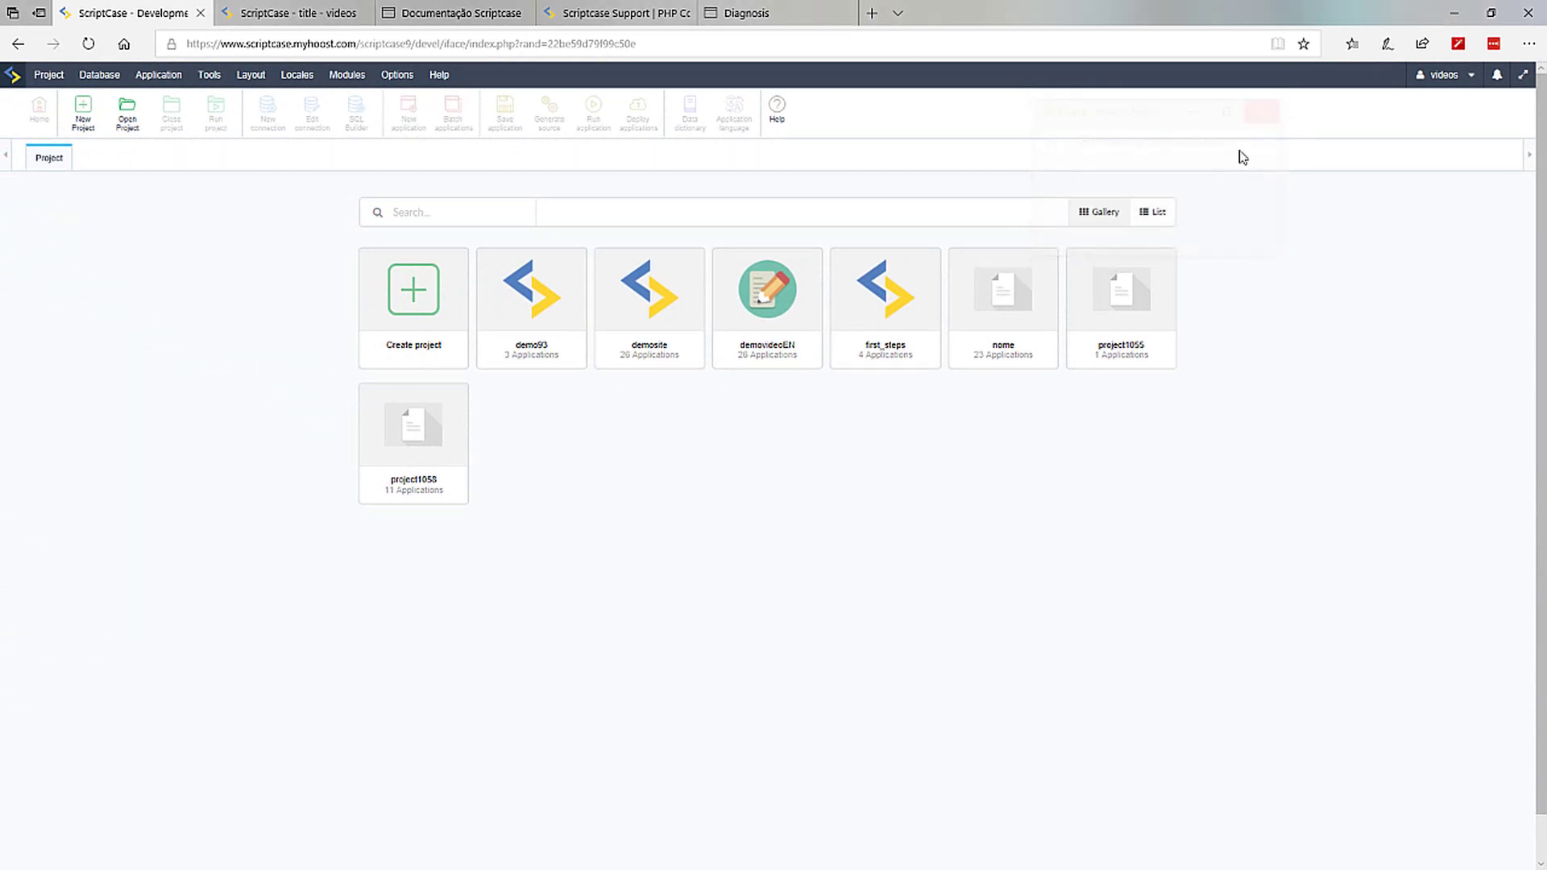
# Open Update Version and run the ScriptCase update check
pyautogui.click(439, 74)
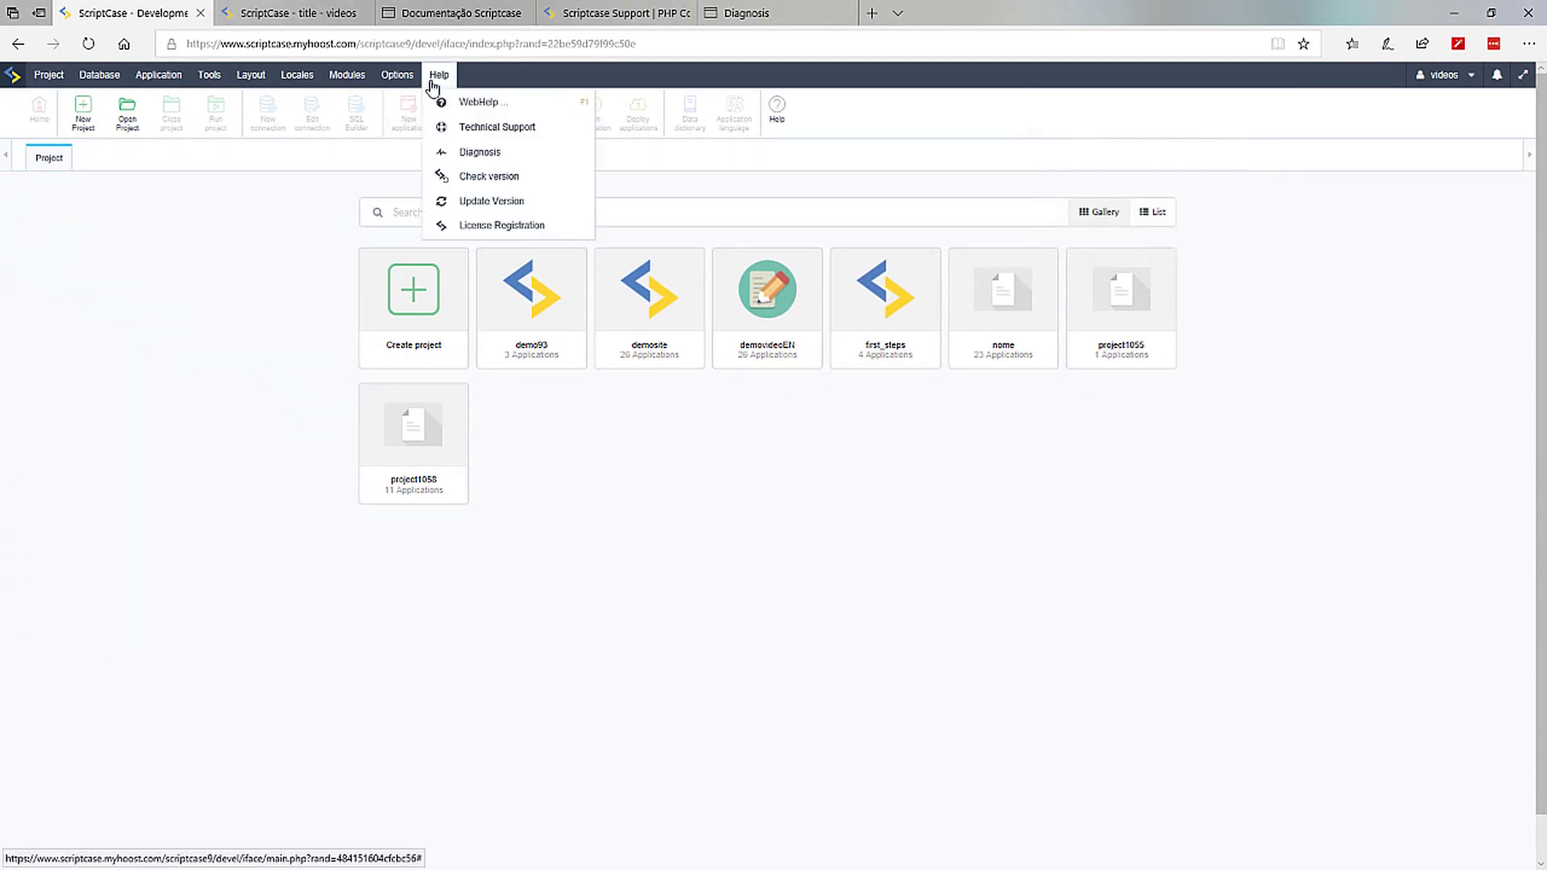
pyautogui.click(473, 207)
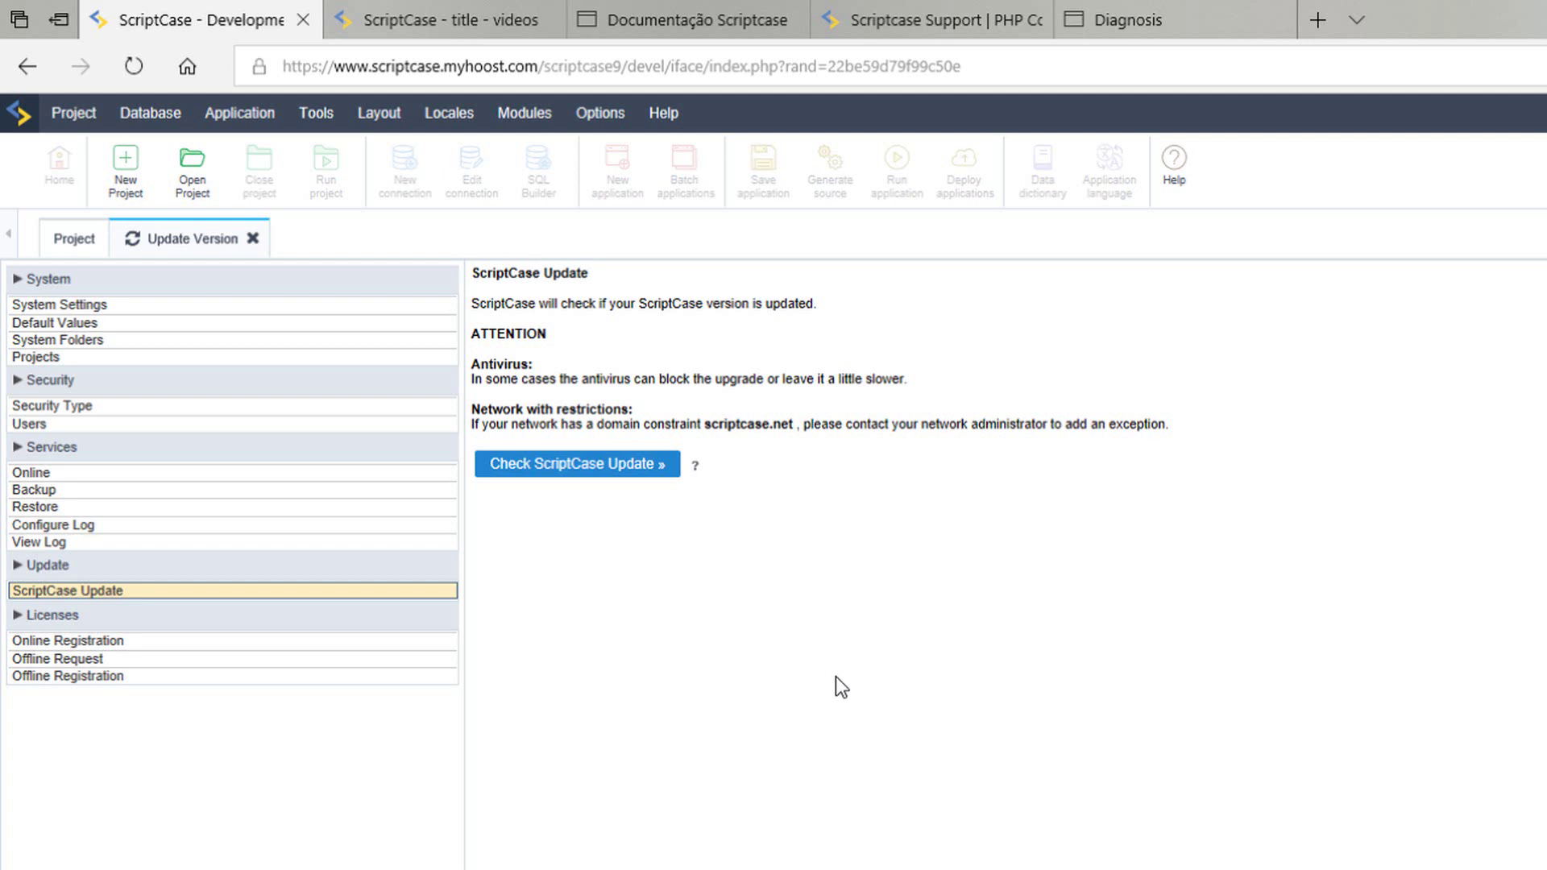
pyautogui.click(621, 127)
pyautogui.click(540, 473)
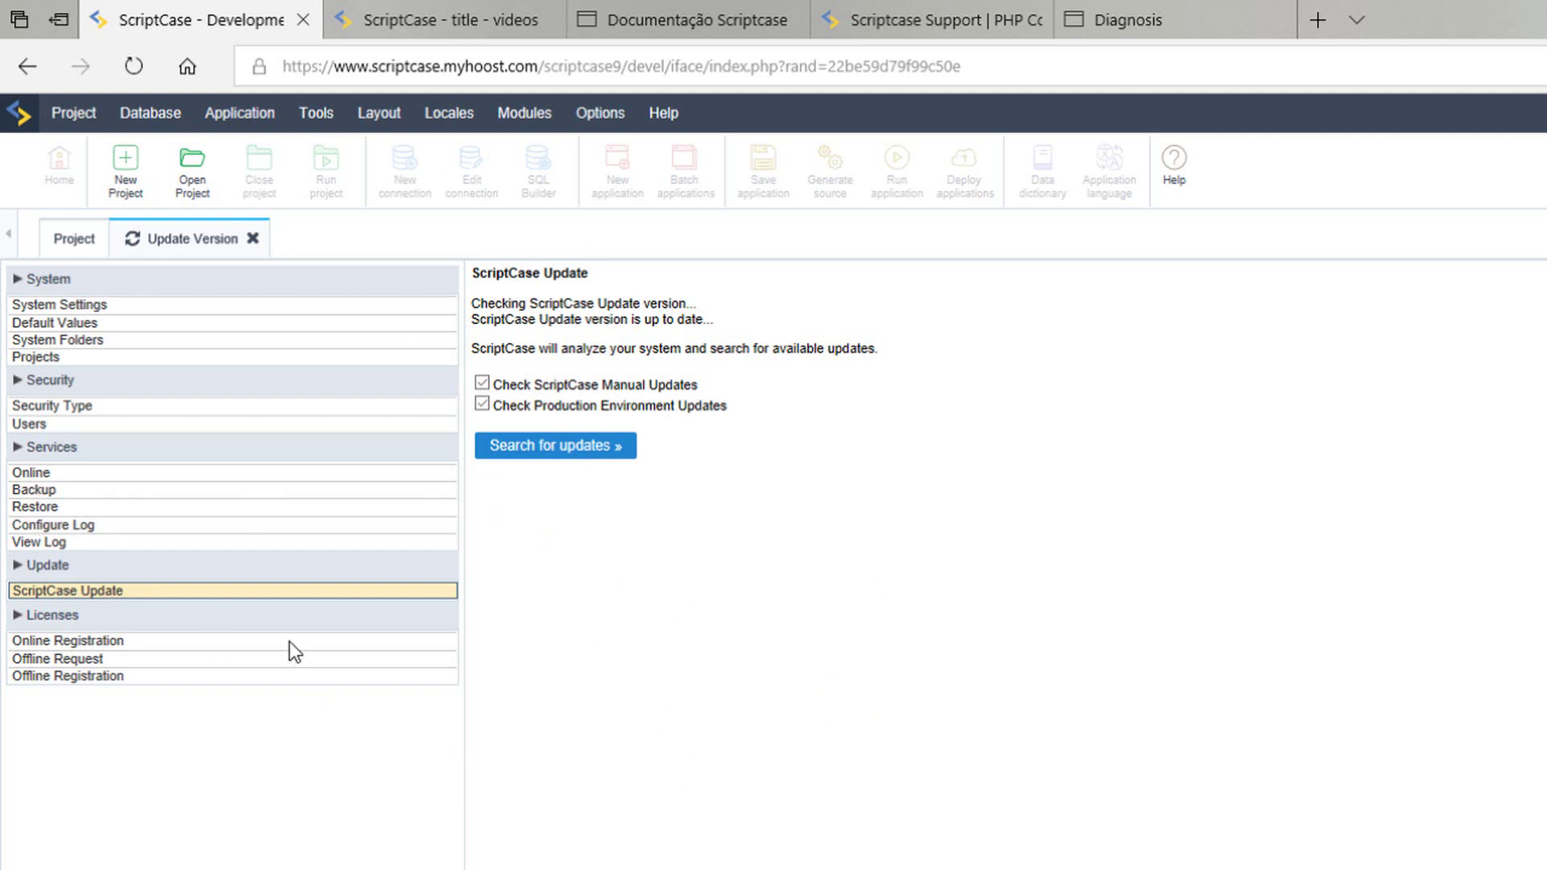
# Open the System Settings and set the language to English
pyautogui.click(28, 304)
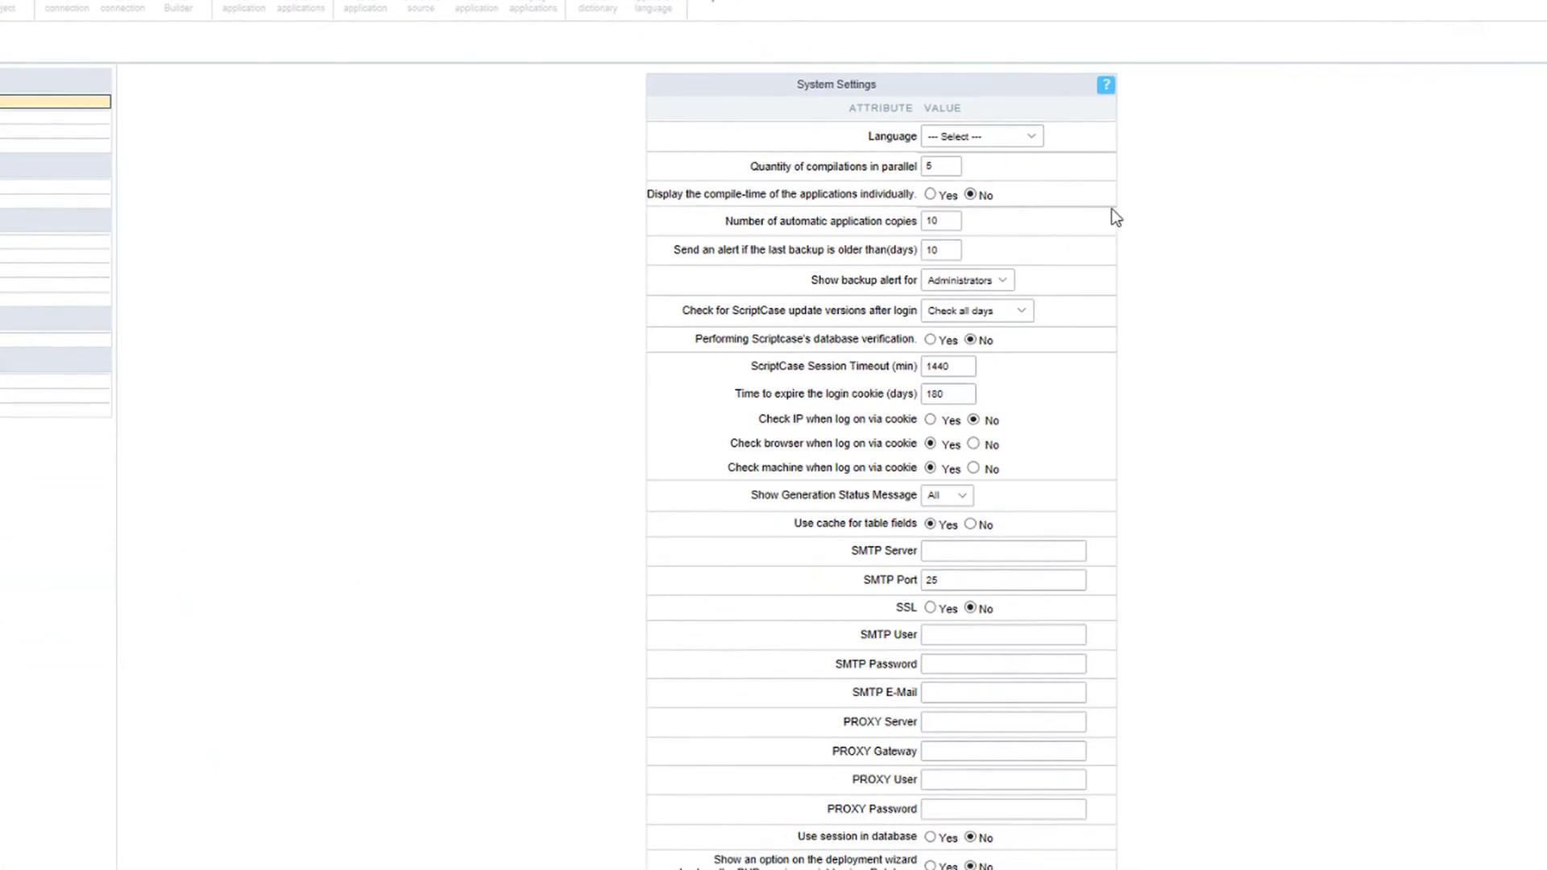
pyautogui.click(937, 101)
pyautogui.click(891, 114)
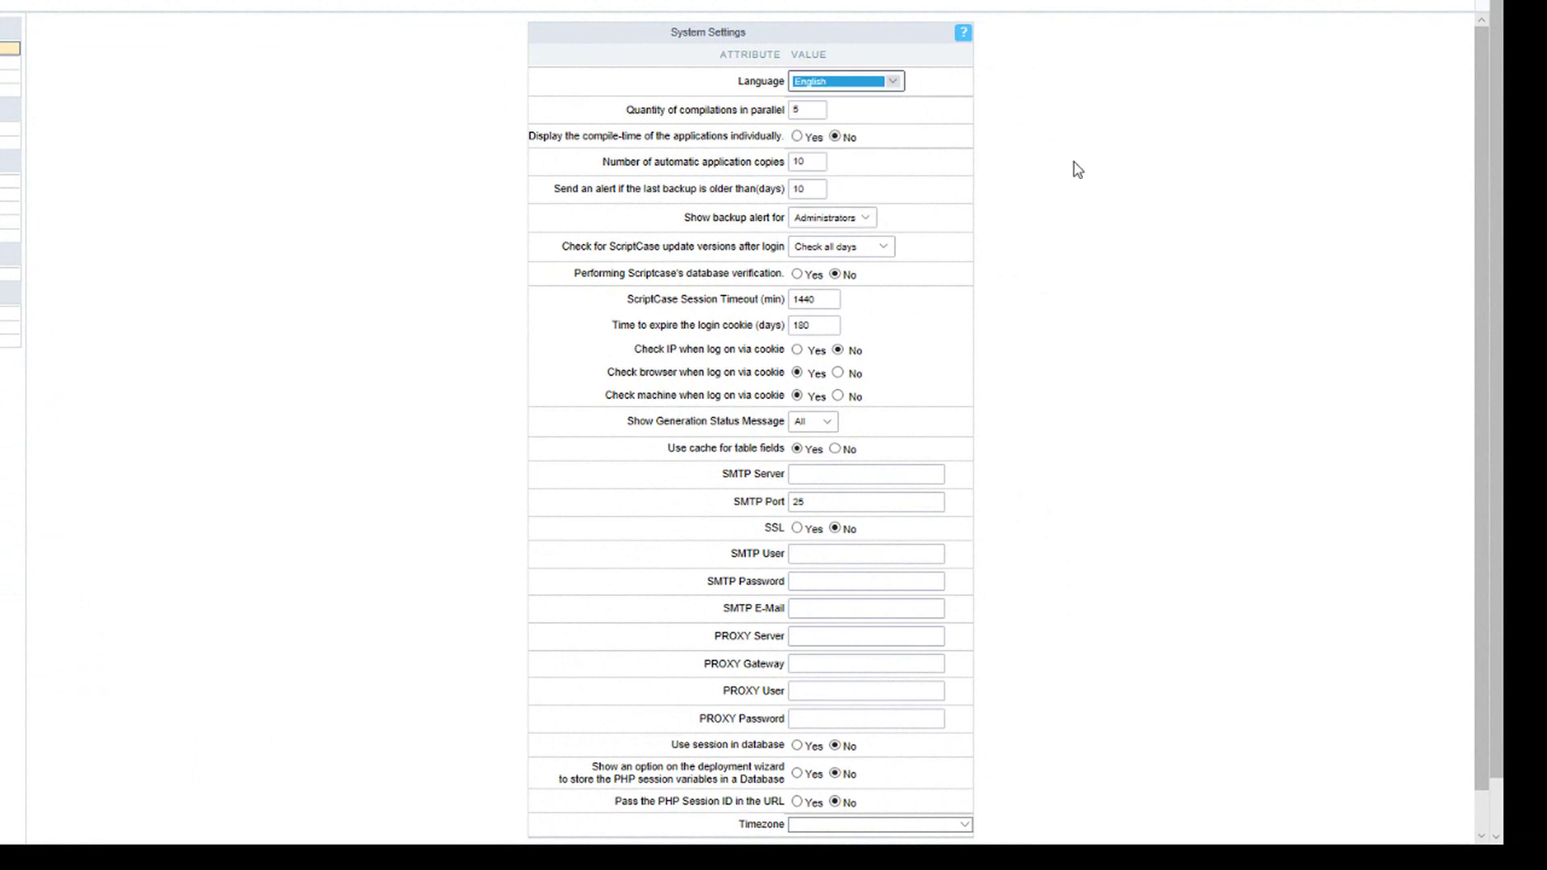
# Review the available choices for backup alert recipients and for the ScriptCase update check after login
pyautogui.click(863, 219)
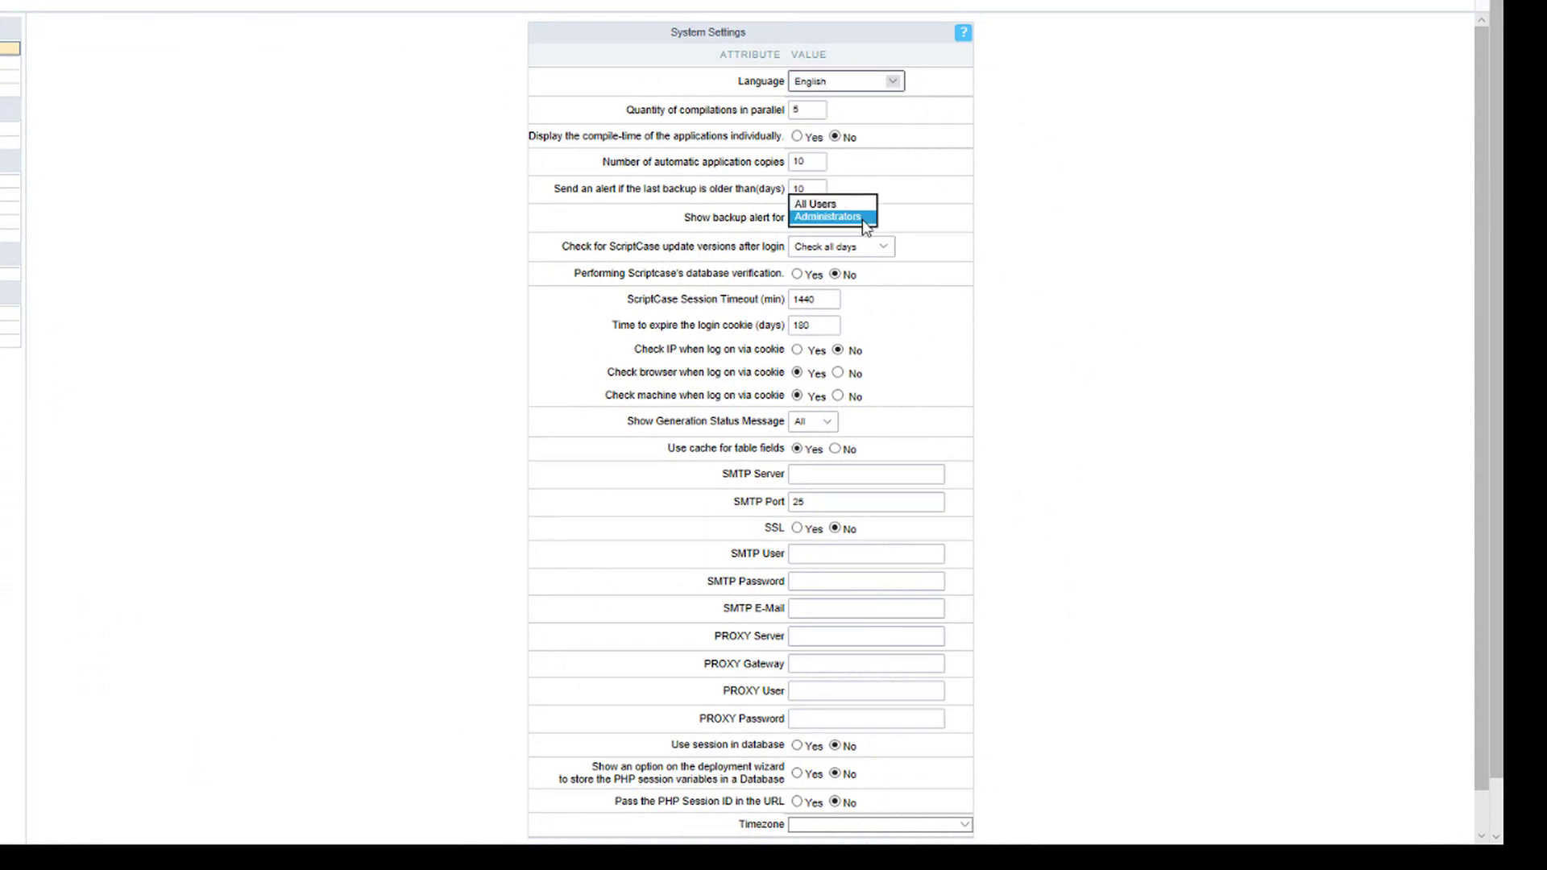
pyautogui.click(1104, 224)
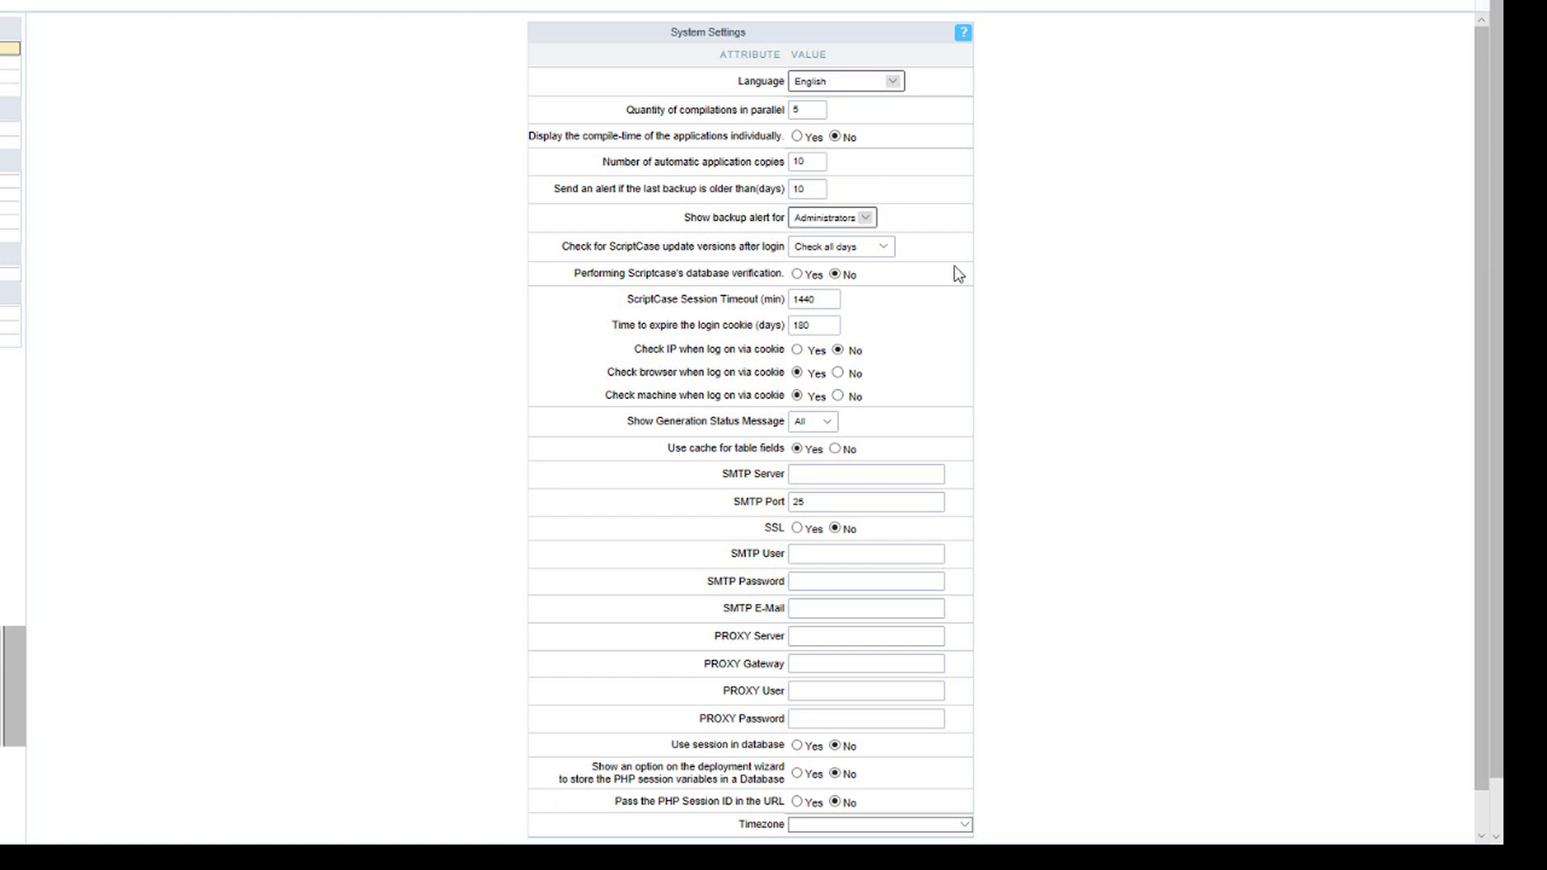
pyautogui.click(886, 250)
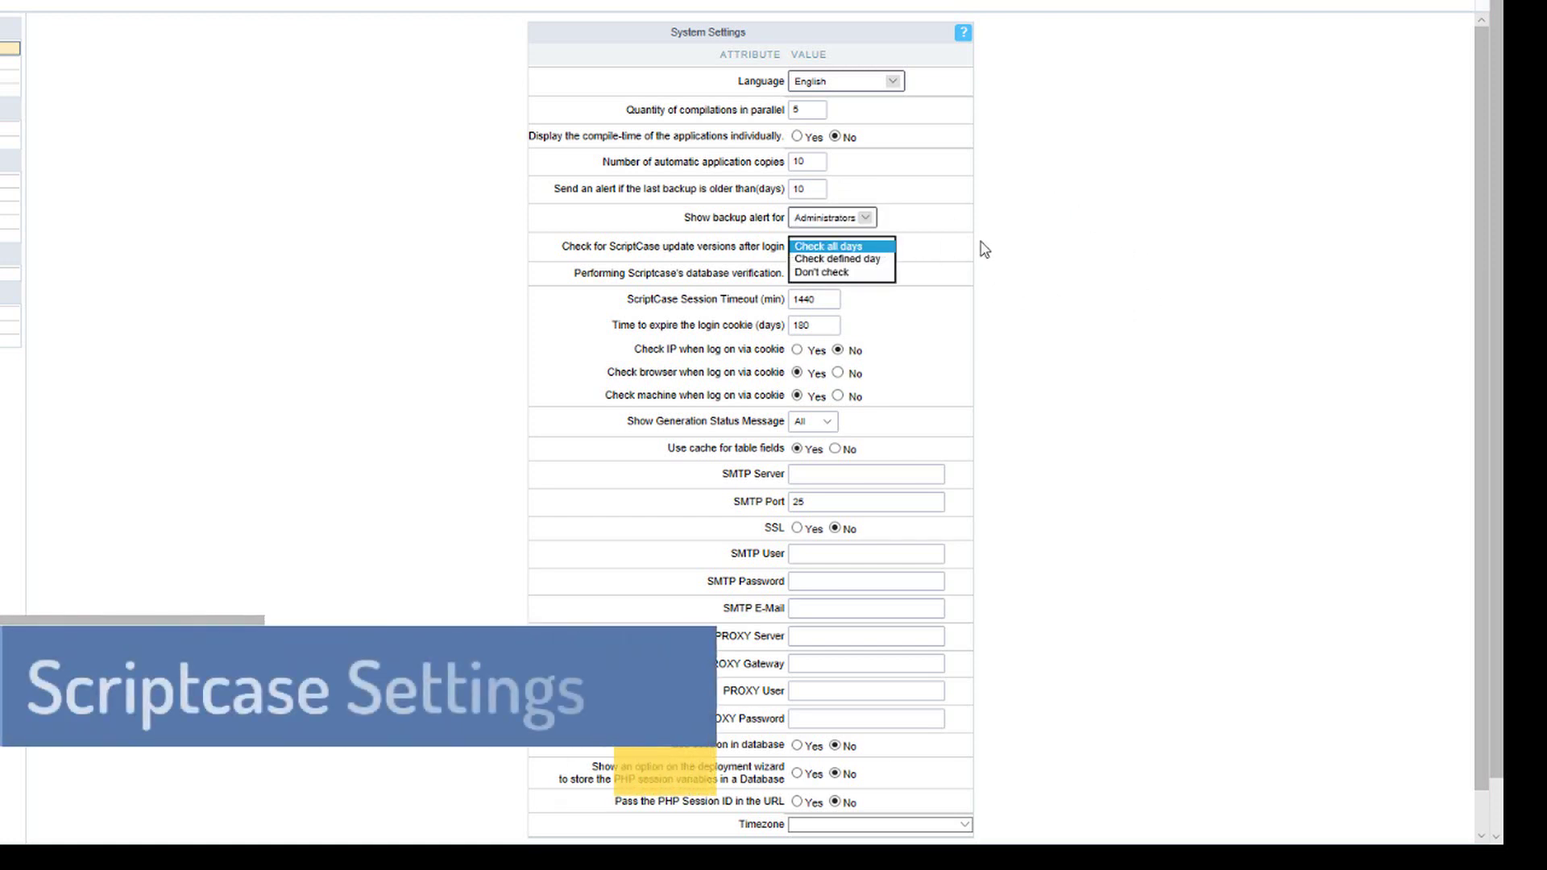
pyautogui.click(1071, 263)
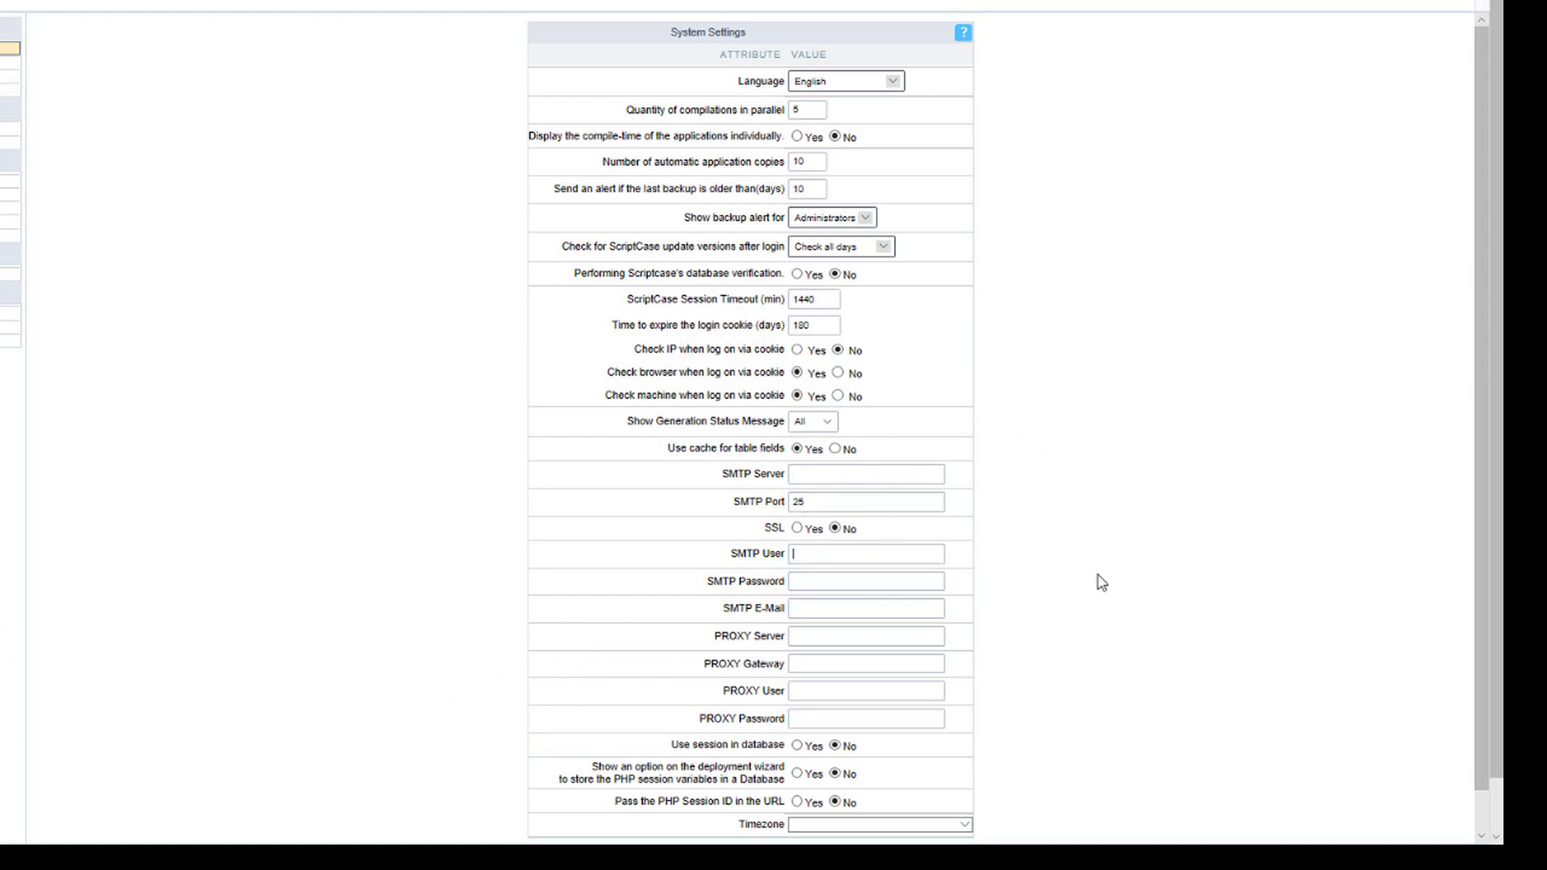
# Set the system timezone to Europe/Lisbon in the System Settings
pyautogui.scroll(-2, 1099, 578)
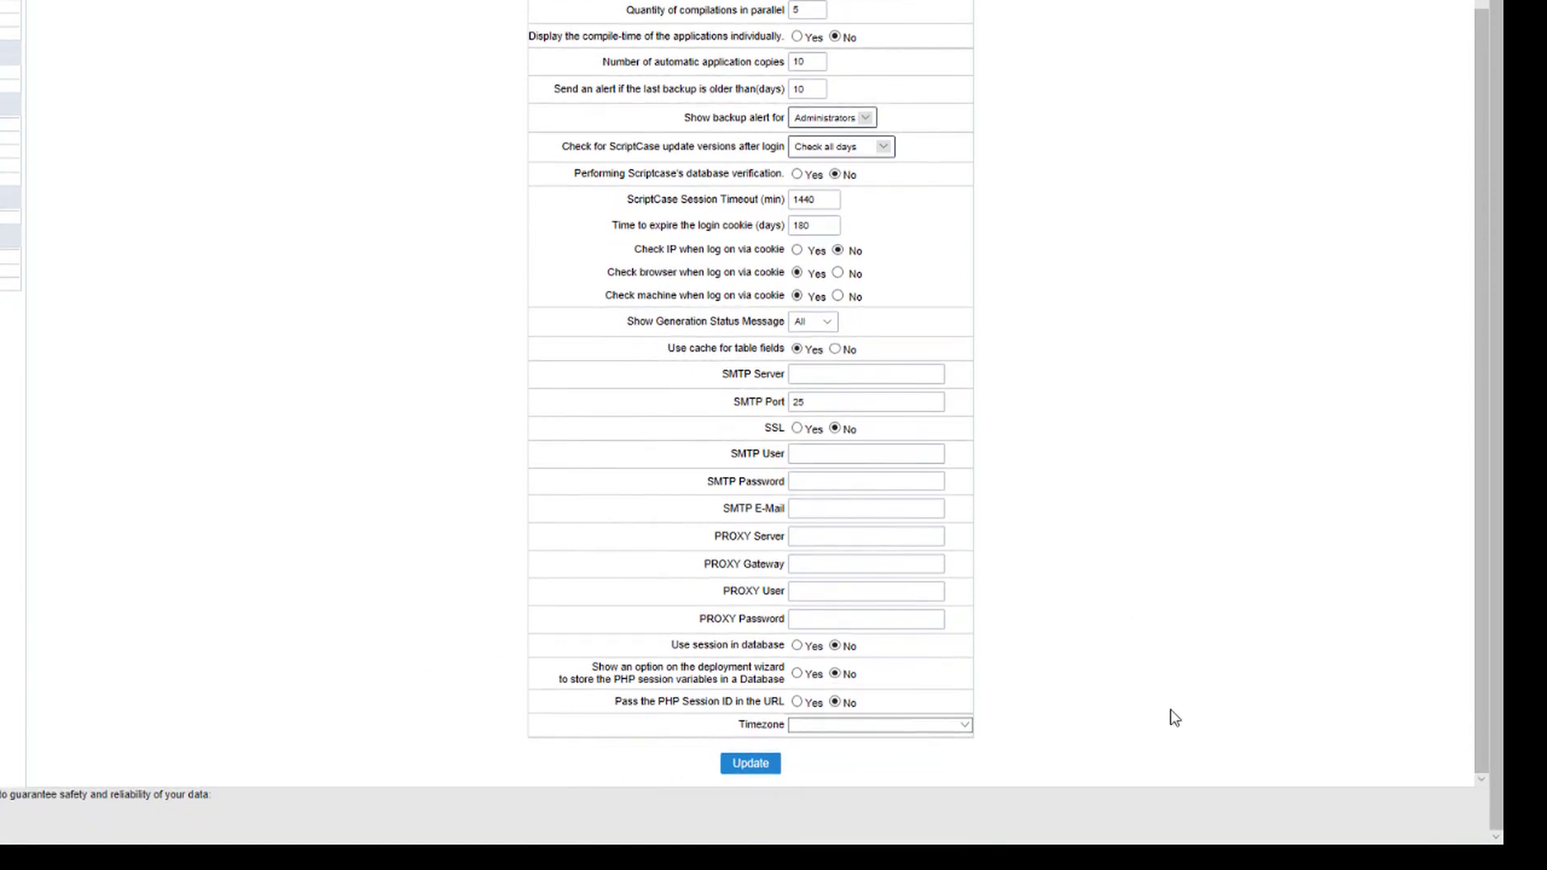
pyautogui.click(965, 730)
pyautogui.scroll(-20, 910, 691)
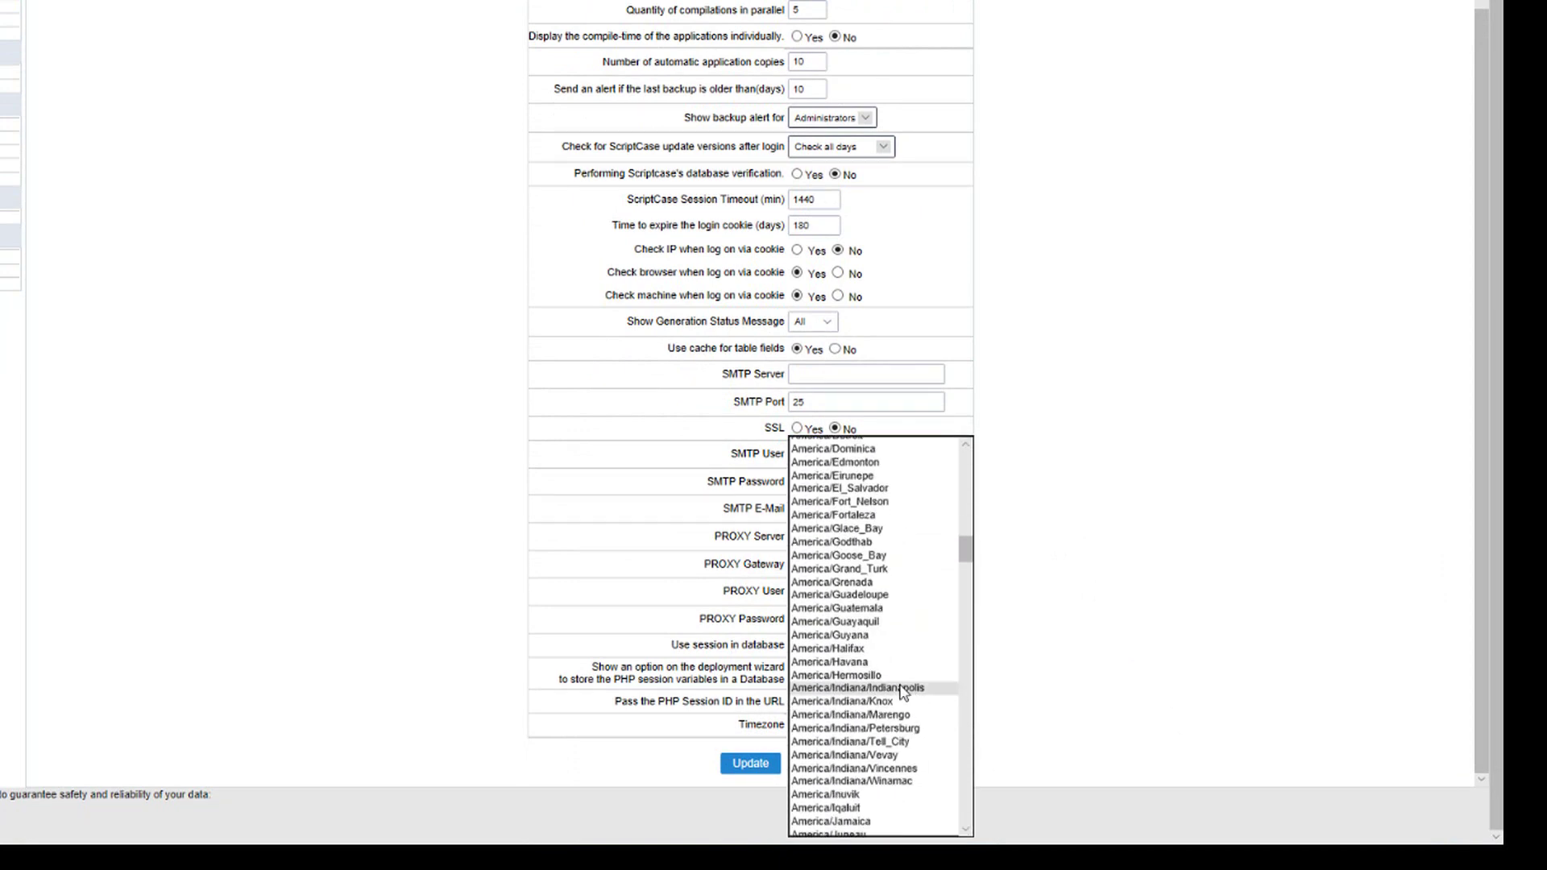
pyautogui.scroll(-20, 903, 691)
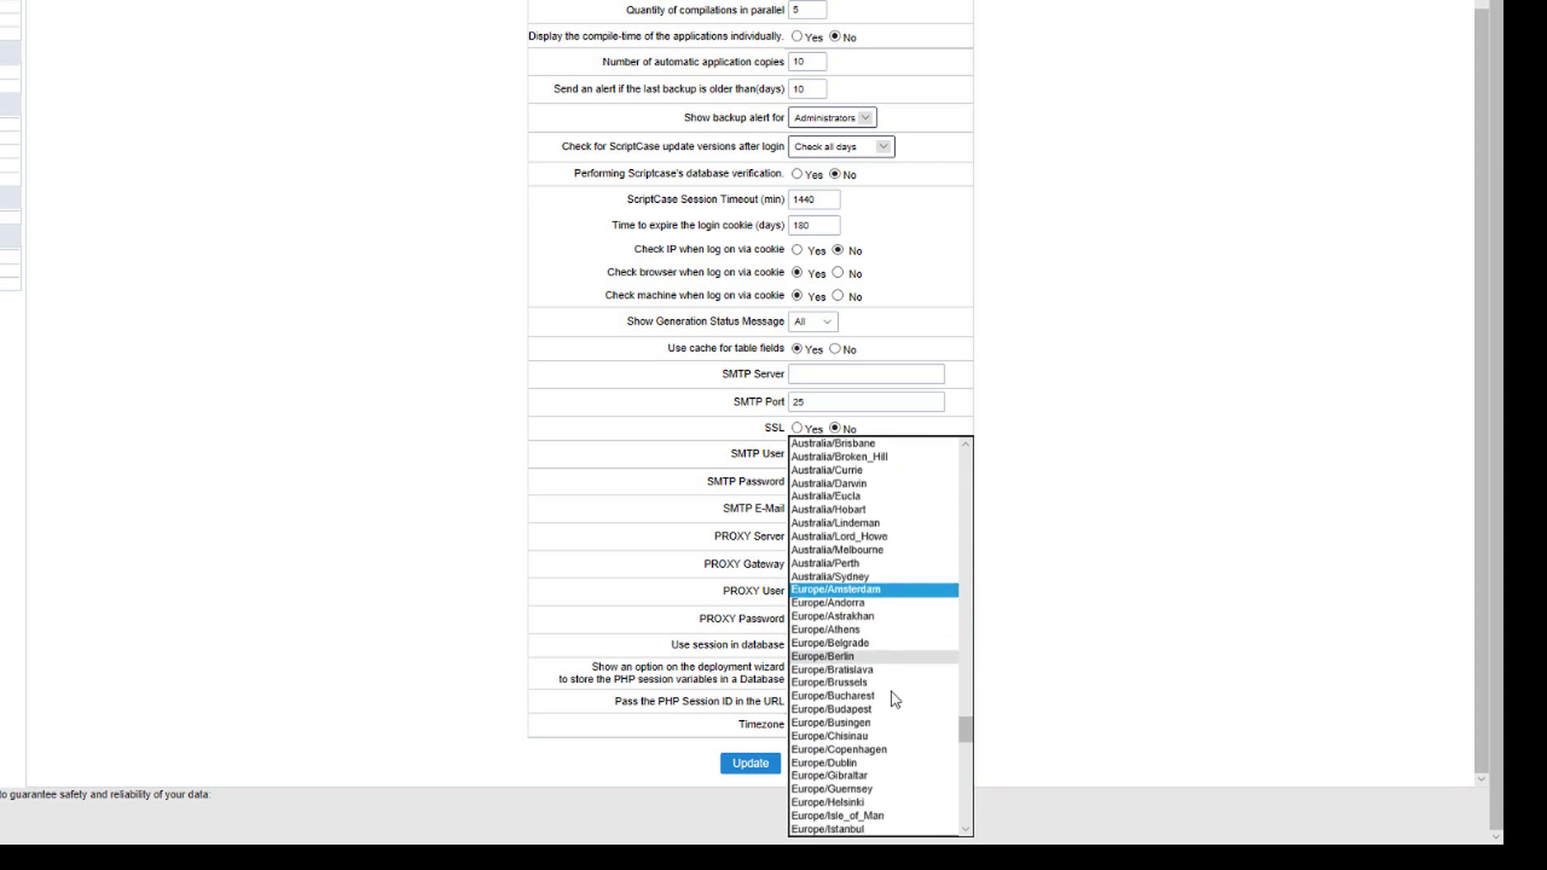
pyautogui.scroll(-6, 894, 699)
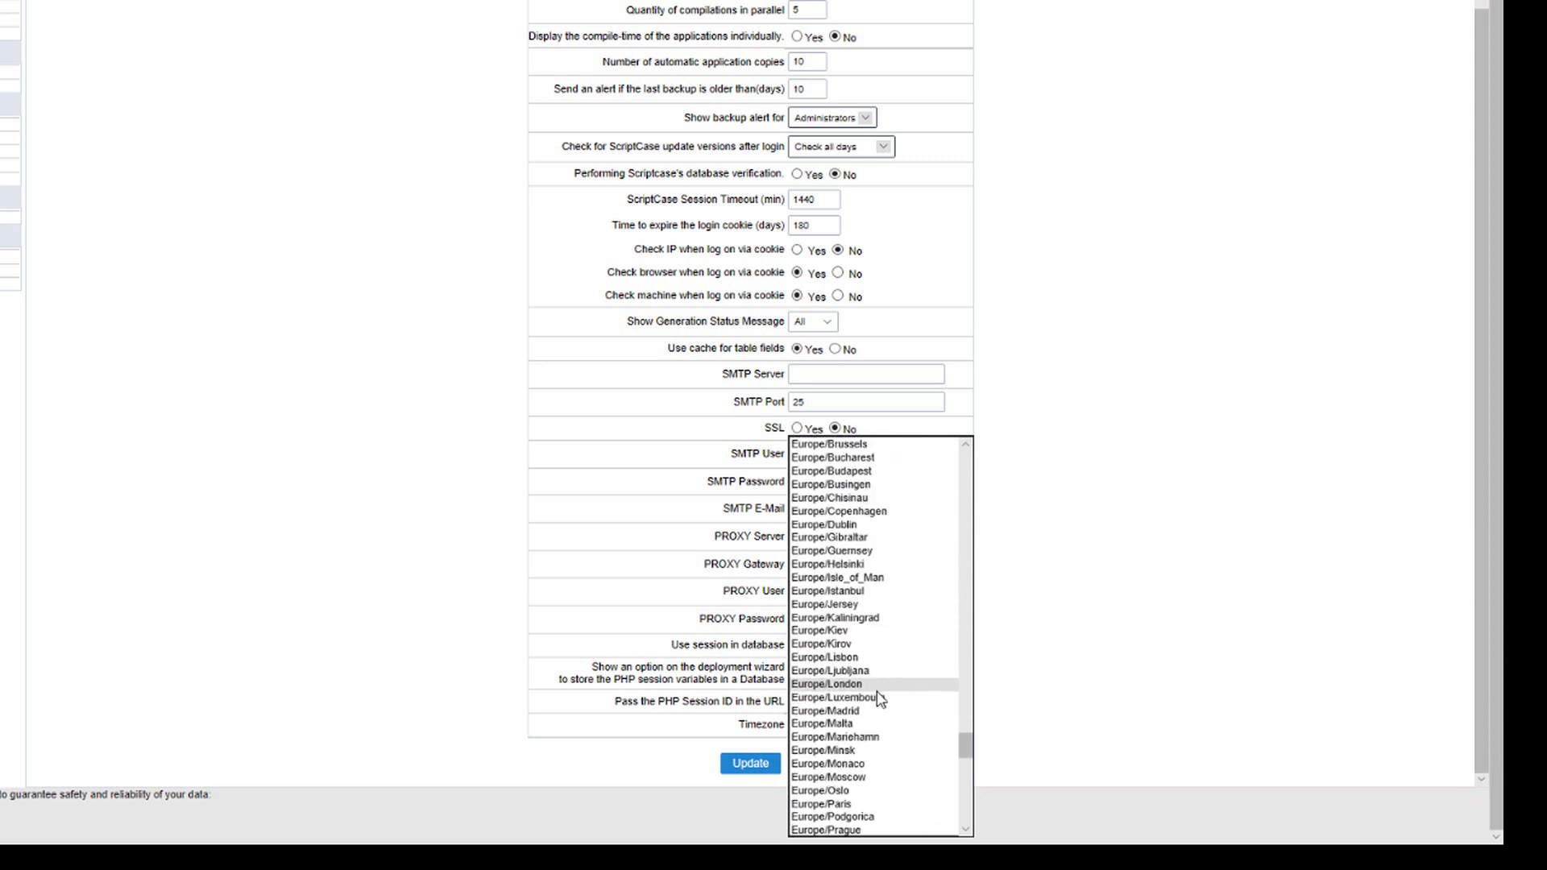
pyautogui.click(822, 657)
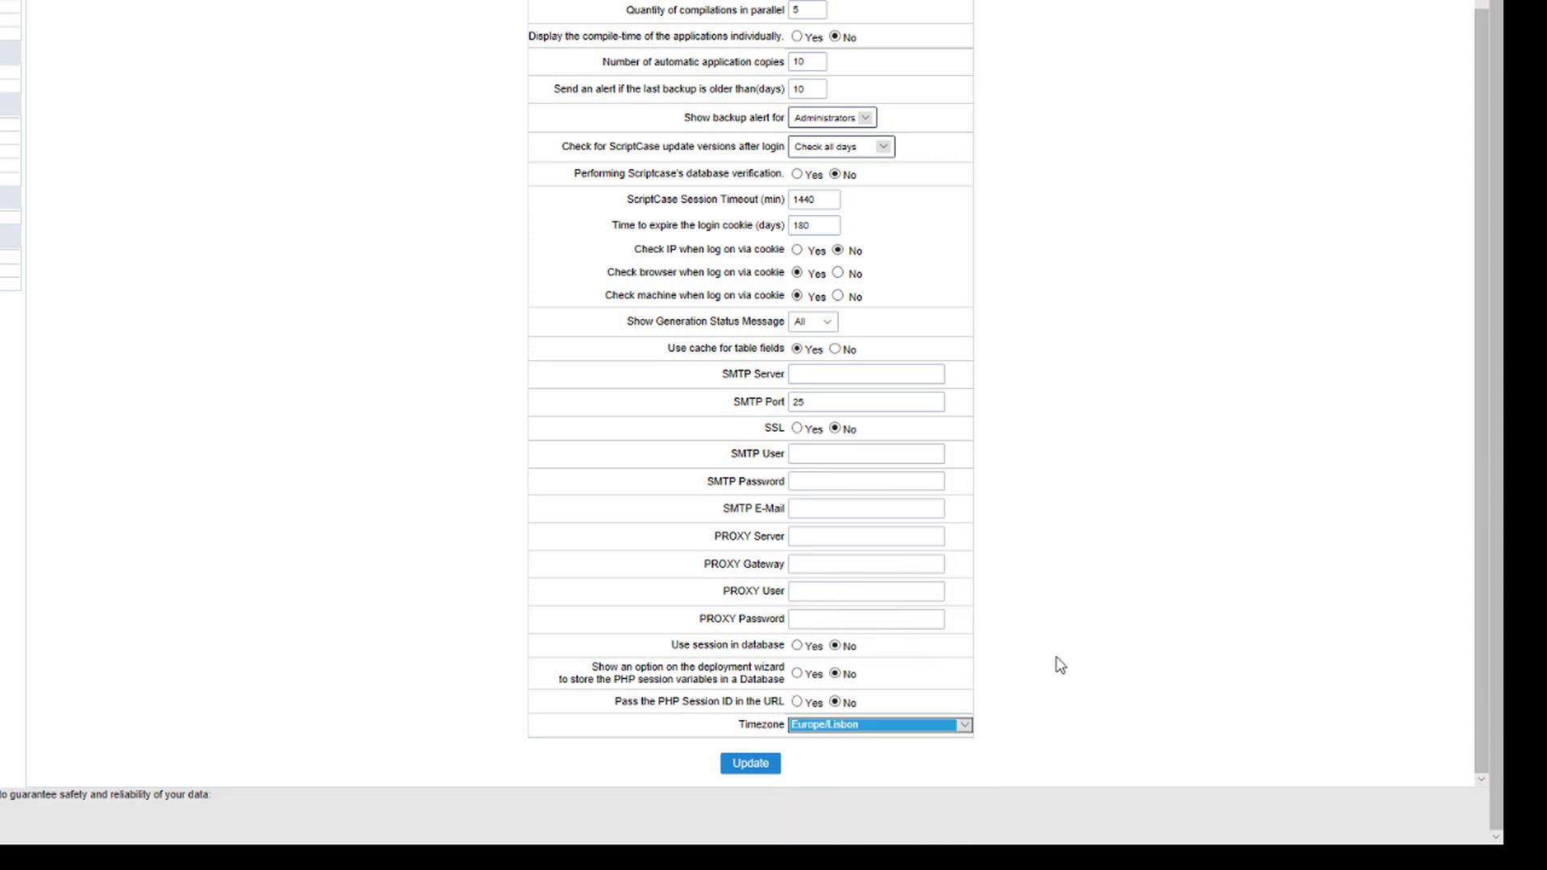
pyautogui.scroll(2, 1209, 645)
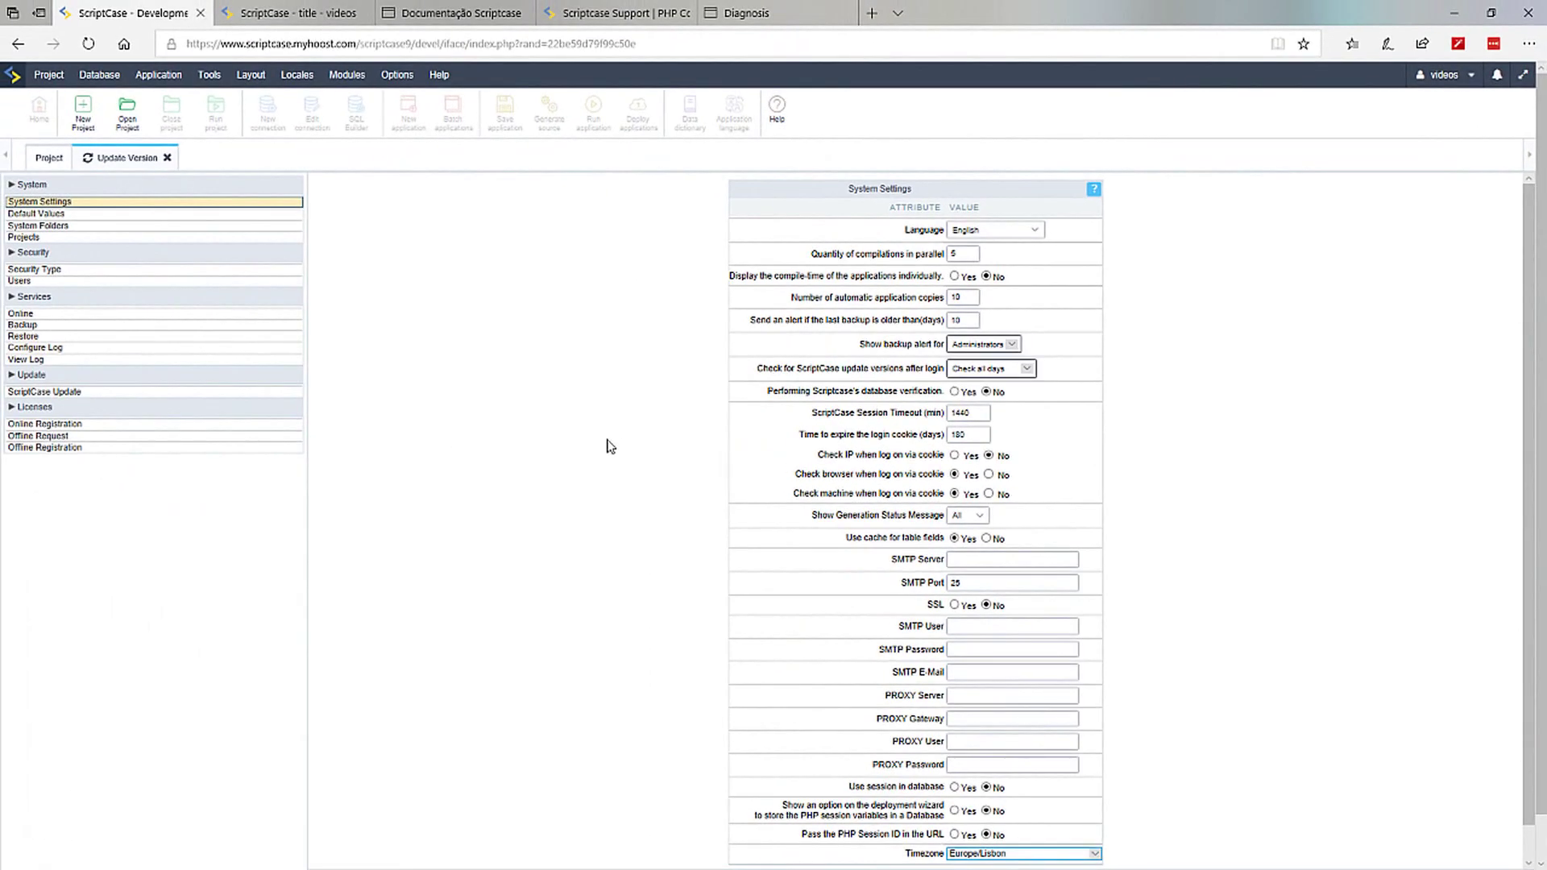
# Open the Default Values and examine the logo image, available themes and report page rows limit in the common settings
pyautogui.click(37, 214)
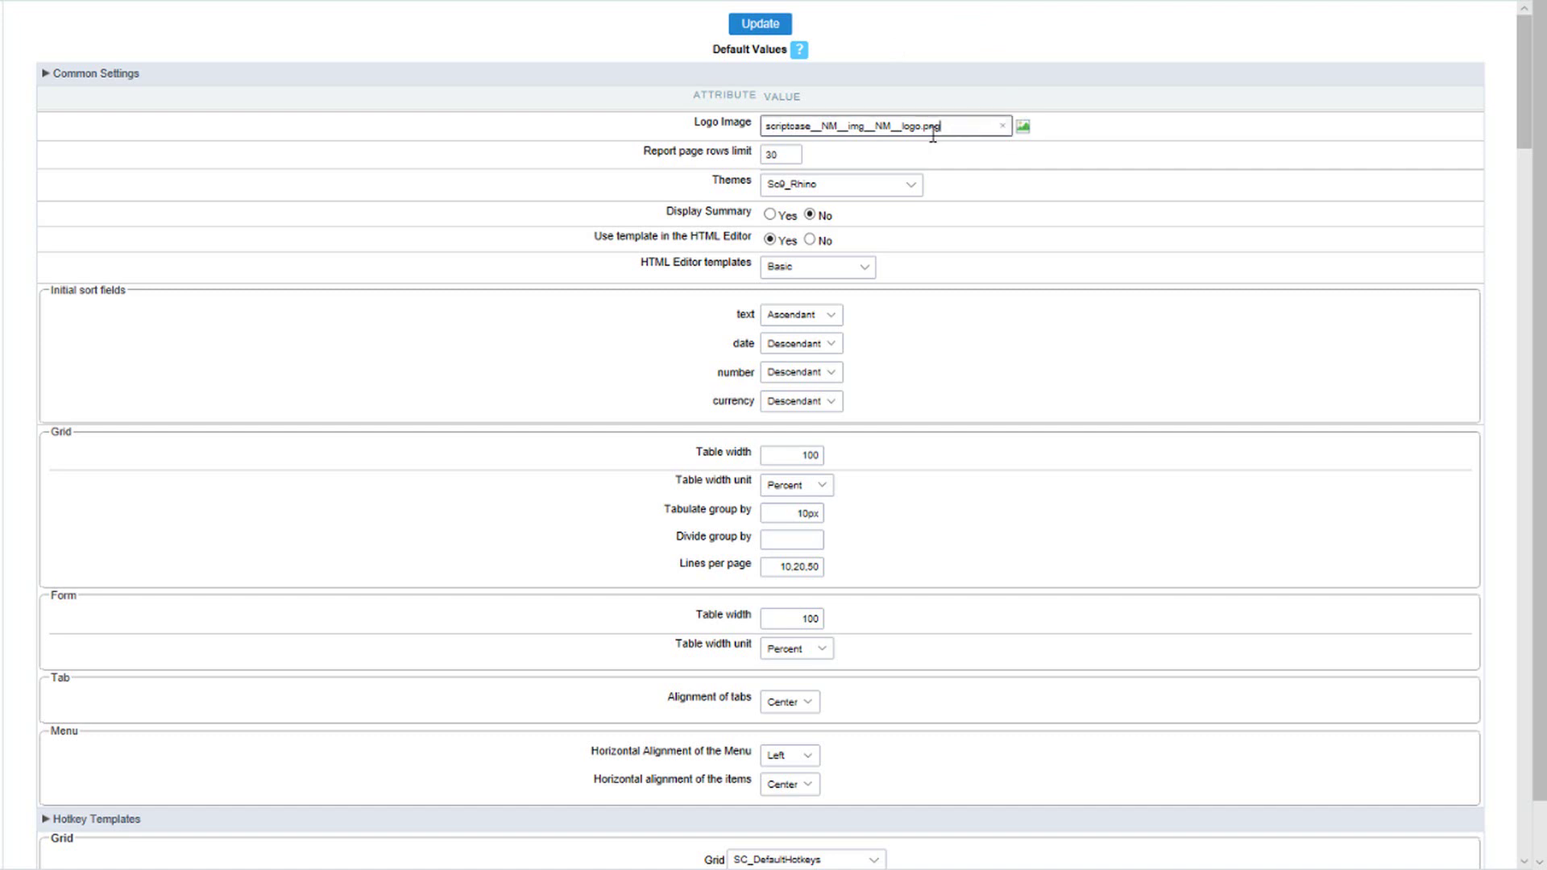
pyautogui.moveTo(954, 130); pyautogui.dragTo(854, 100)
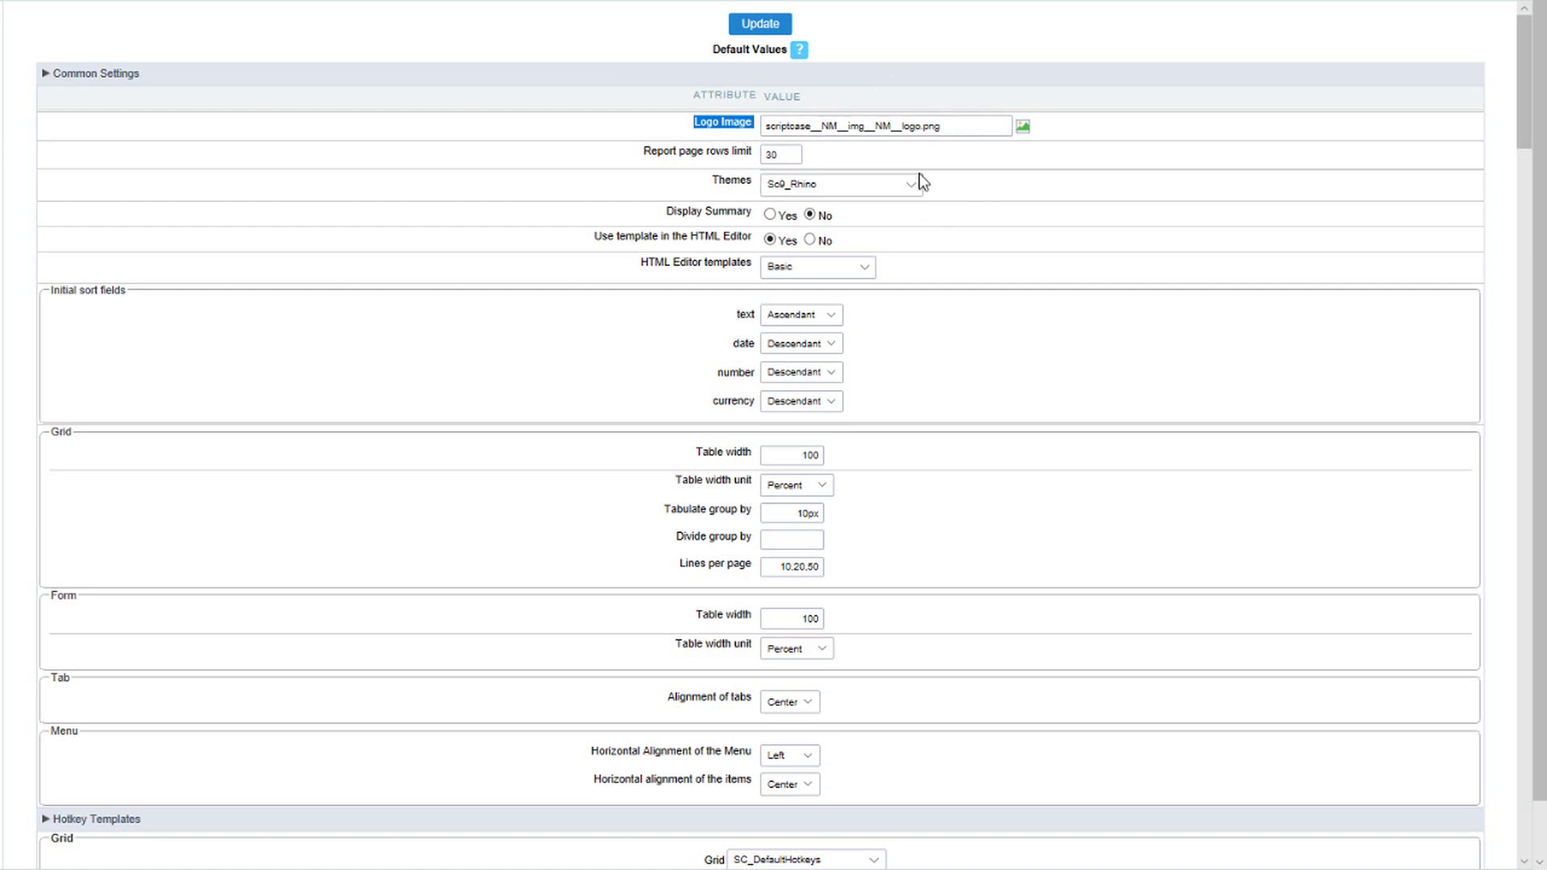
pyautogui.click(967, 193)
pyautogui.click(912, 186)
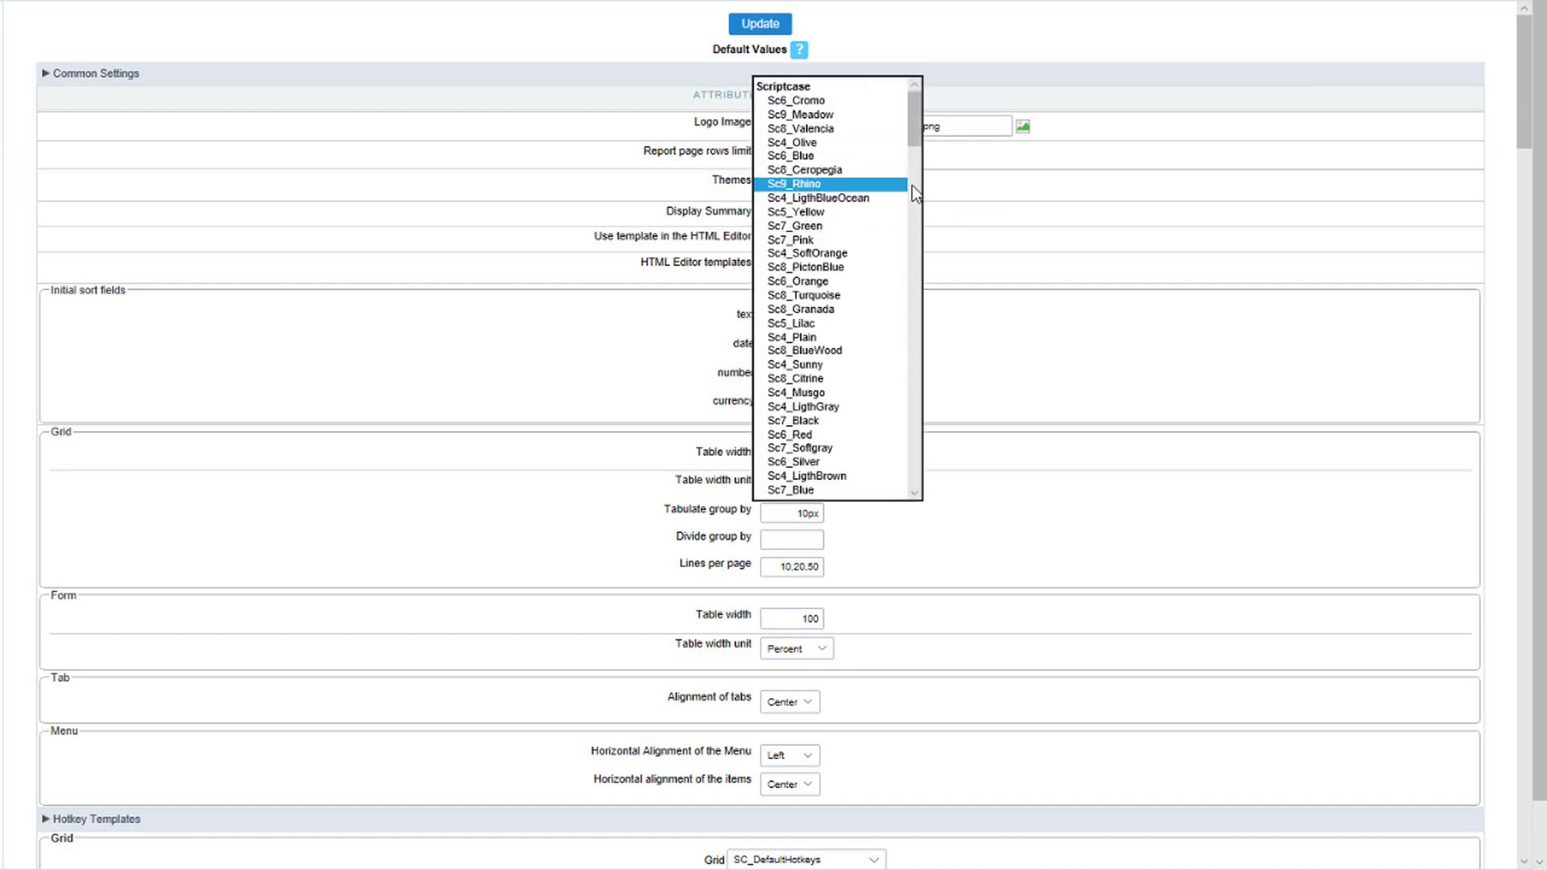
pyautogui.click(967, 193)
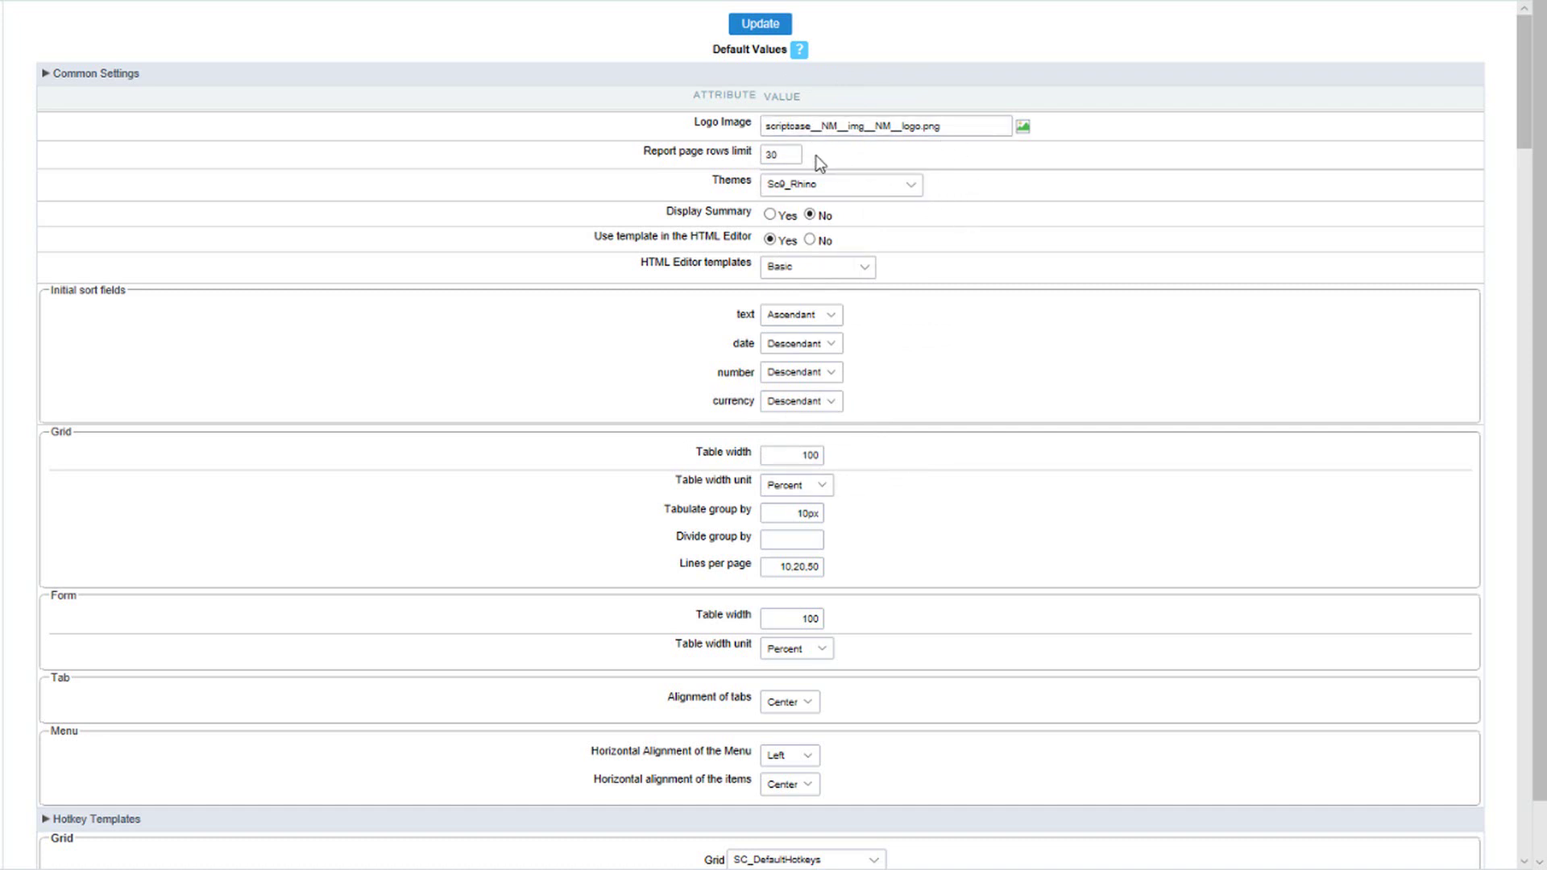
pyautogui.click(787, 153)
# Review the default hotkey templates, header and footer templates, and the grid and detail toolbar button settings
pyautogui.scroll(-12, 882, 494)
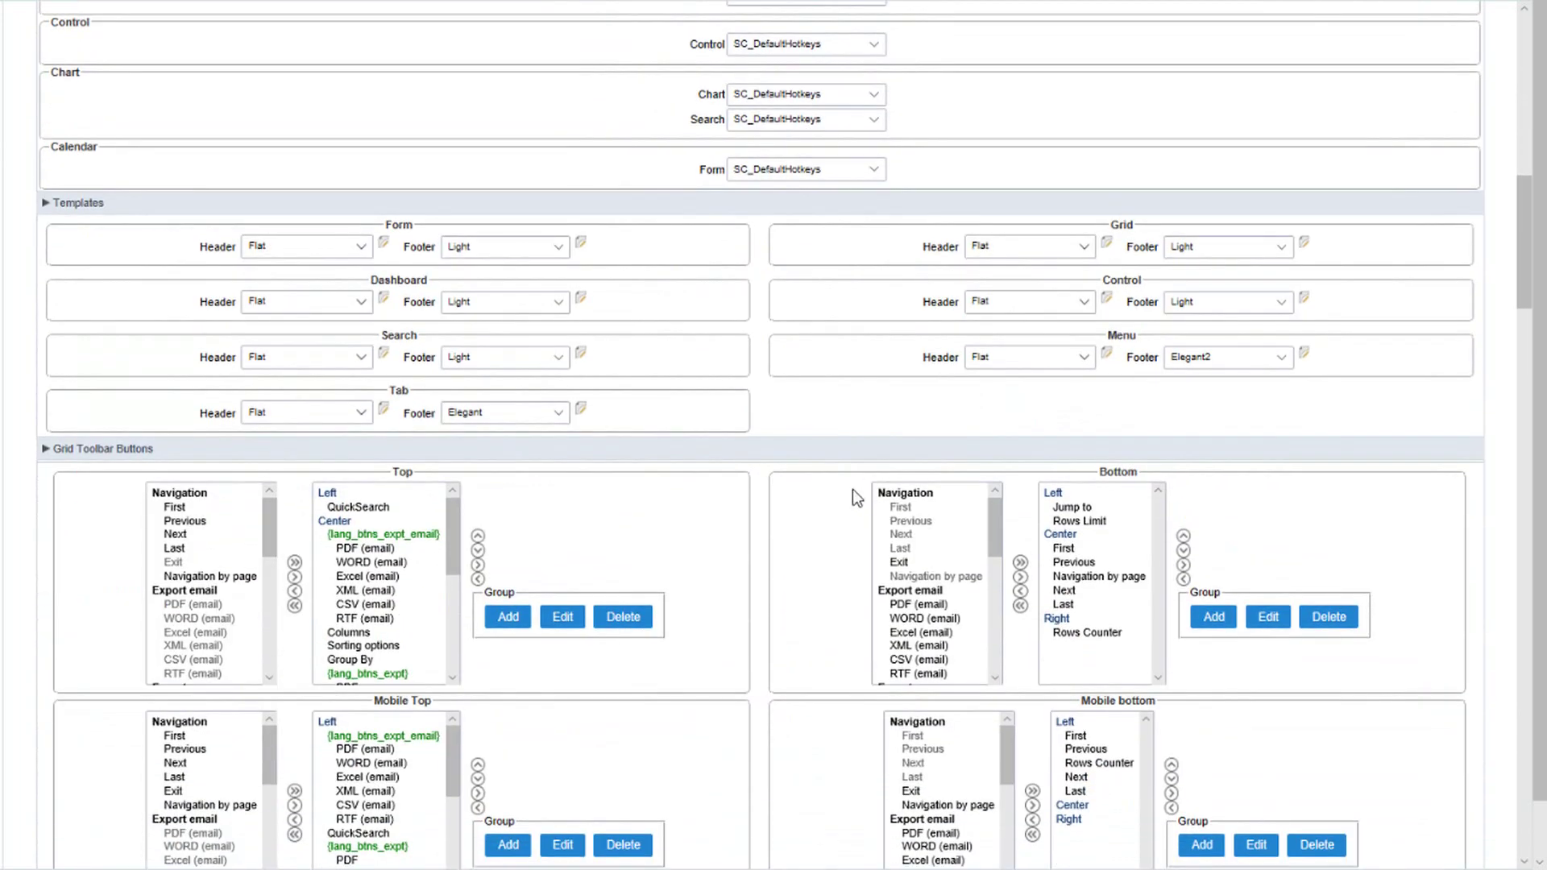
pyautogui.scroll(-2, 816, 497)
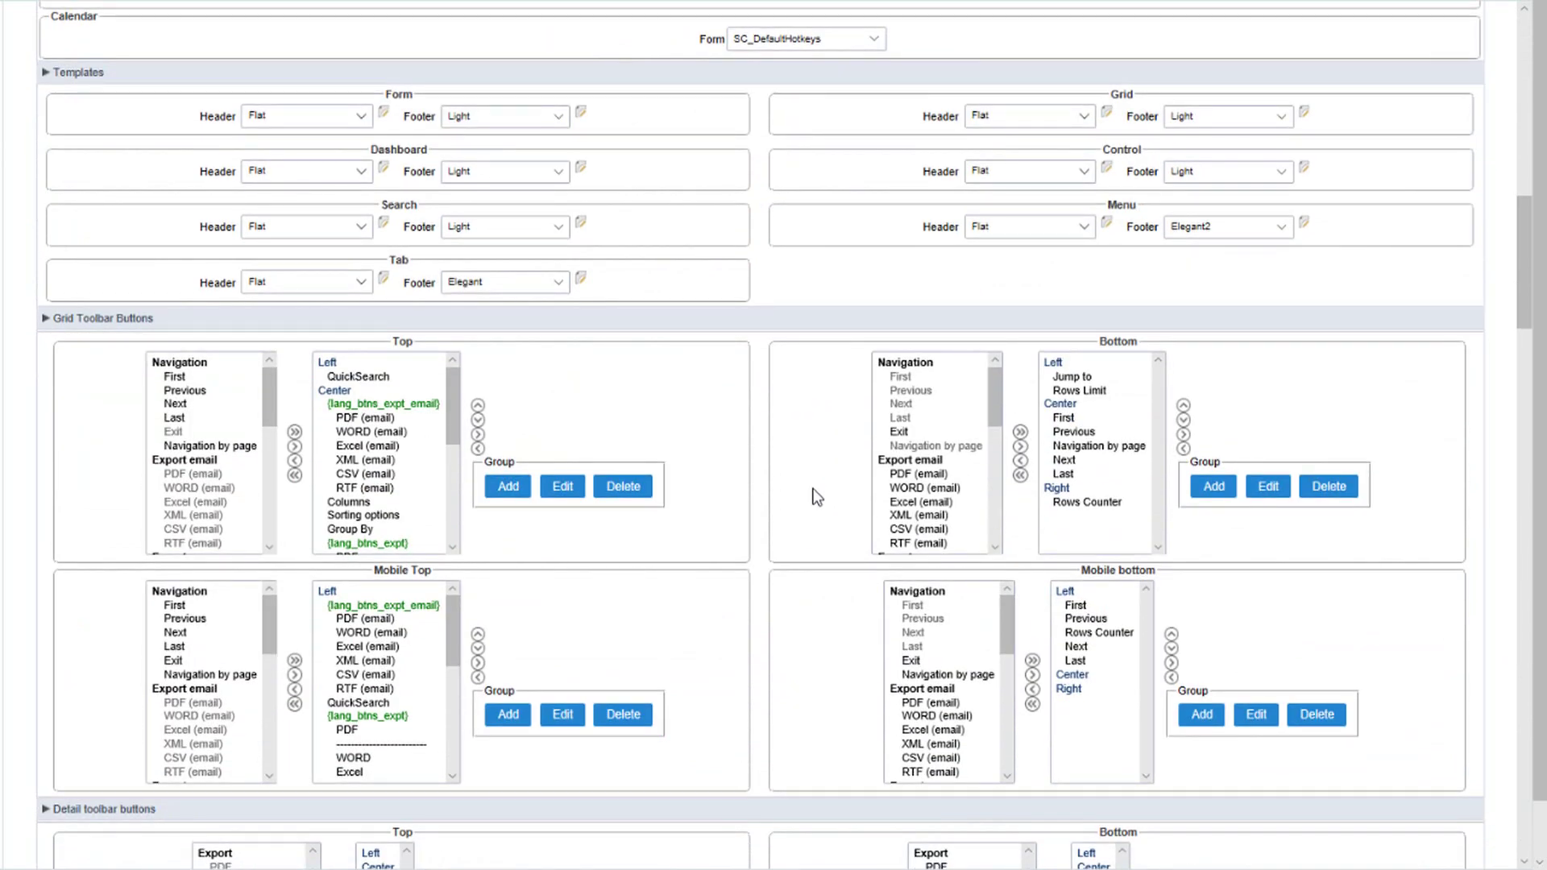
pyautogui.scroll(-6, 798, 495)
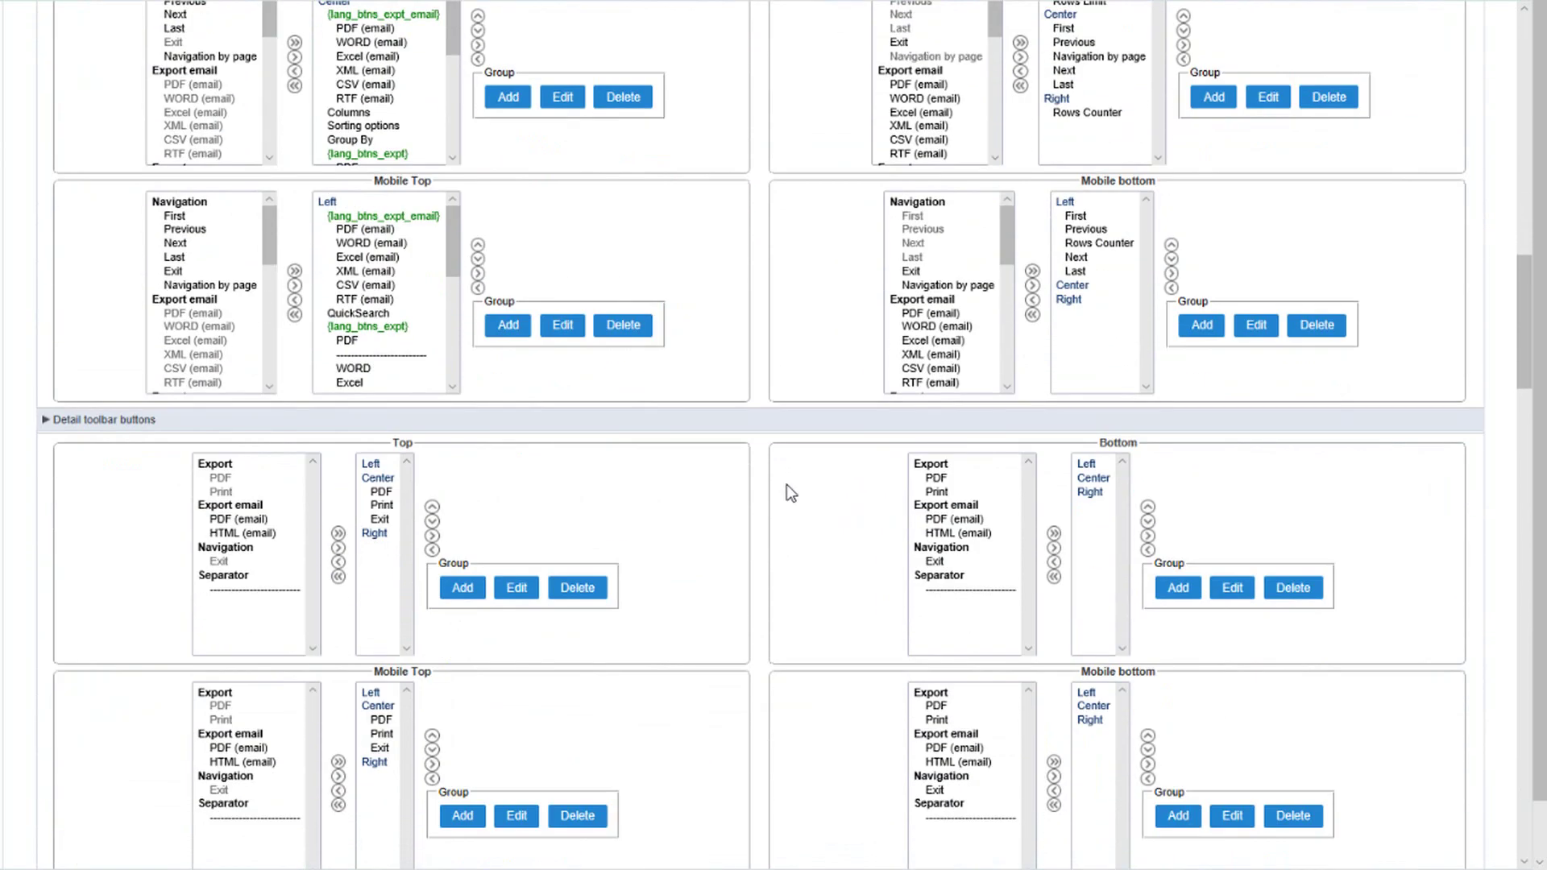
pyautogui.scroll(20, 786, 485)
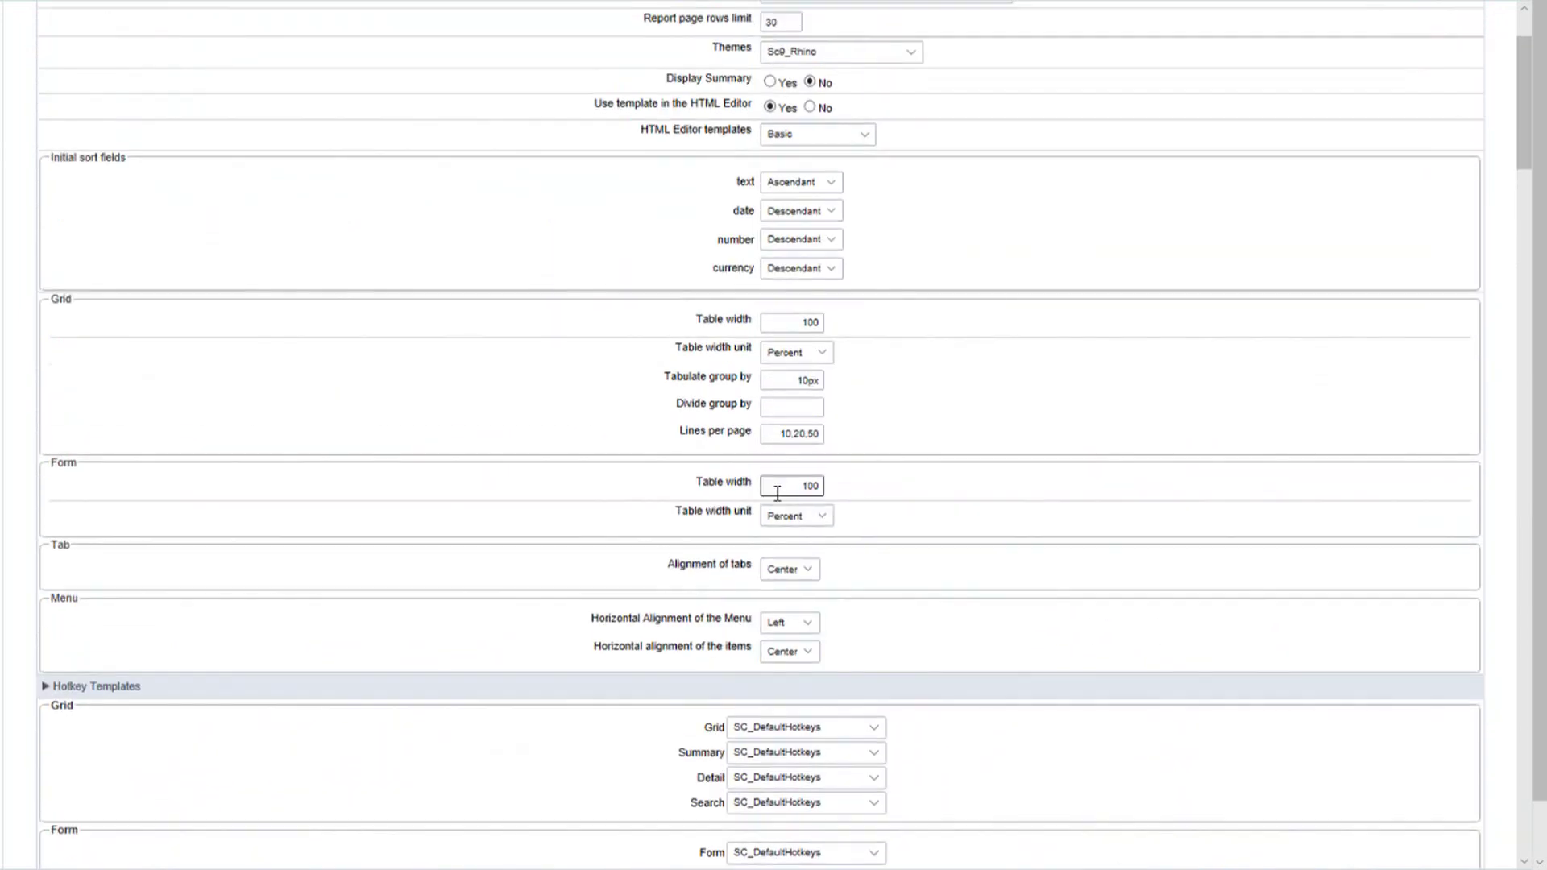
pyautogui.scroll(2, 777, 493)
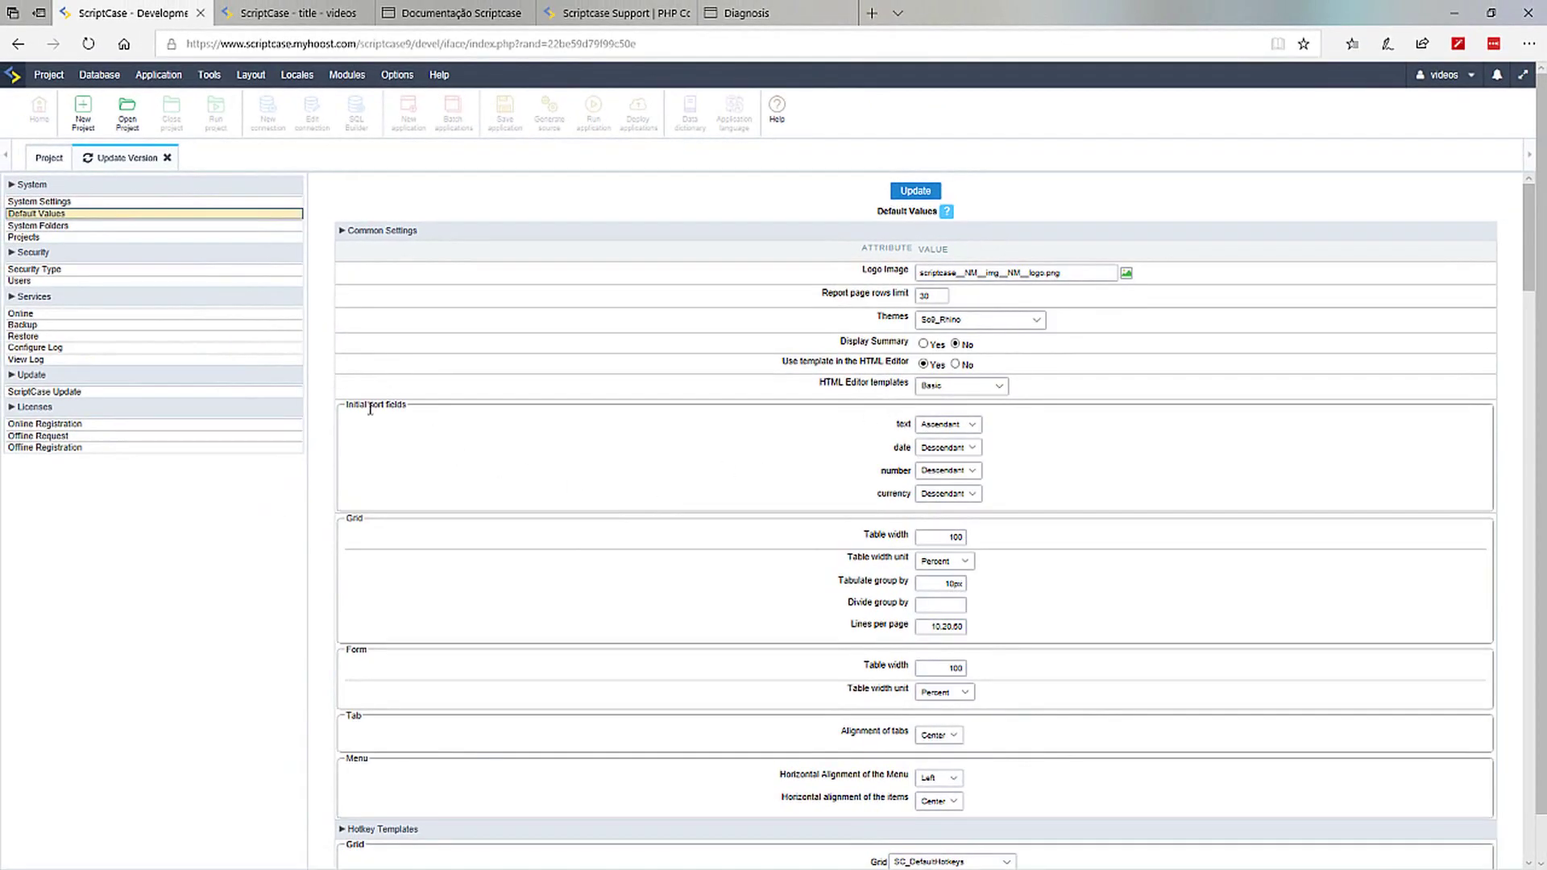
# Open the System Folders and examine the web server's documents root and the common libs path
pyautogui.click(34, 226)
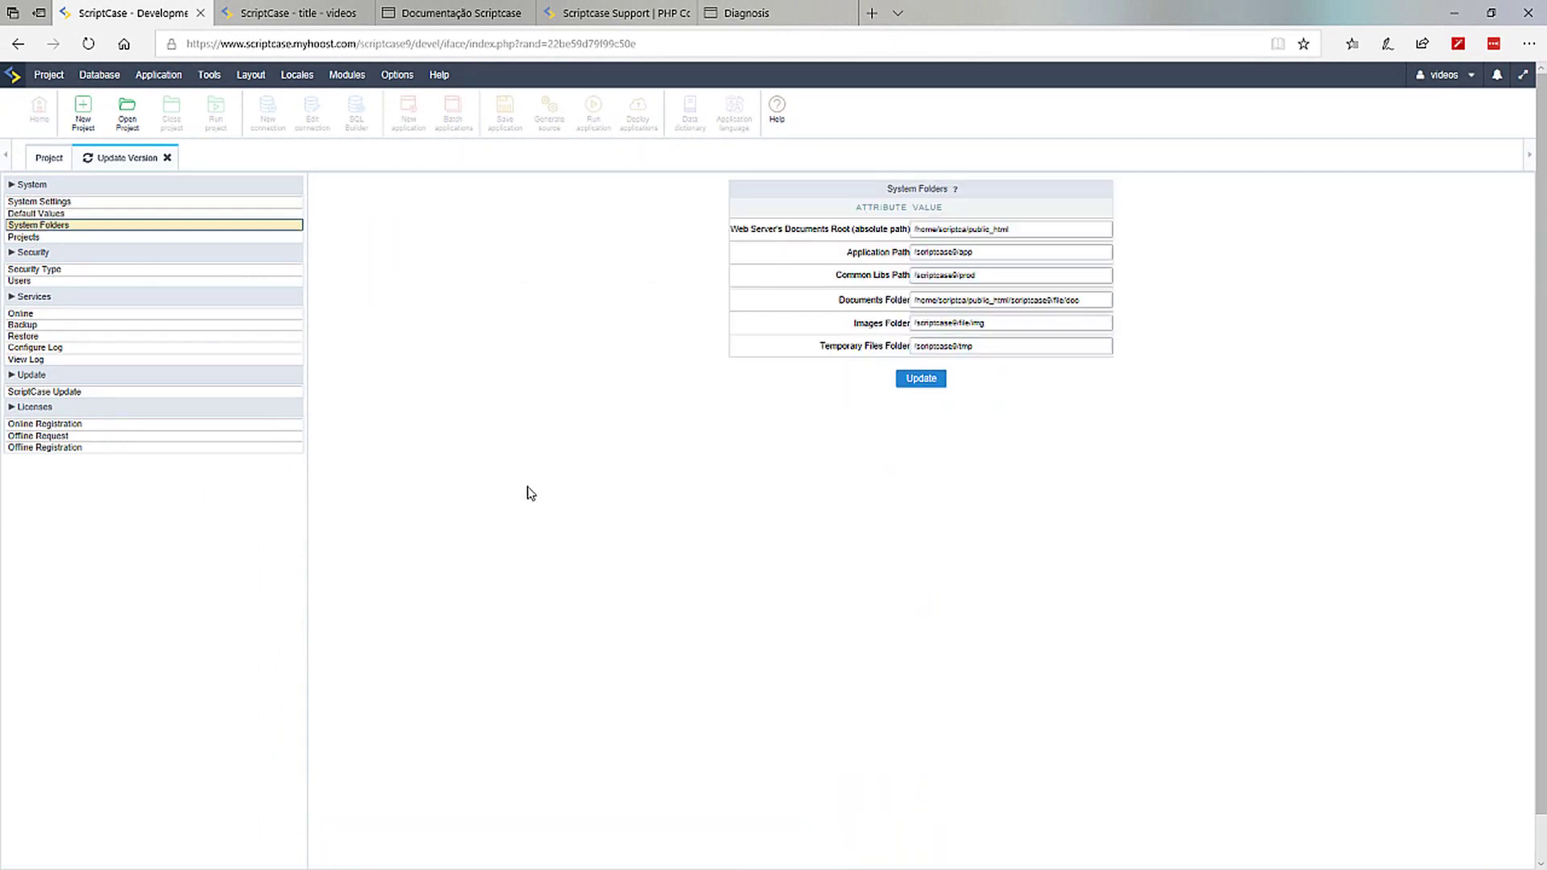
pyautogui.click(1032, 228)
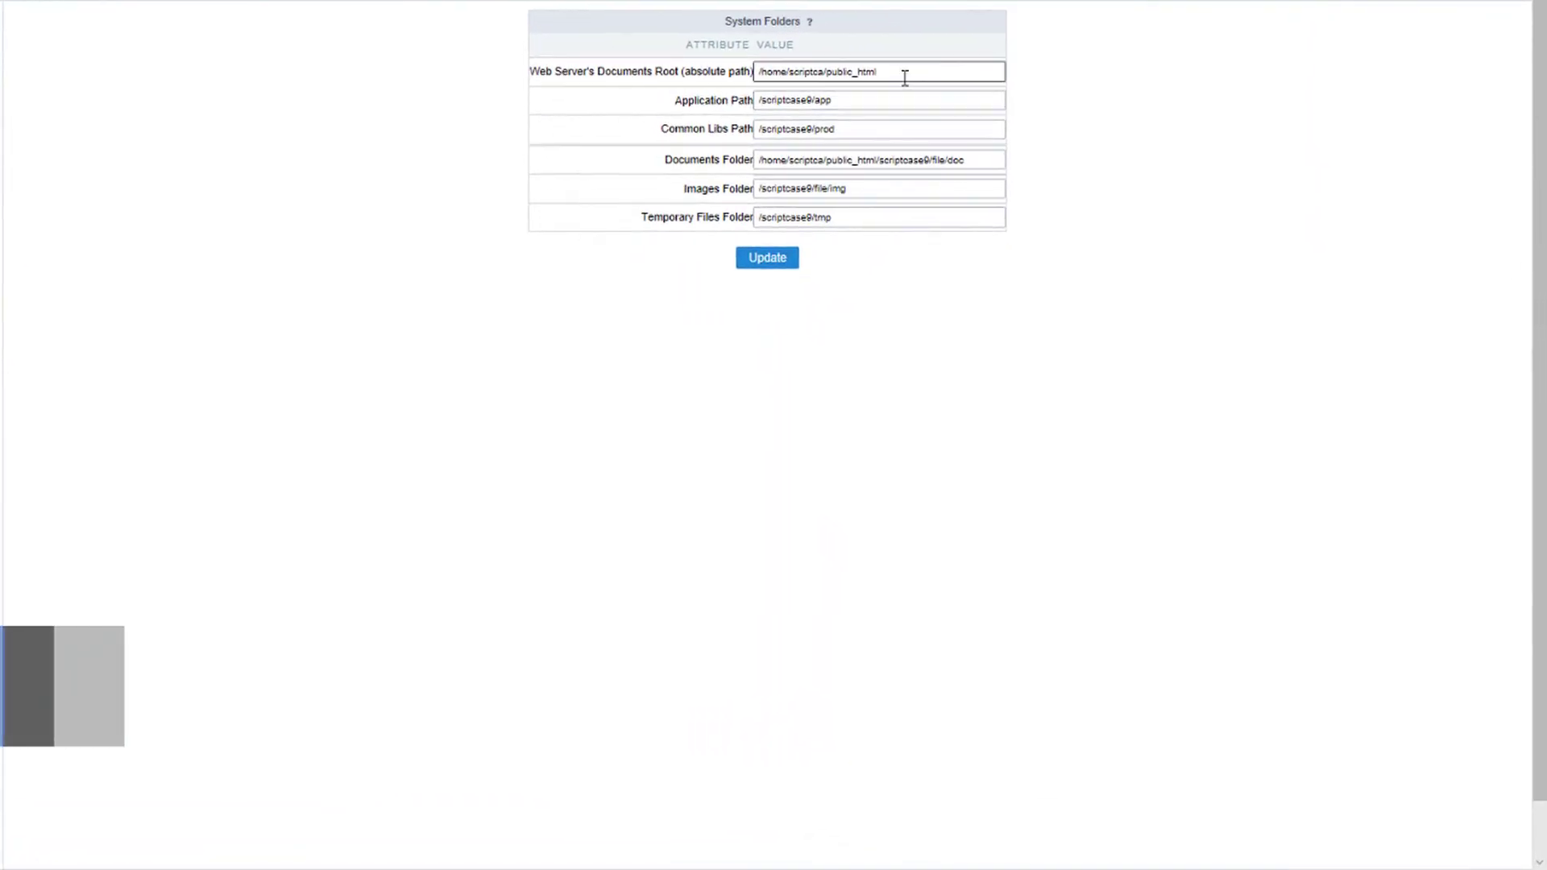
pyautogui.click(927, 129)
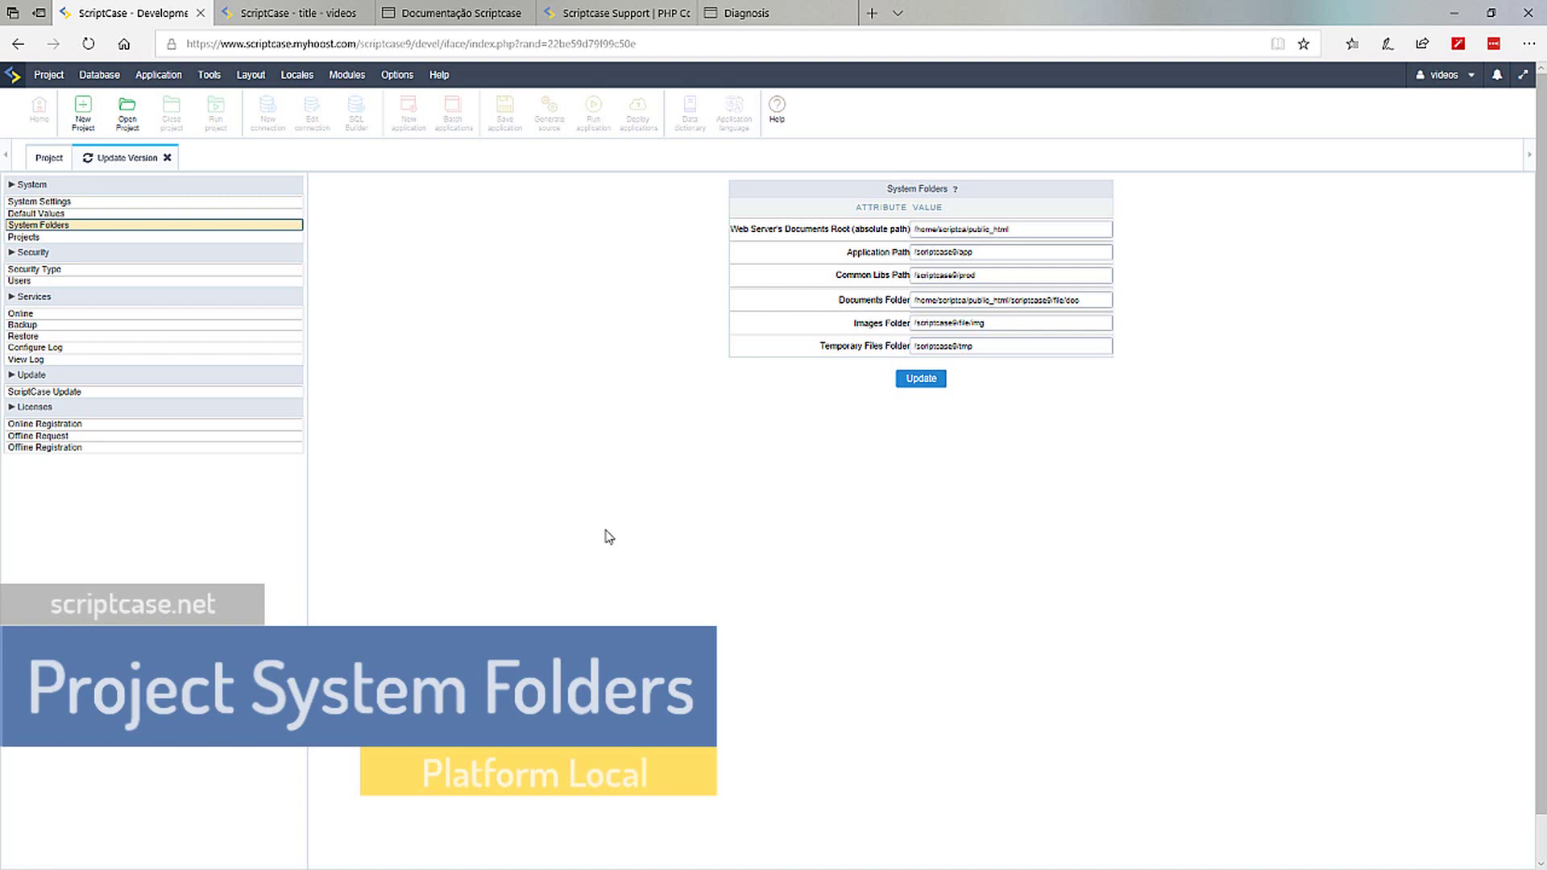
# Open the project management list and view the details of the EX project
pyautogui.click(29, 237)
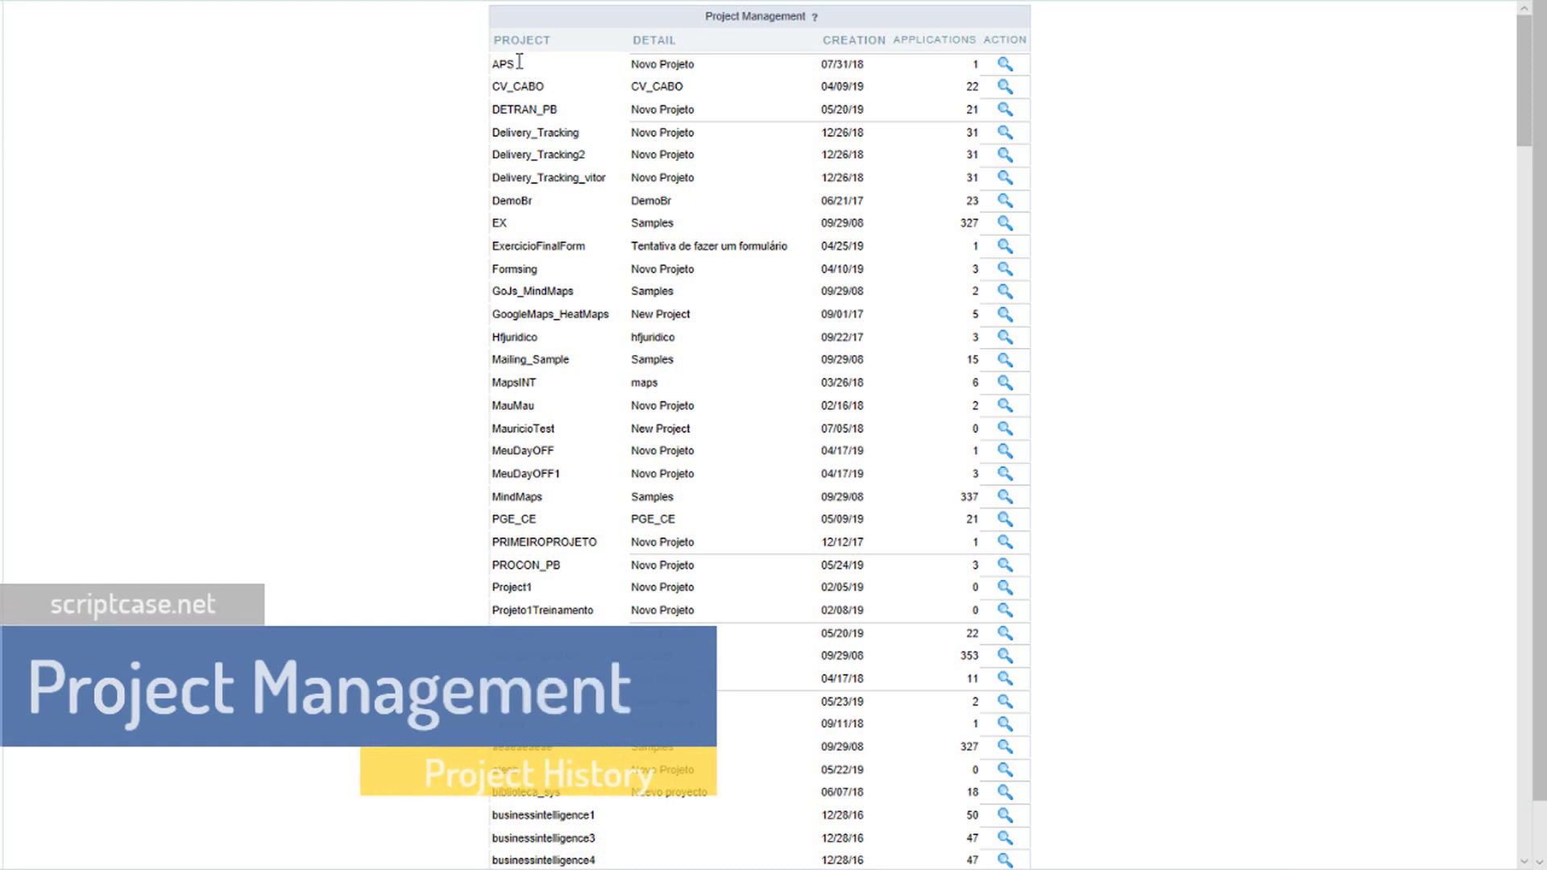
pyautogui.moveTo(516, 63); pyautogui.dragTo(500, 61)
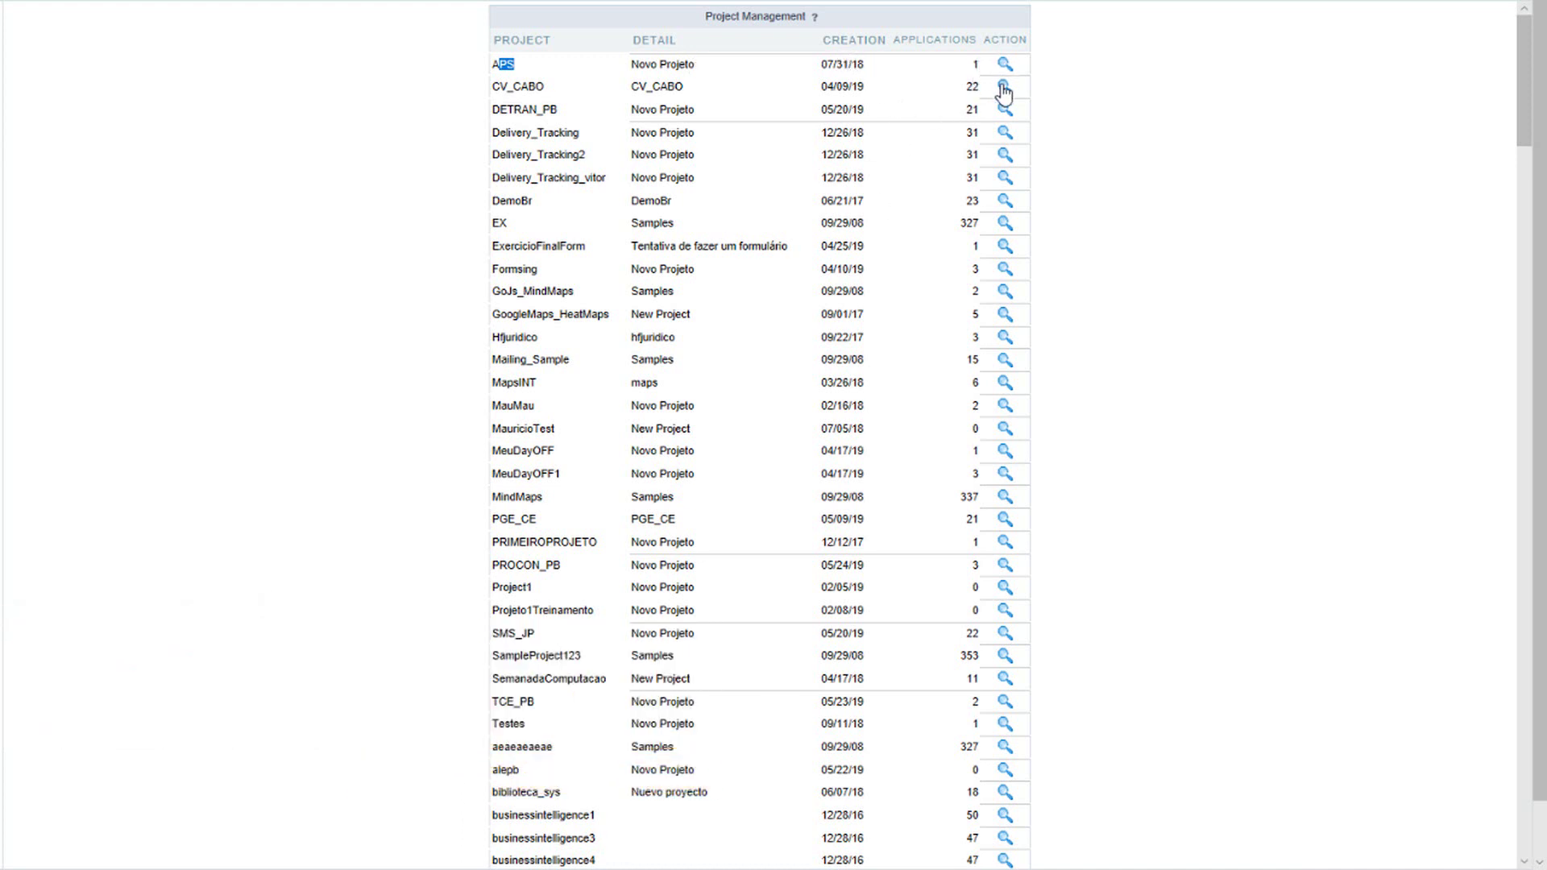
pyautogui.click(1006, 226)
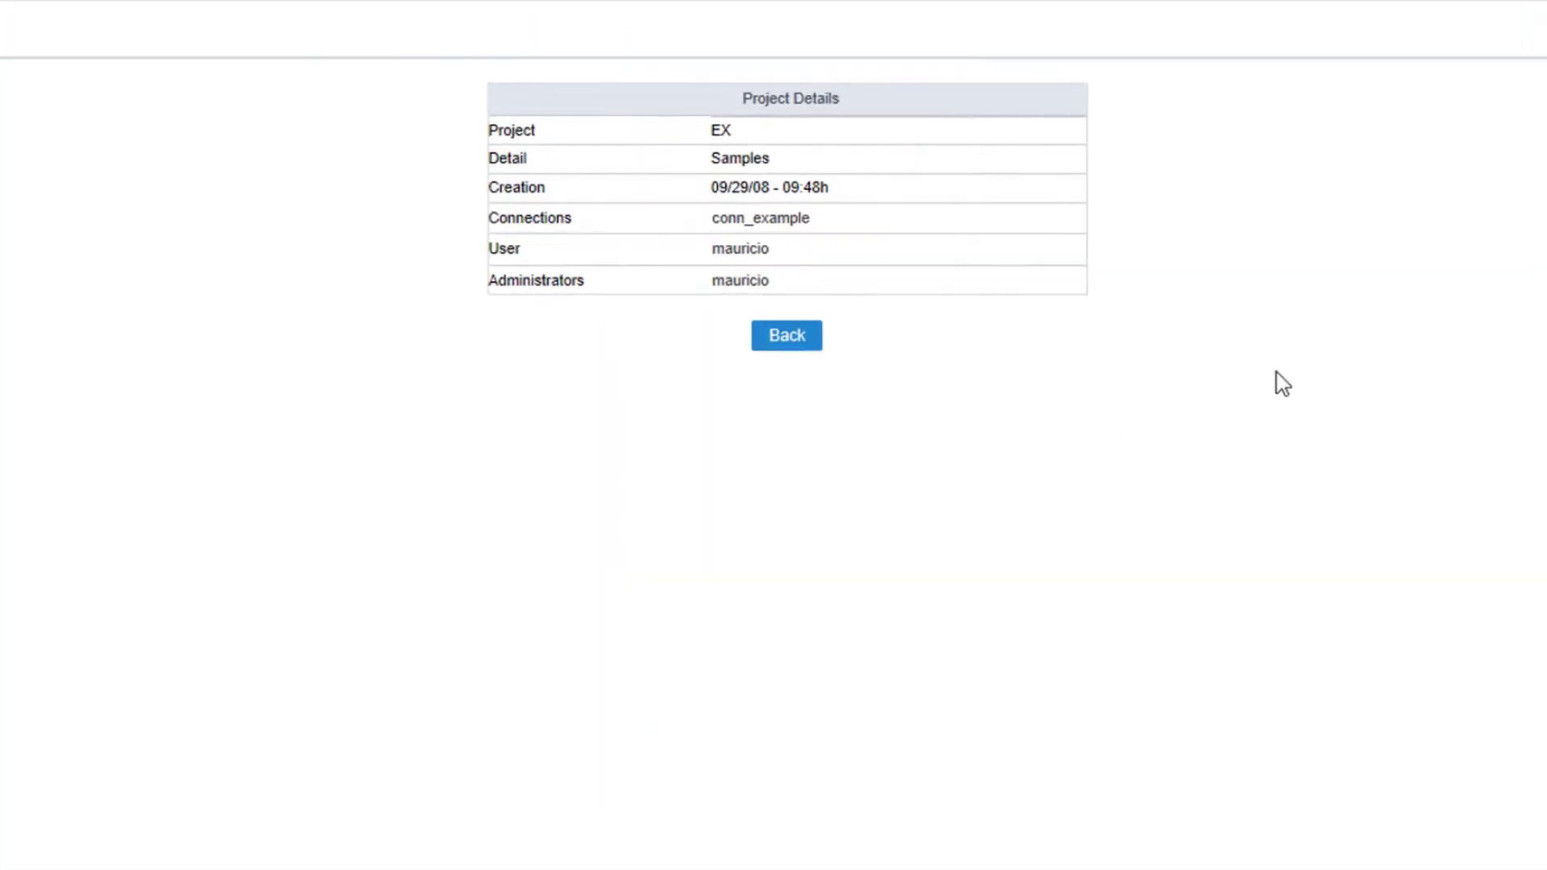
# Examine the EX project's name, creation date, connection, user and administrator in its details
pyautogui.moveTo(511, 201); pyautogui.dragTo(902, 293)
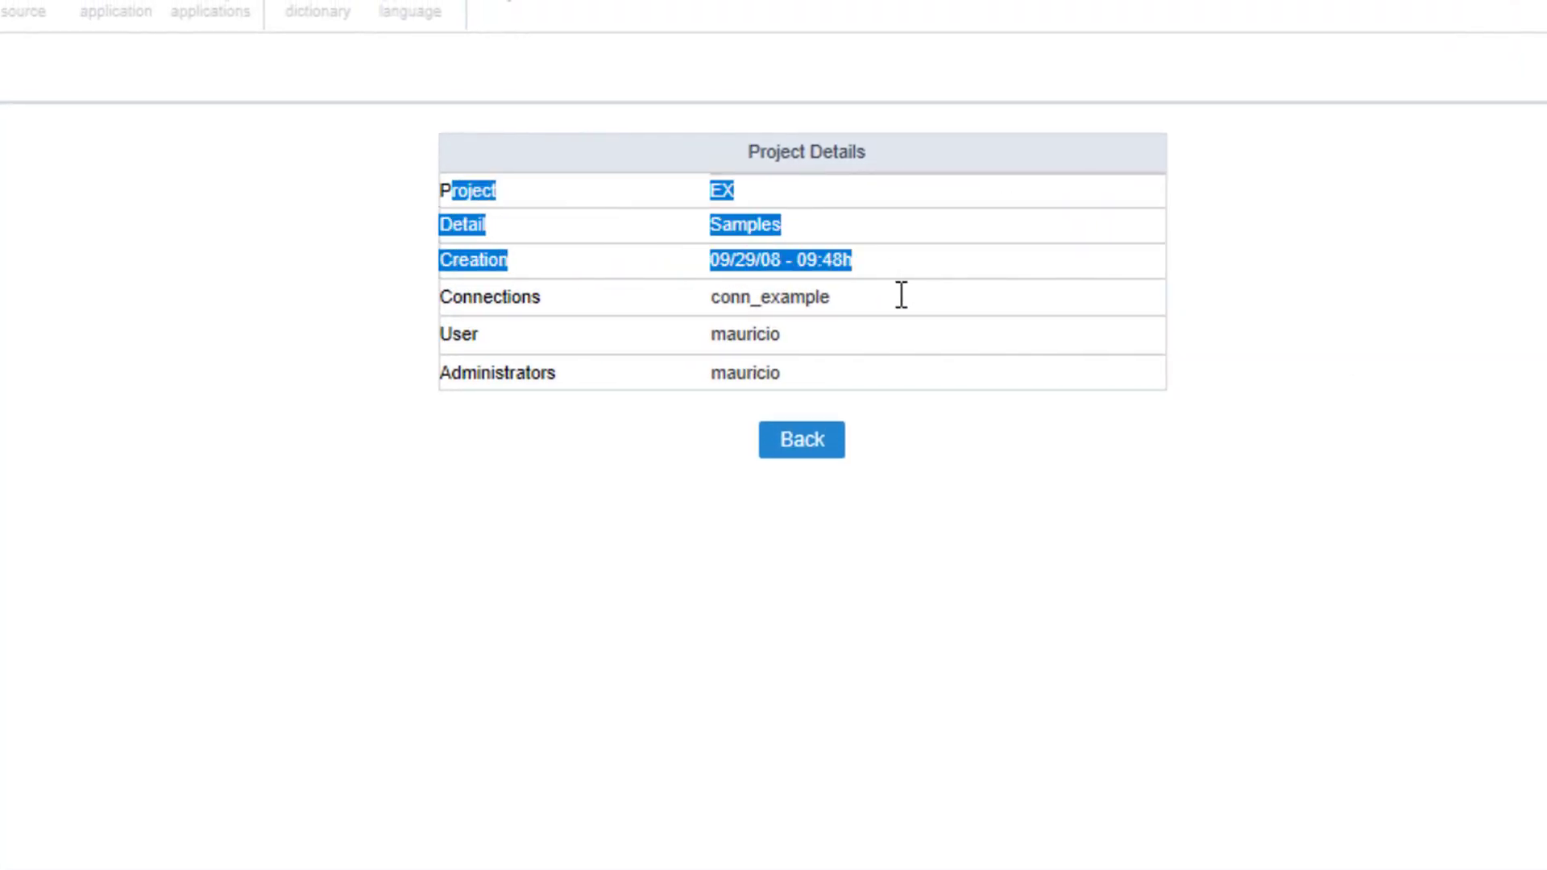
pyautogui.click(911, 361)
pyautogui.moveTo(485, 292); pyautogui.dragTo(830, 306)
pyautogui.click(708, 330)
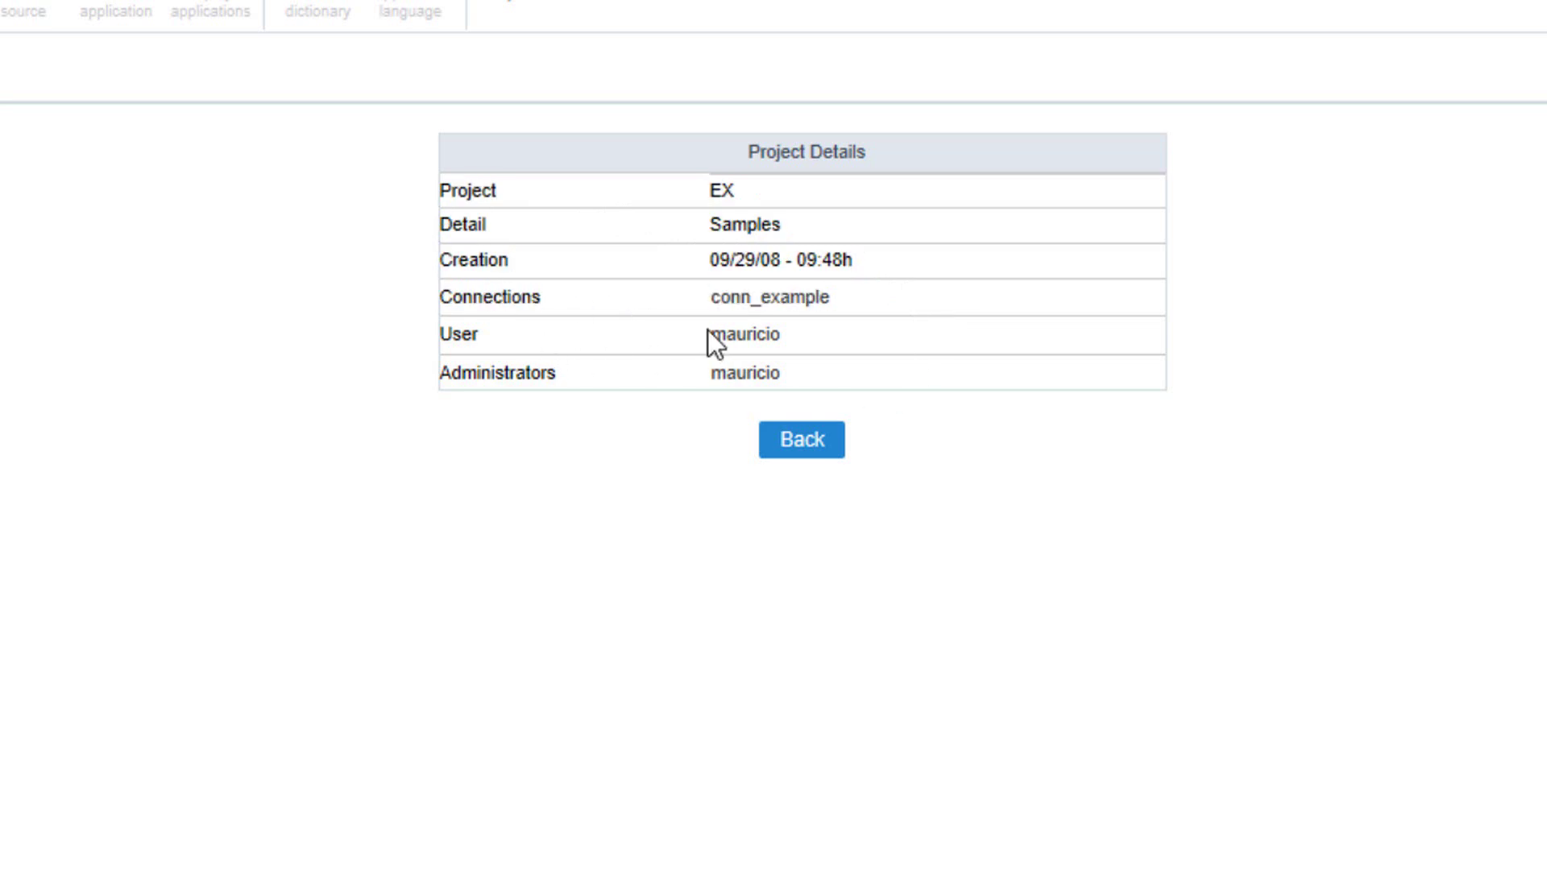
pyautogui.moveTo(823, 372); pyautogui.dragTo(444, 337)
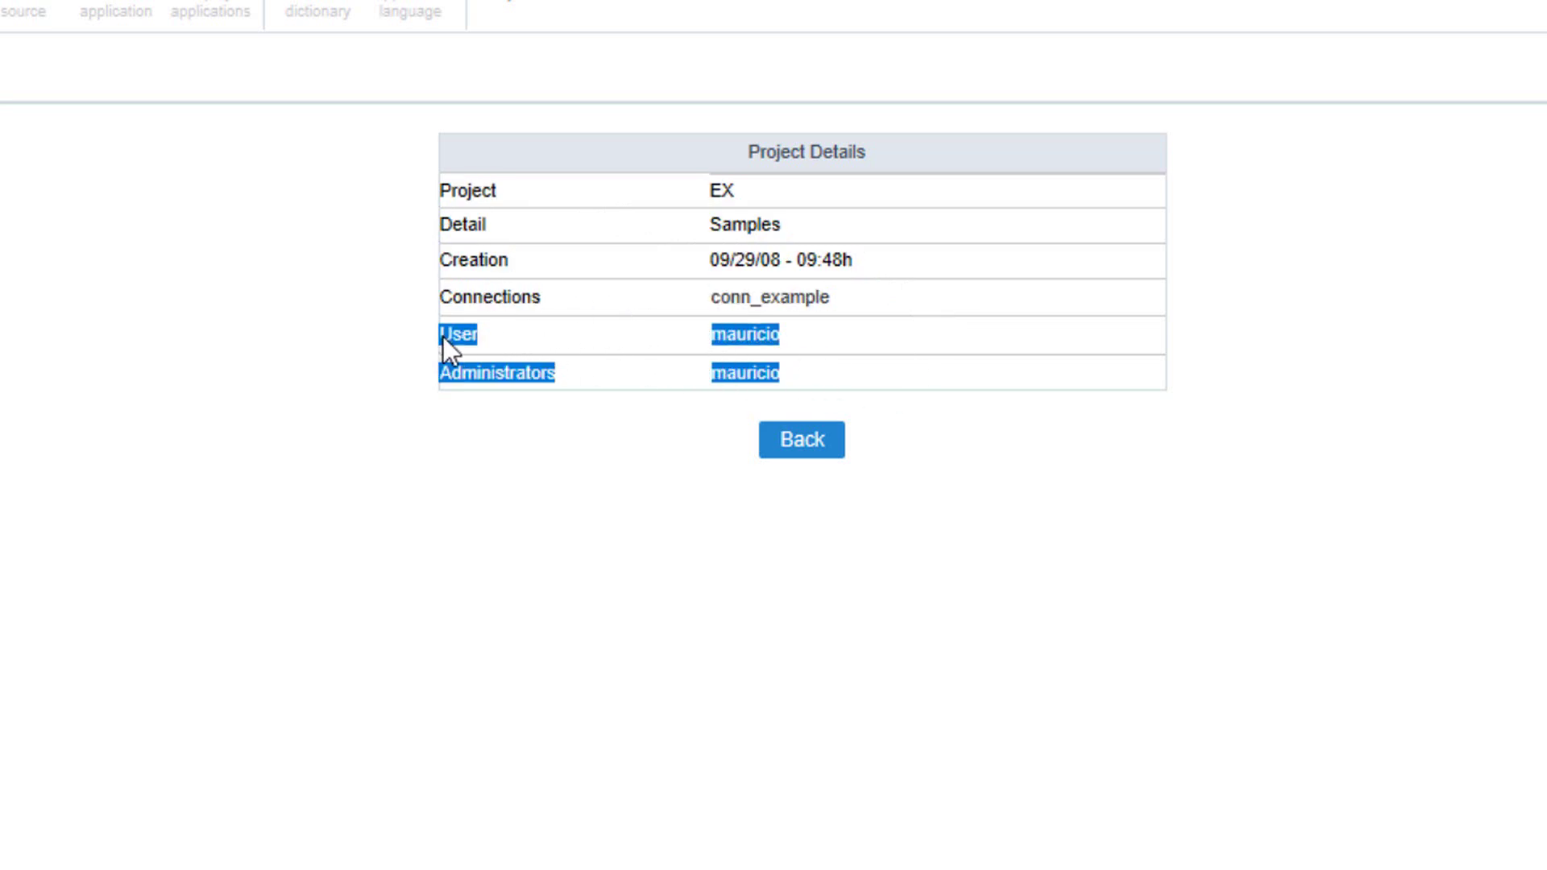
pyautogui.click(505, 461)
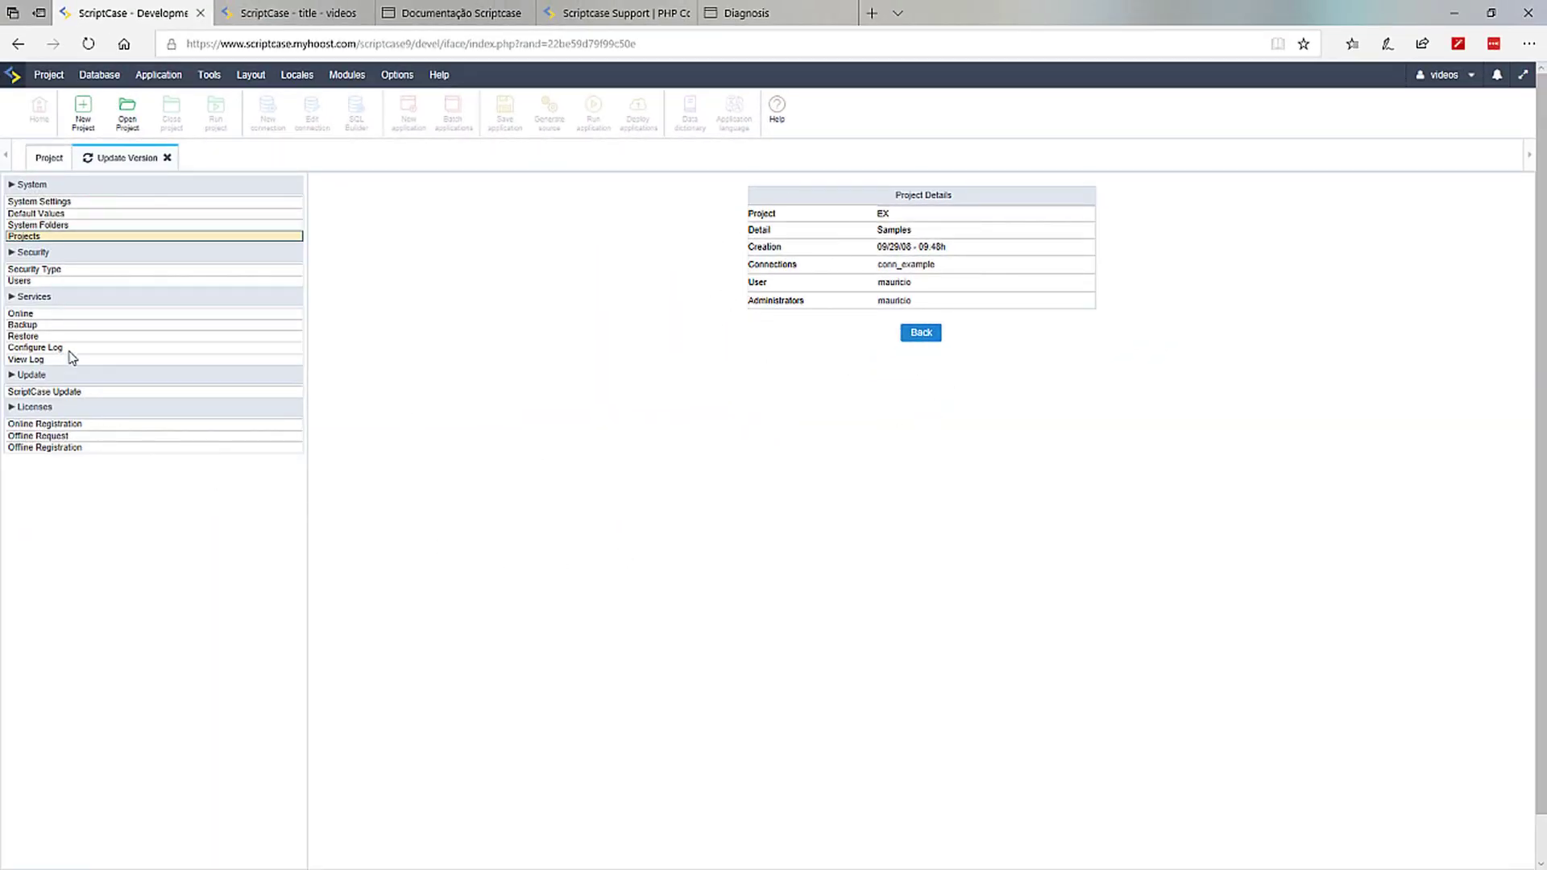
# Review the security type options and the lists of registered and currently online users
pyautogui.click(27, 272)
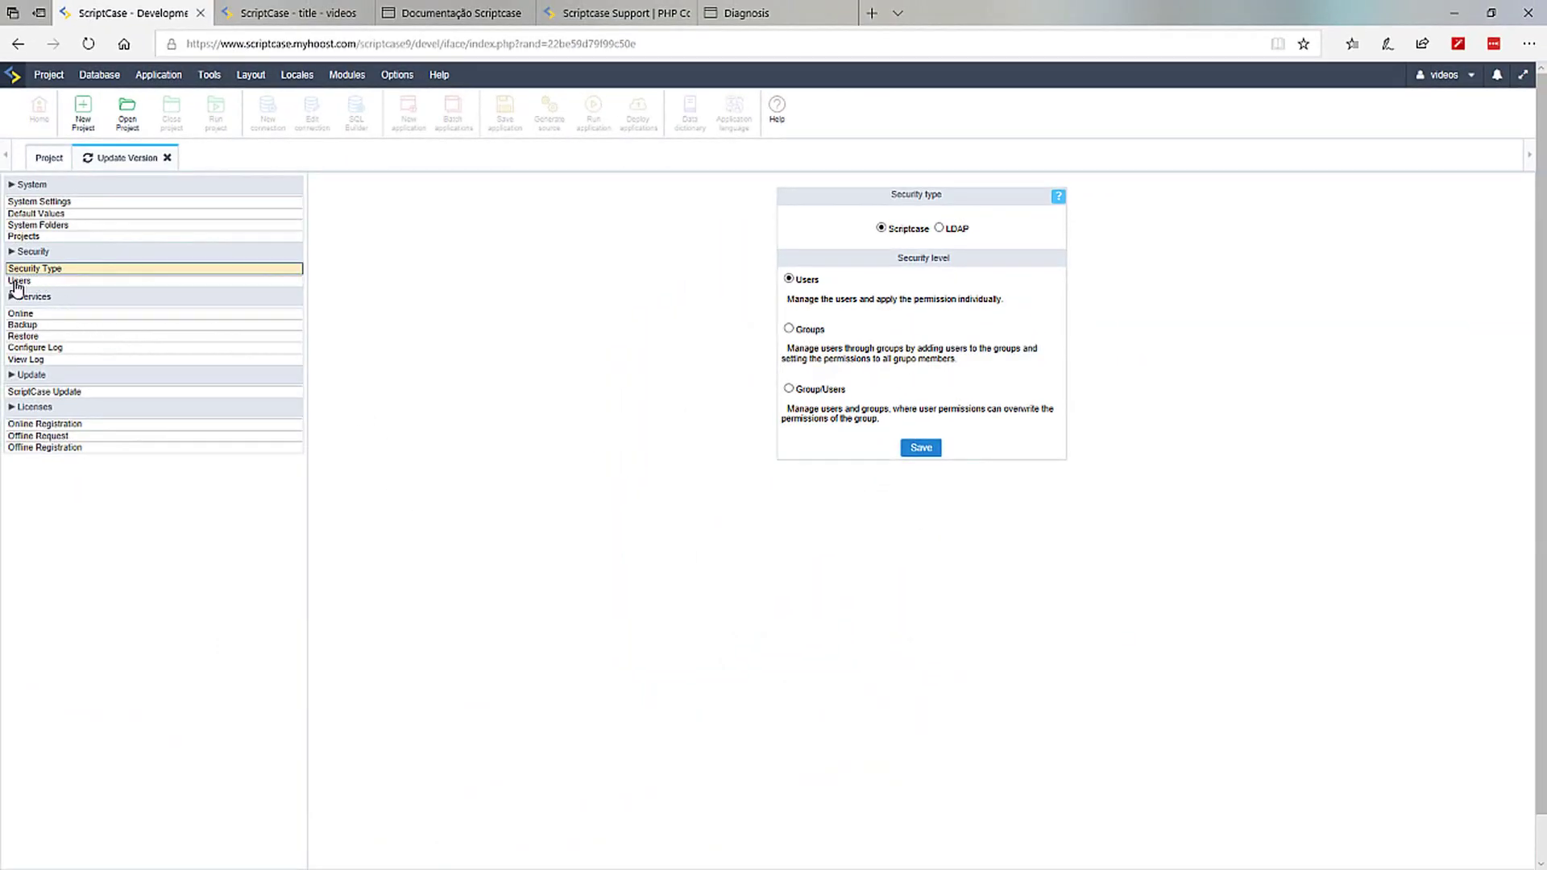
pyautogui.click(20, 281)
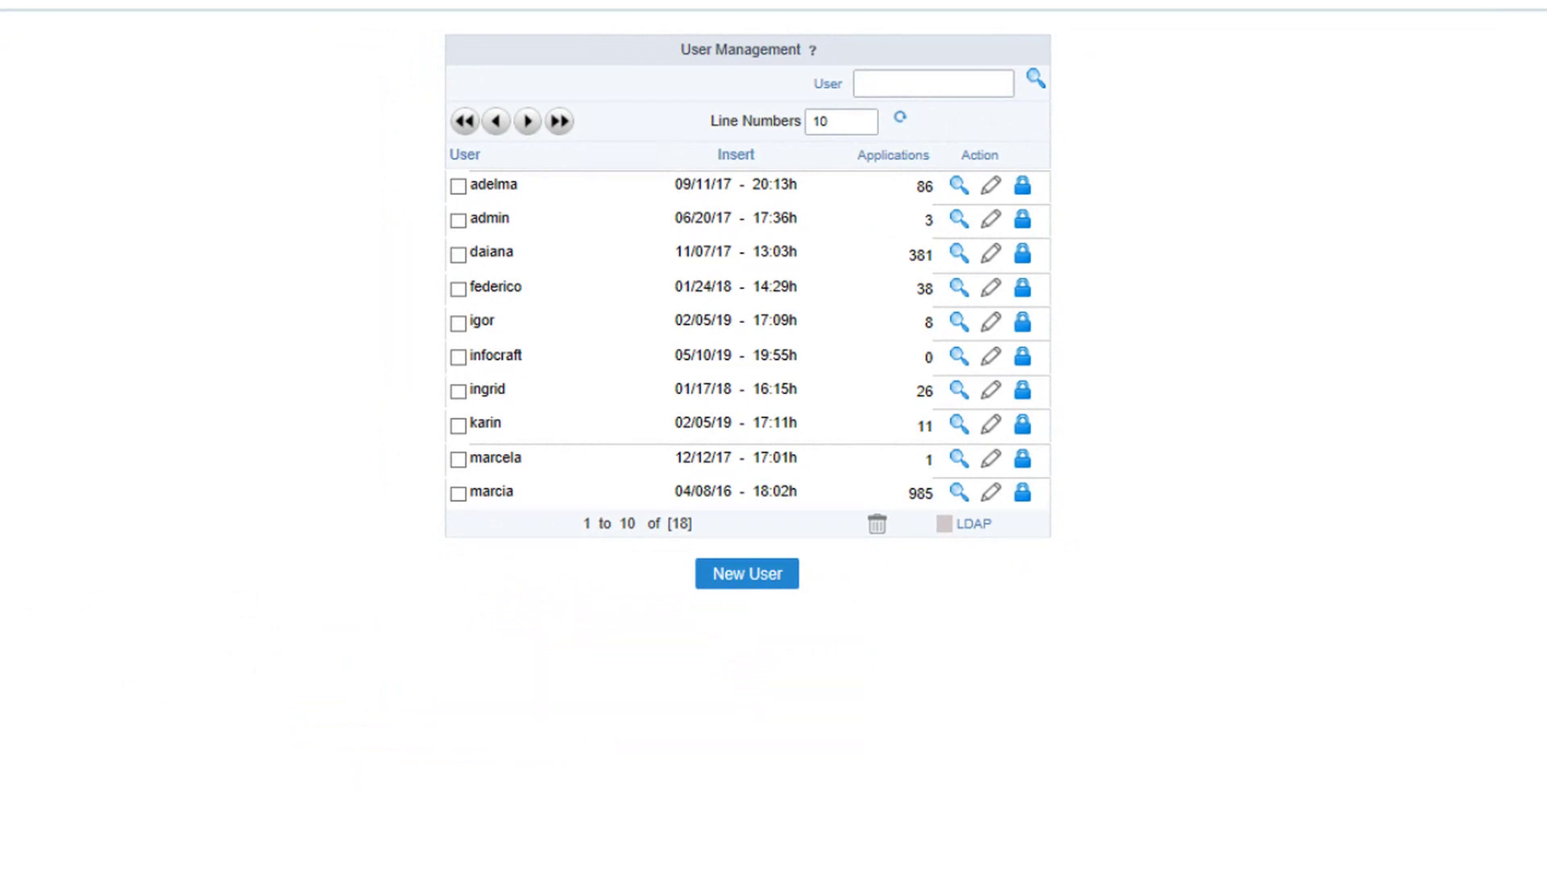
pyautogui.click(24, 312)
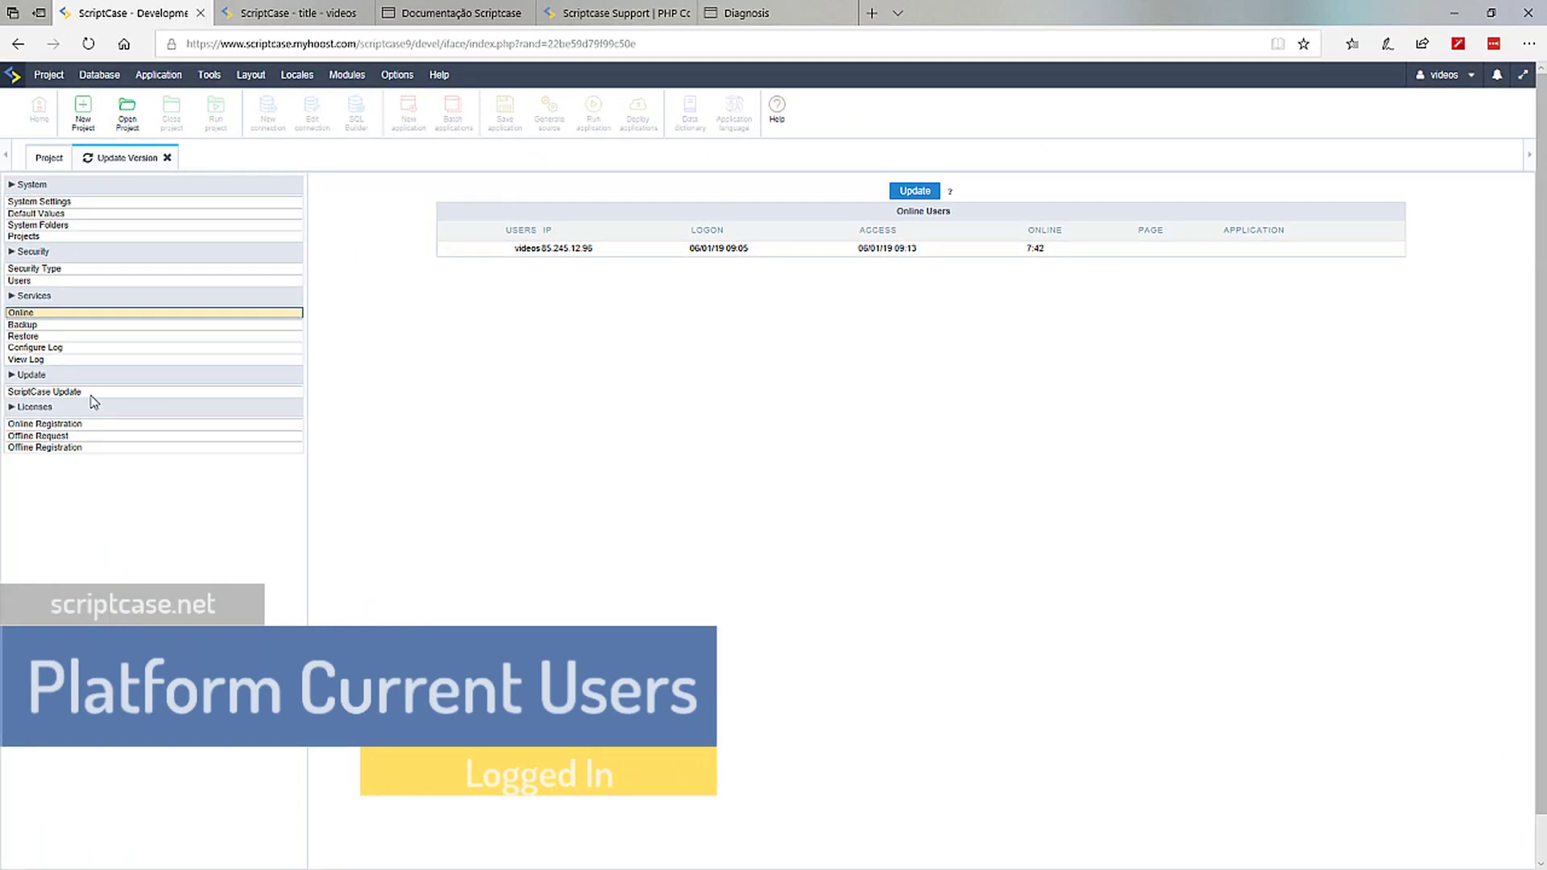
# Examine the backup routine with its backup file name field, and open the restore routine
pyautogui.click(22, 323)
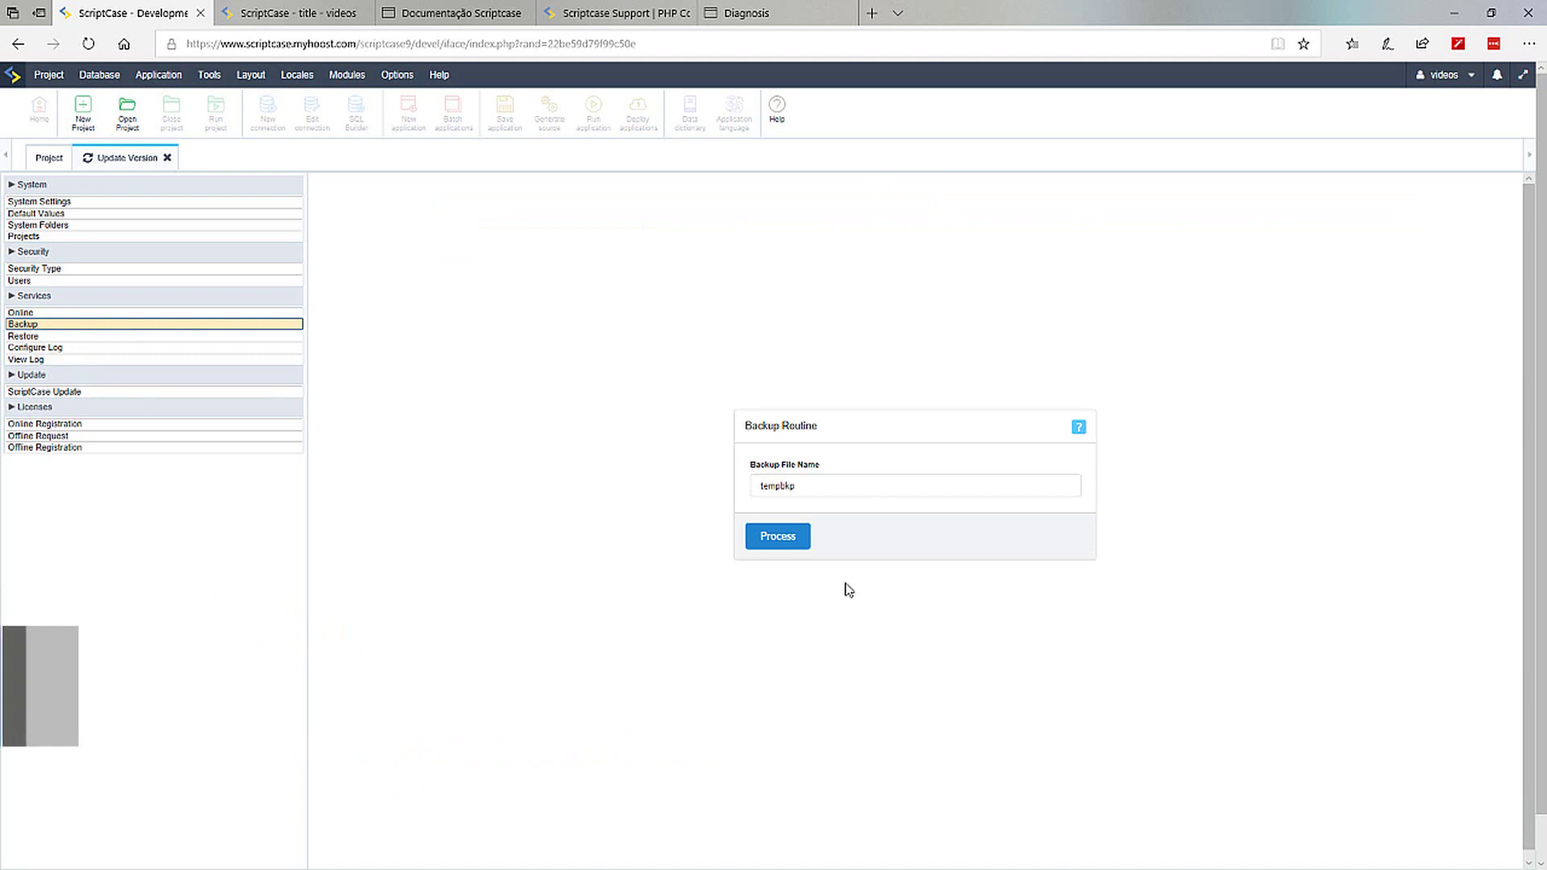
pyautogui.click(890, 496)
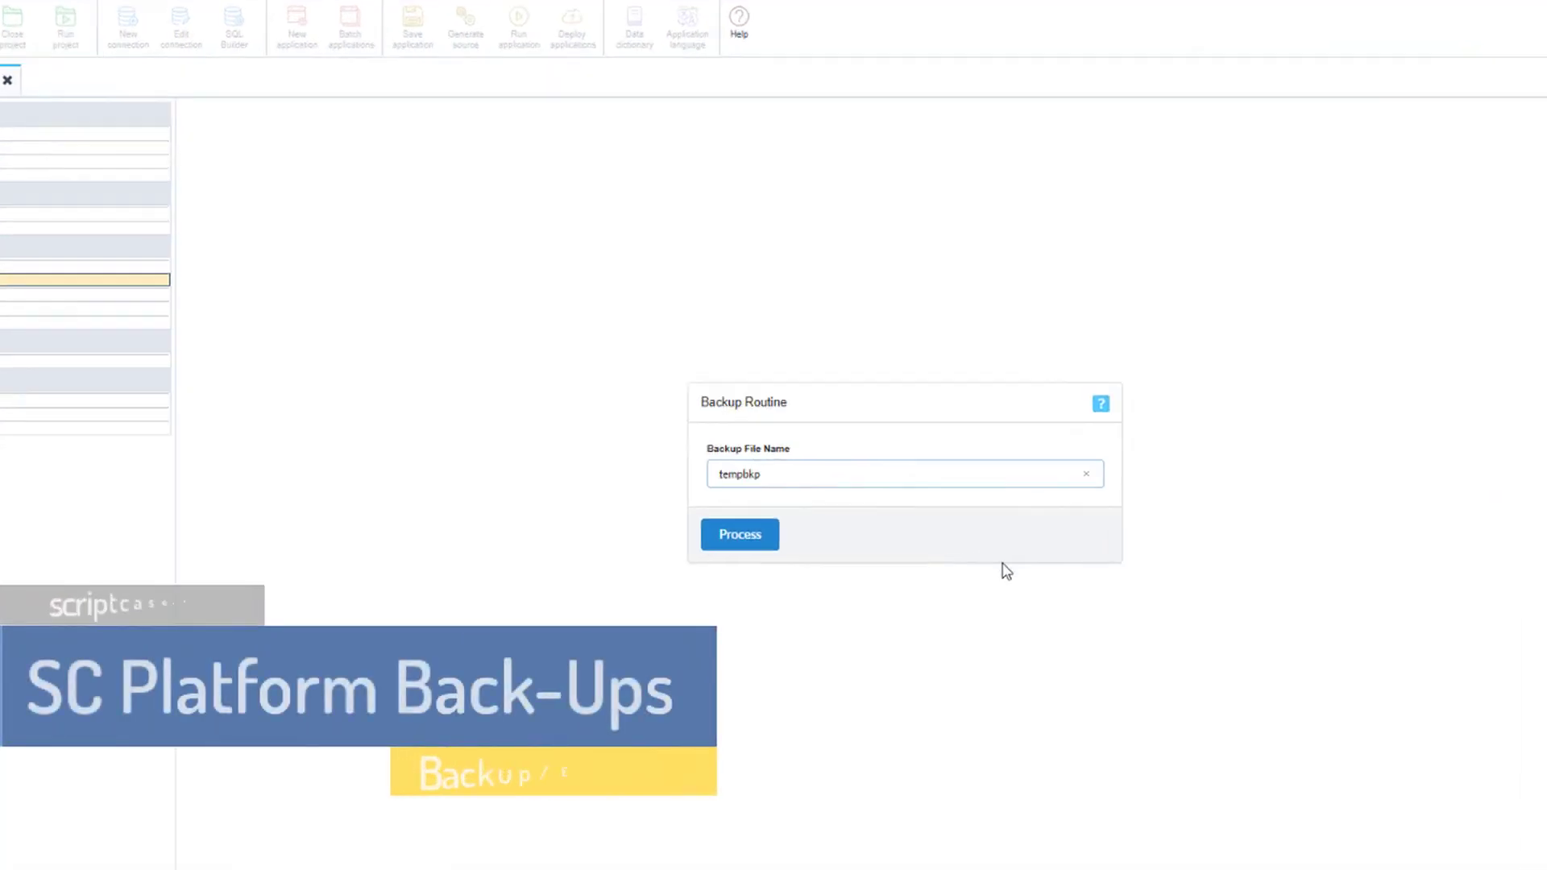
pyautogui.click(914, 636)
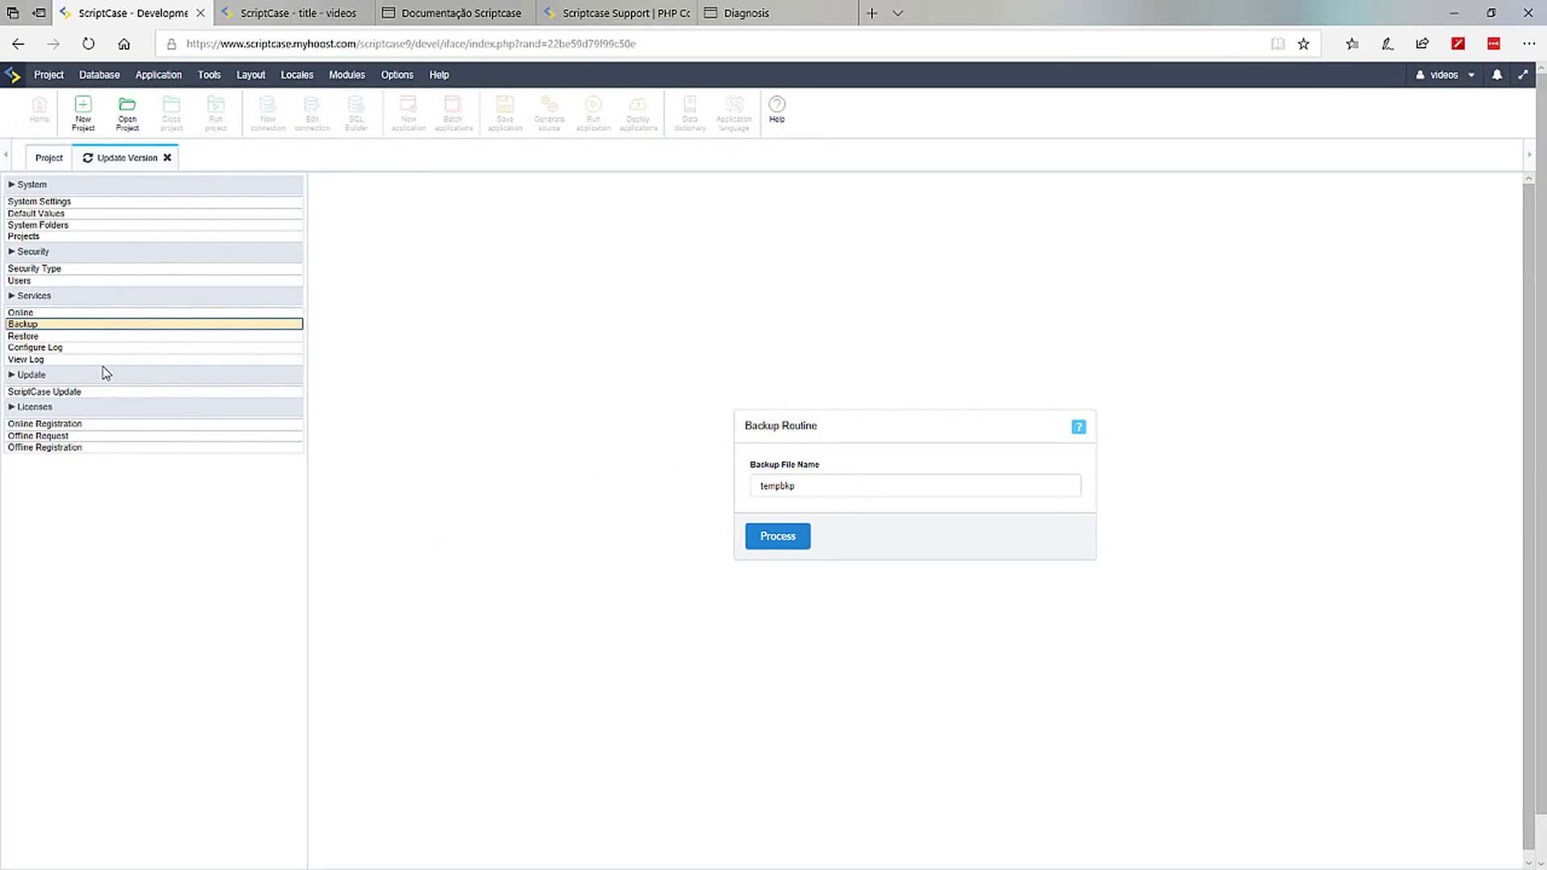
pyautogui.click(24, 336)
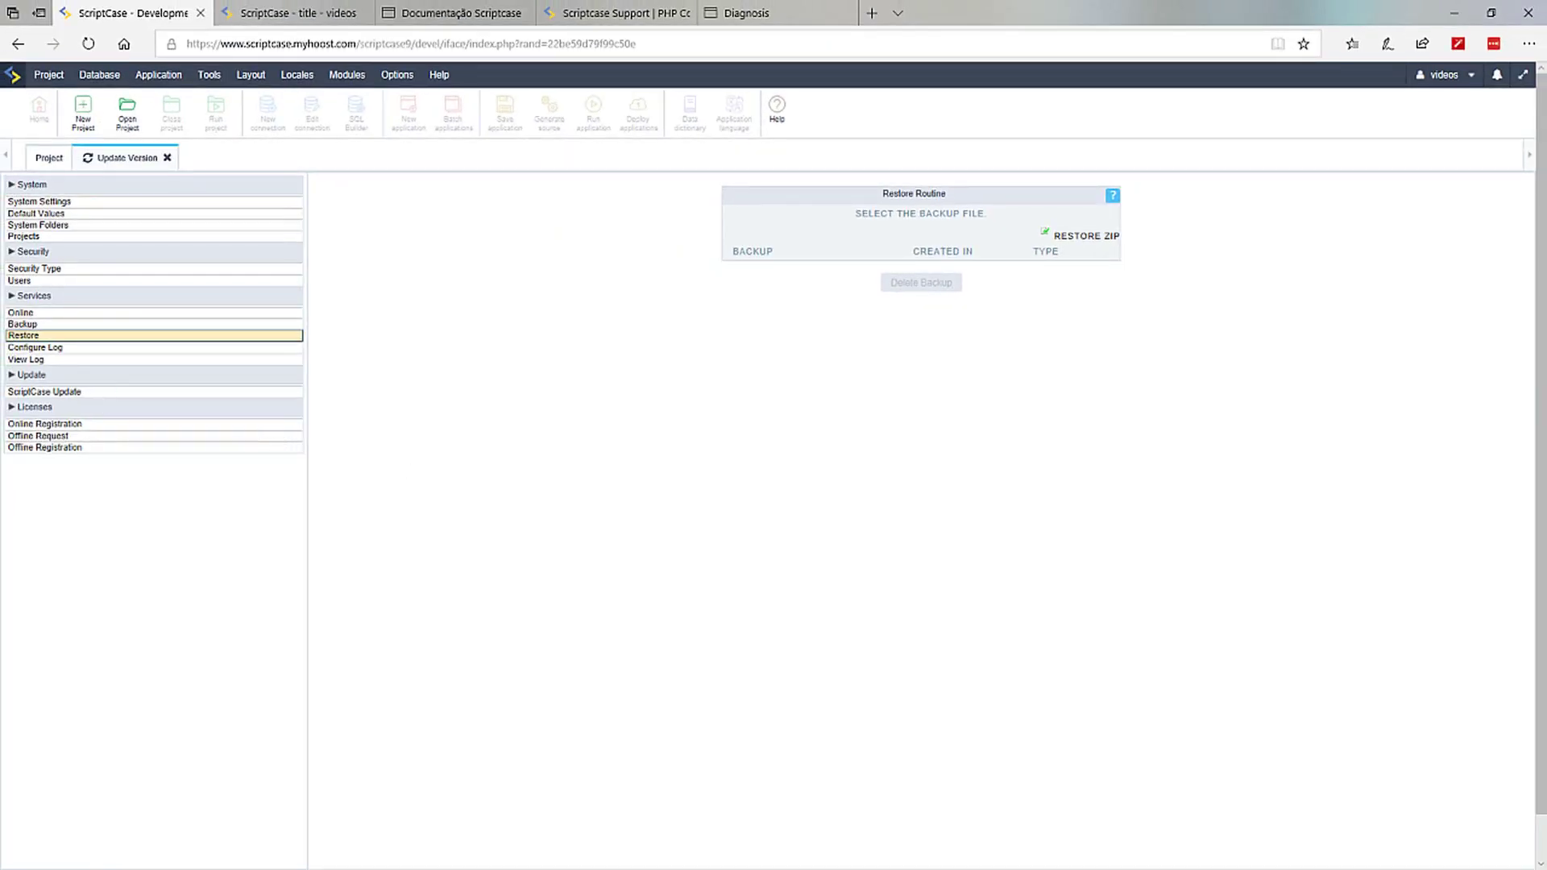
# Review the log settings for access, application, services and system events, and open the log view
pyautogui.click(42, 348)
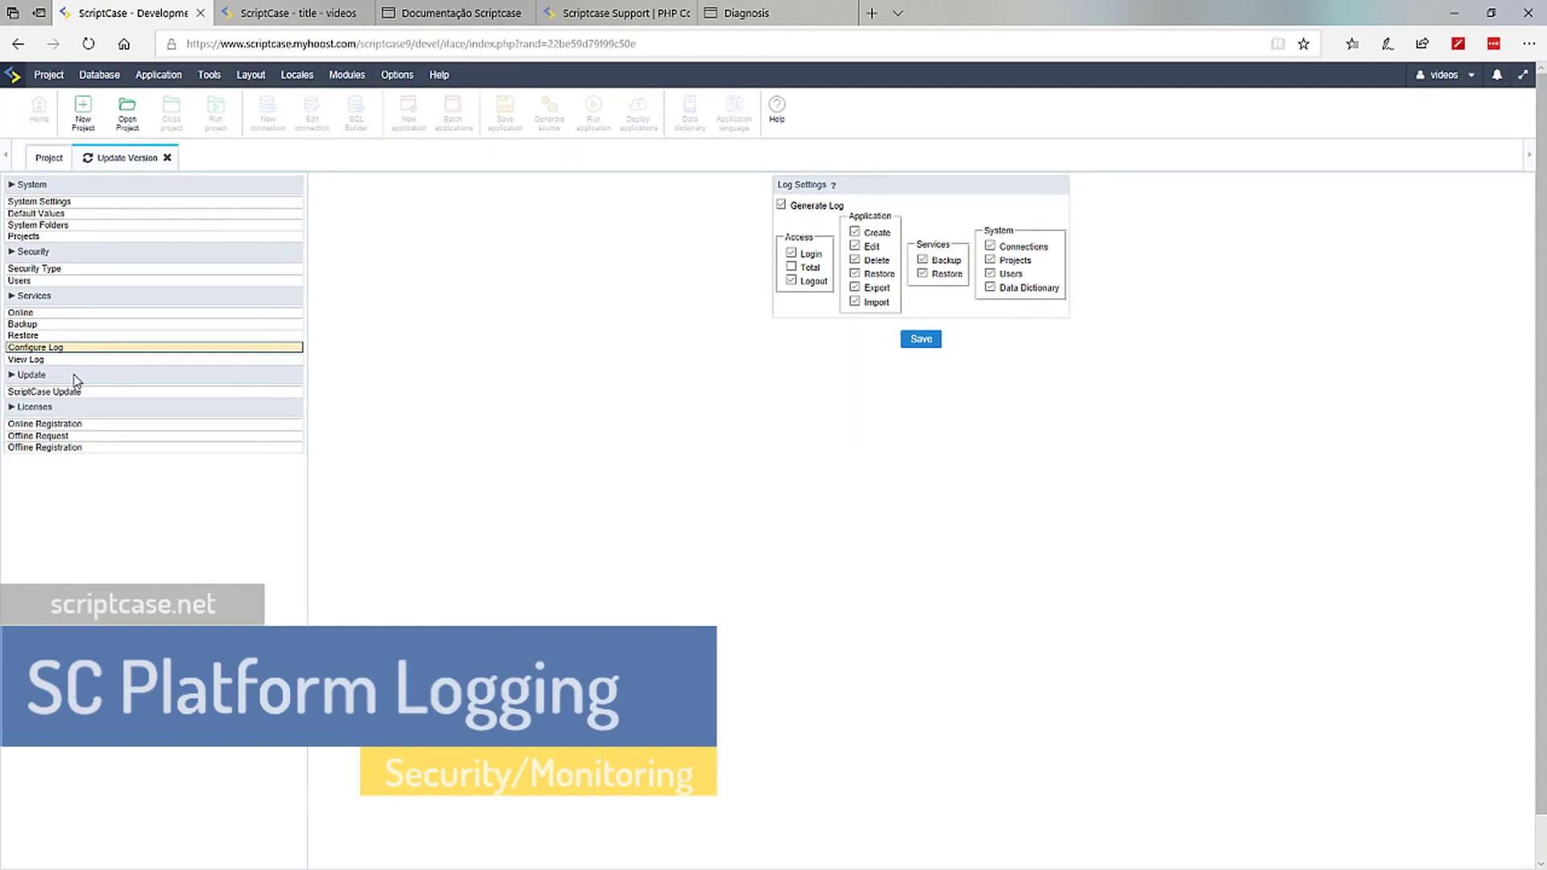
pyautogui.click(49, 359)
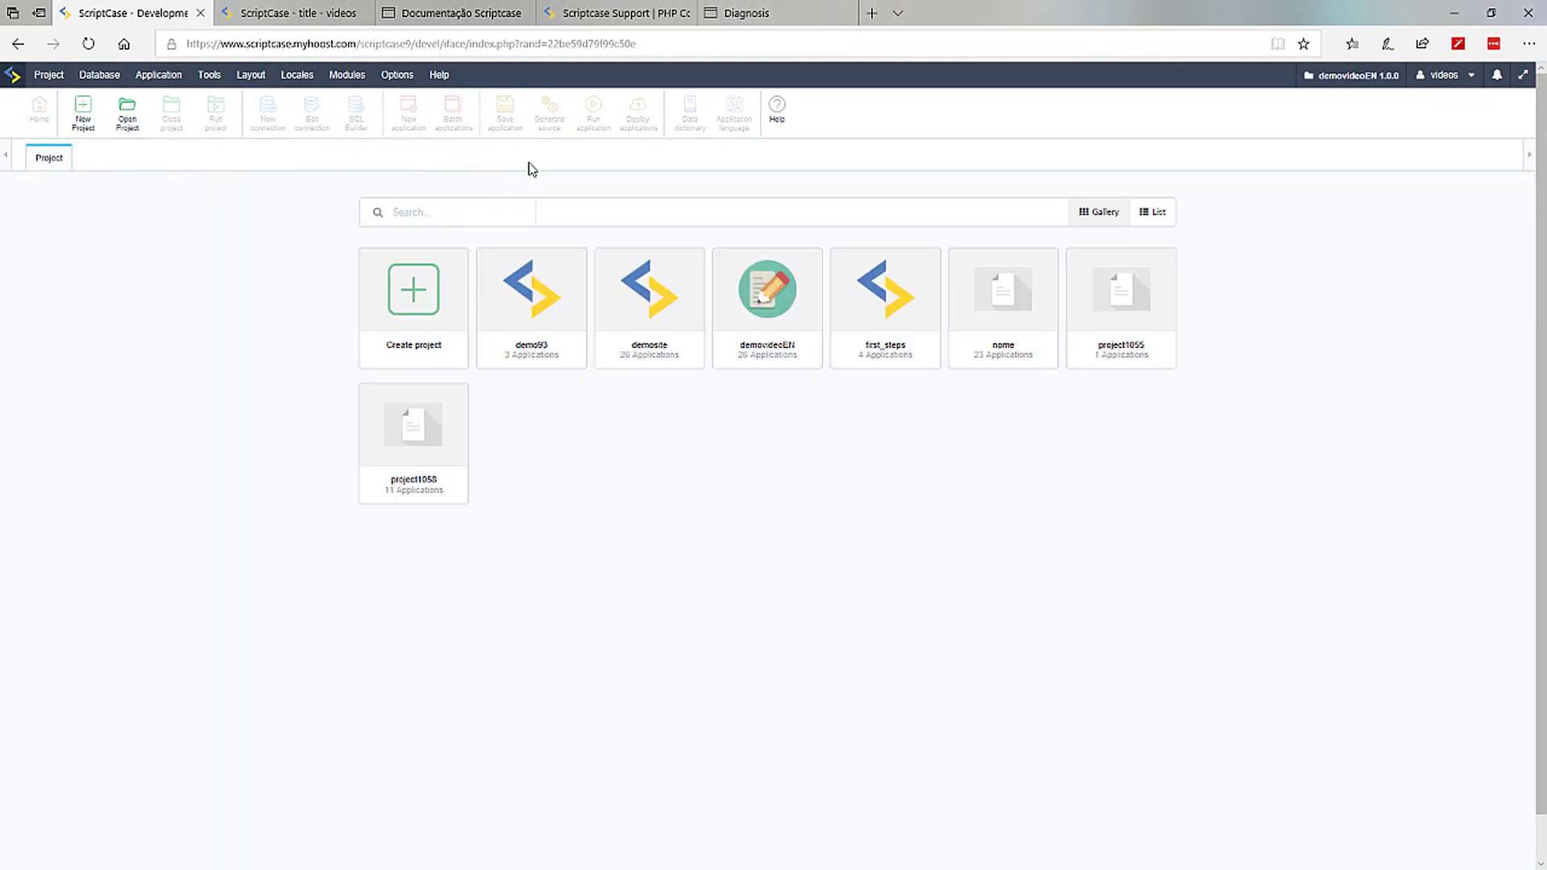
pyautogui.click(439, 74)
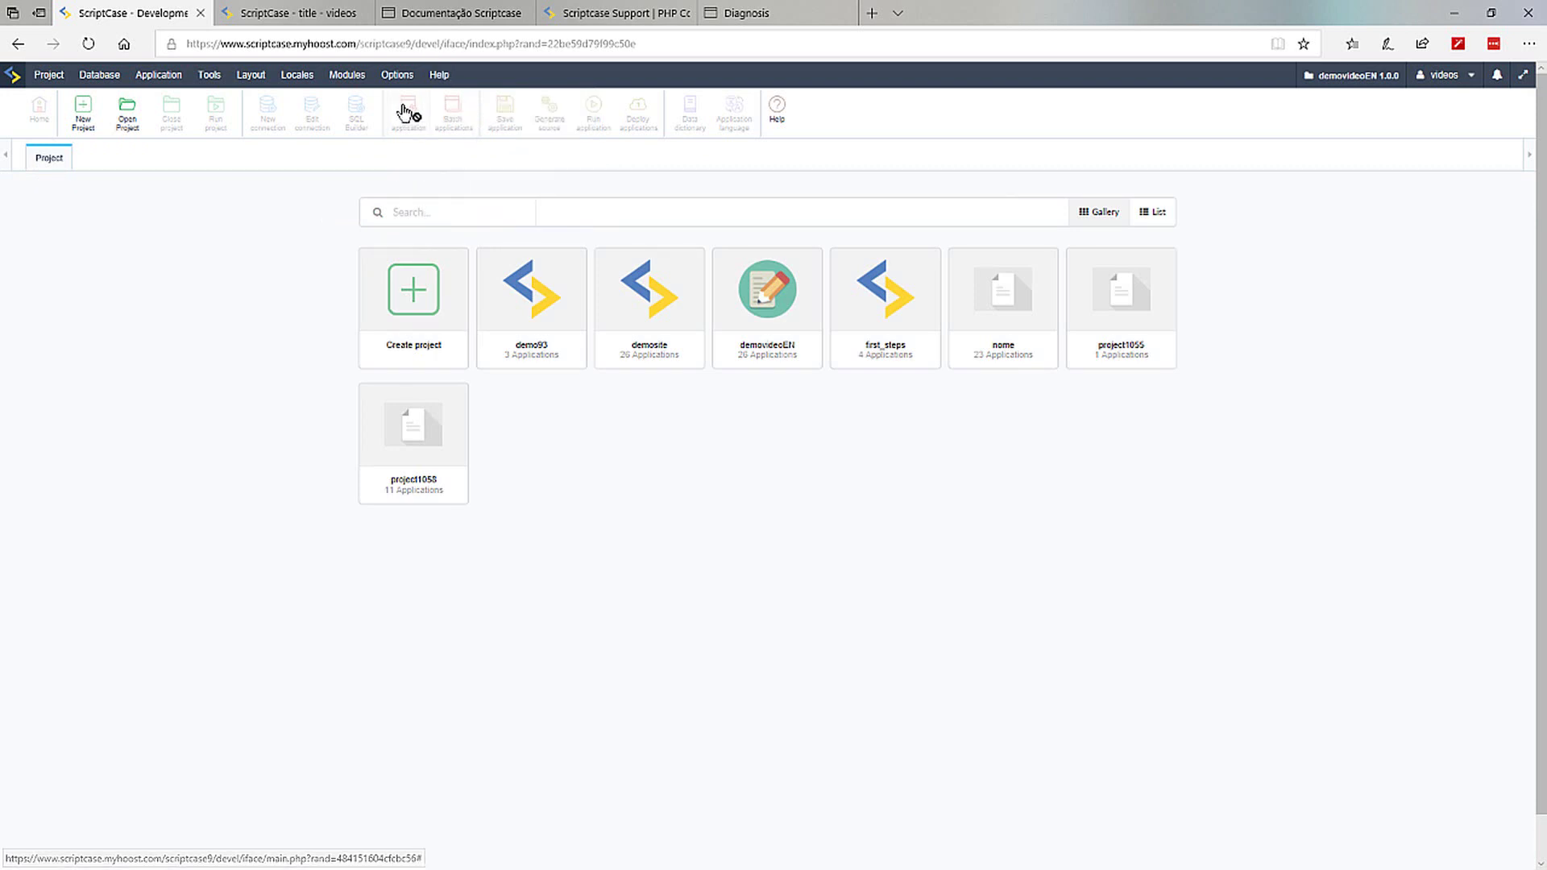
# Open the personal My ScriptCase preferences and set the language to English
pyautogui.moveTo(397, 76)
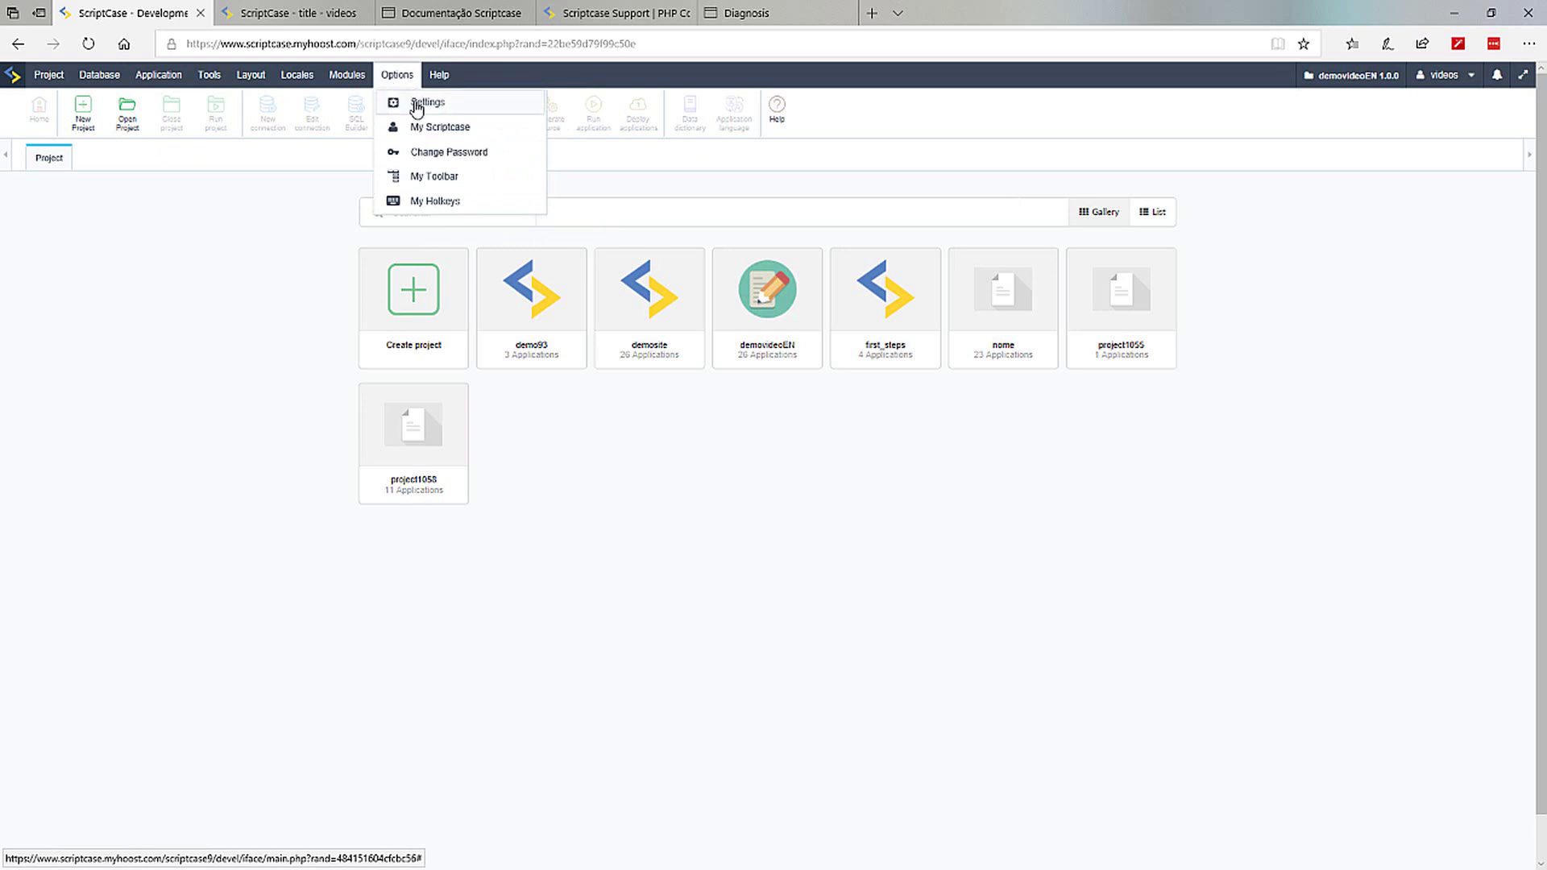
pyautogui.click(437, 129)
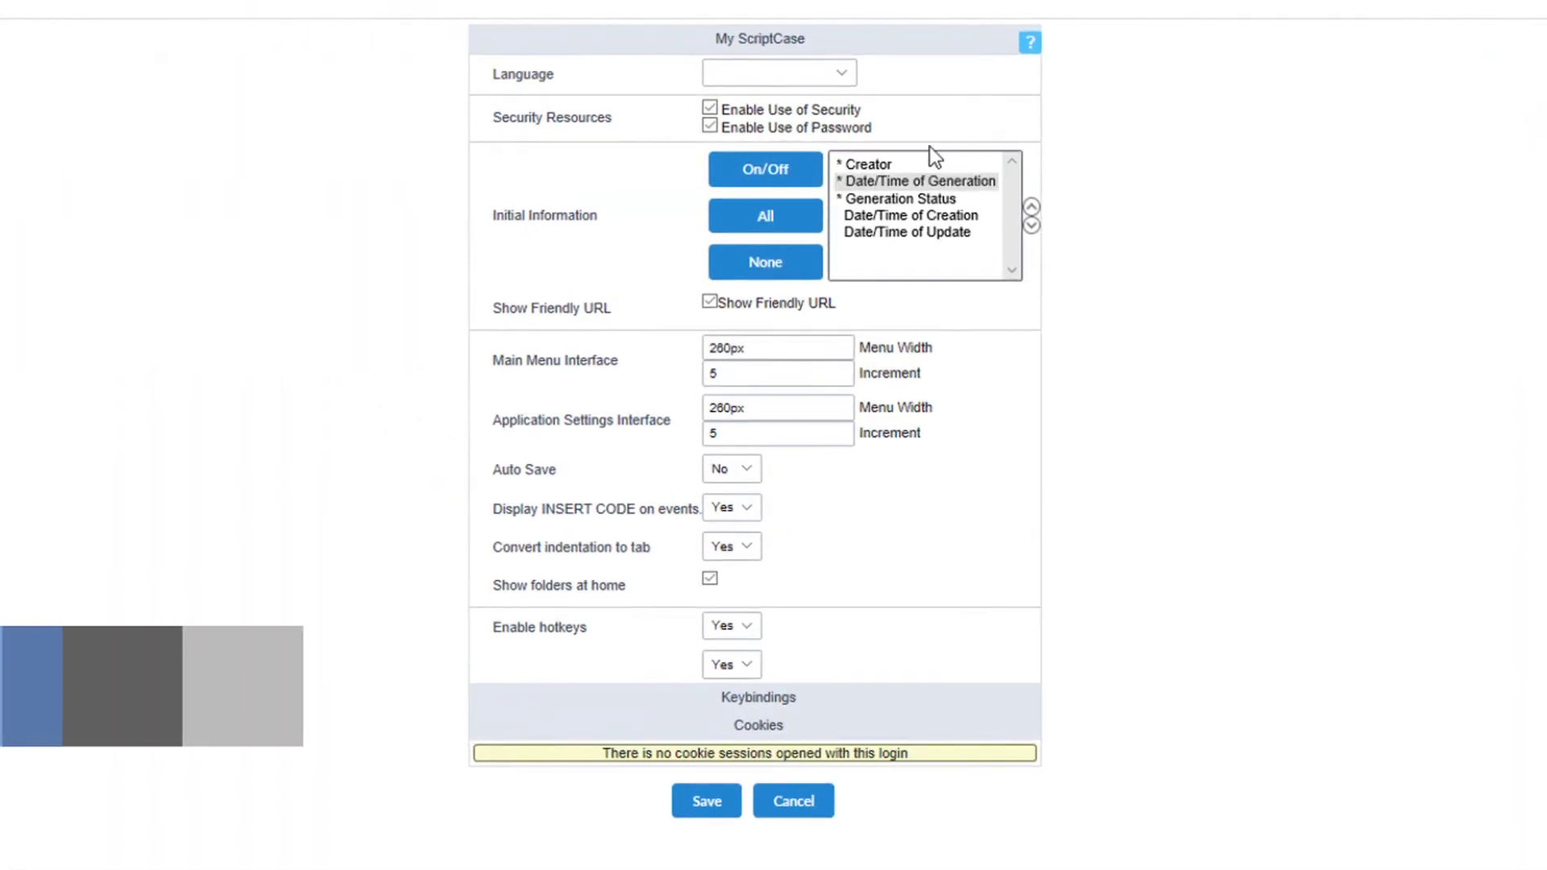
pyautogui.click(834, 74)
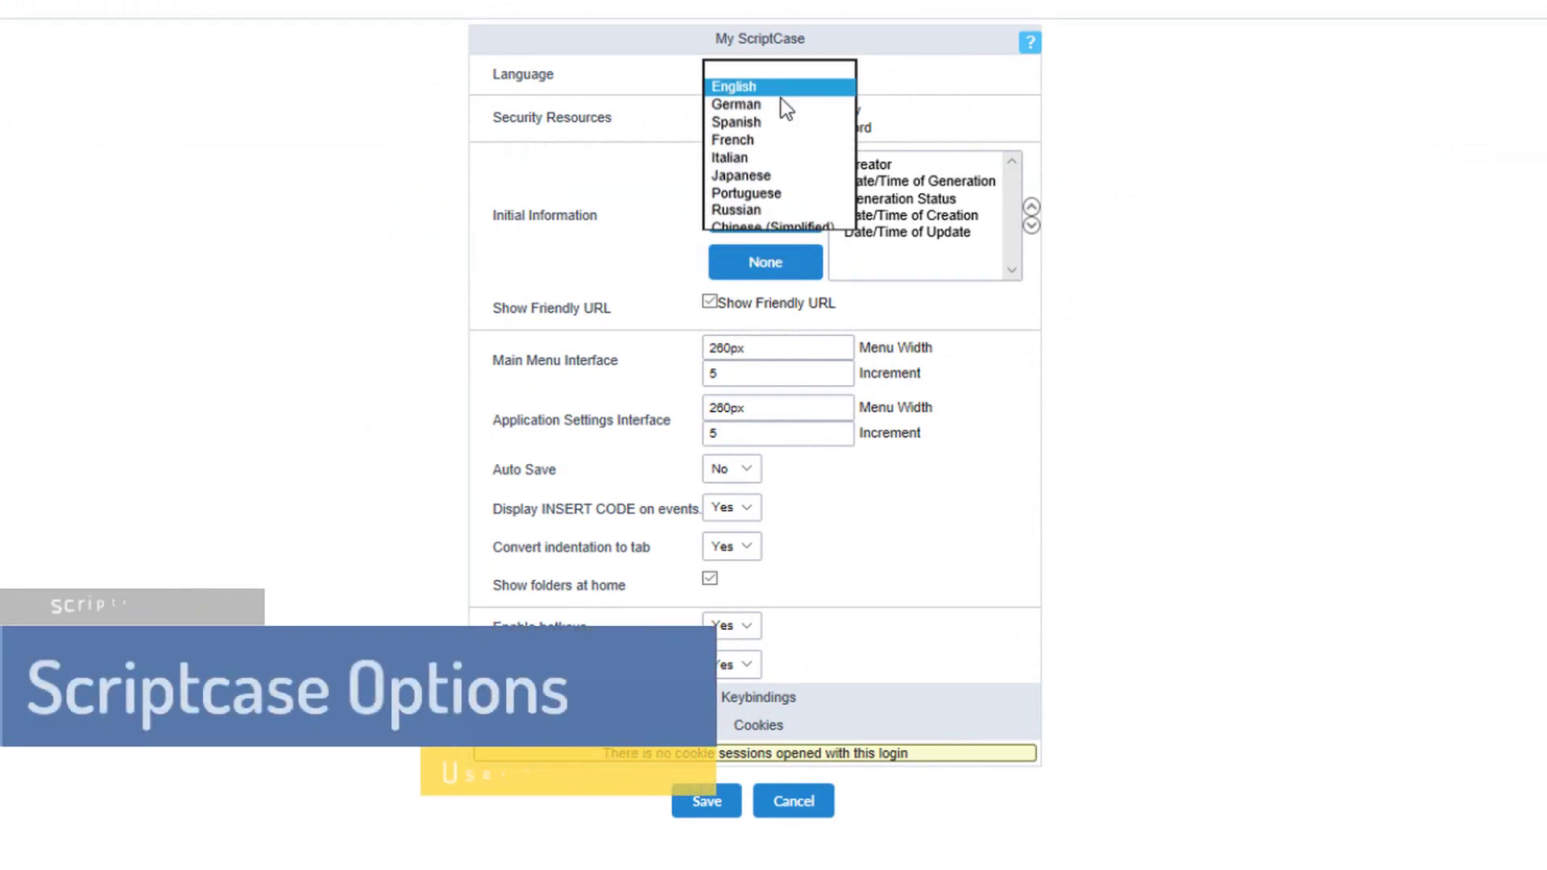
pyautogui.click(780, 90)
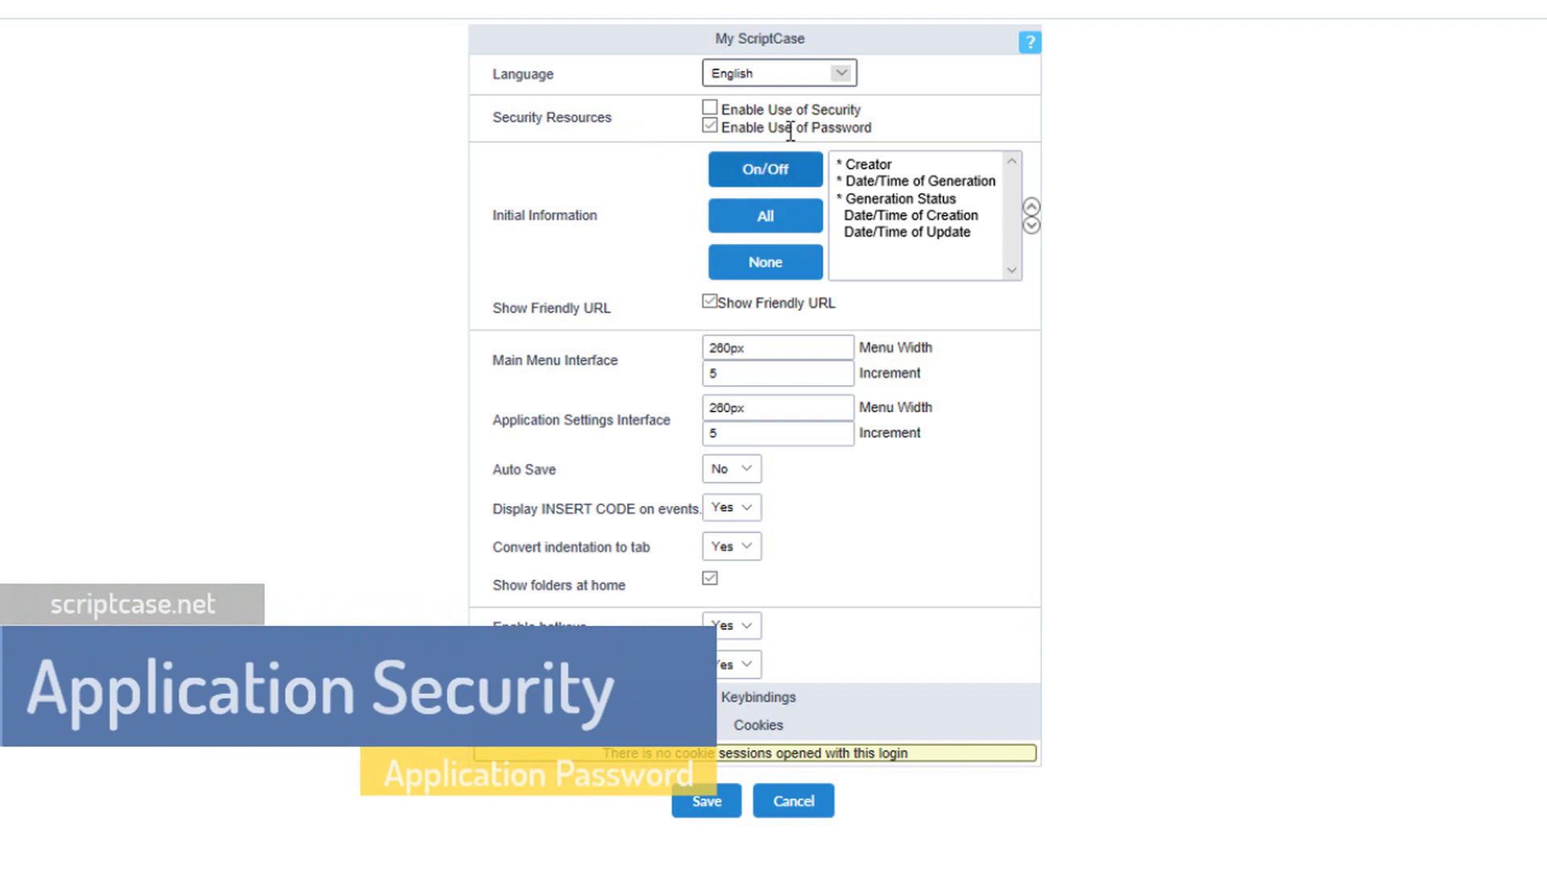
# Set Auto Save to Yes with use of security and password enabled, and save the preferences, postponing the page reload
pyautogui.moveTo(839, 125); pyautogui.dragTo(770, 127)
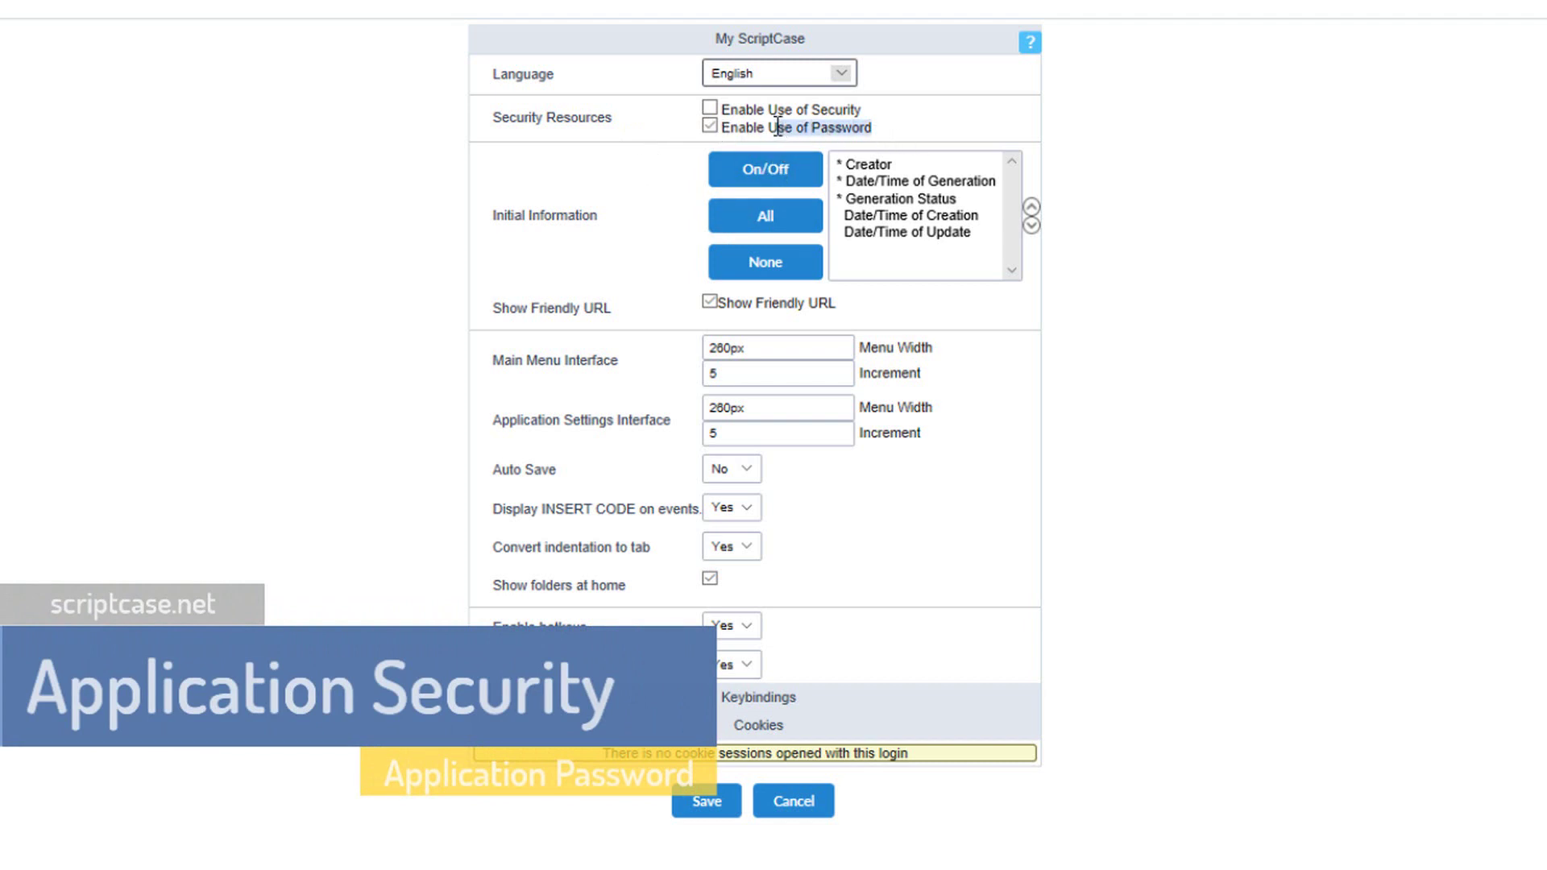
pyautogui.click(881, 133)
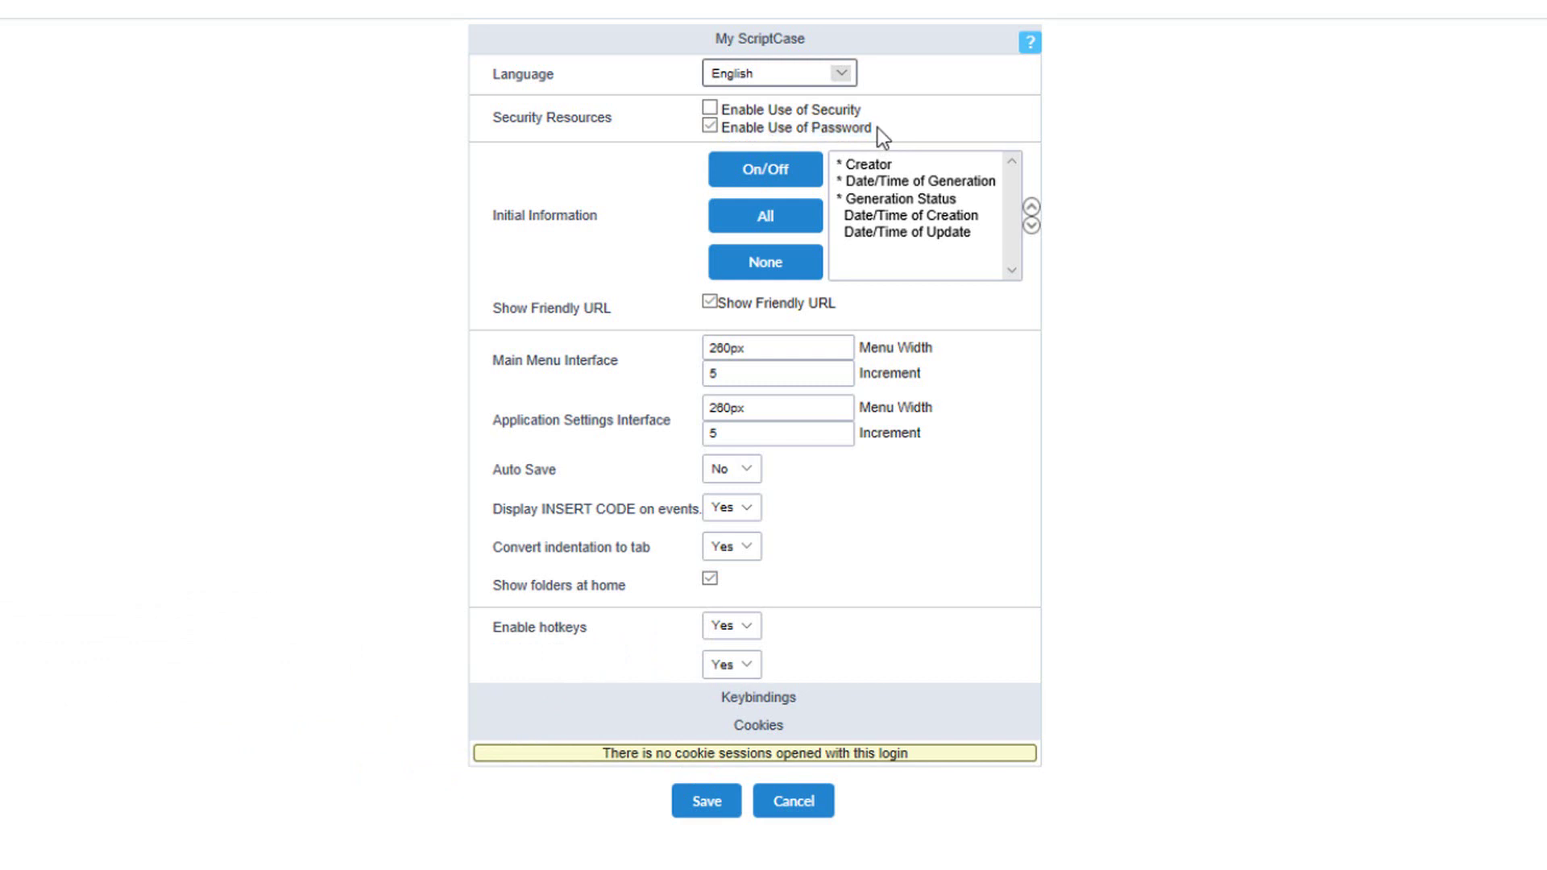
pyautogui.click(710, 127)
pyautogui.click(738, 451)
pyautogui.click(161, 4)
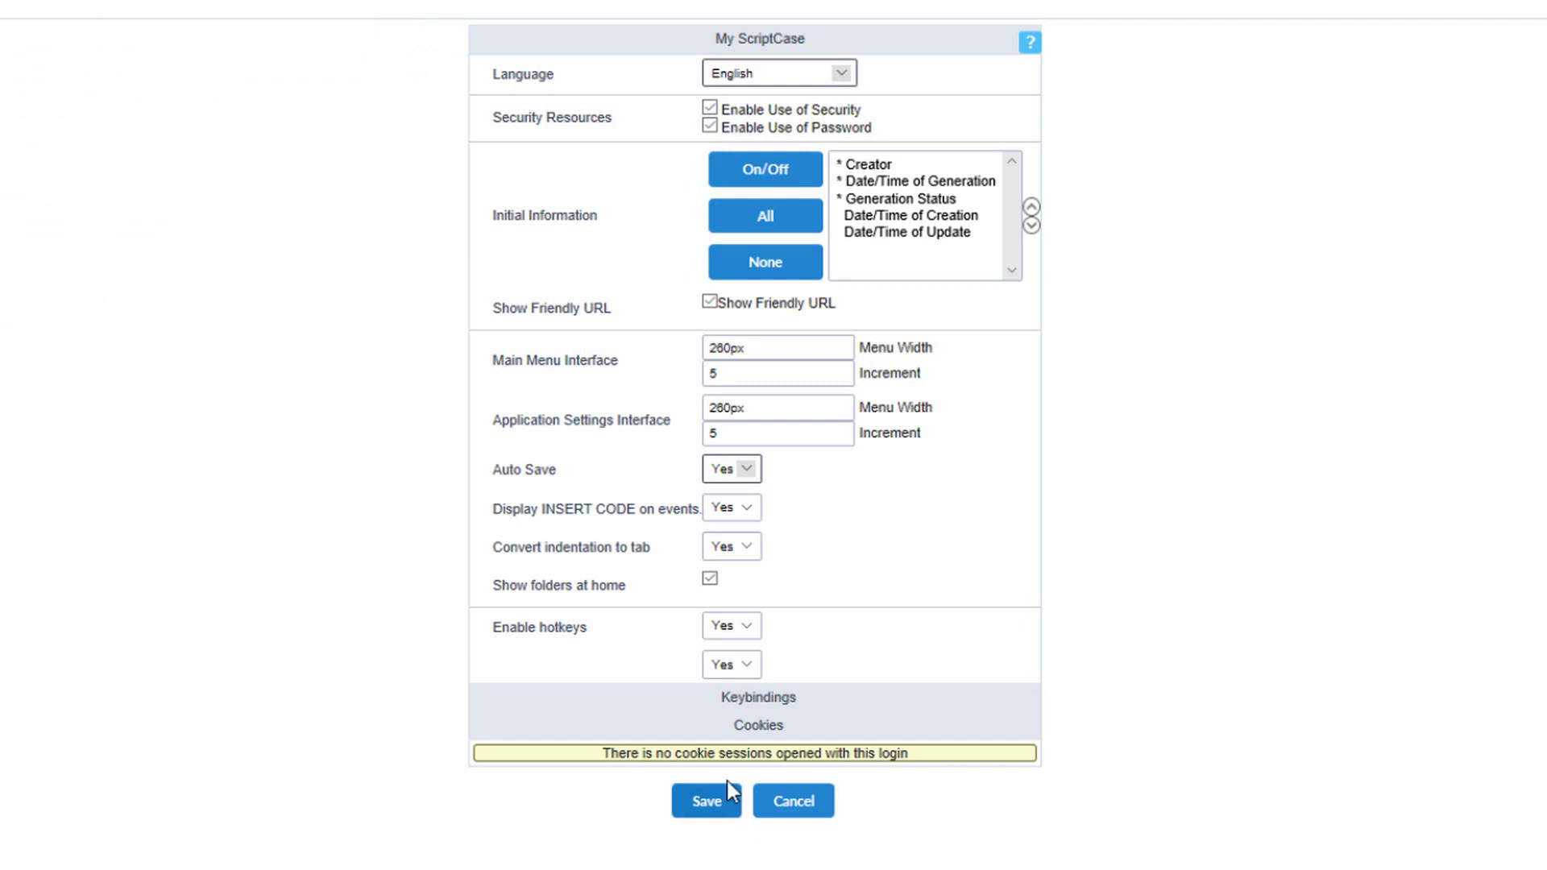
pyautogui.click(706, 806)
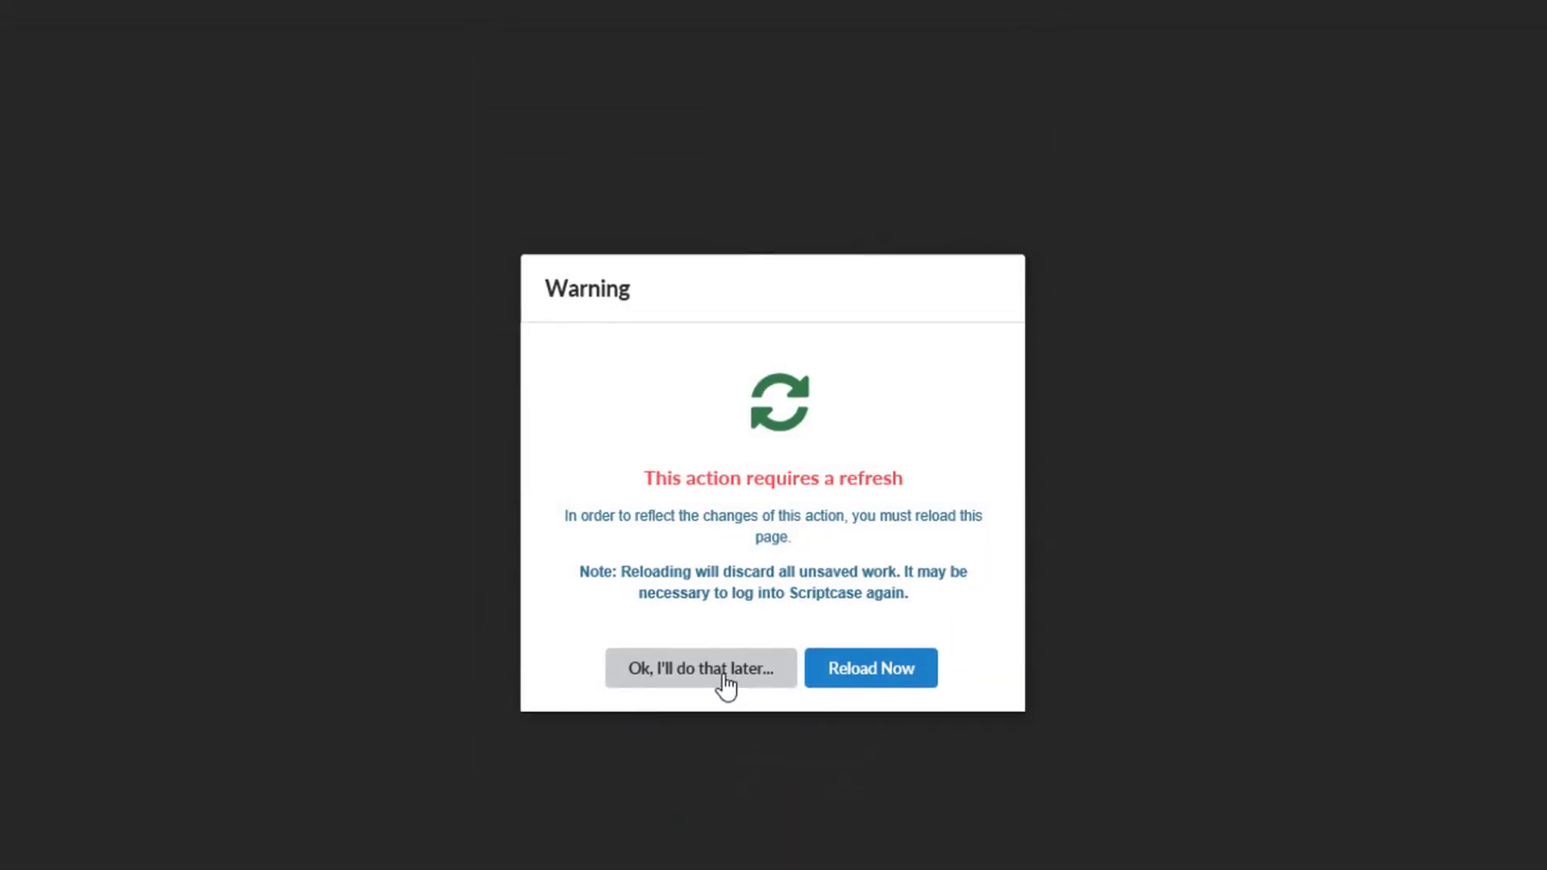
pyautogui.click(722, 677)
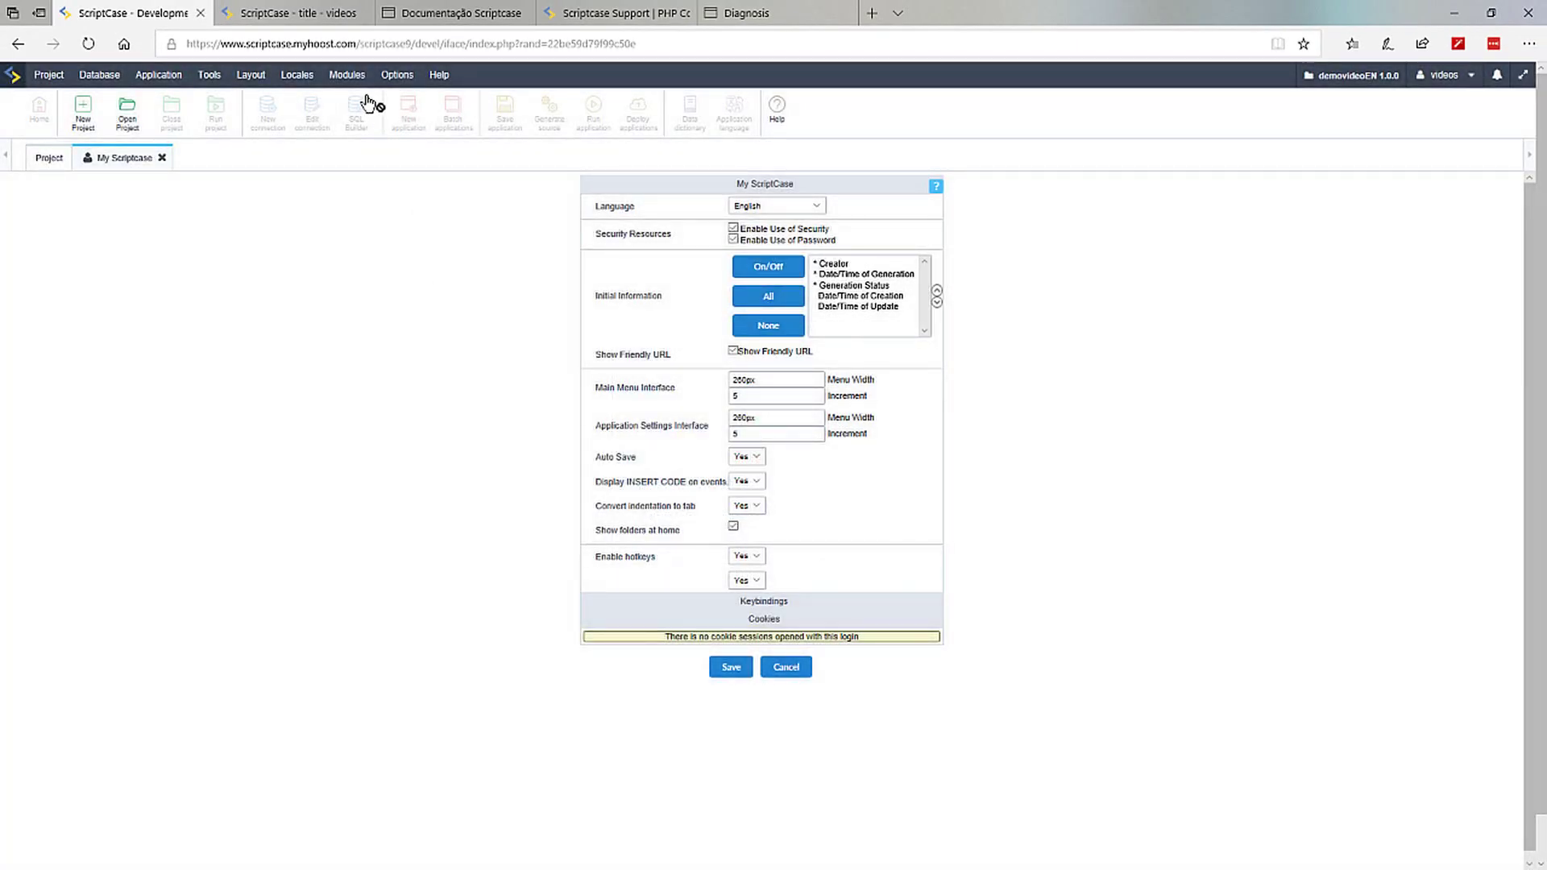
# Review the toolbar customization items, and open the keyboard shortcuts editor to view the actions that can be assigned, closing the preferences
pyautogui.moveTo(406, 80)
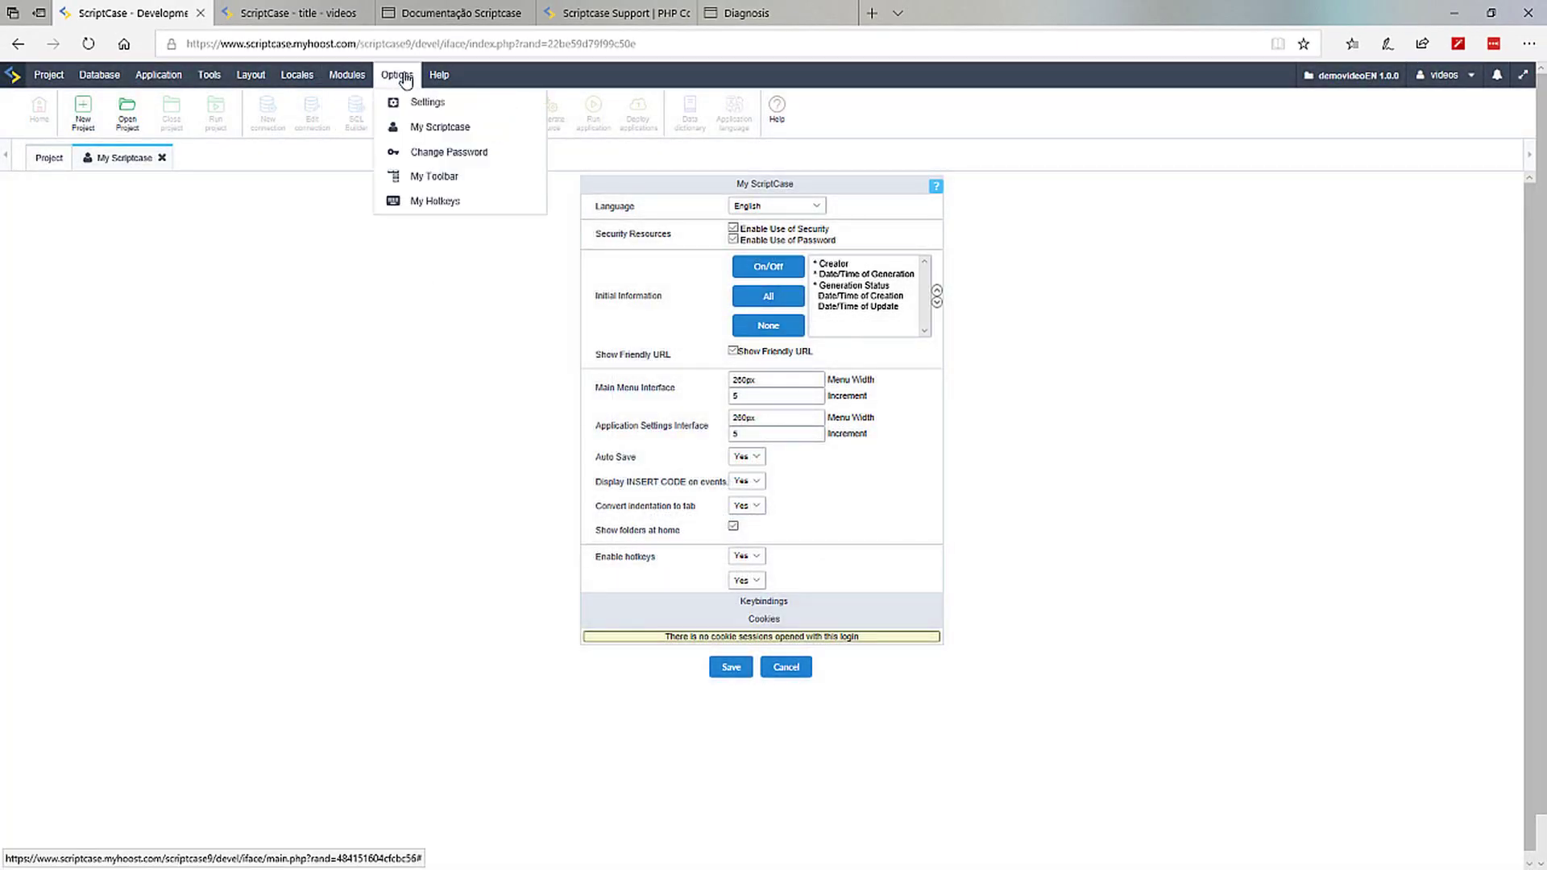
pyautogui.click(446, 179)
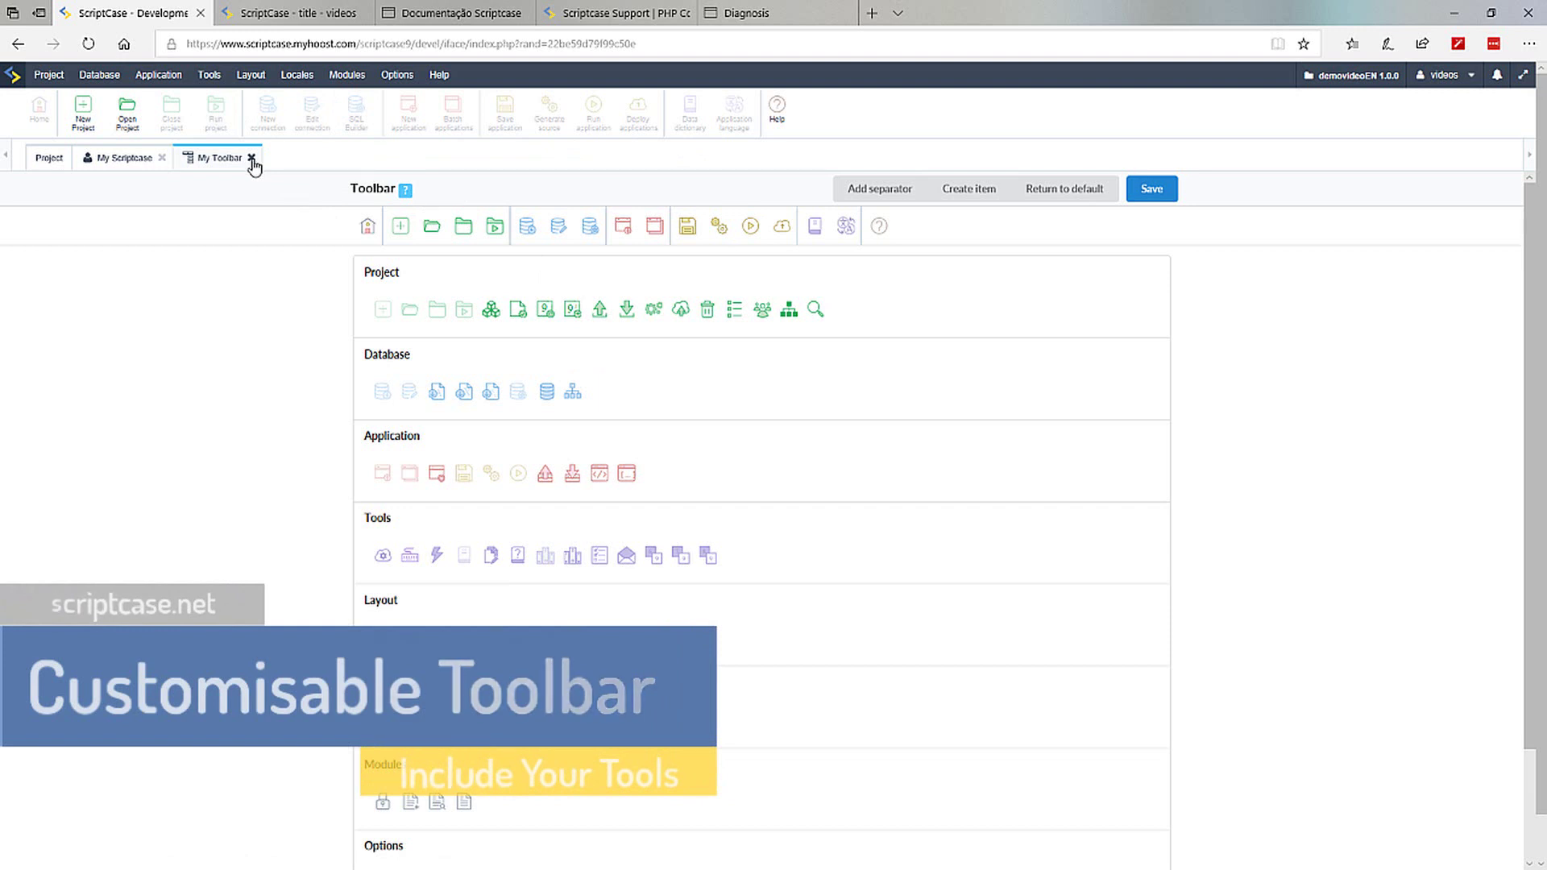
pyautogui.click(394, 77)
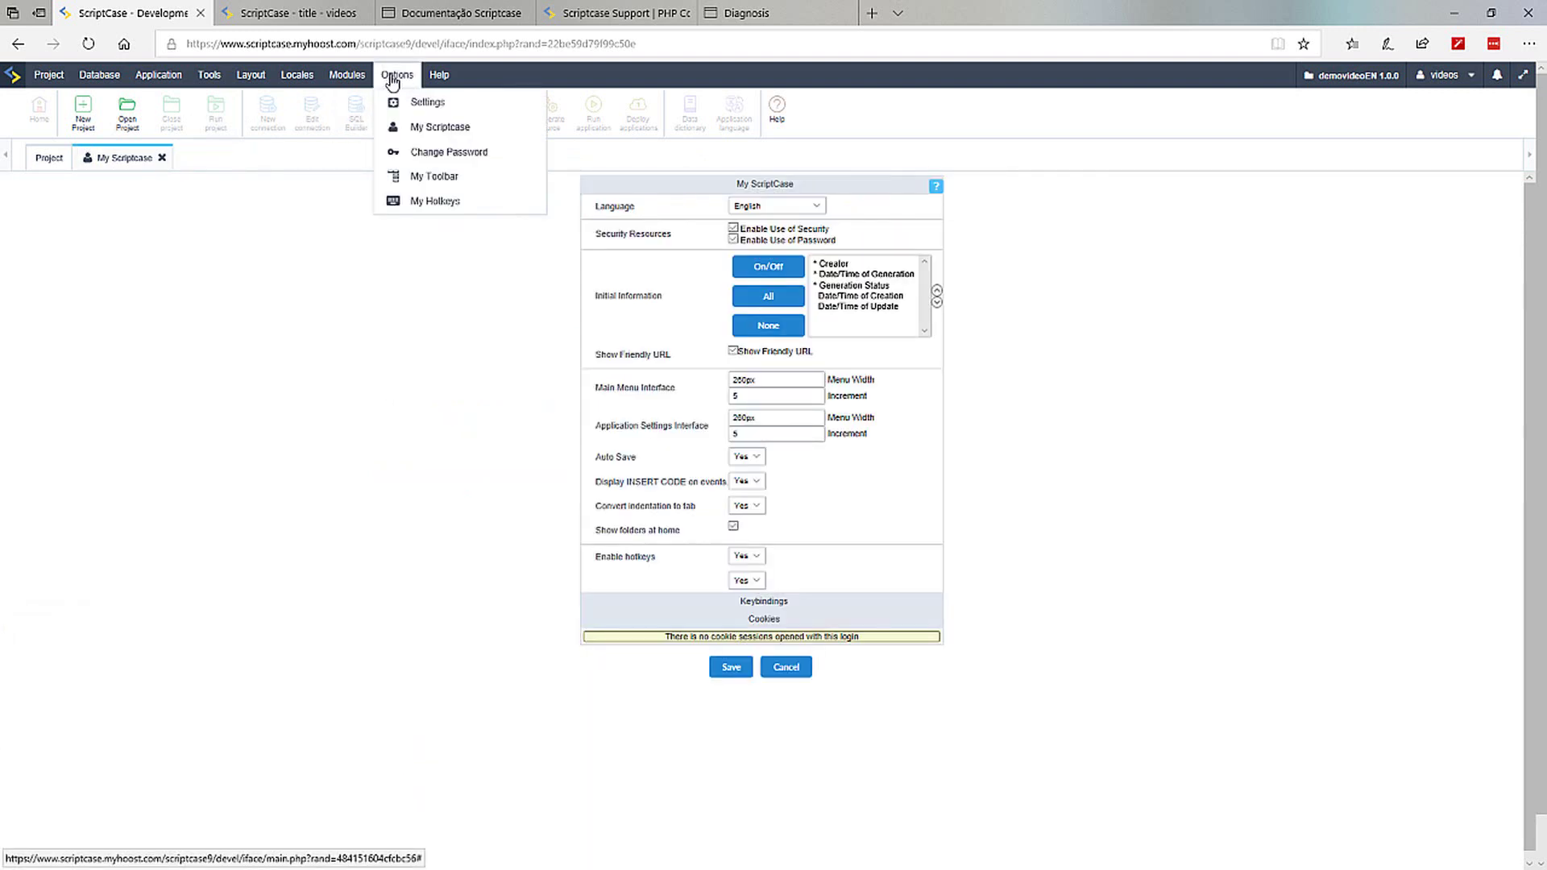
pyautogui.click(442, 207)
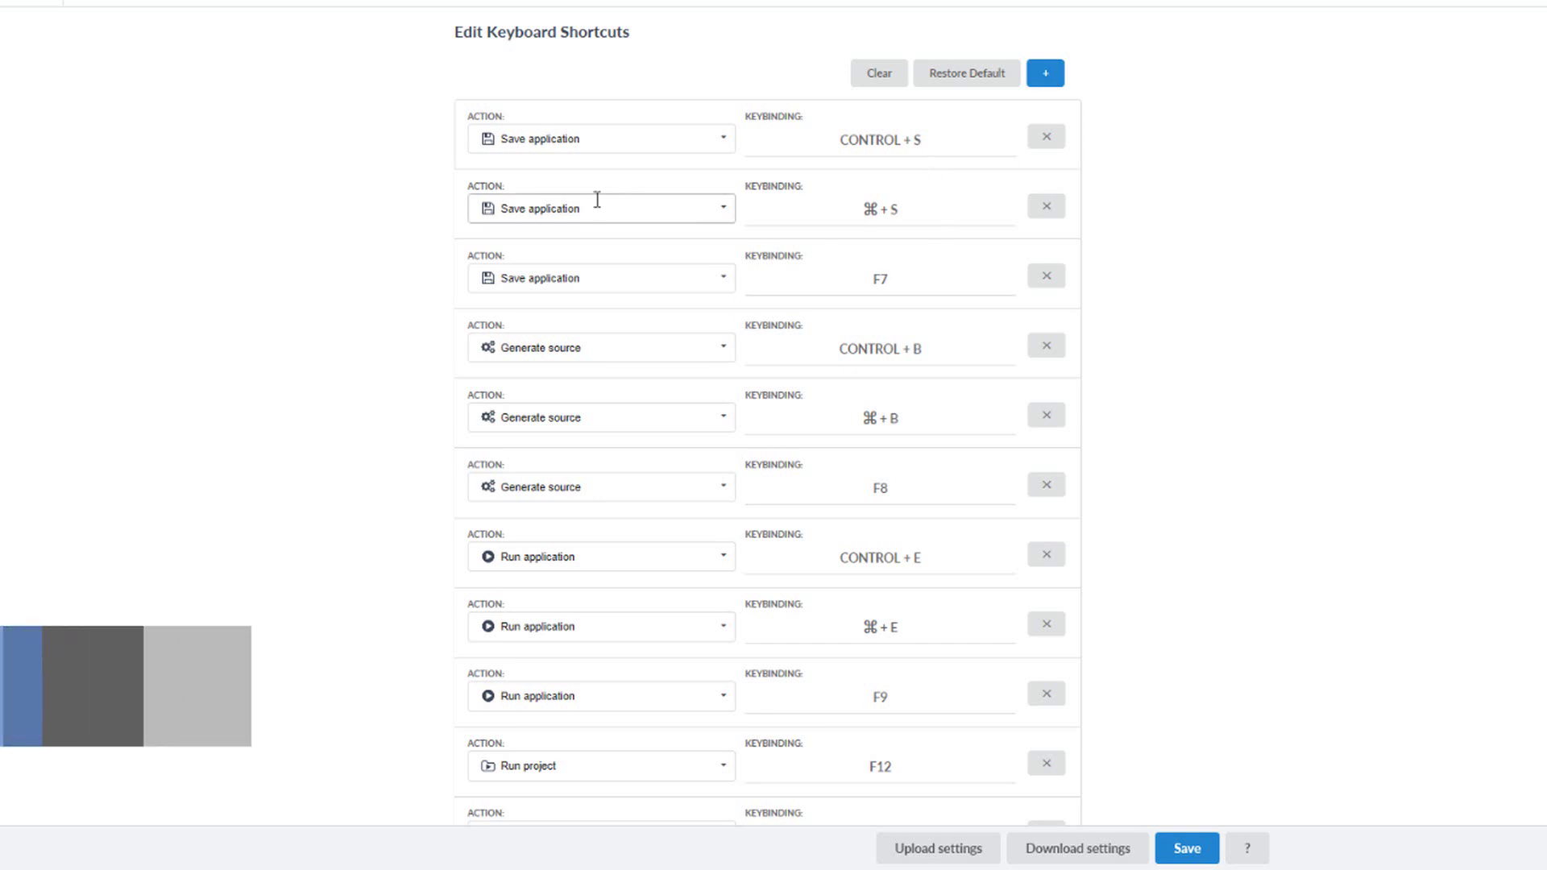
pyautogui.click(720, 217)
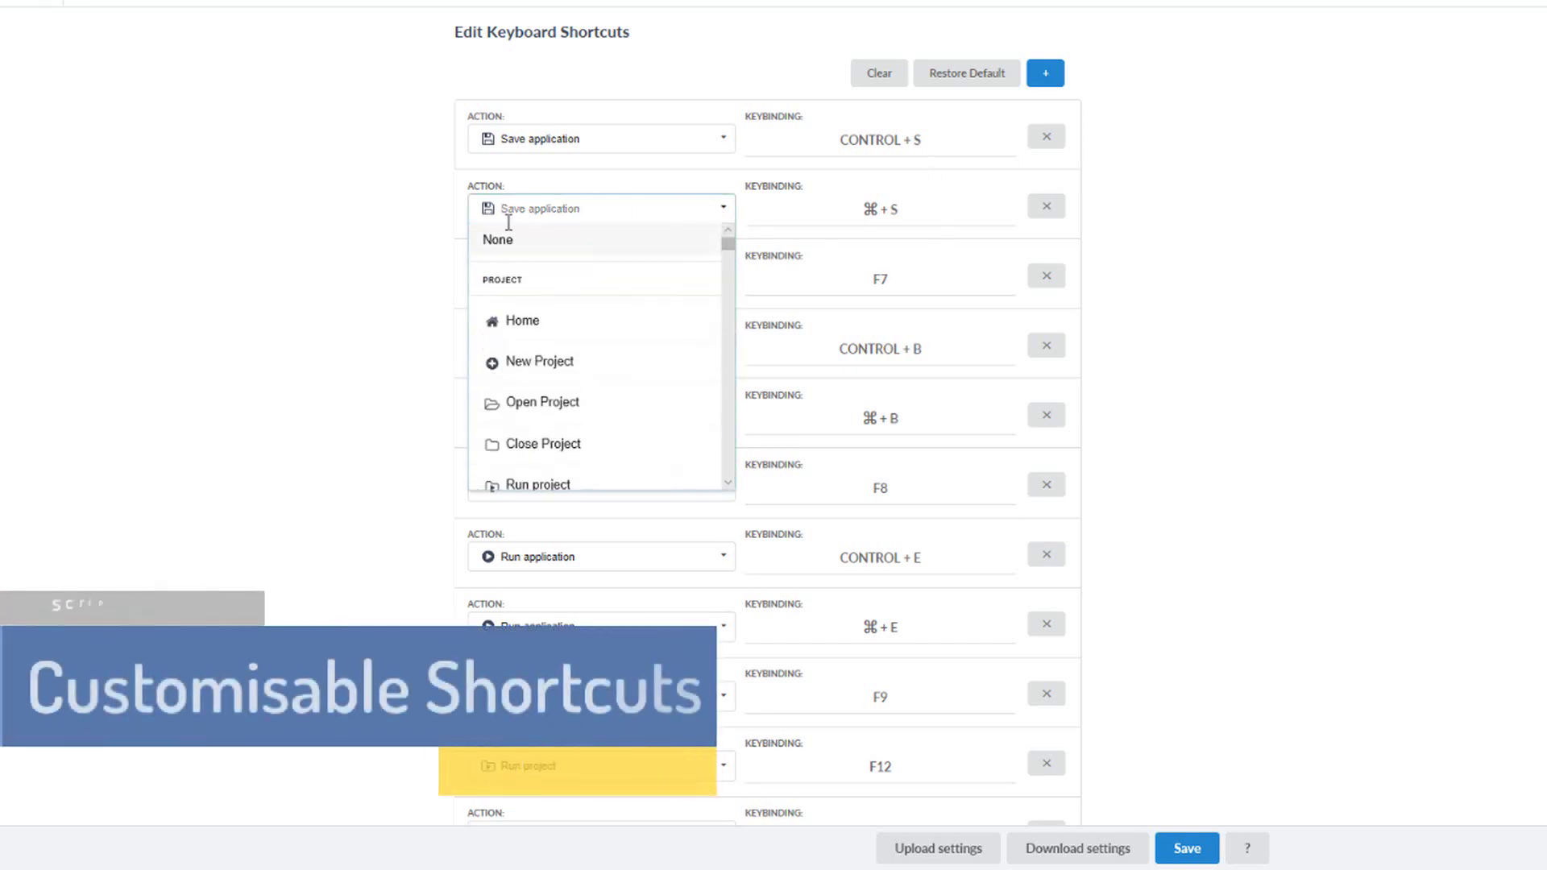
pyautogui.click(326, 227)
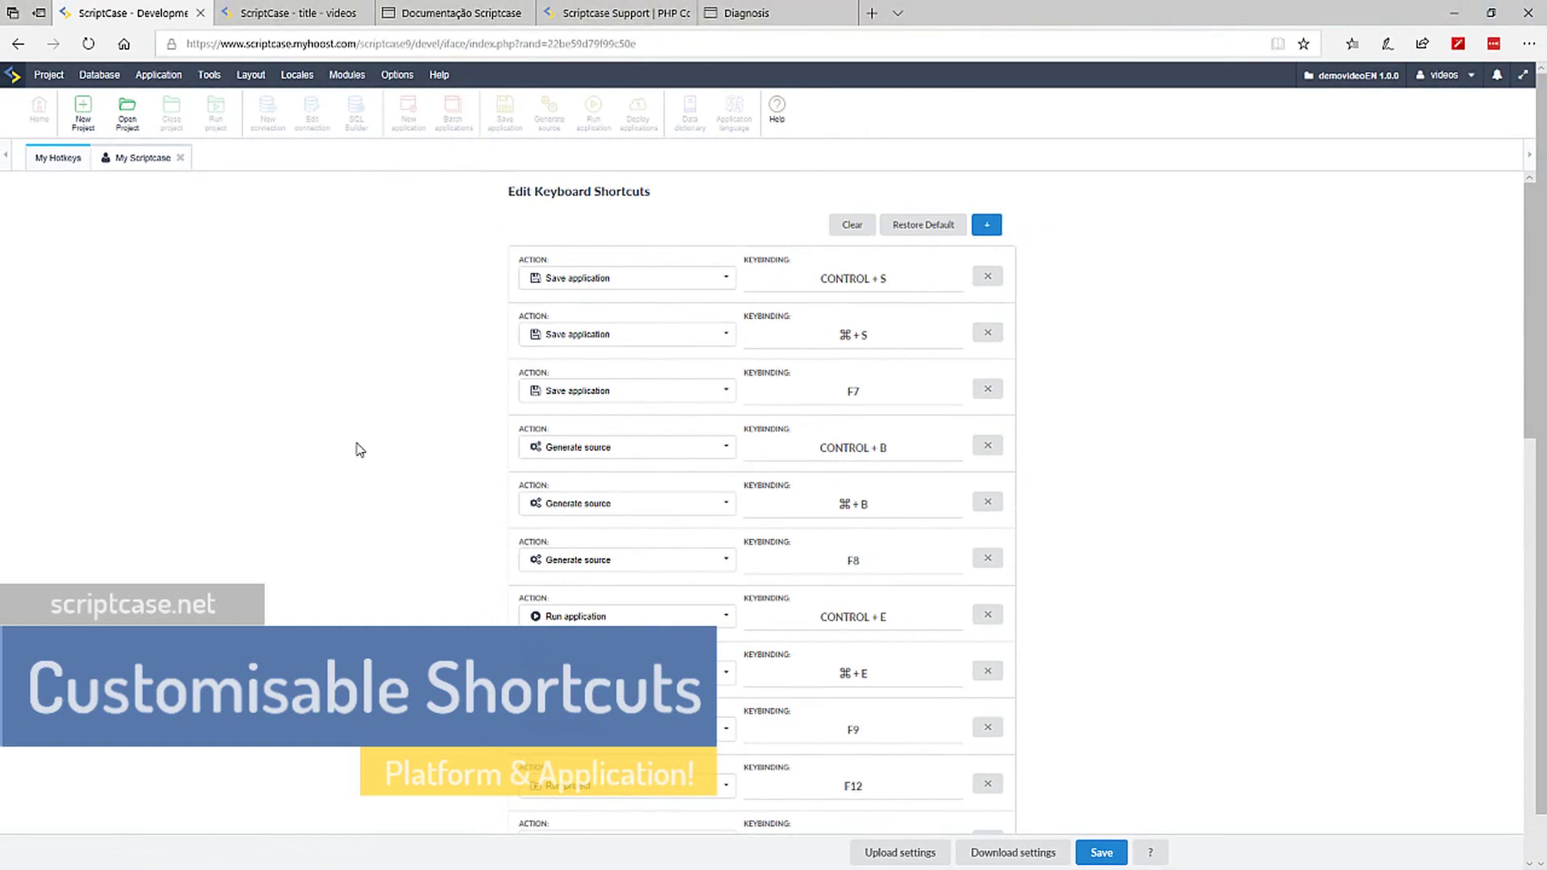
pyautogui.click(181, 159)
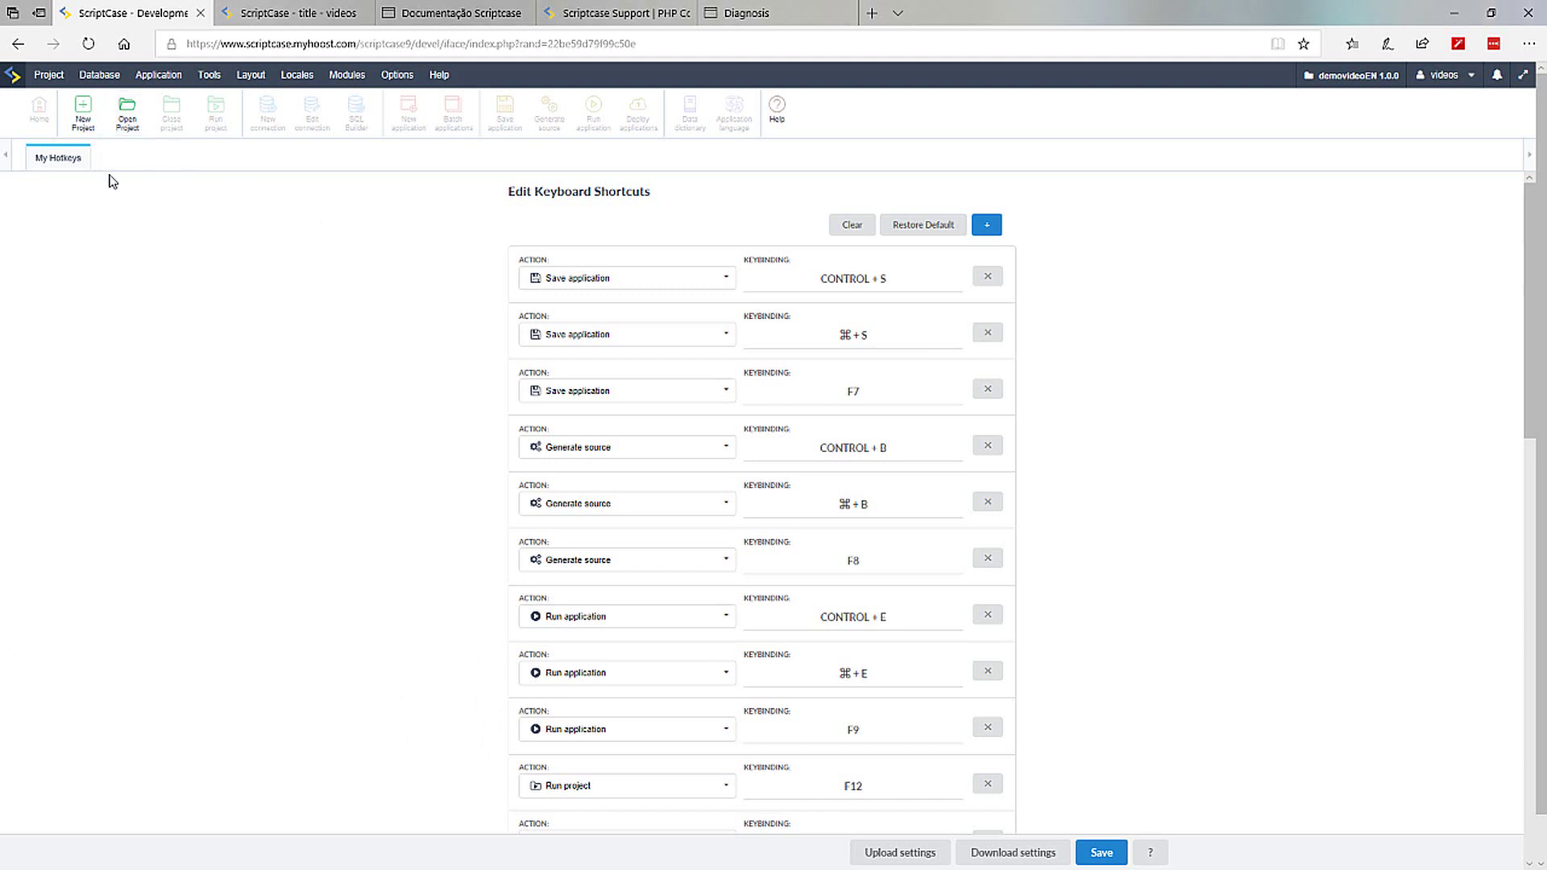
# Look over the module and locale commands, and open the to-do list to view its public and personal lists
pyautogui.moveTo(339, 80)
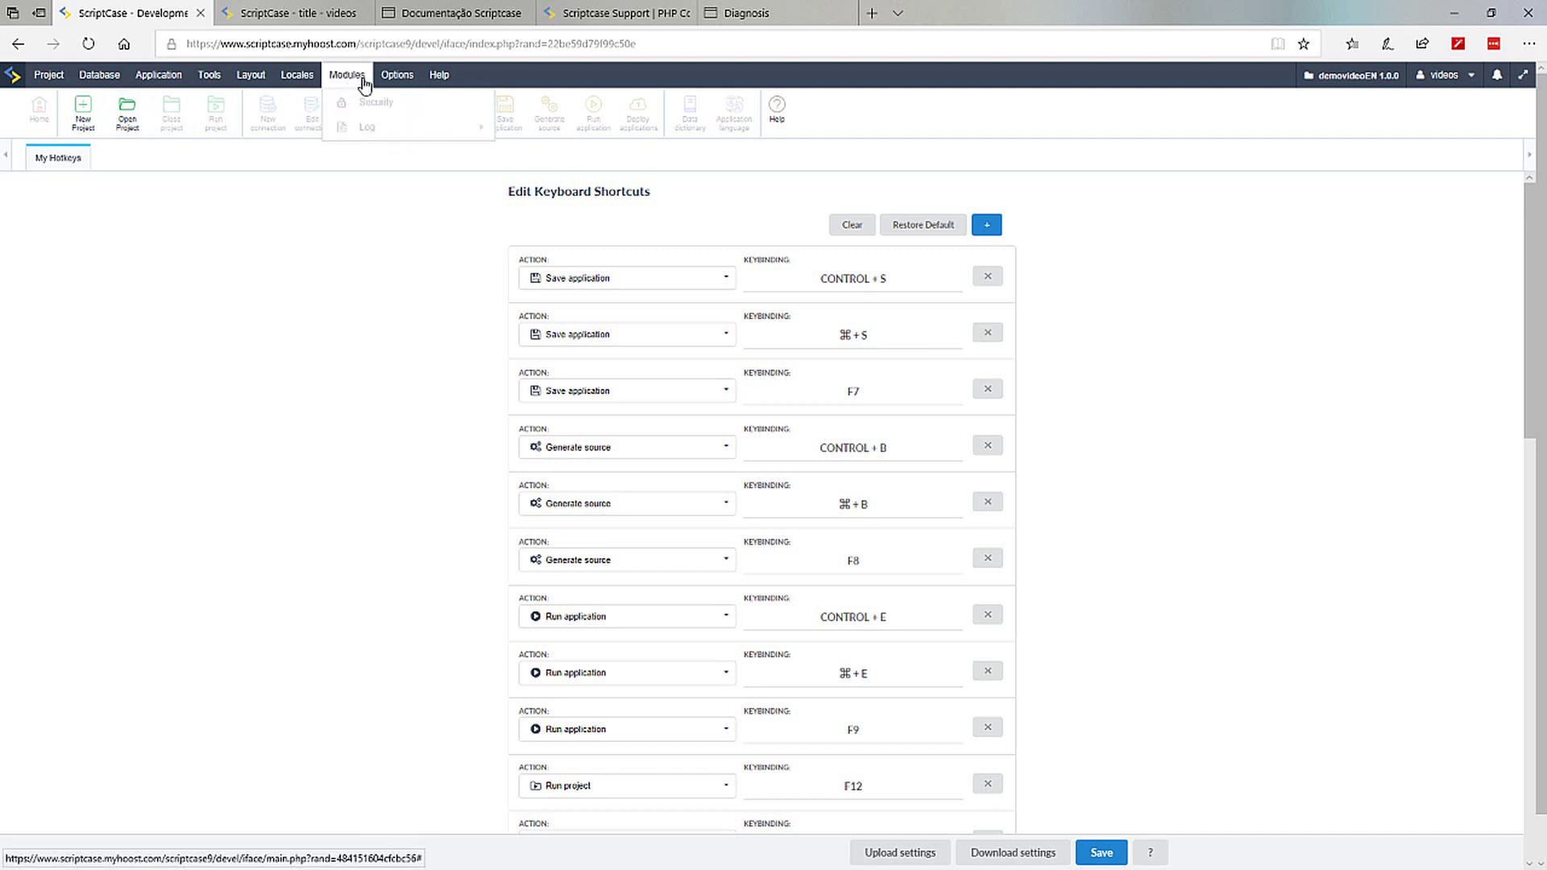
pyautogui.moveTo(388, 84)
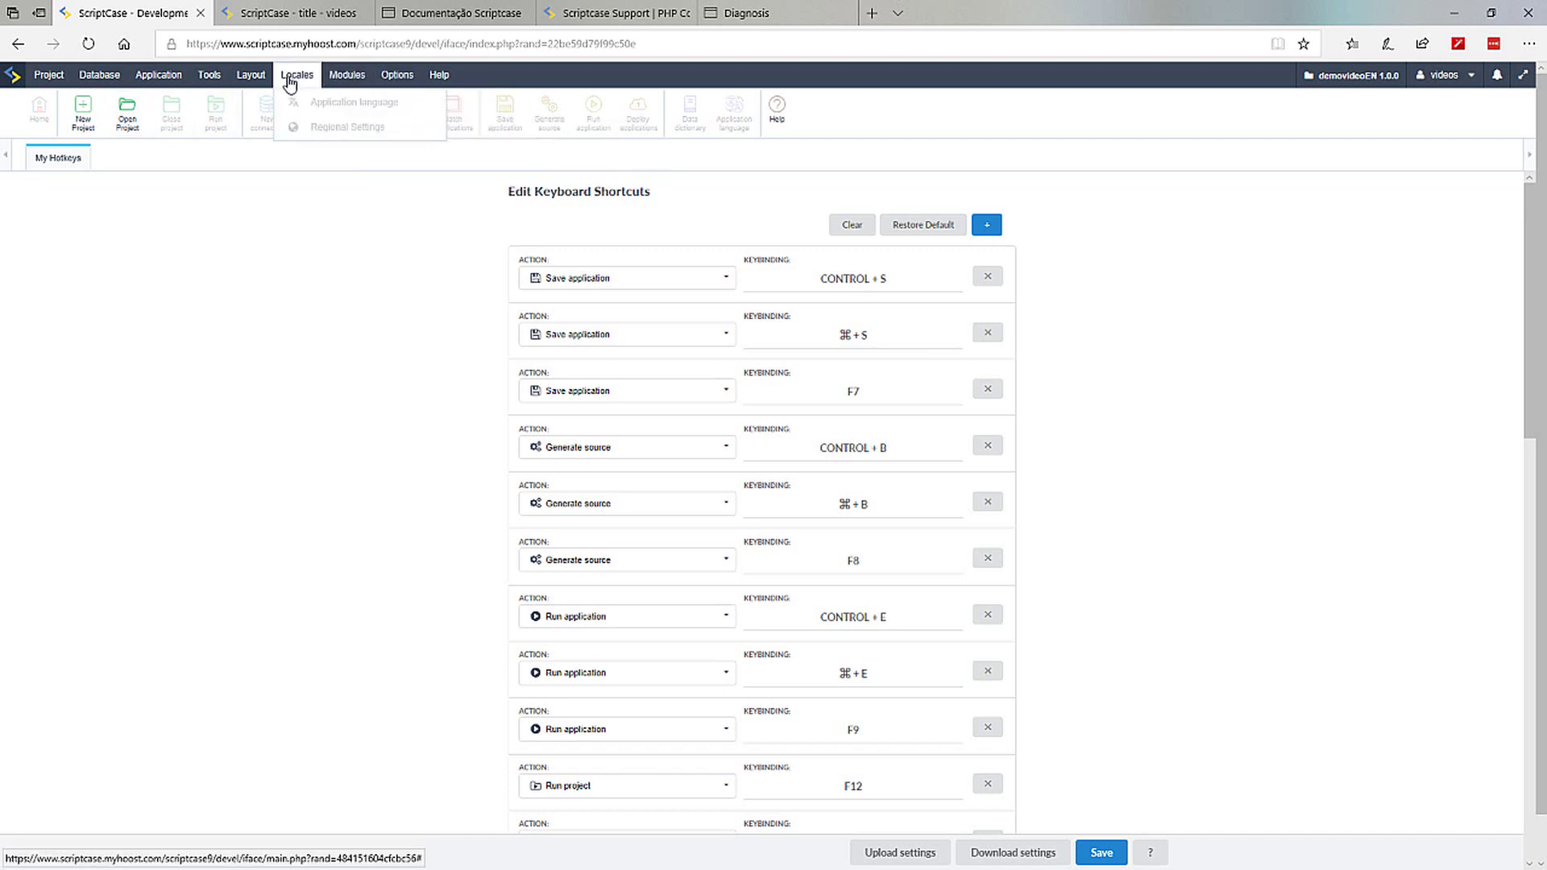
pyautogui.moveTo(247, 81)
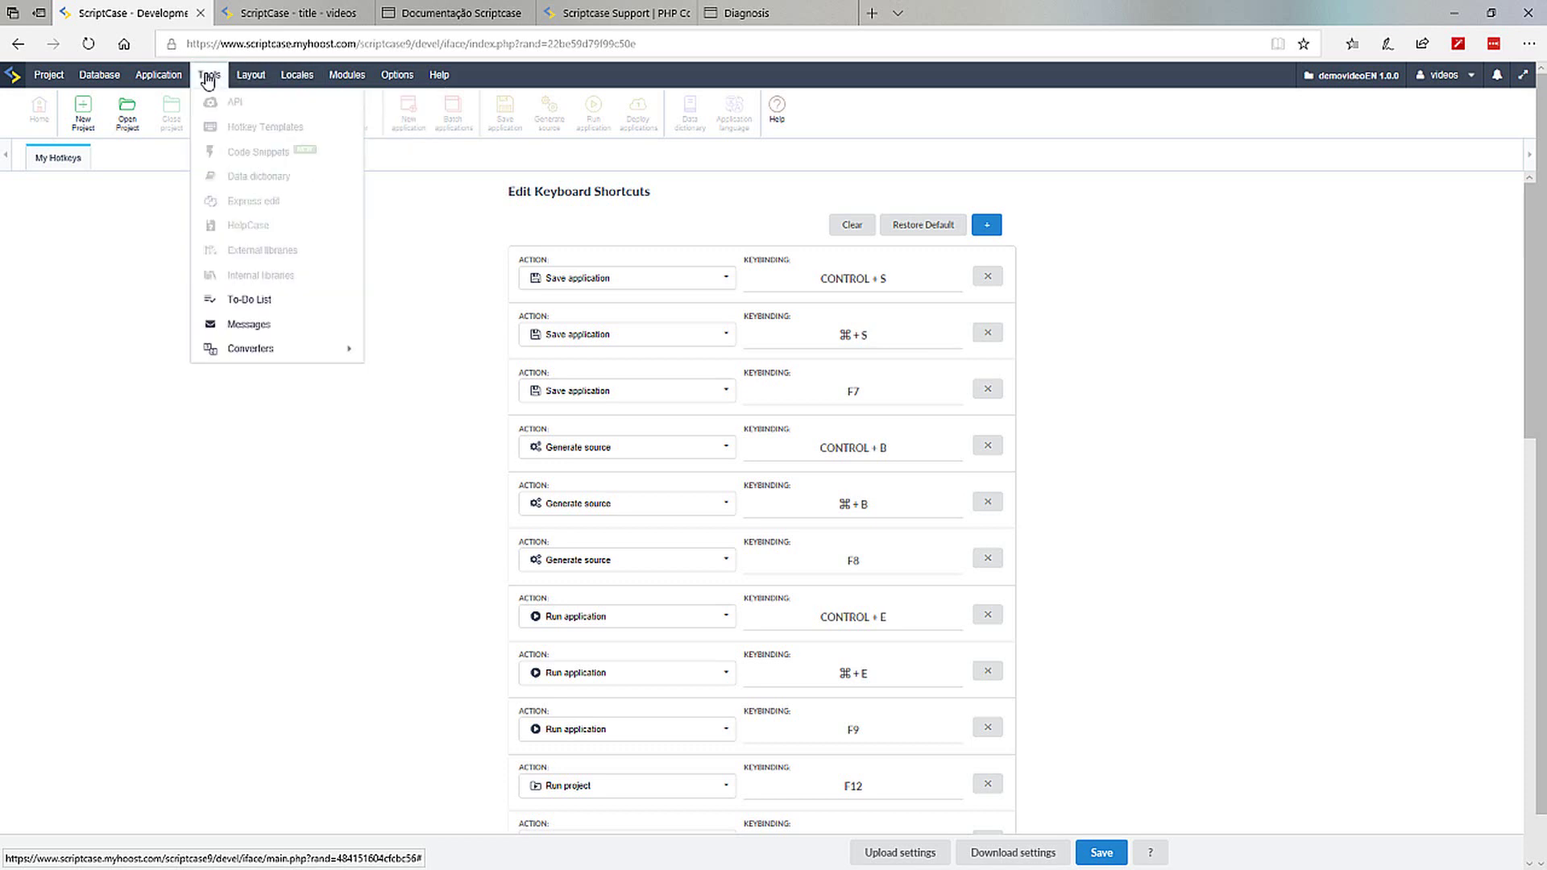
pyautogui.click(277, 302)
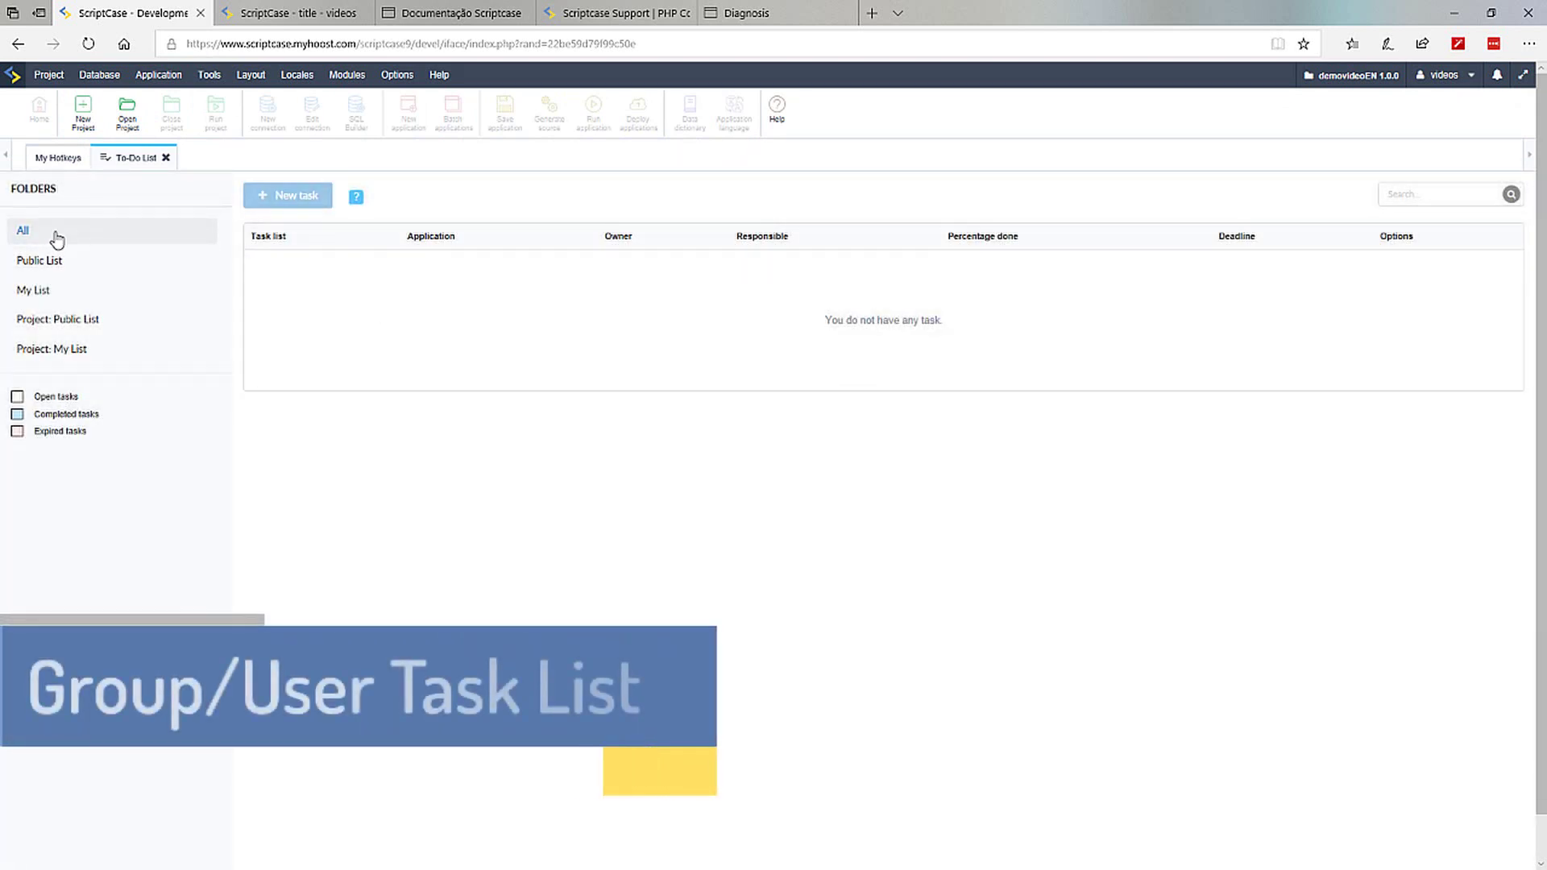
pyautogui.click(54, 265)
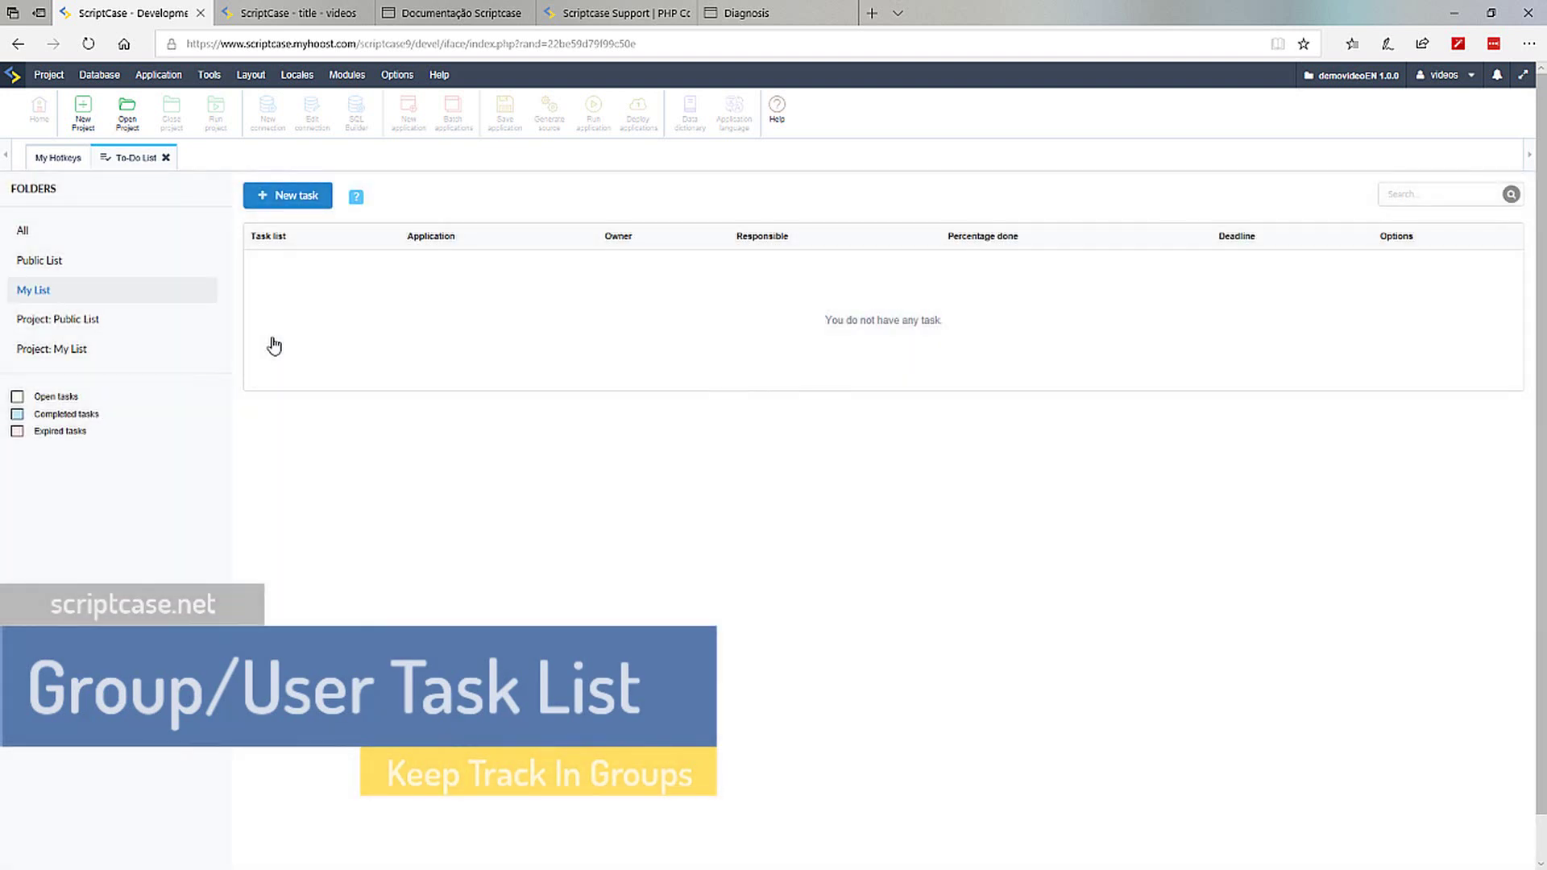
# Examine the new task form's deadline, responsible, who-can-change and description fields, and close the to-do list without creating a task
pyautogui.click(287, 196)
pyautogui.click(381, 290)
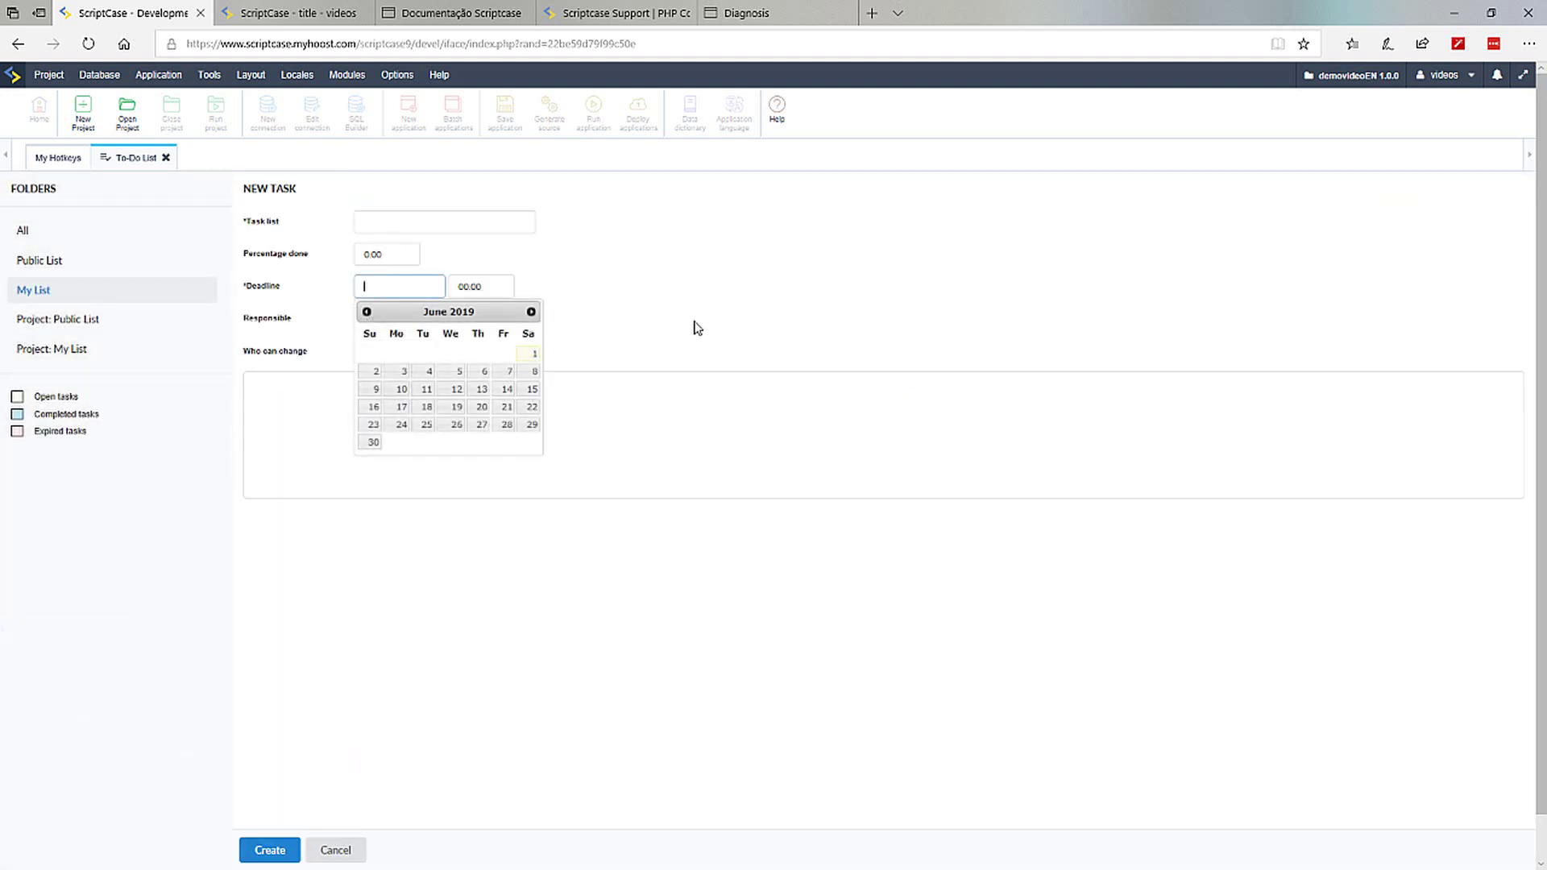
pyautogui.click(729, 302)
pyautogui.click(407, 319)
pyautogui.click(648, 321)
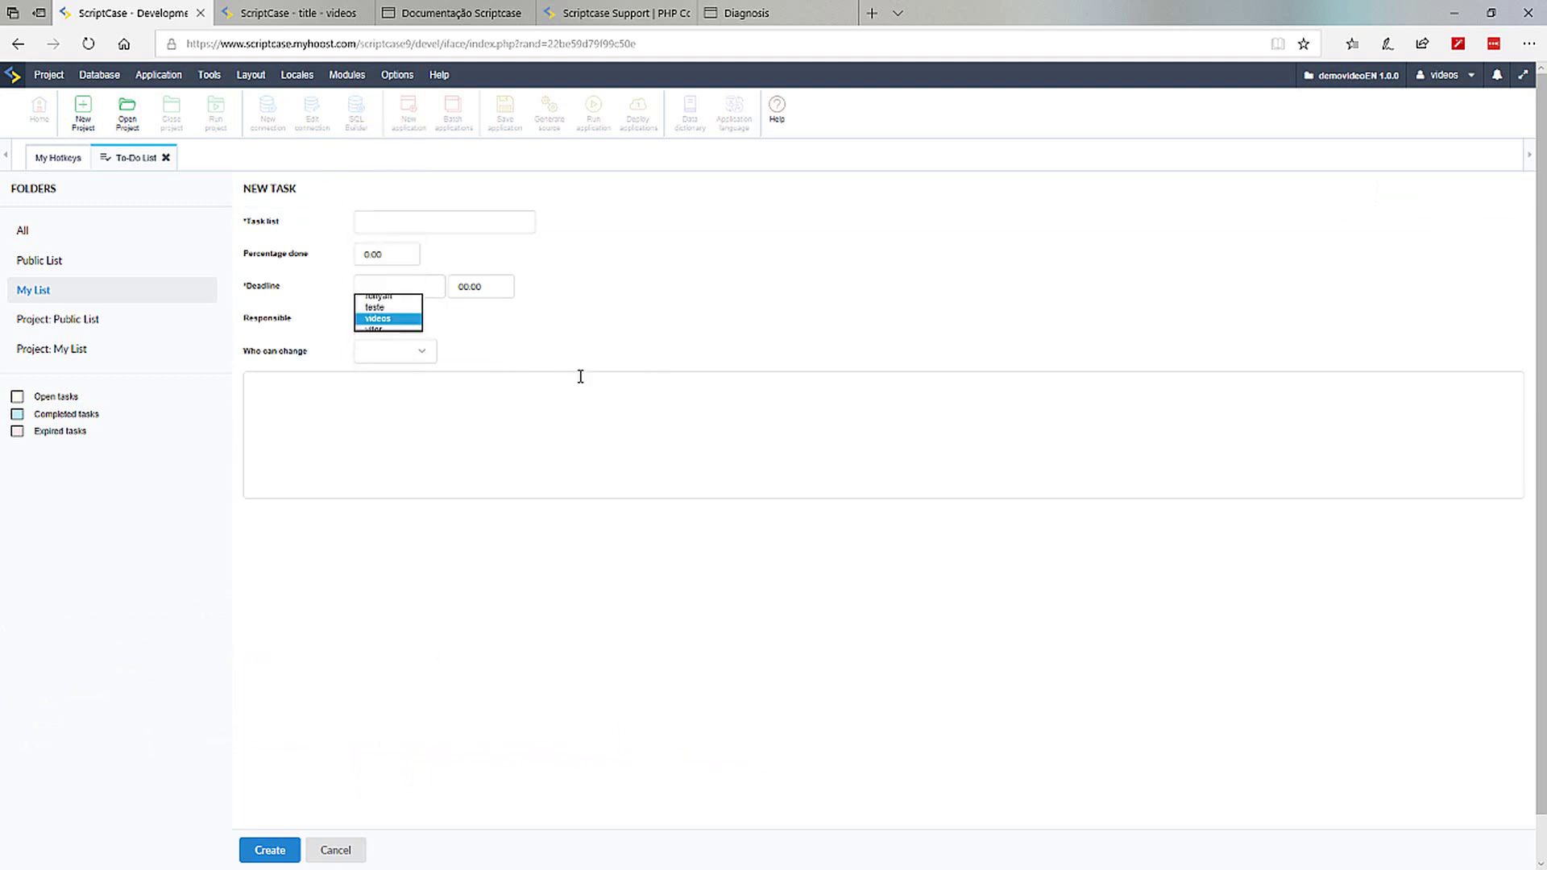
pyautogui.click(422, 352)
pyautogui.click(743, 424)
pyautogui.click(743, 425)
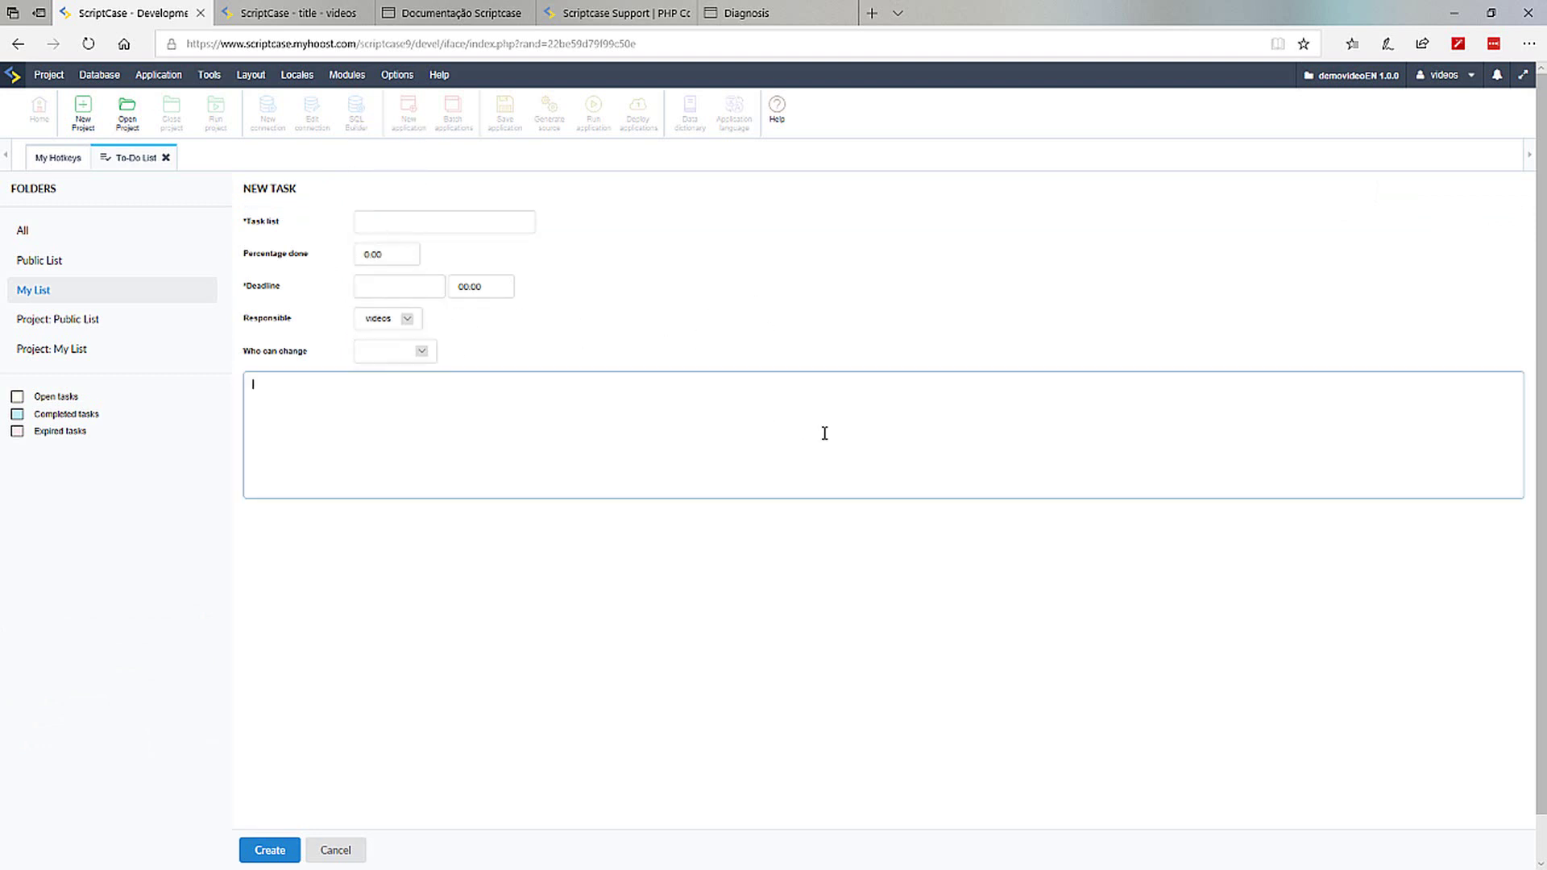
pyautogui.click(166, 159)
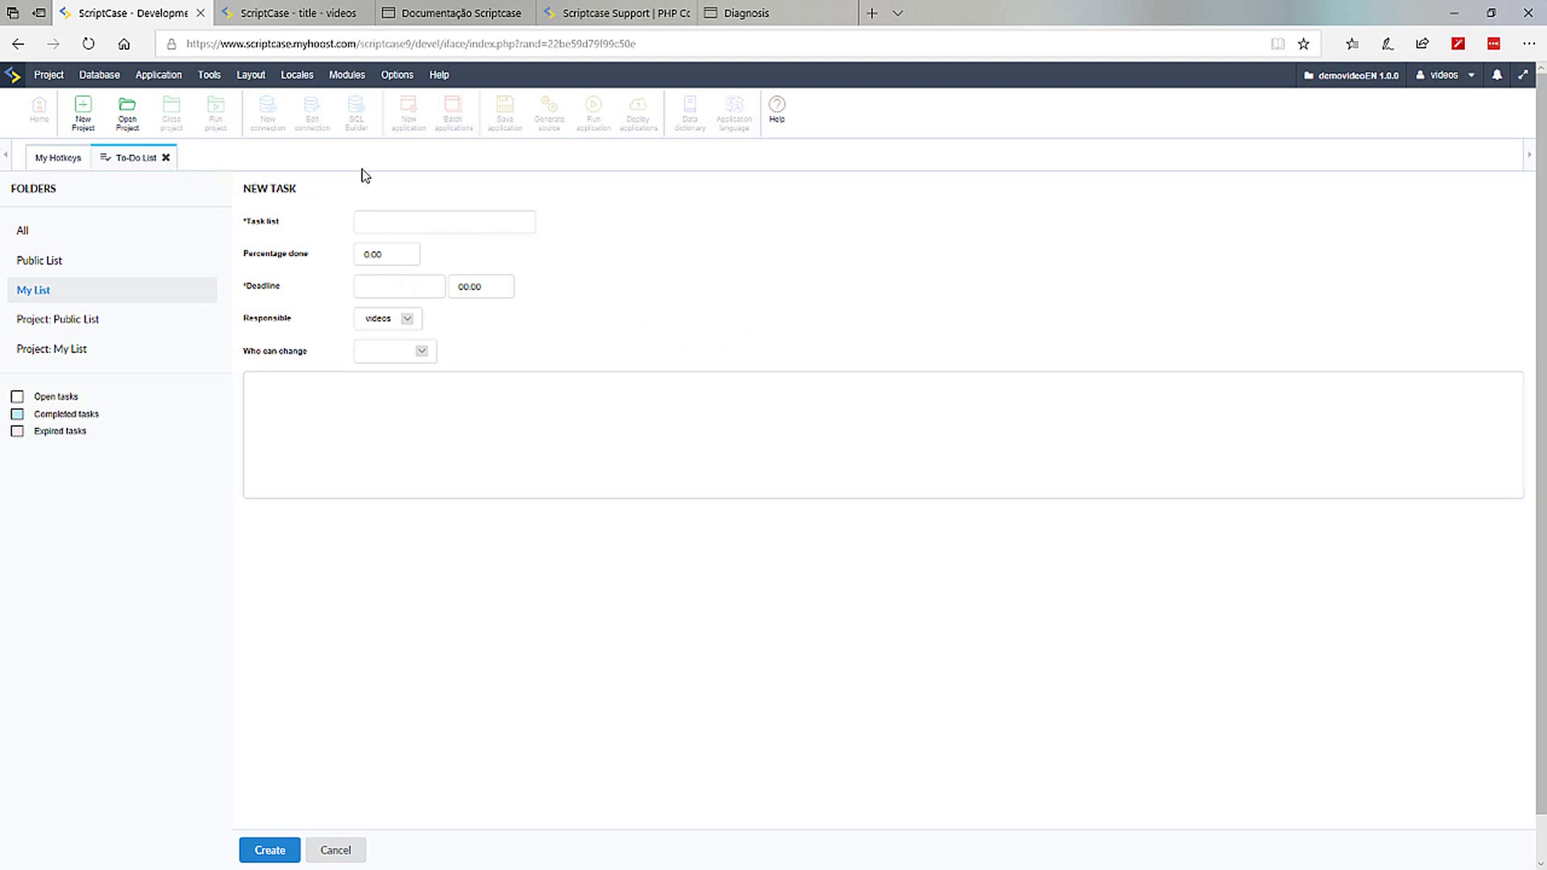
# Open the internal messaging system, view its inbox, and close it
pyautogui.moveTo(211, 77)
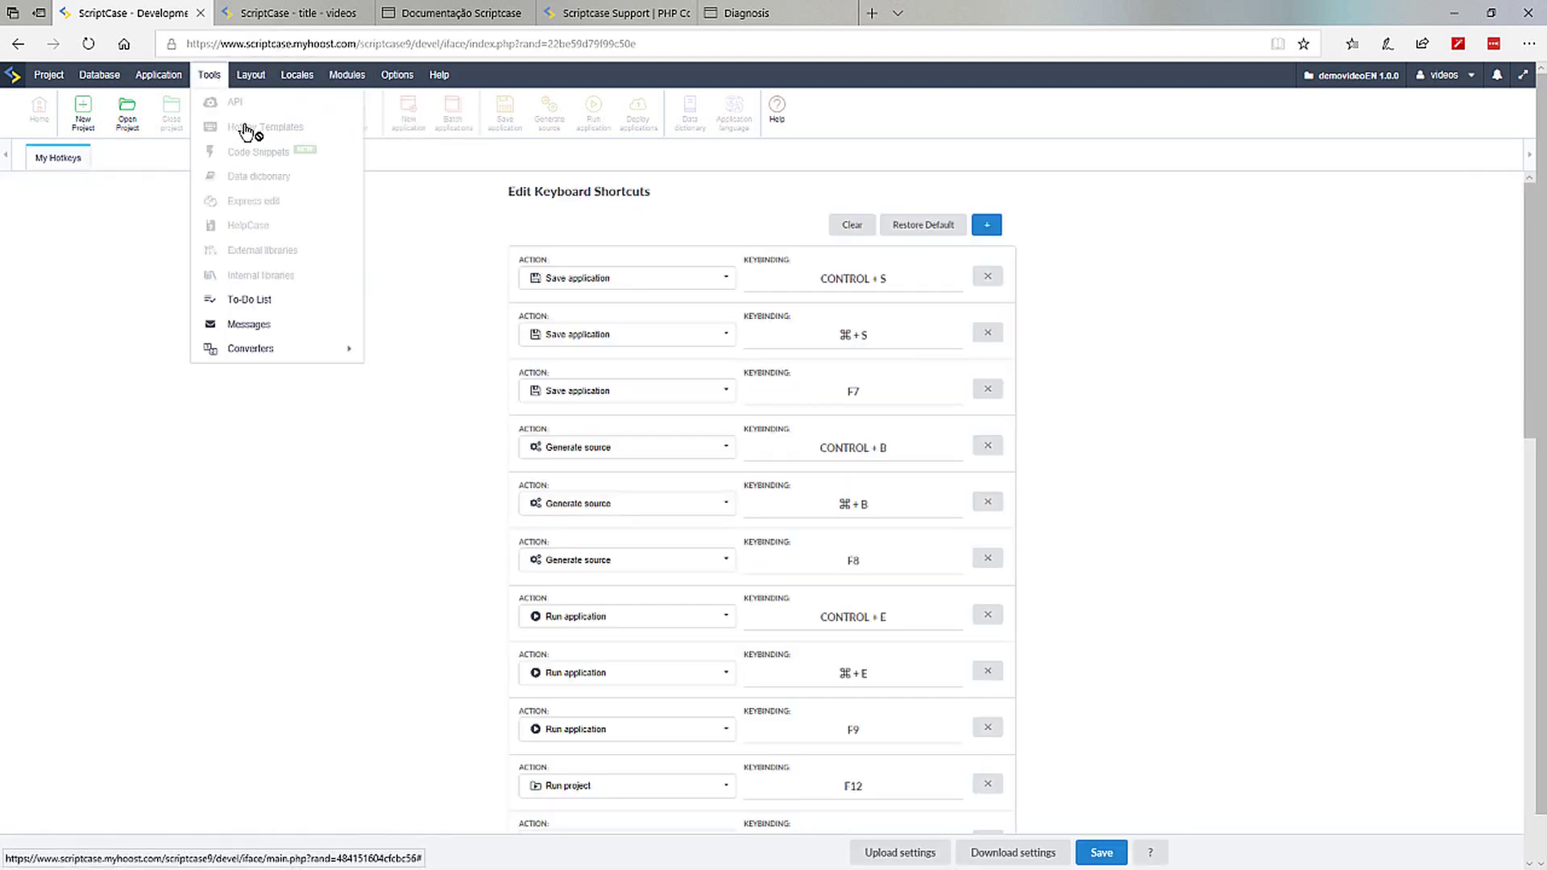
pyautogui.click(266, 327)
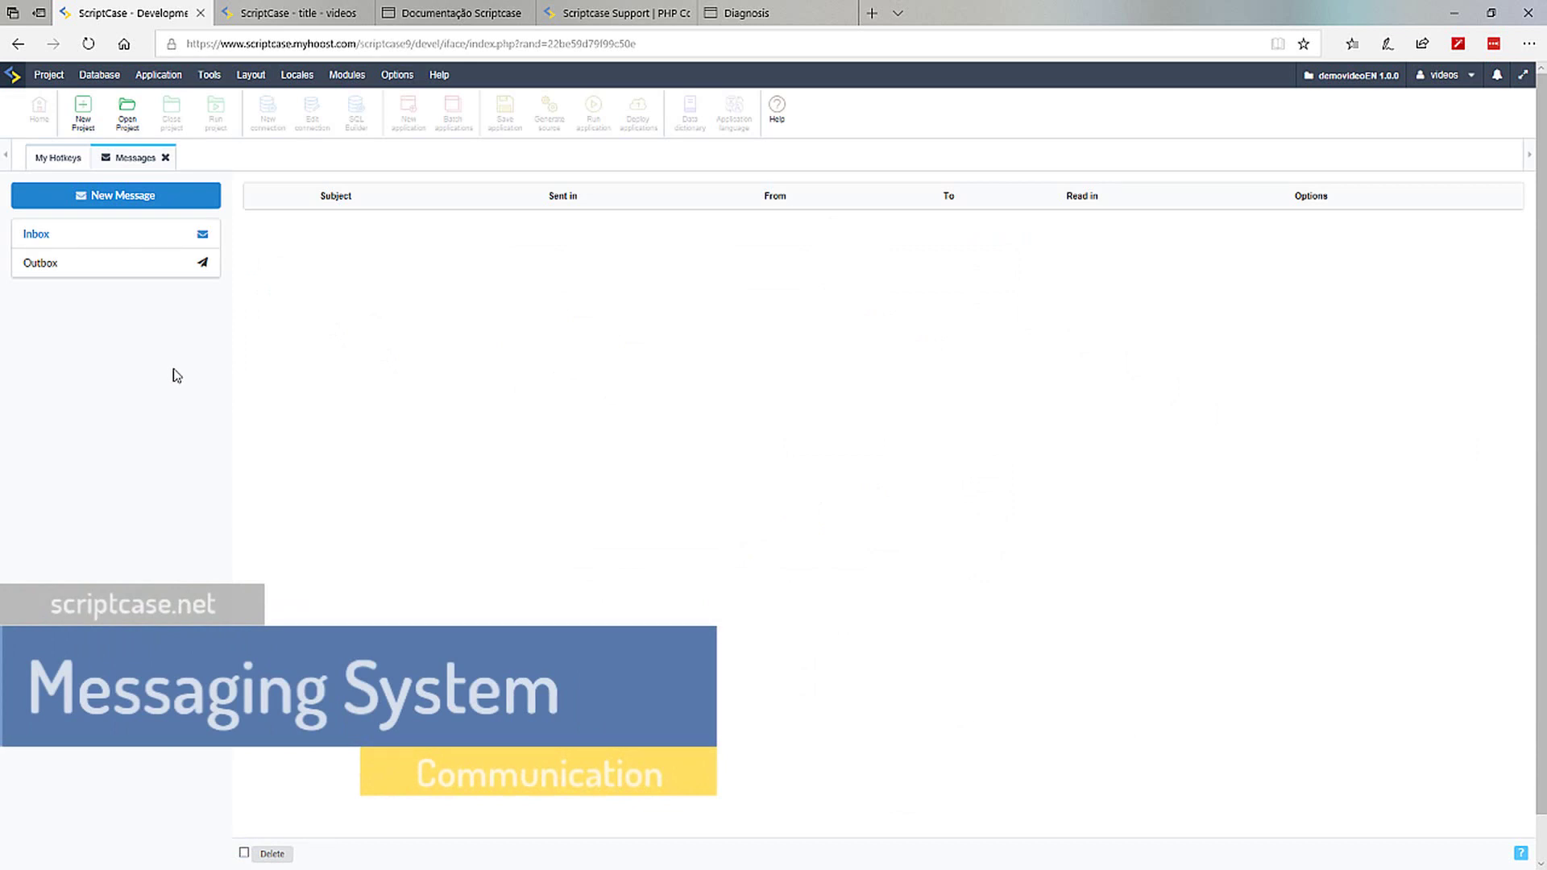
pyautogui.click(165, 158)
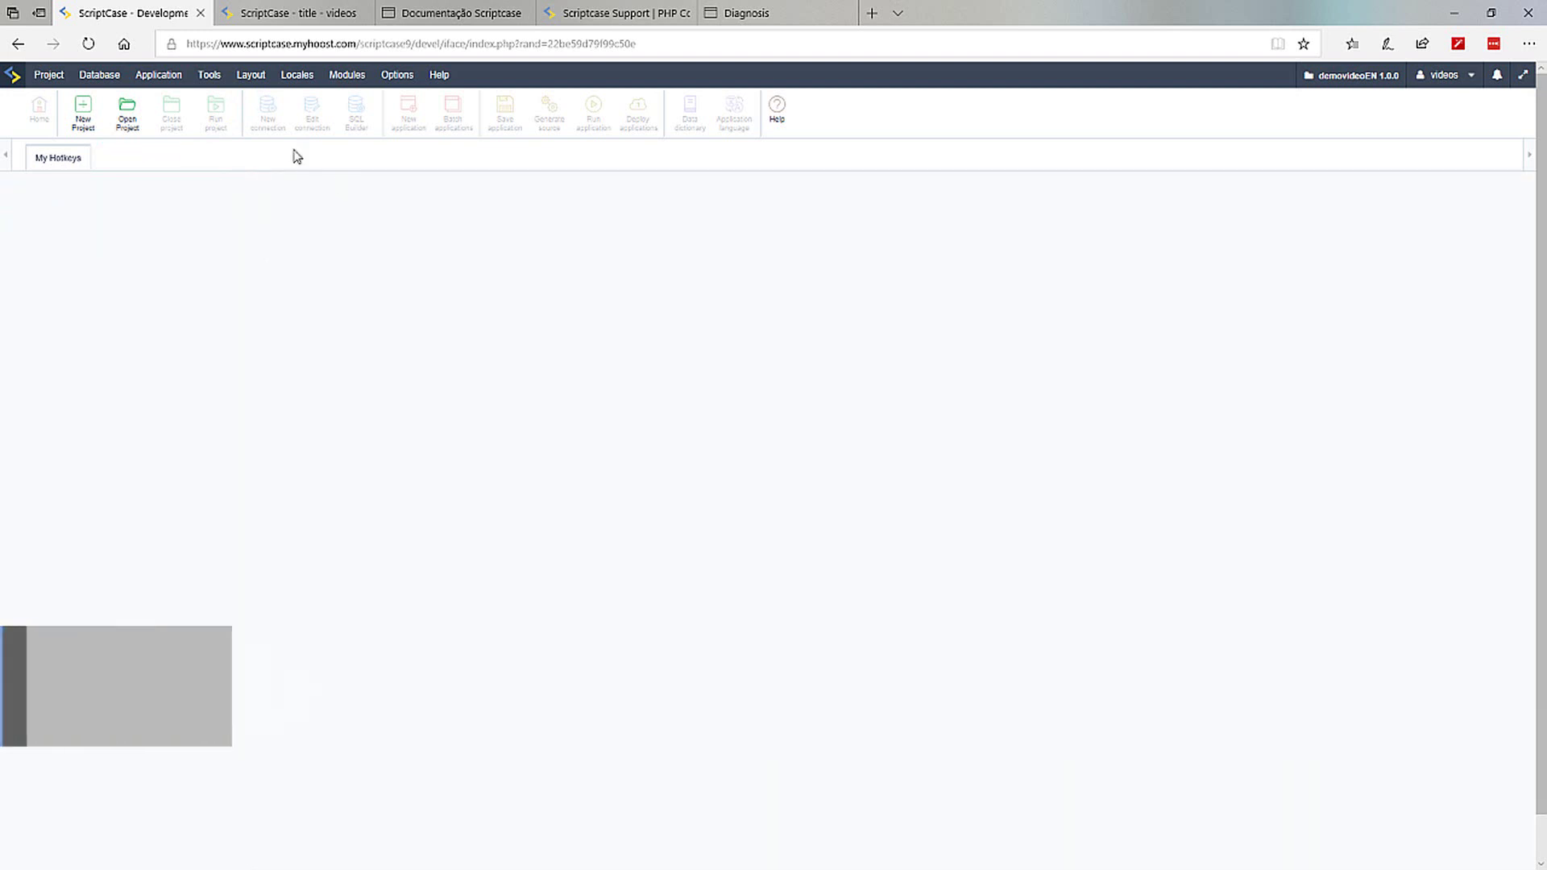
# Review the converters from versions 6, 7 and 8 to V9, and look over the application, database and project commands
pyautogui.moveTo(208, 87)
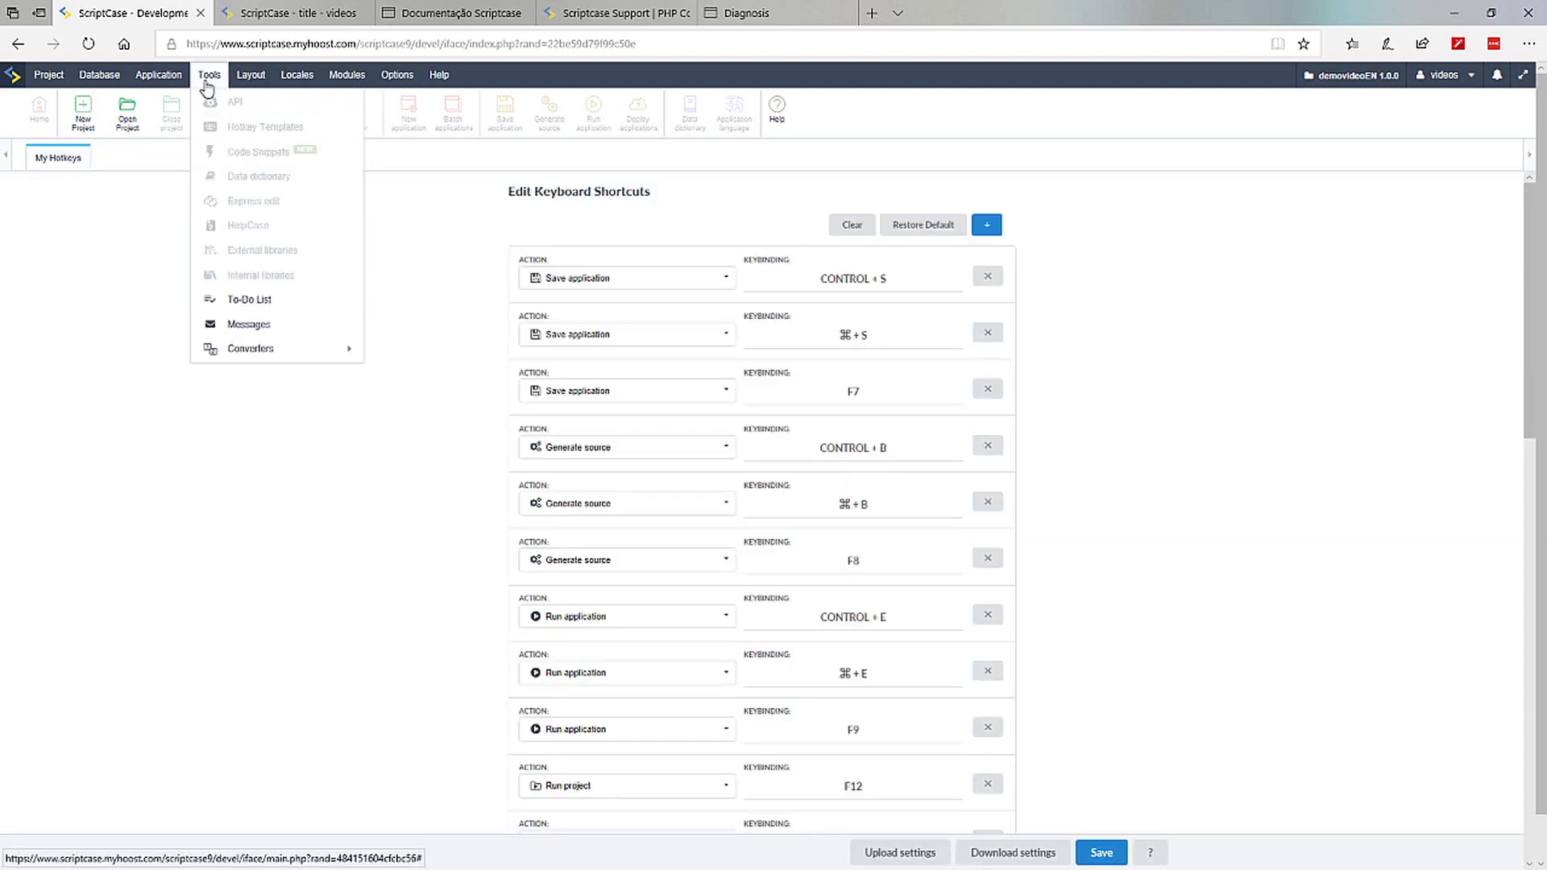
pyautogui.moveTo(252, 352)
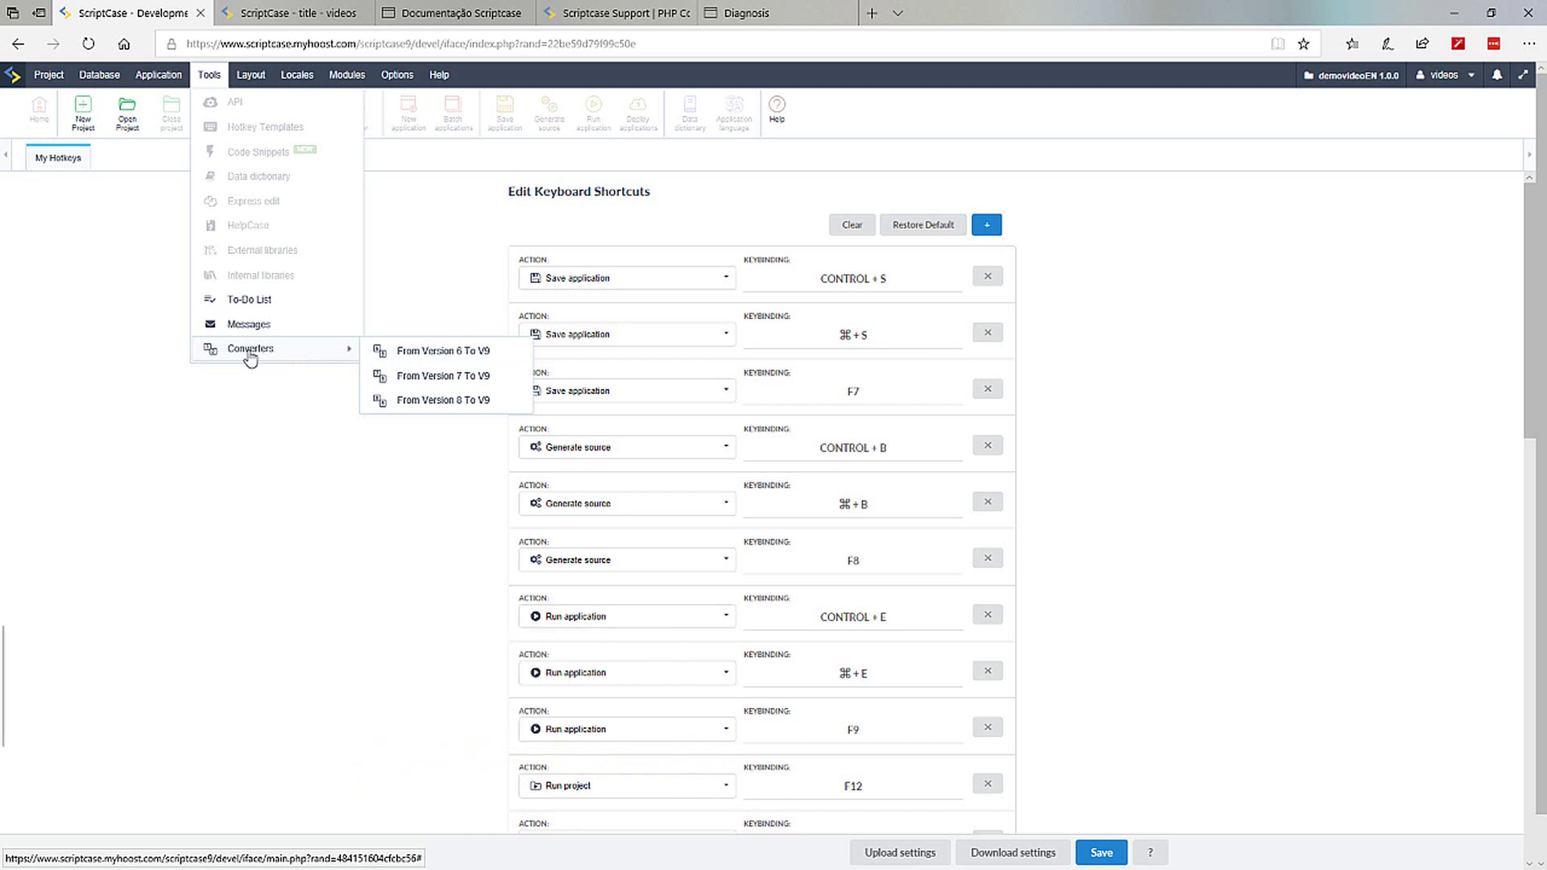
pyautogui.moveTo(157, 80)
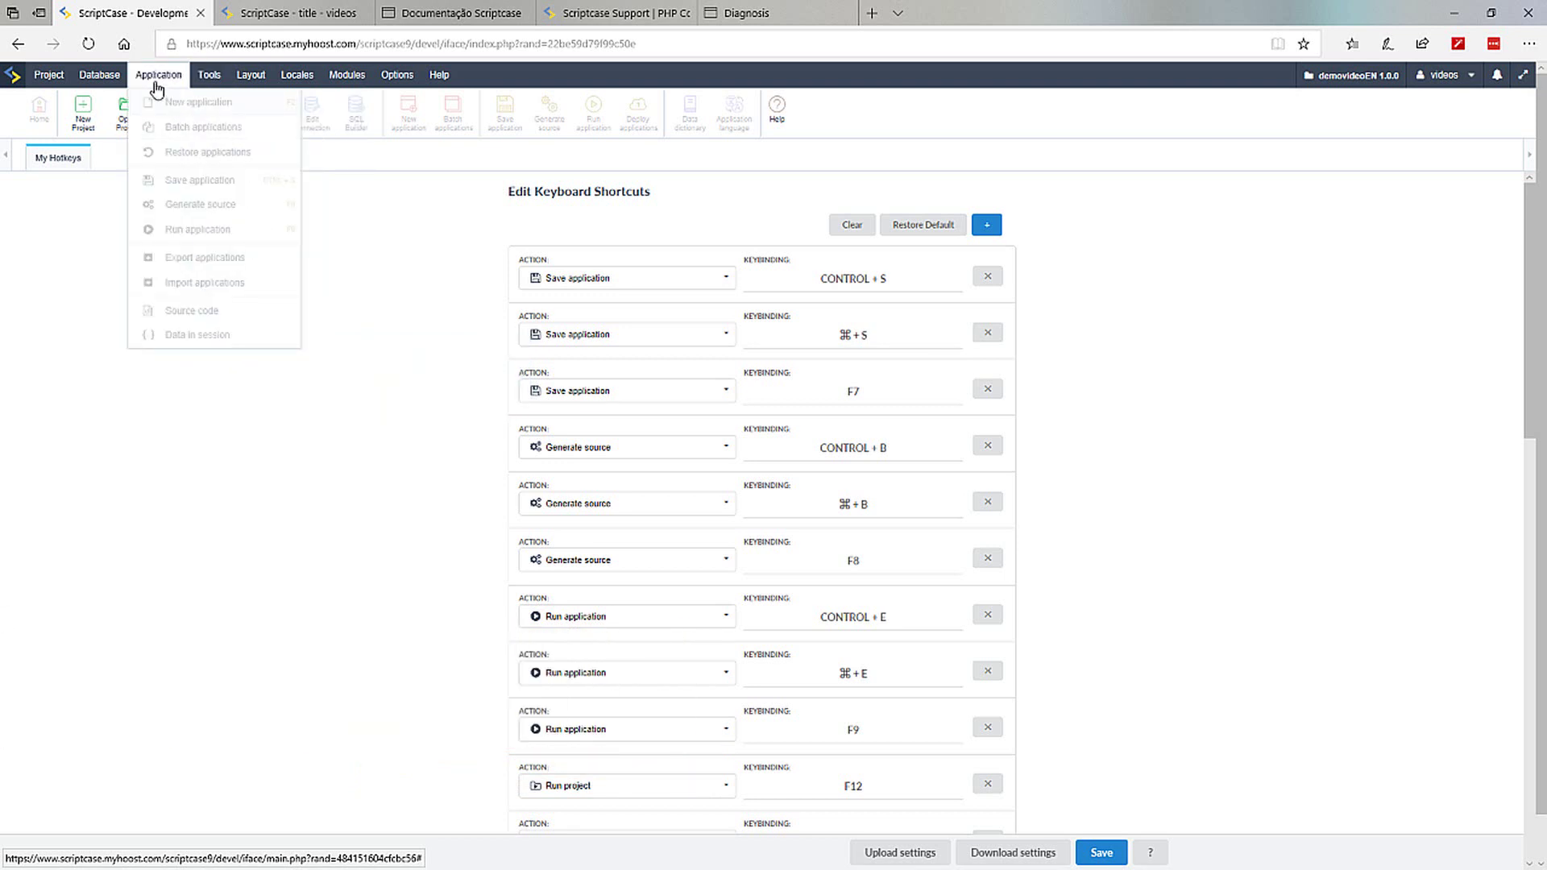
pyautogui.moveTo(104, 84)
pyautogui.moveTo(53, 83)
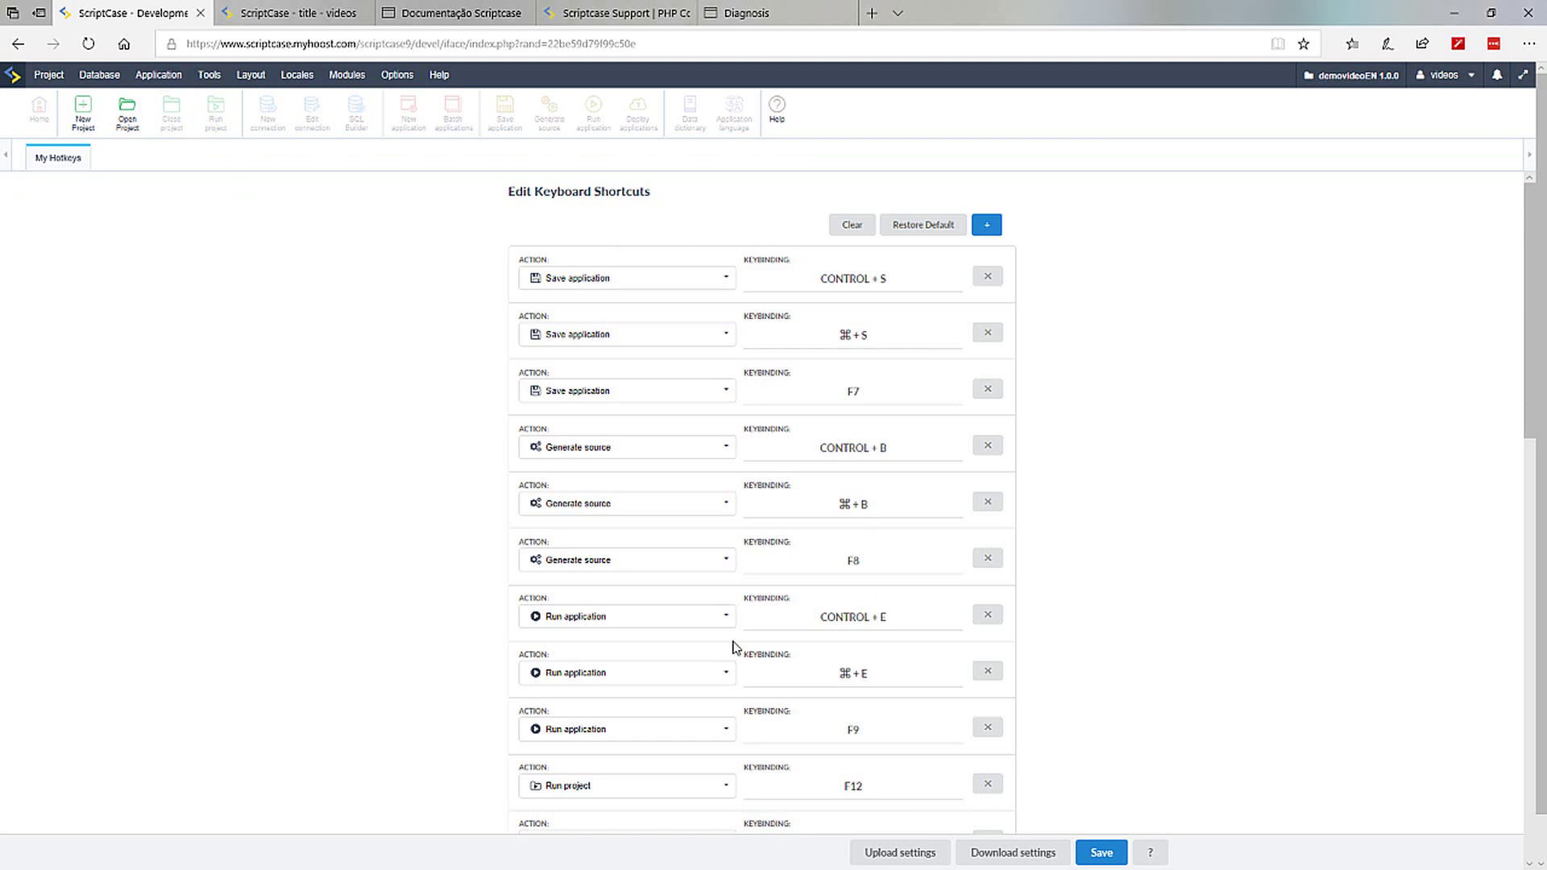
# Save the keyboard shortcuts with an immediate page reload, and open the new project template gallery
pyautogui.click(1104, 852)
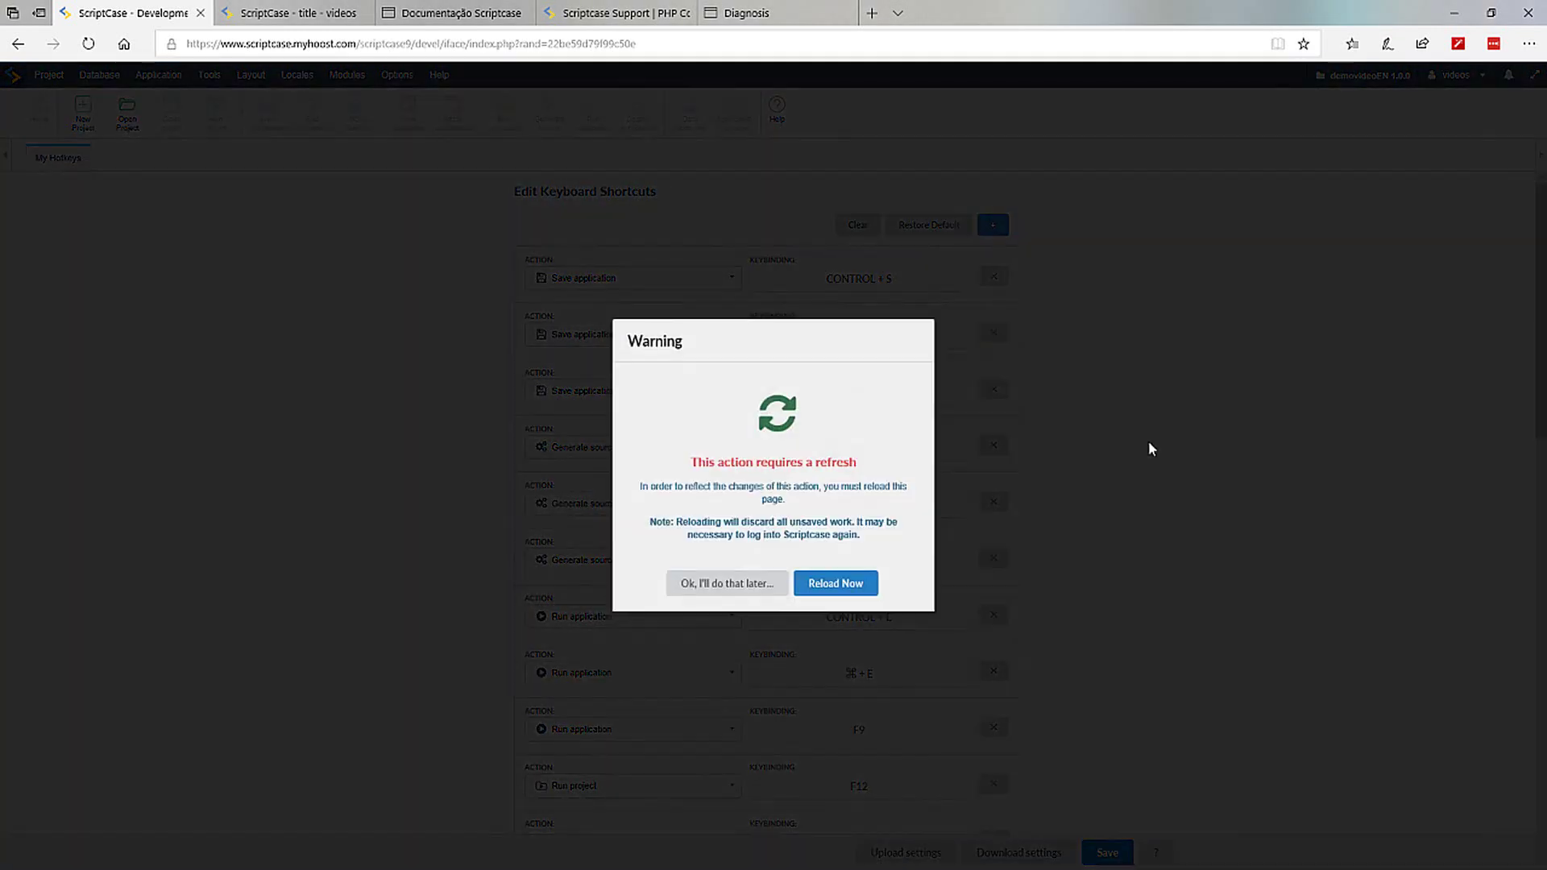
pyautogui.click(852, 596)
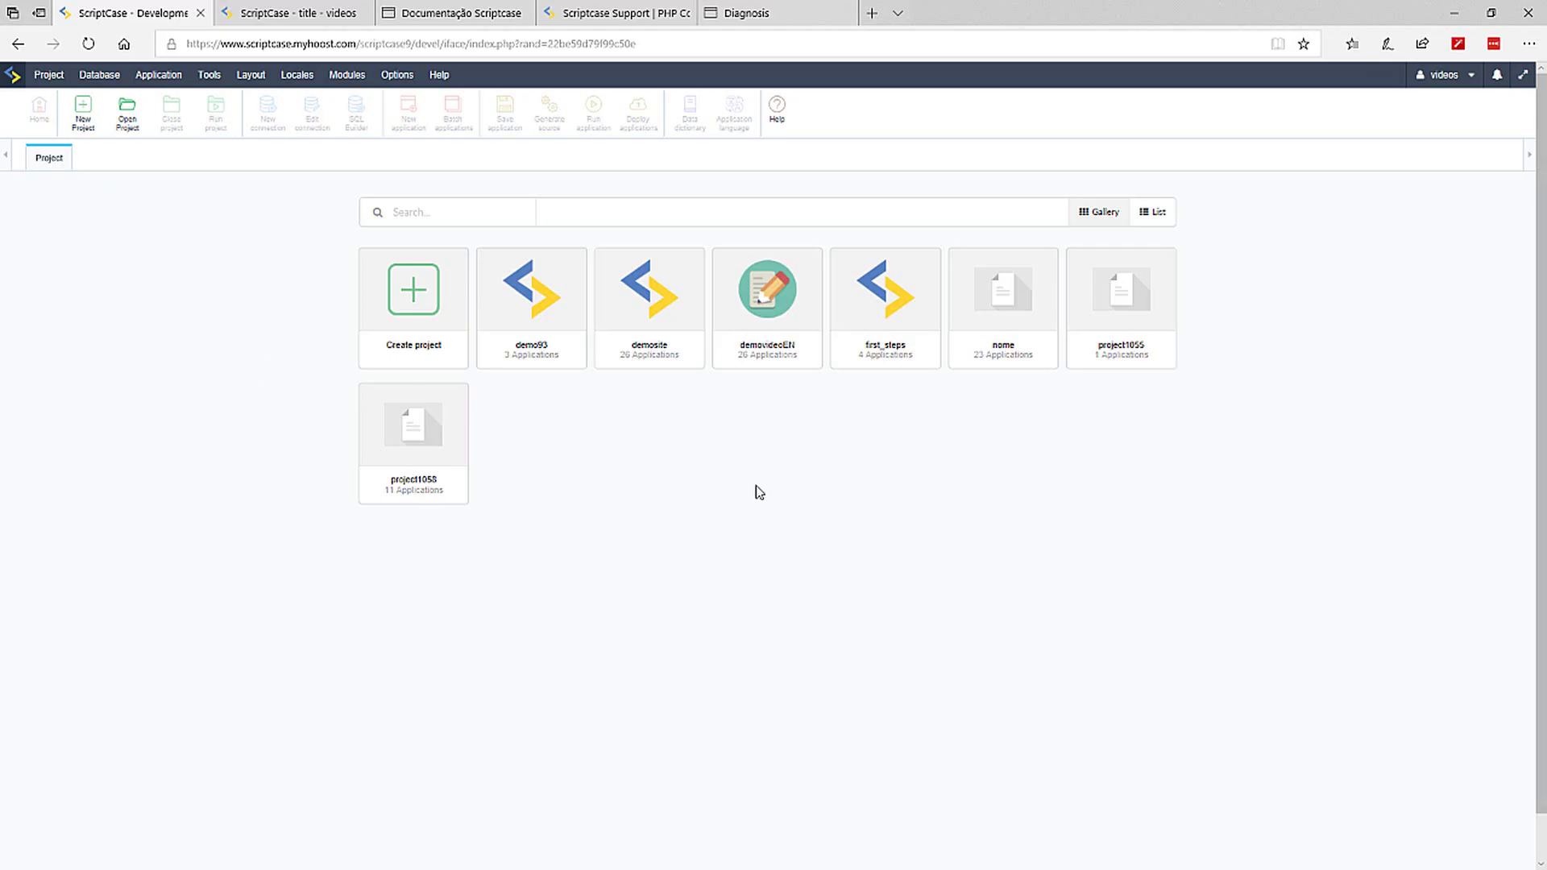
pyautogui.click(417, 290)
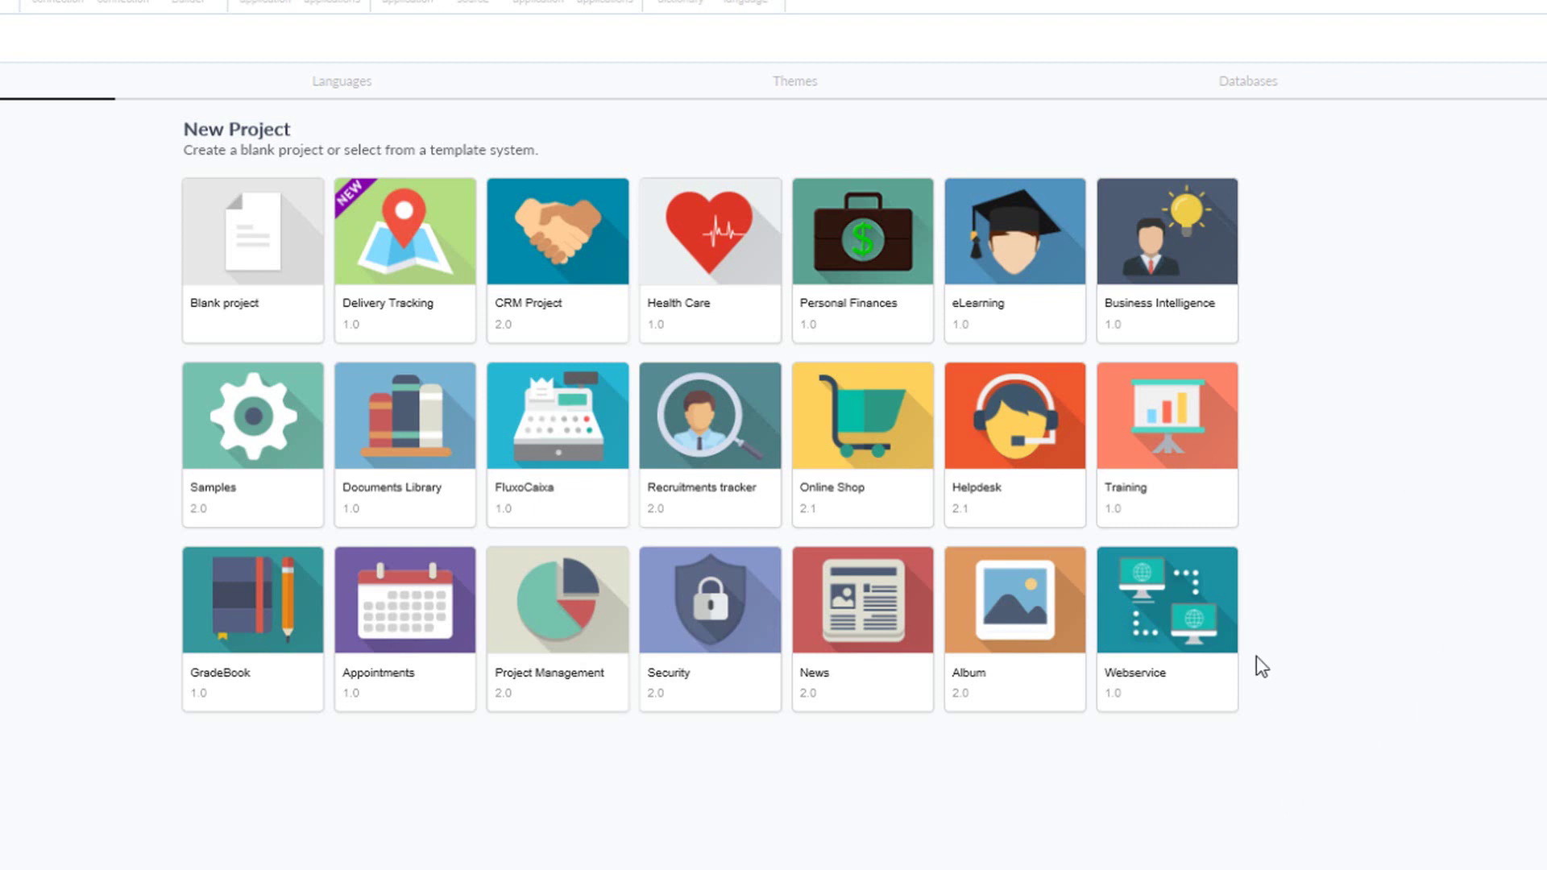
# Start a blank project from the template gallery and open the image manager to choose its icon
pyautogui.moveTo(1220, 632)
pyautogui.moveTo(242, 439)
pyautogui.click(258, 246)
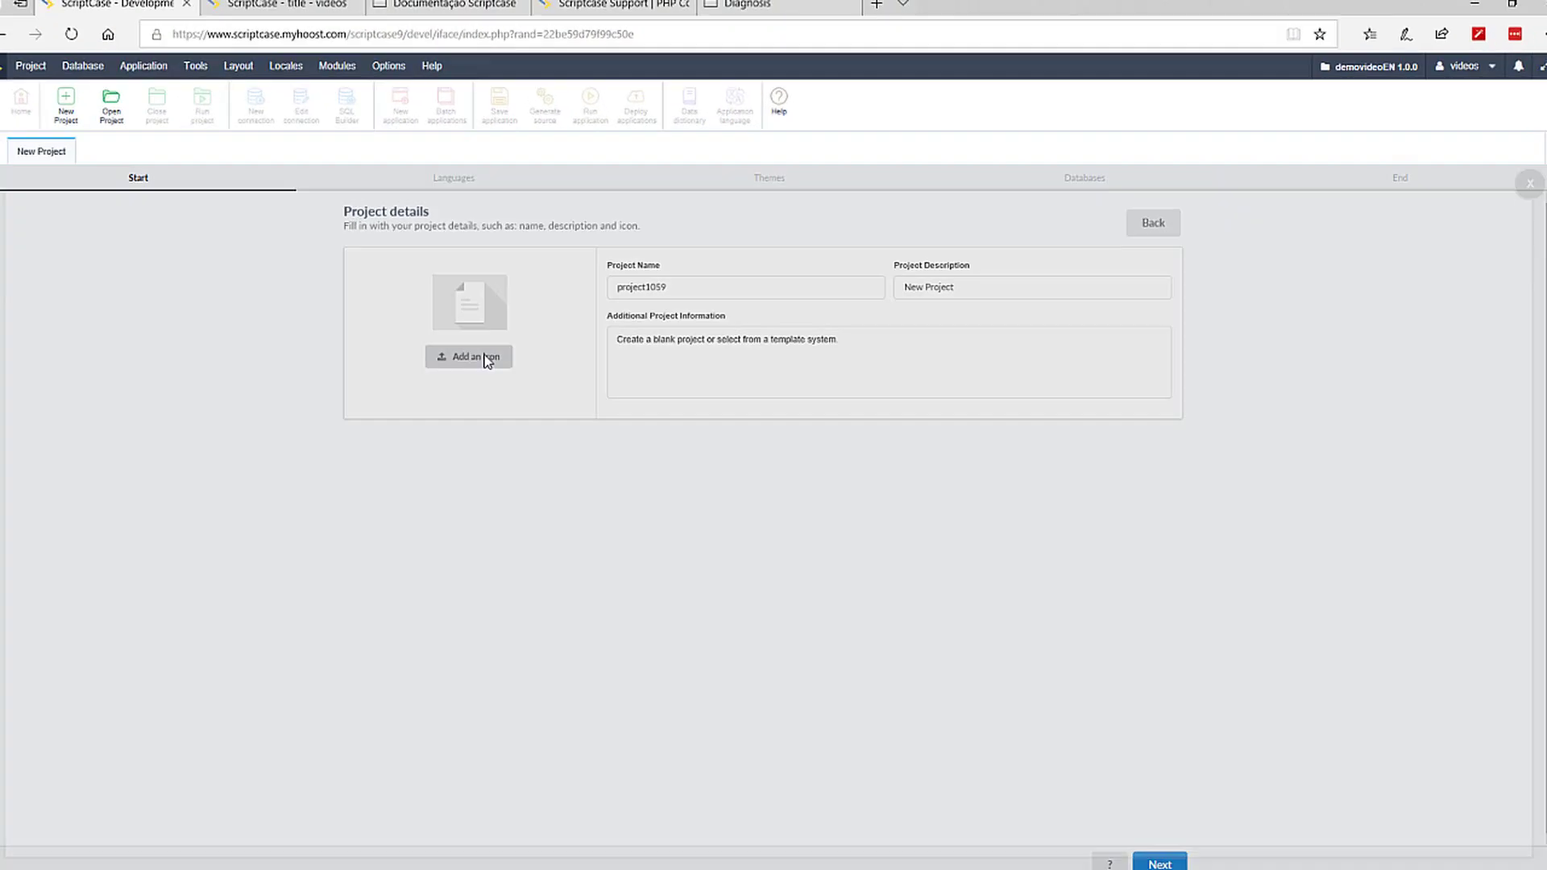
pyautogui.click(456, 353)
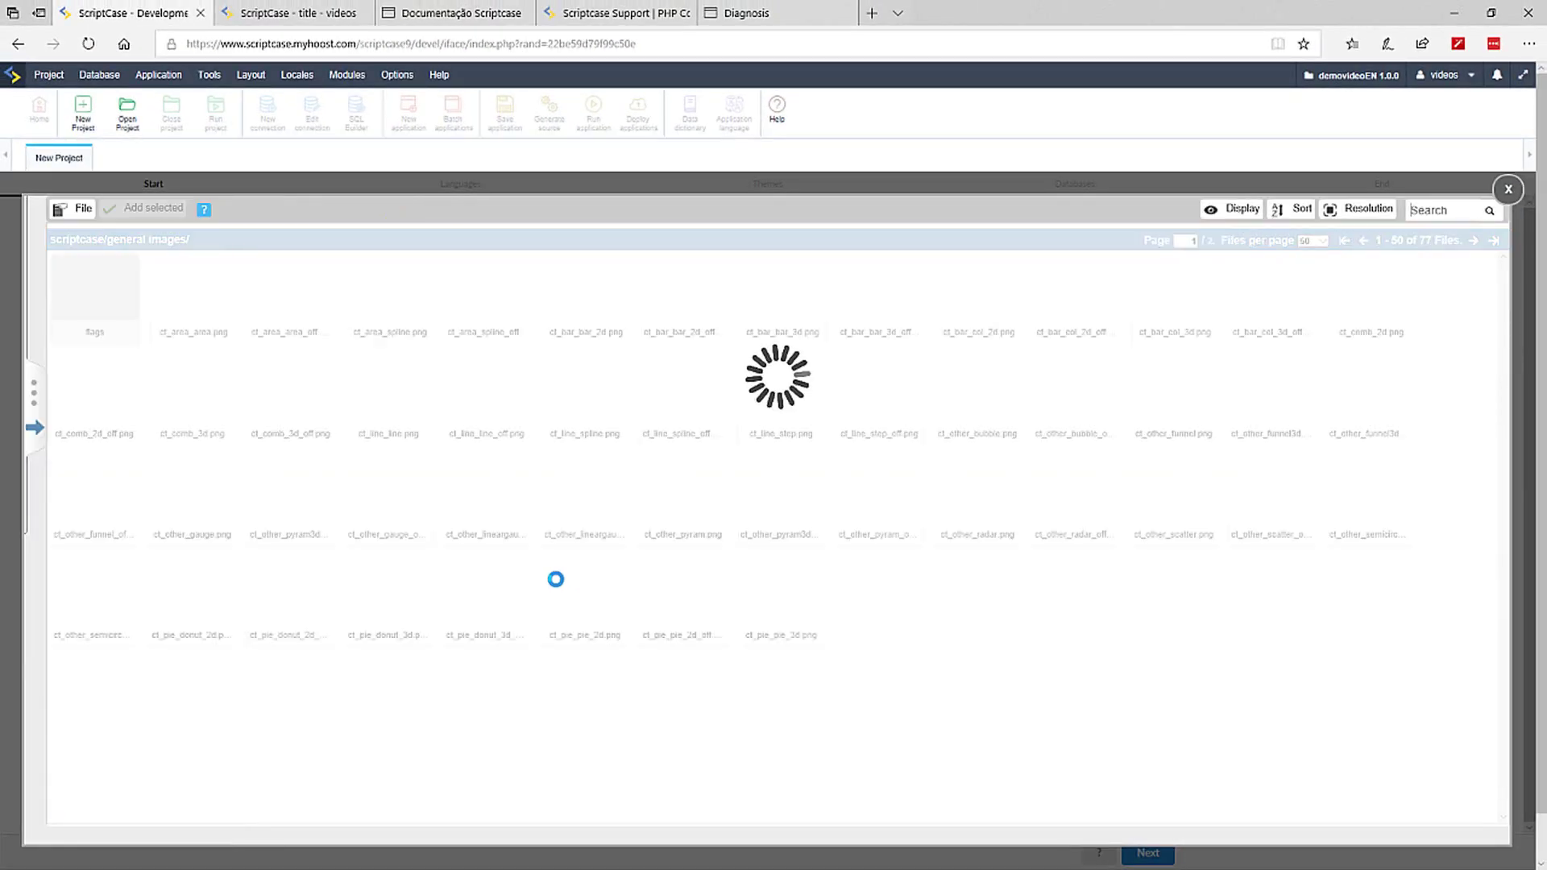
pyautogui.click(698, 509)
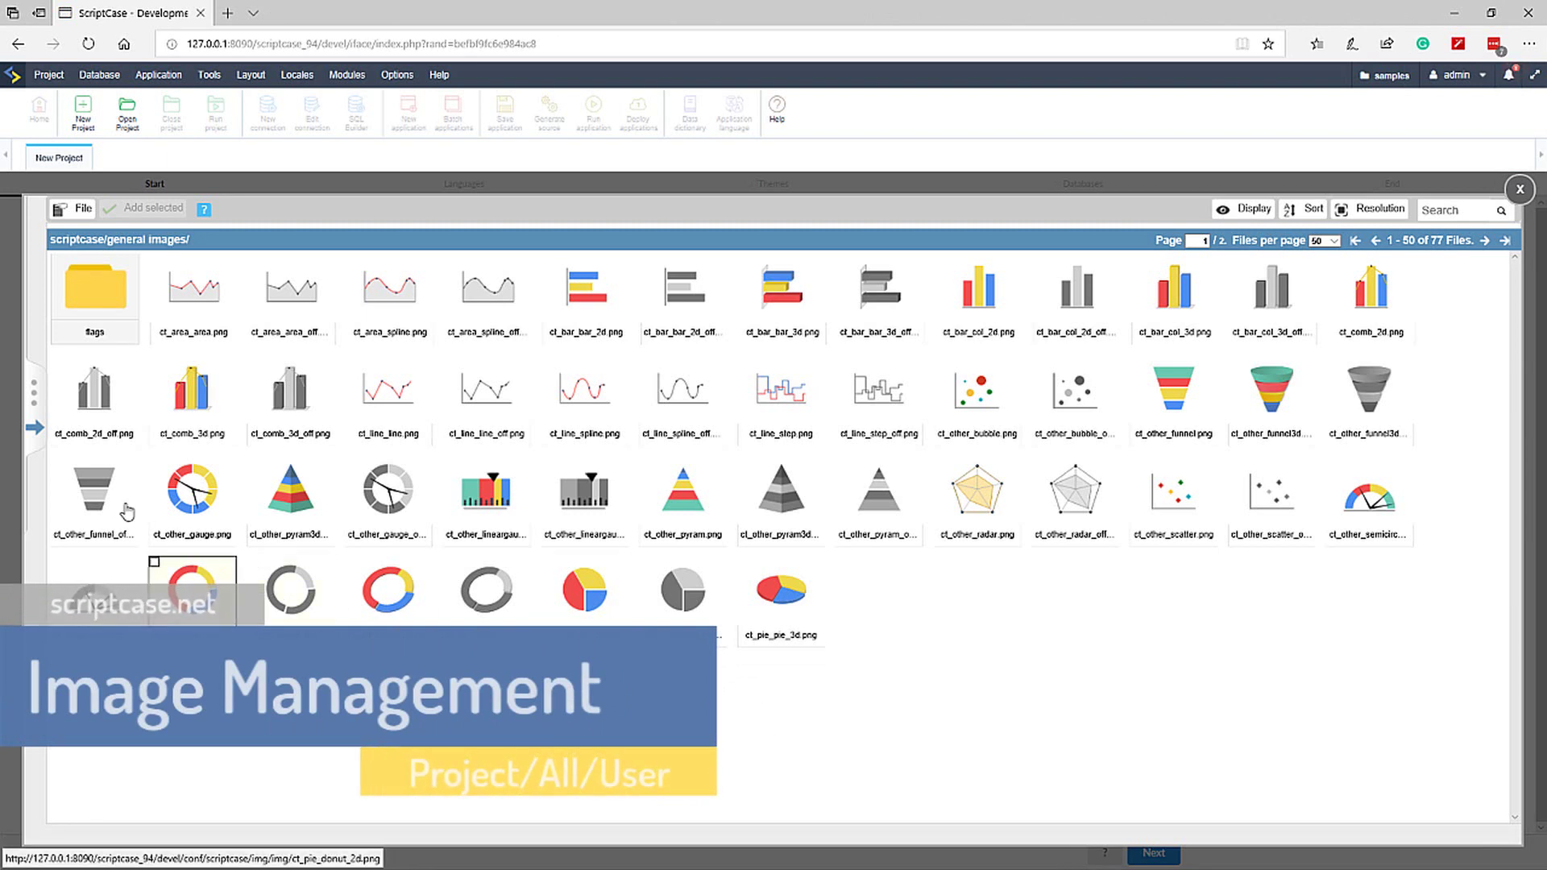
# Browse the Scriptcase, Public, Project and User image directories, including Icons, and return to Scriptcase's General images
pyautogui.click(34, 427)
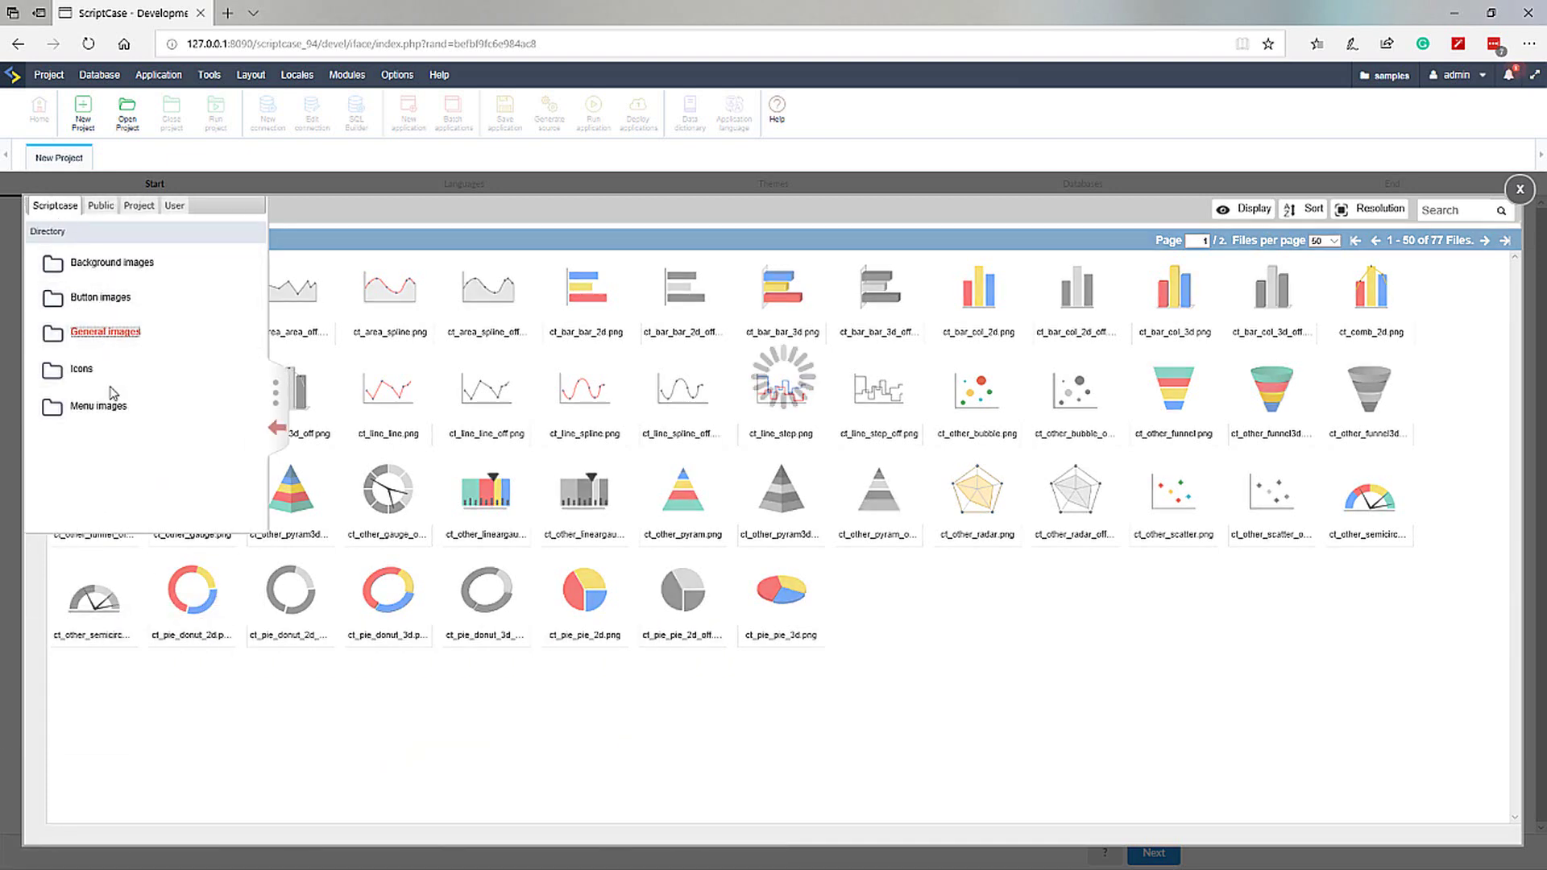
pyautogui.click(78, 370)
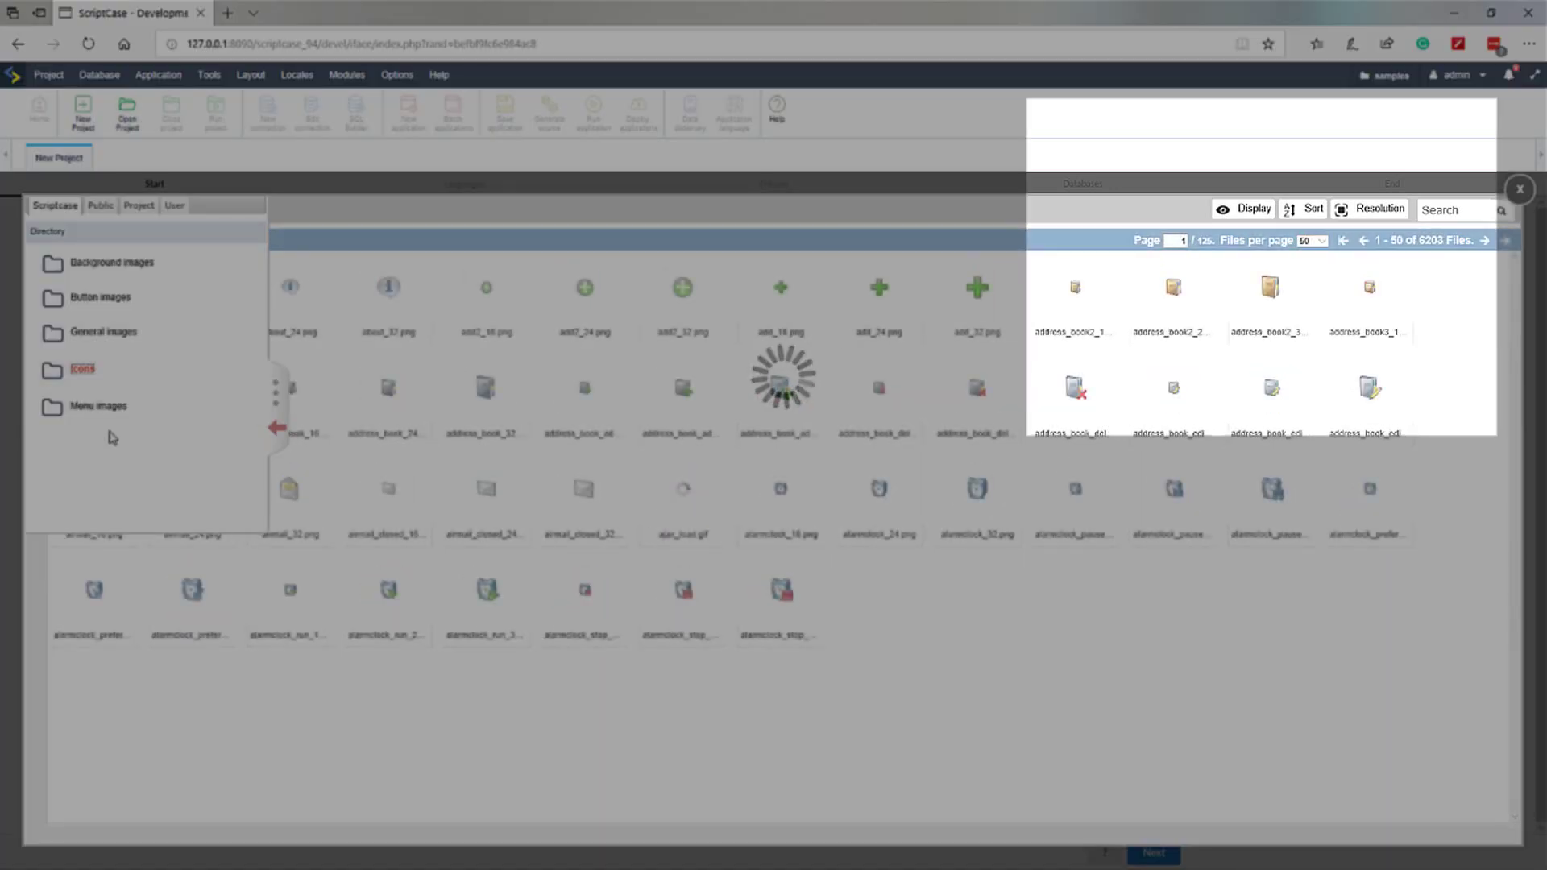
pyautogui.click(104, 332)
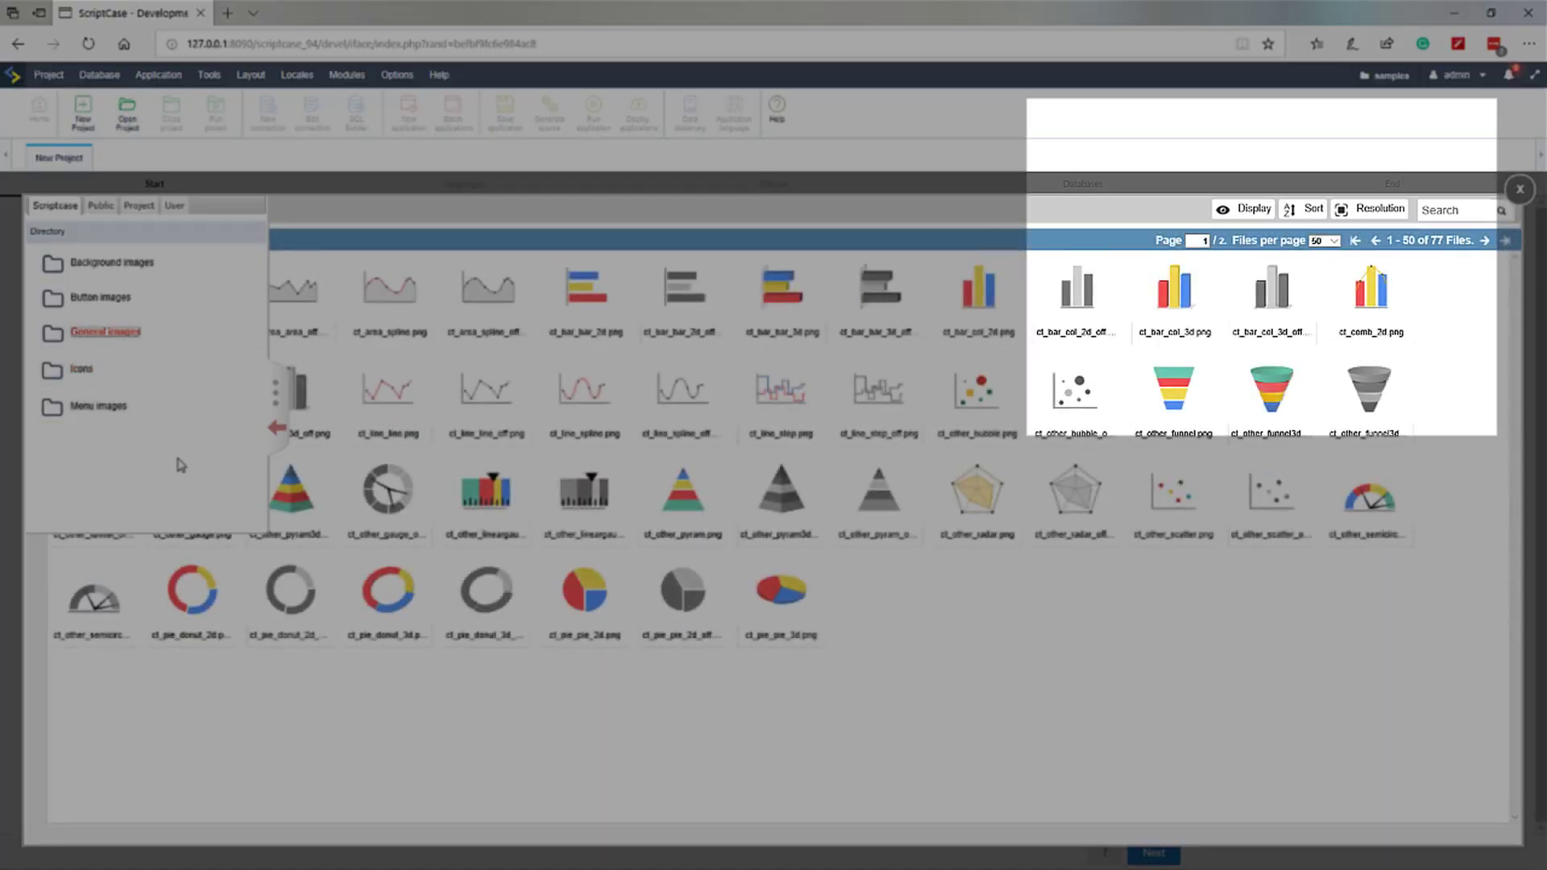
pyautogui.click(96, 207)
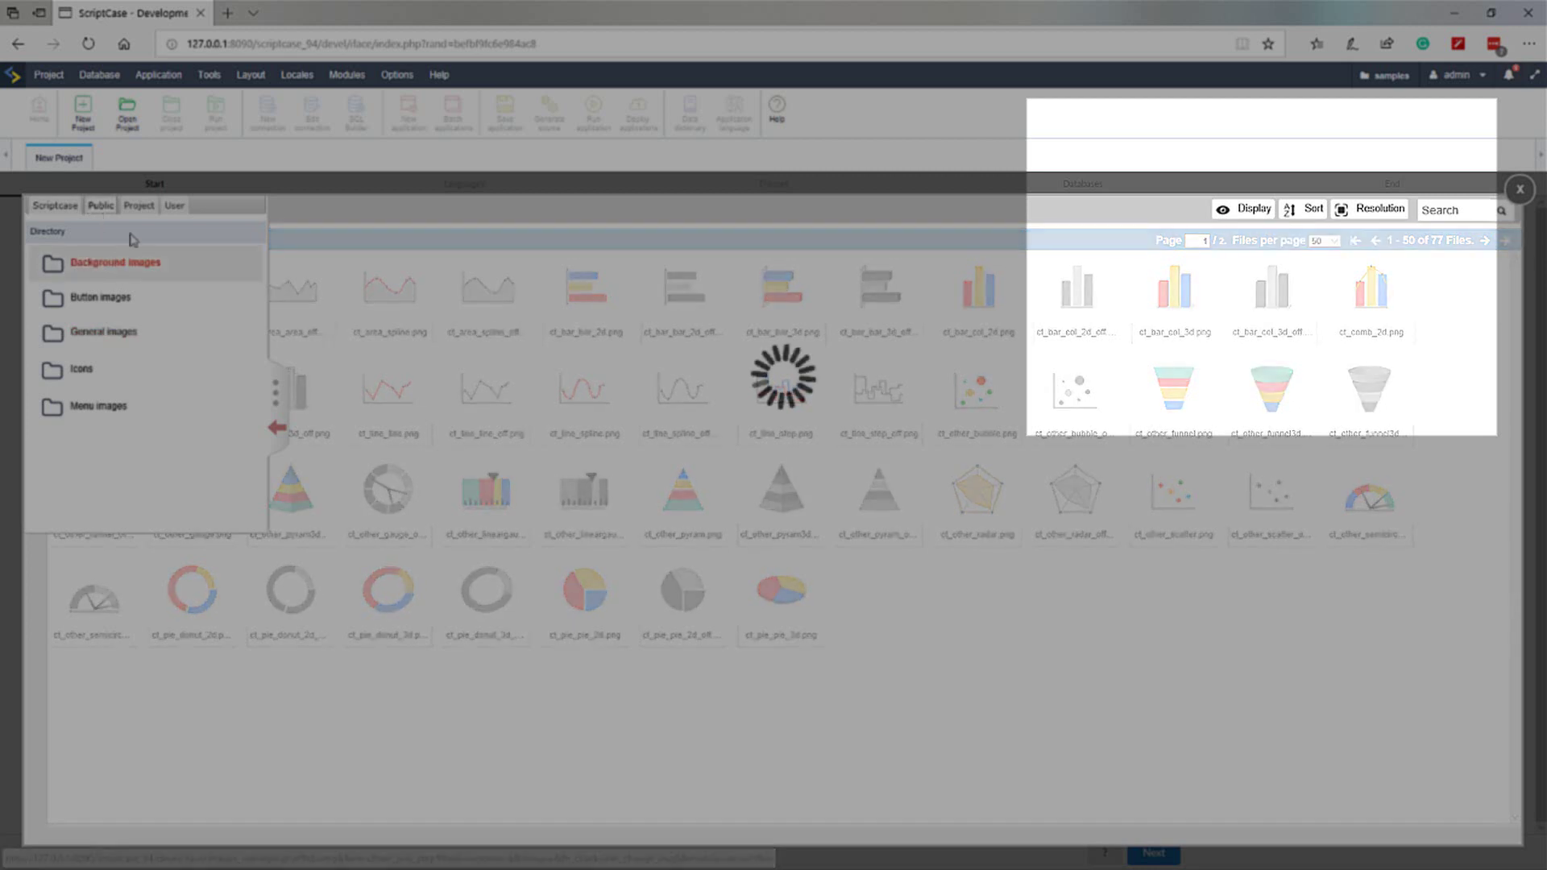
pyautogui.click(138, 206)
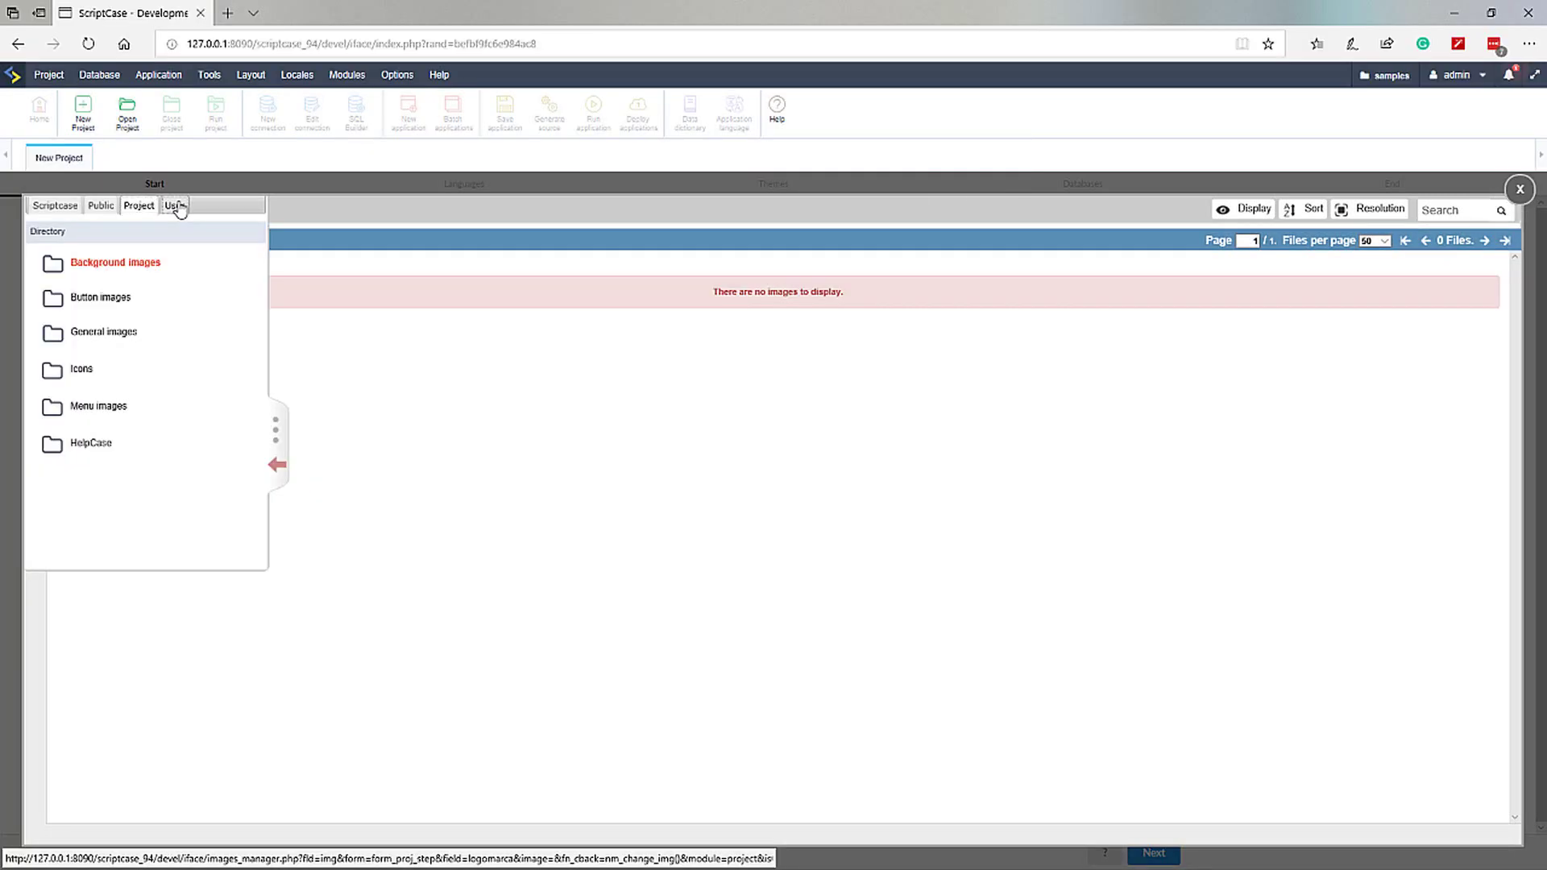
pyautogui.click(174, 206)
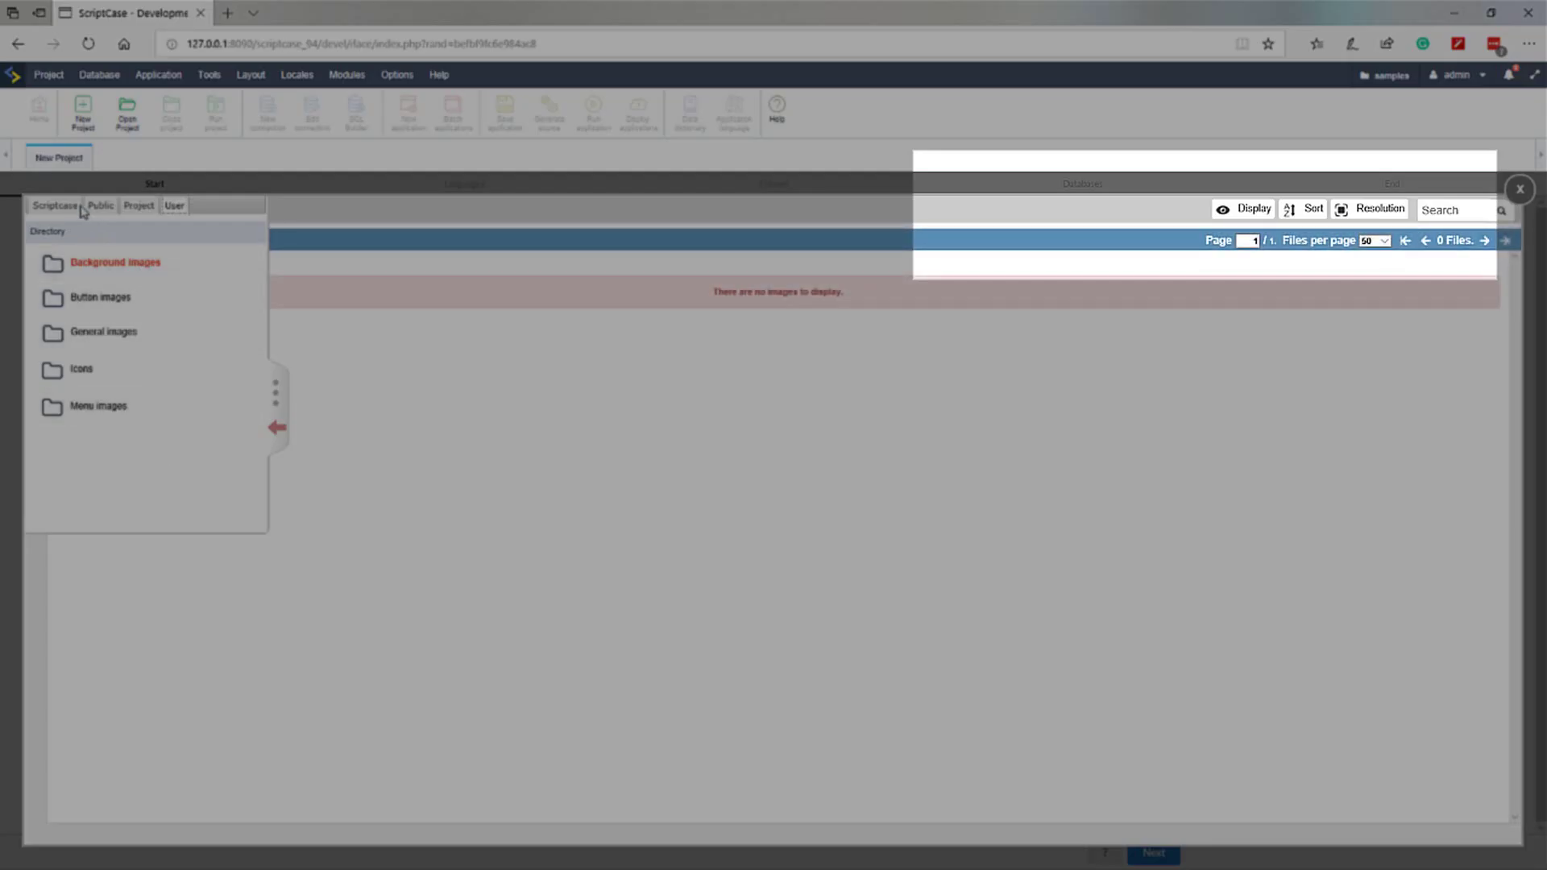
pyautogui.click(57, 207)
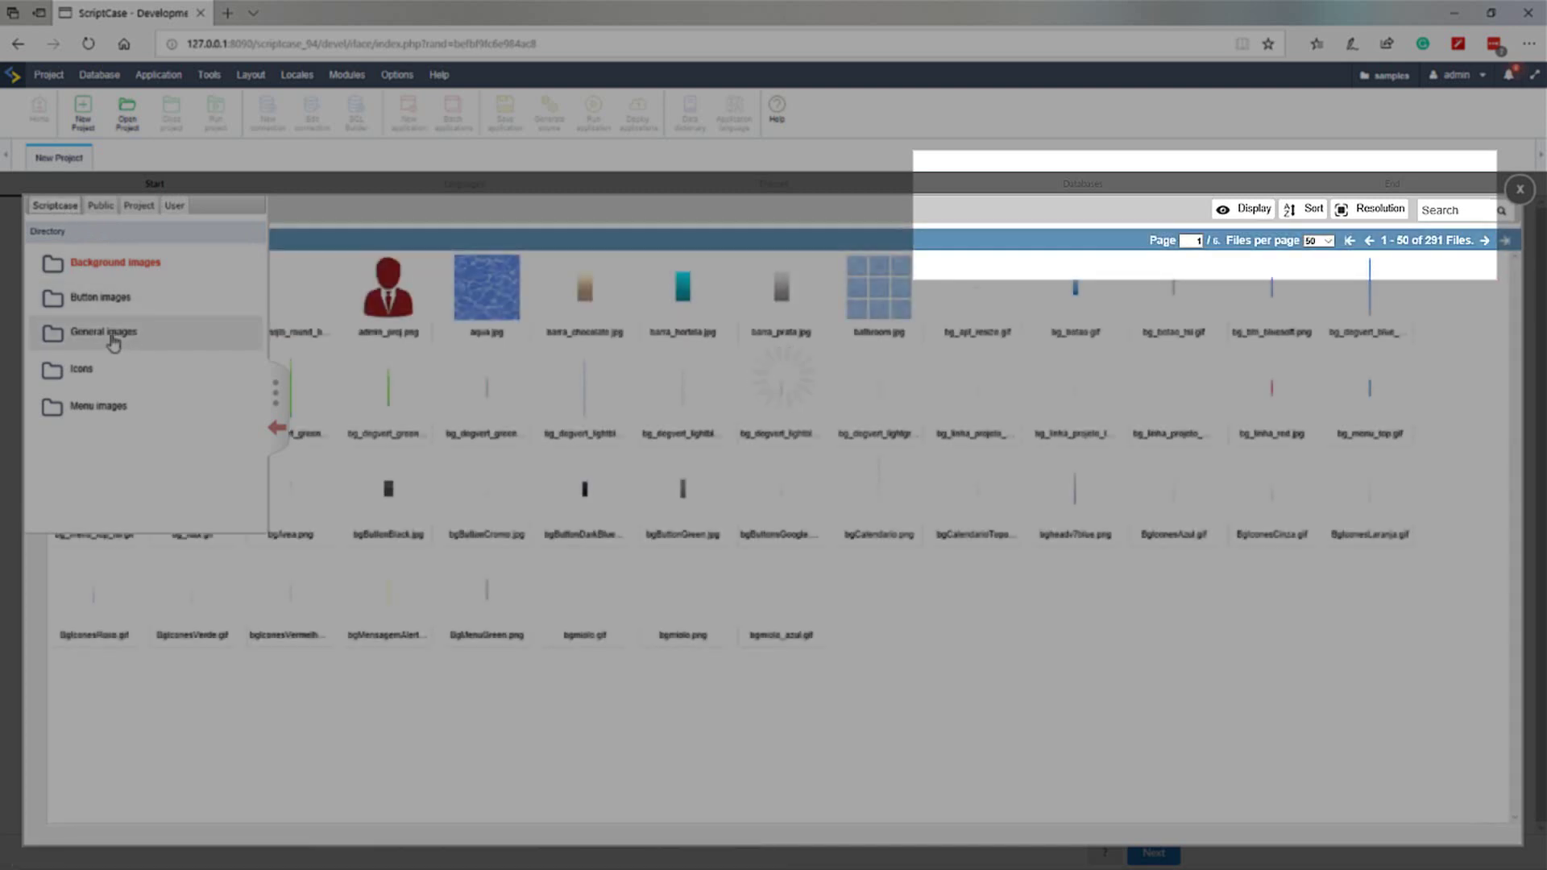
pyautogui.click(105, 332)
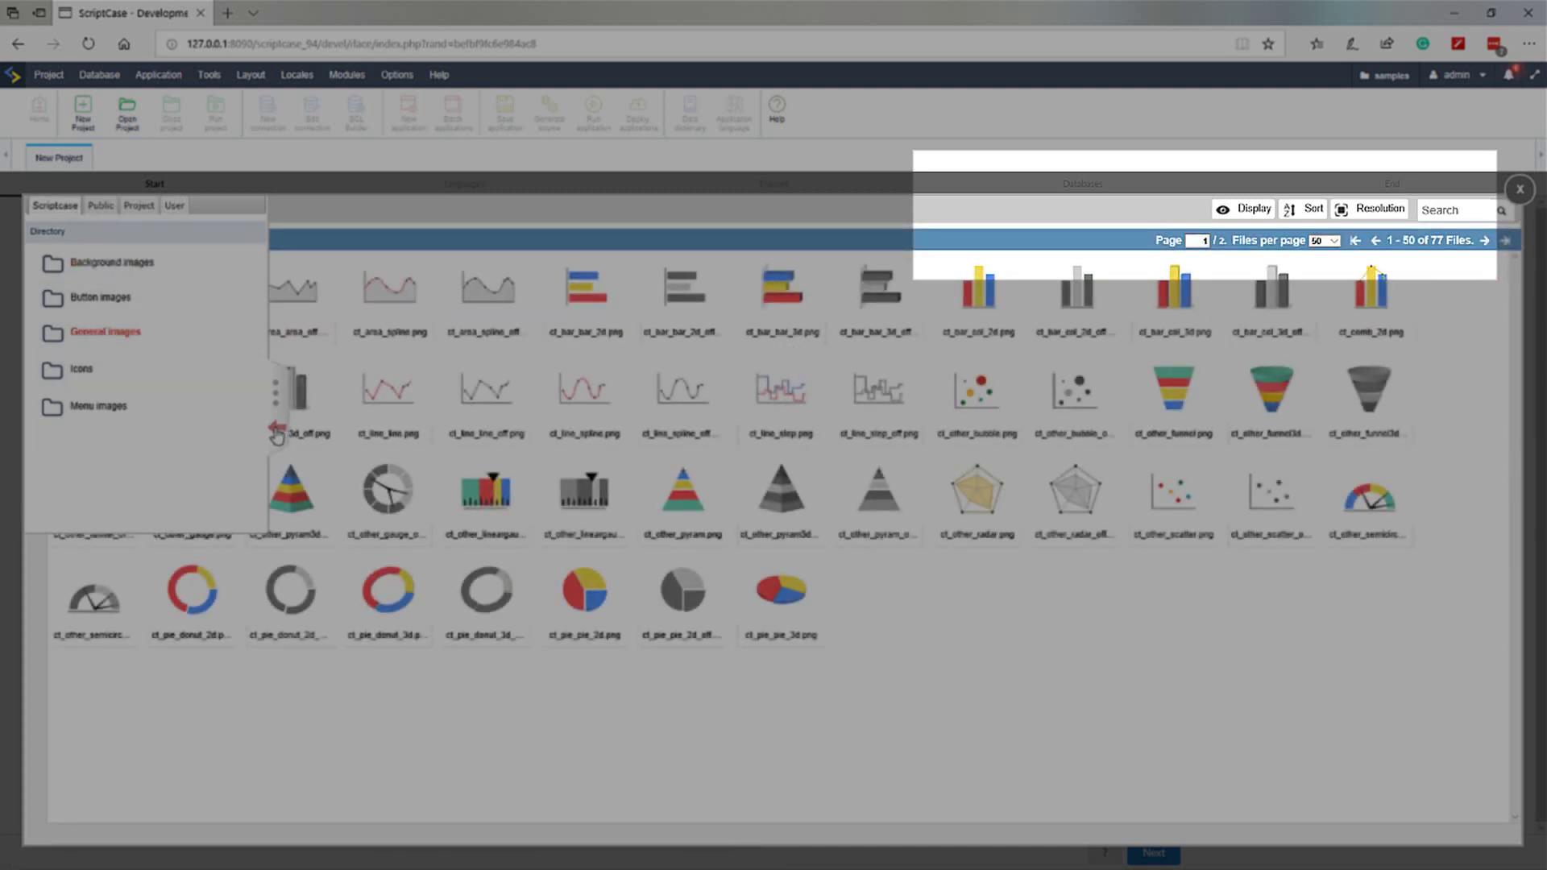
# Compare the file commands for Scriptcase general images and Public background images, and open and close the image upload dialog
pyautogui.click(277, 433)
pyautogui.click(81, 211)
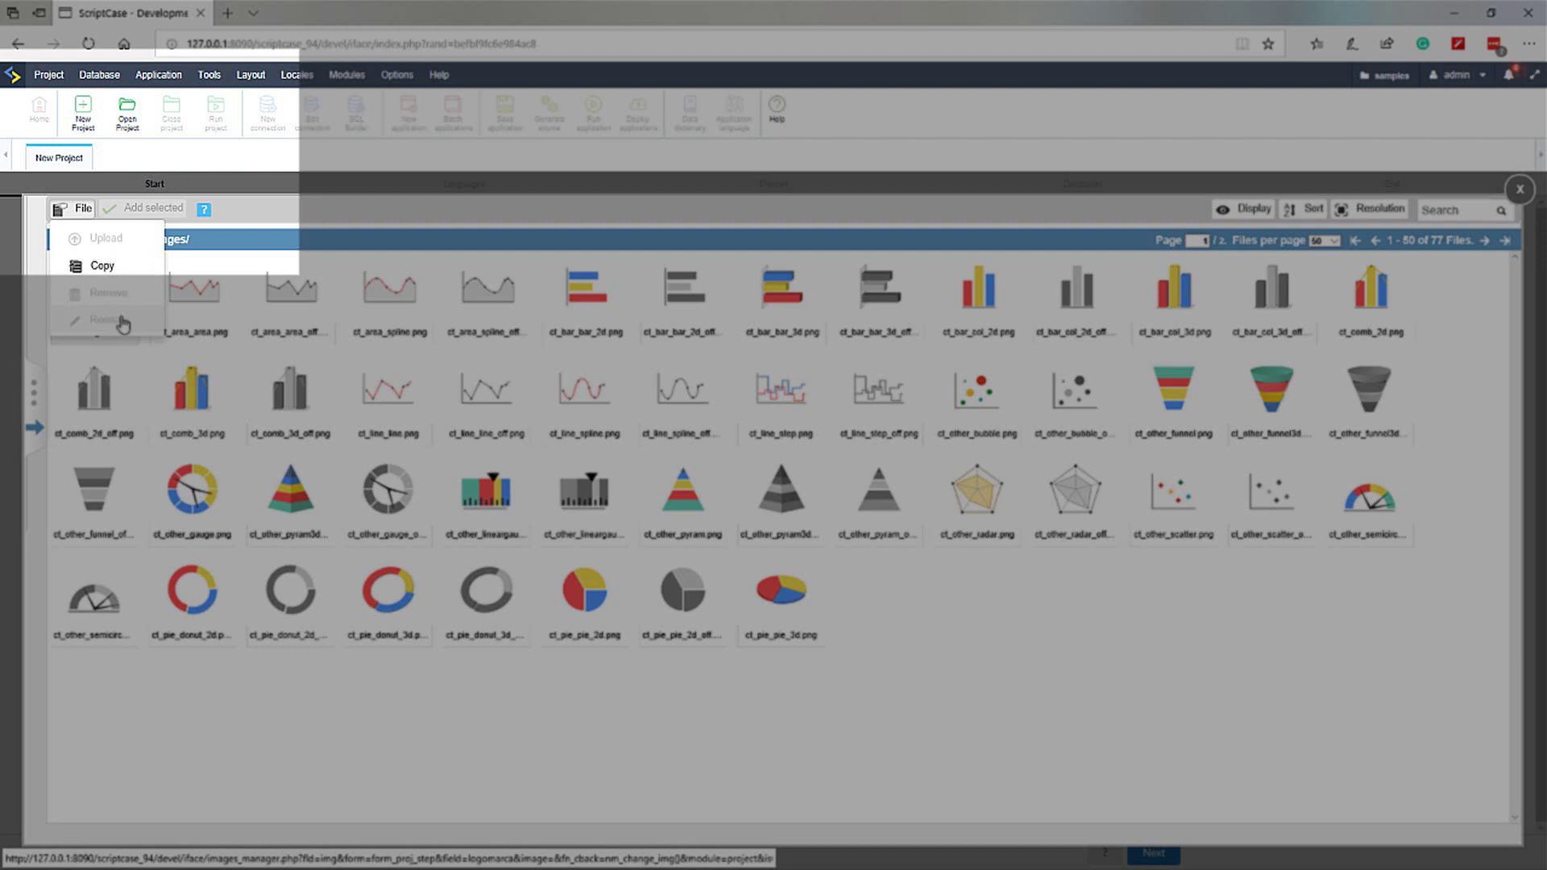
pyautogui.click(34, 427)
pyautogui.click(154, 262)
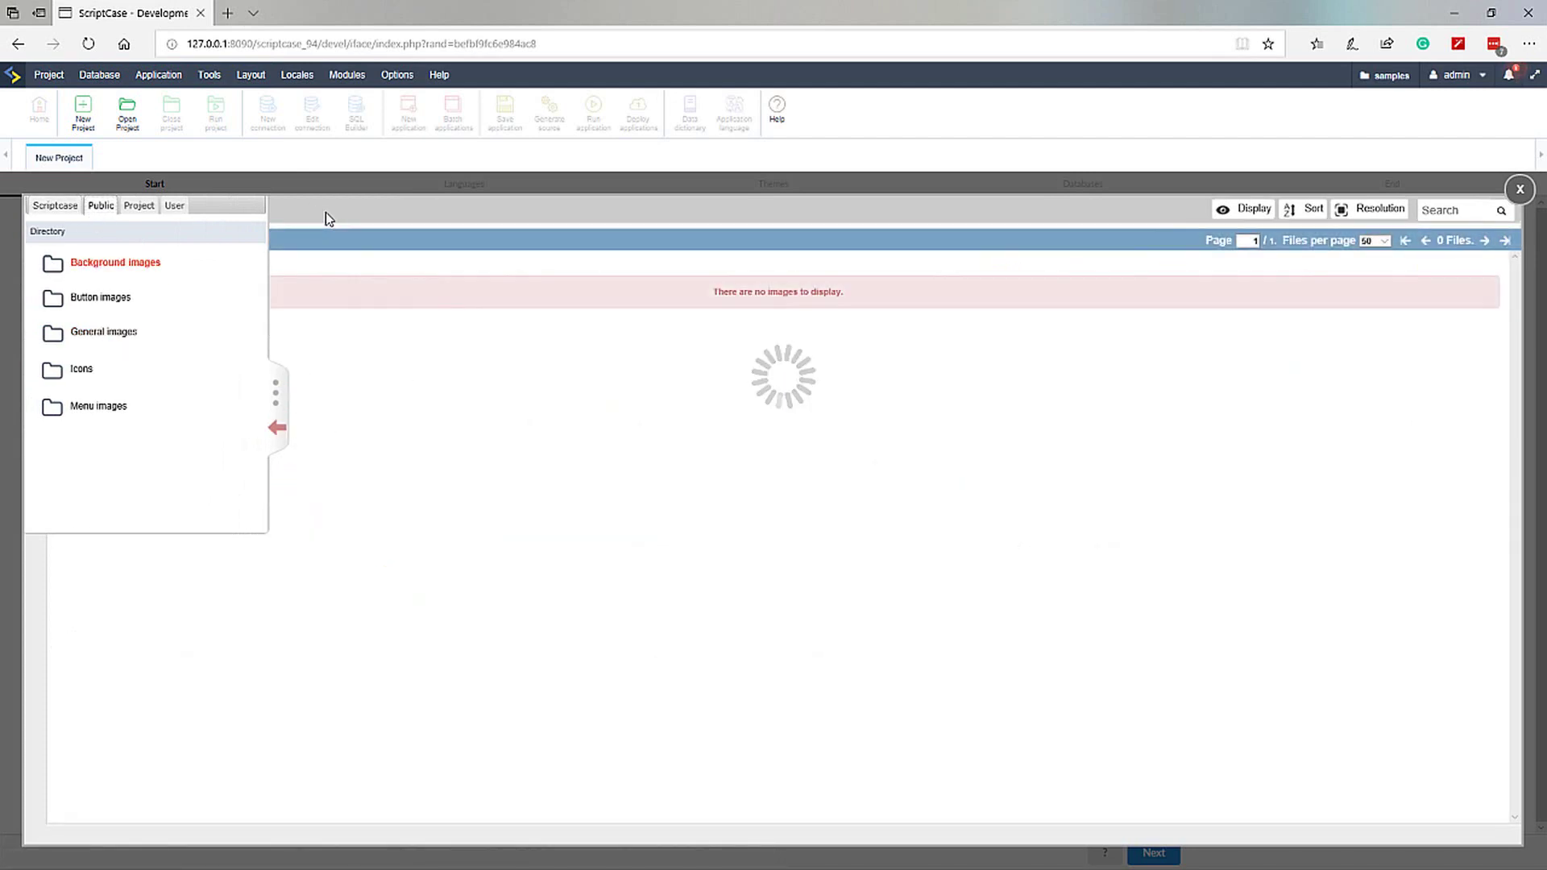
pyautogui.click(277, 421)
pyautogui.click(74, 211)
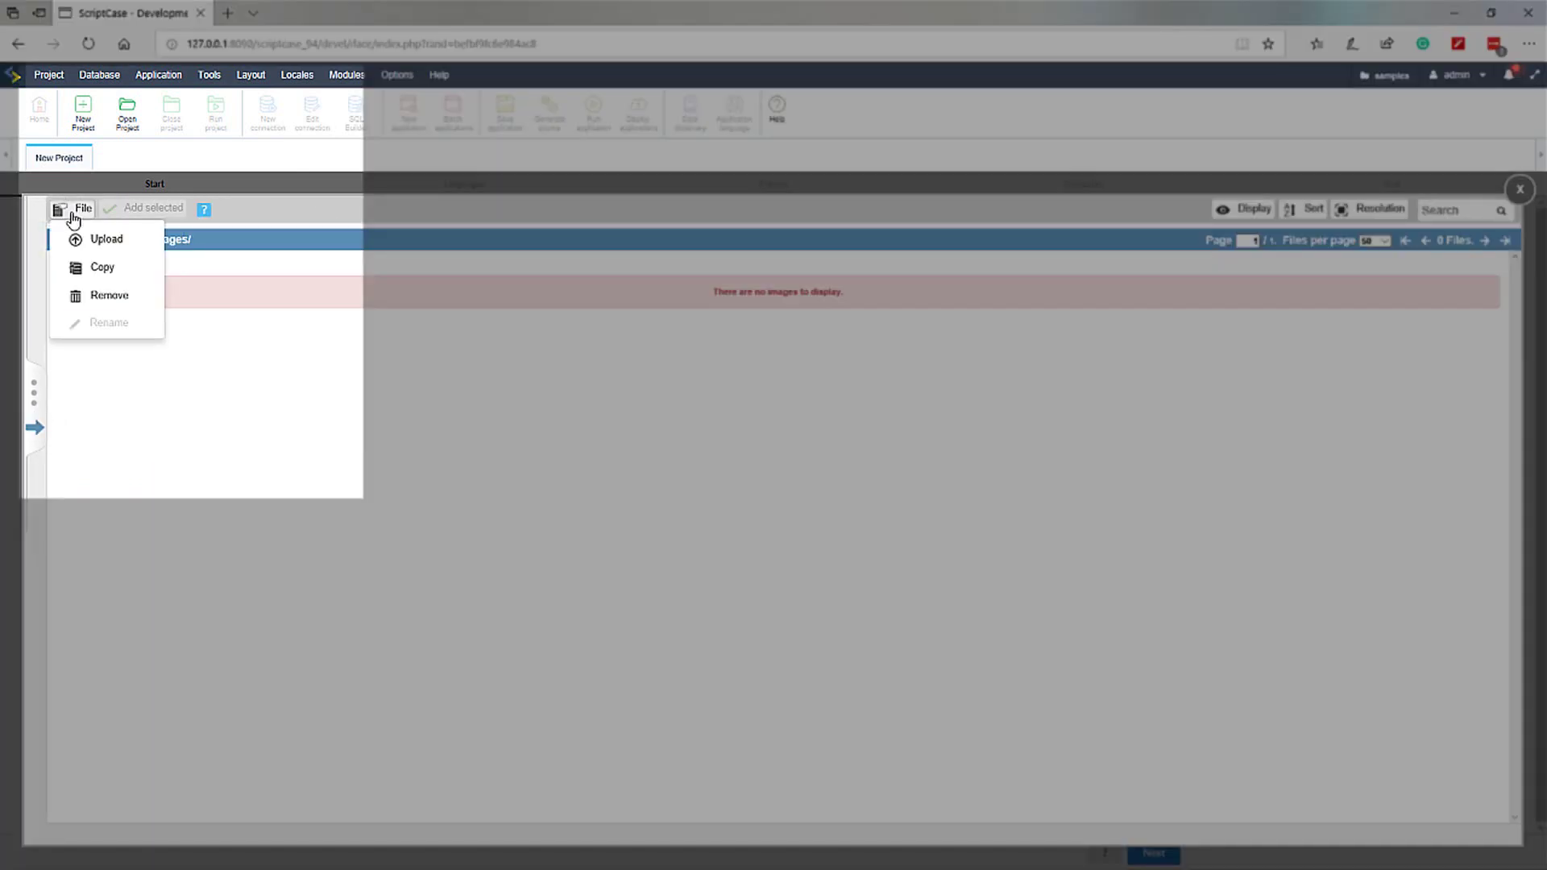
pyautogui.click(108, 239)
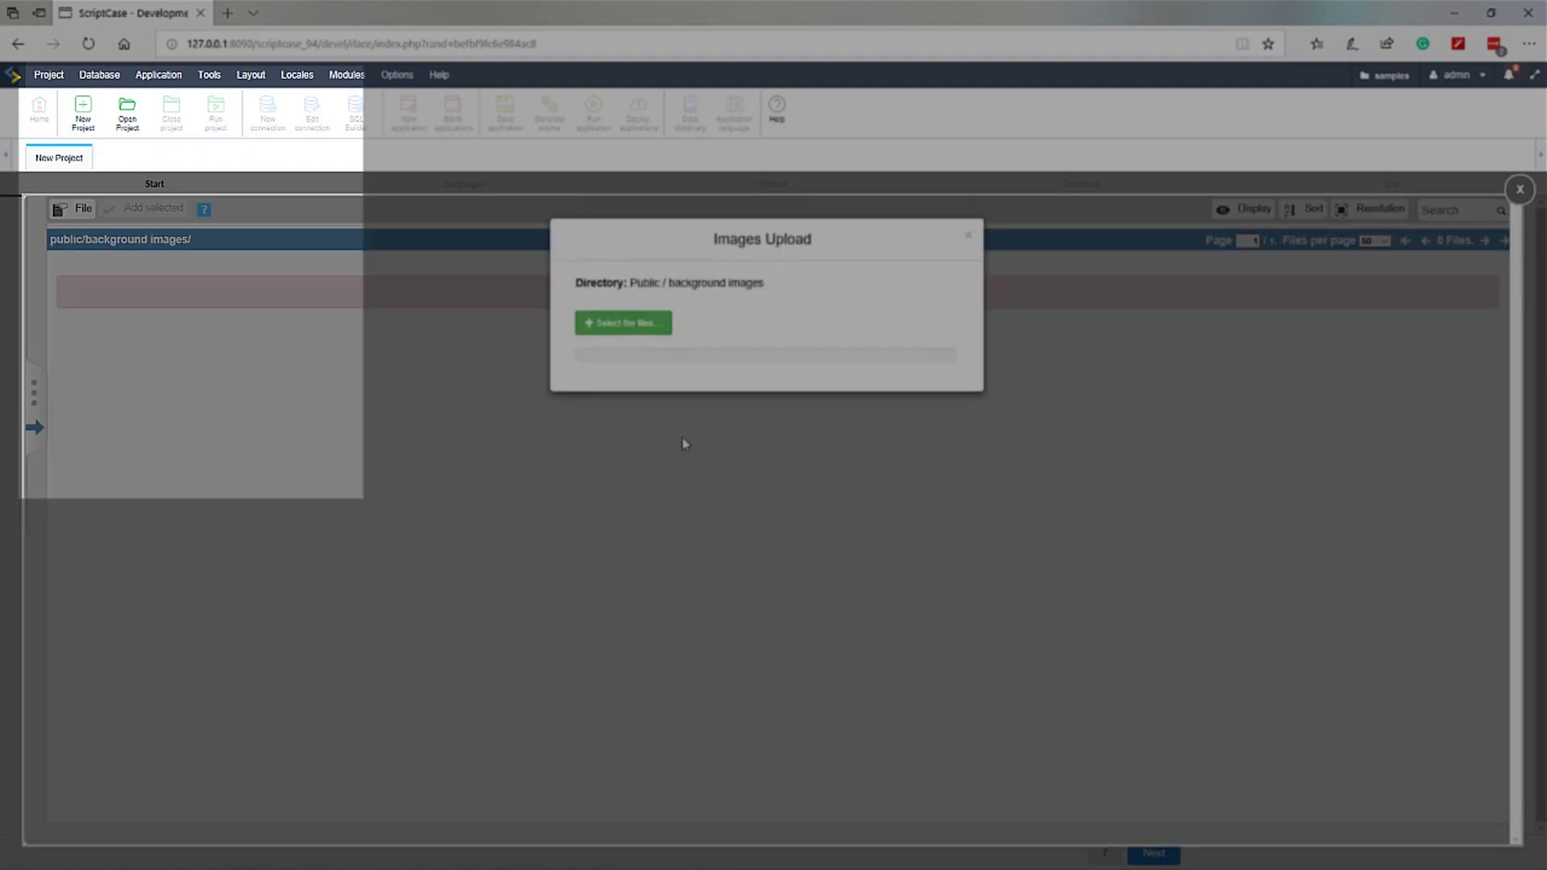
pyautogui.click(655, 467)
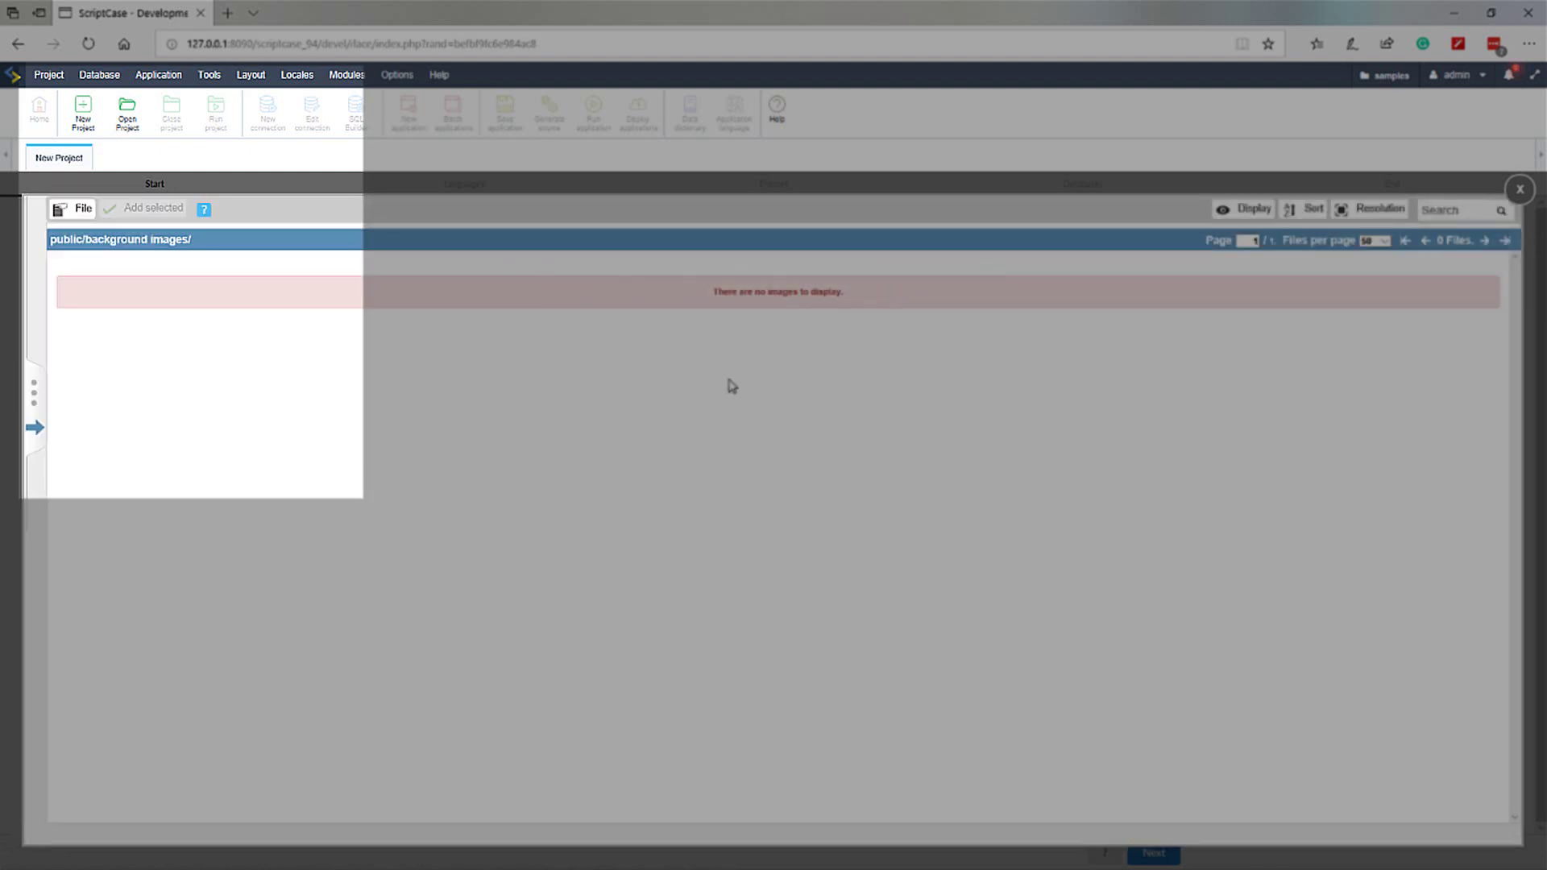
# Return to Scriptcase's General images directory and select logo.png on the second page
pyautogui.click(34, 428)
pyautogui.click(50, 207)
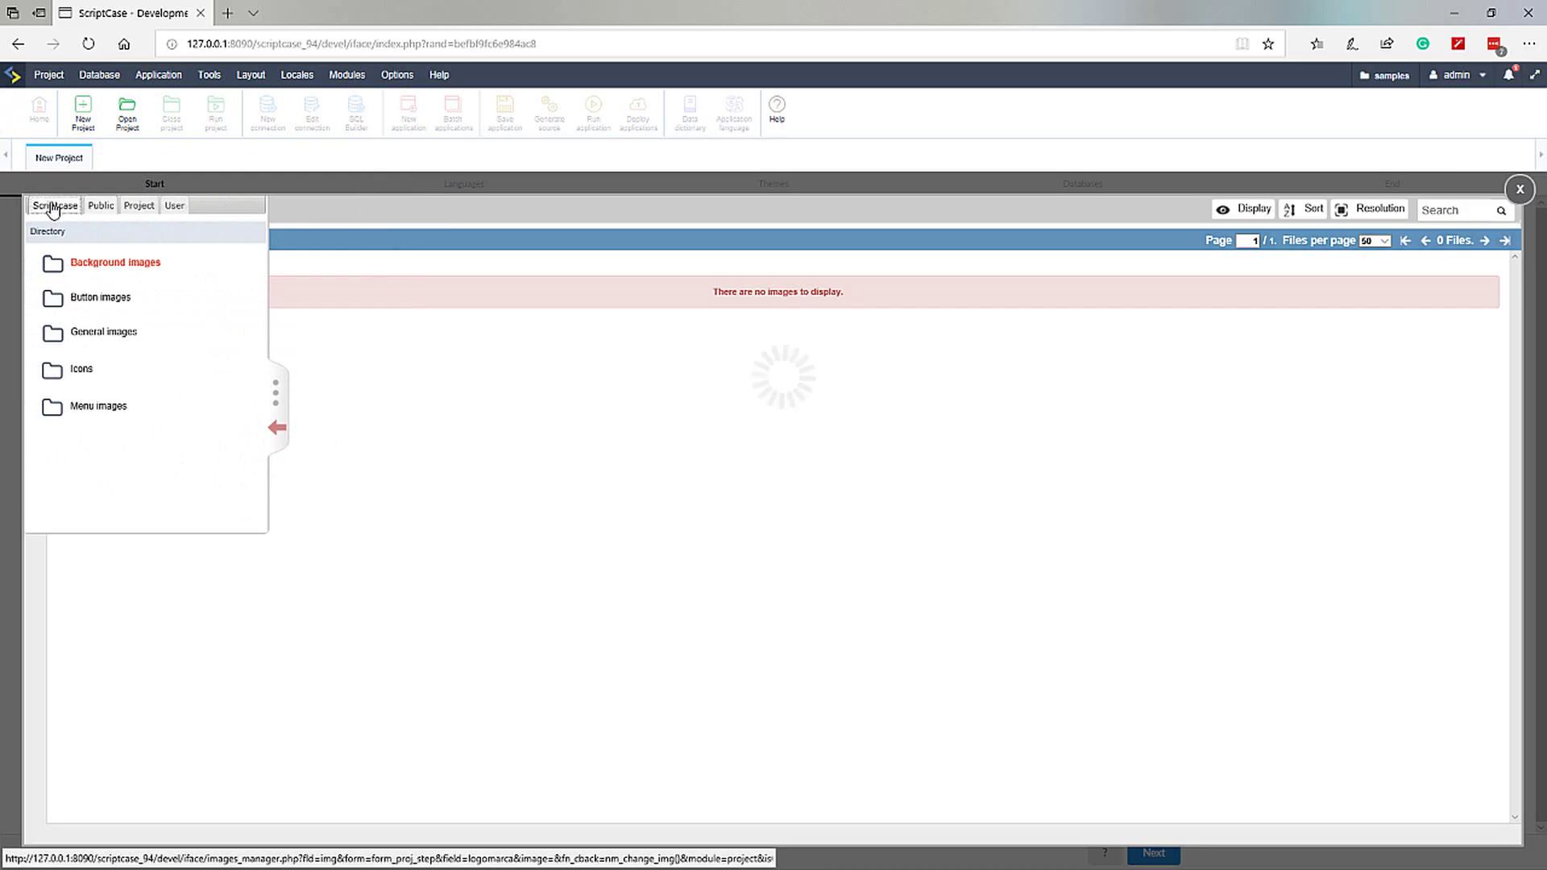
pyautogui.click(107, 334)
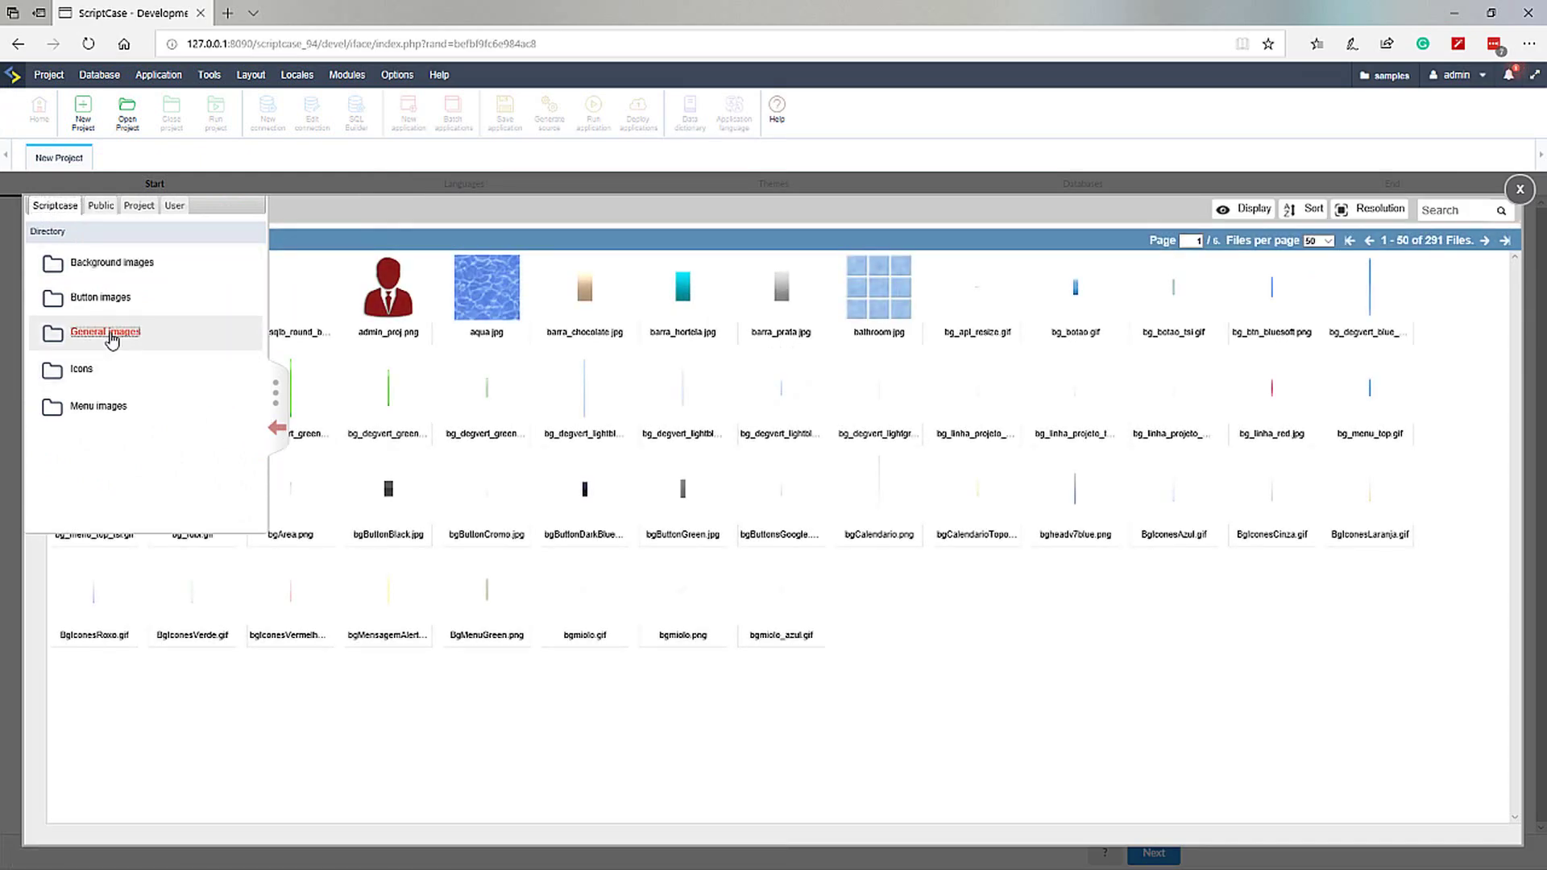
pyautogui.click(278, 434)
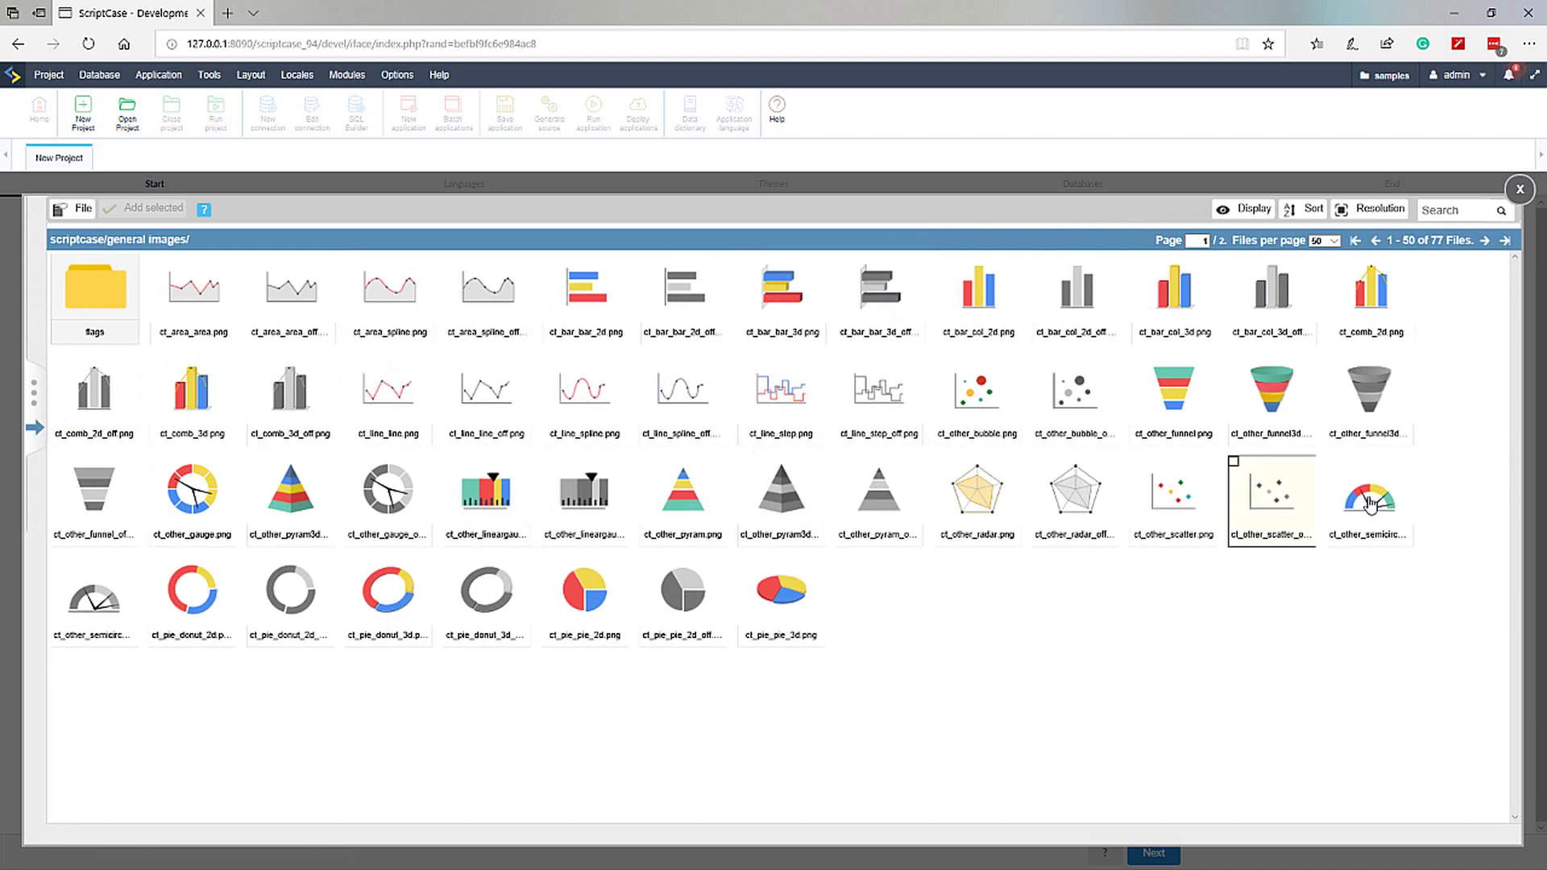
pyautogui.click(1485, 240)
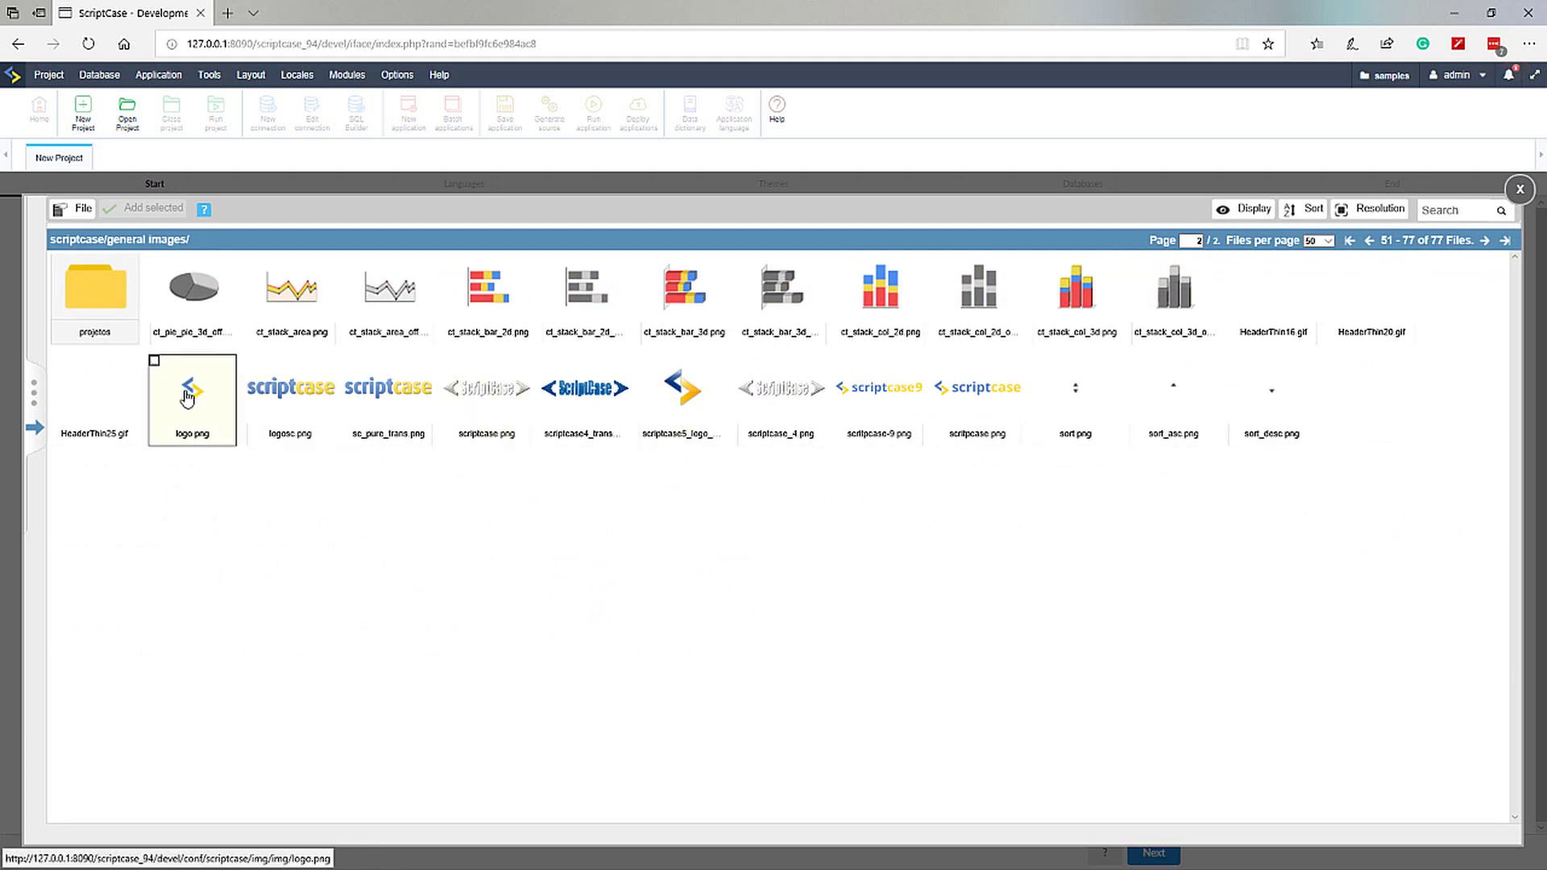
pyautogui.click(154, 362)
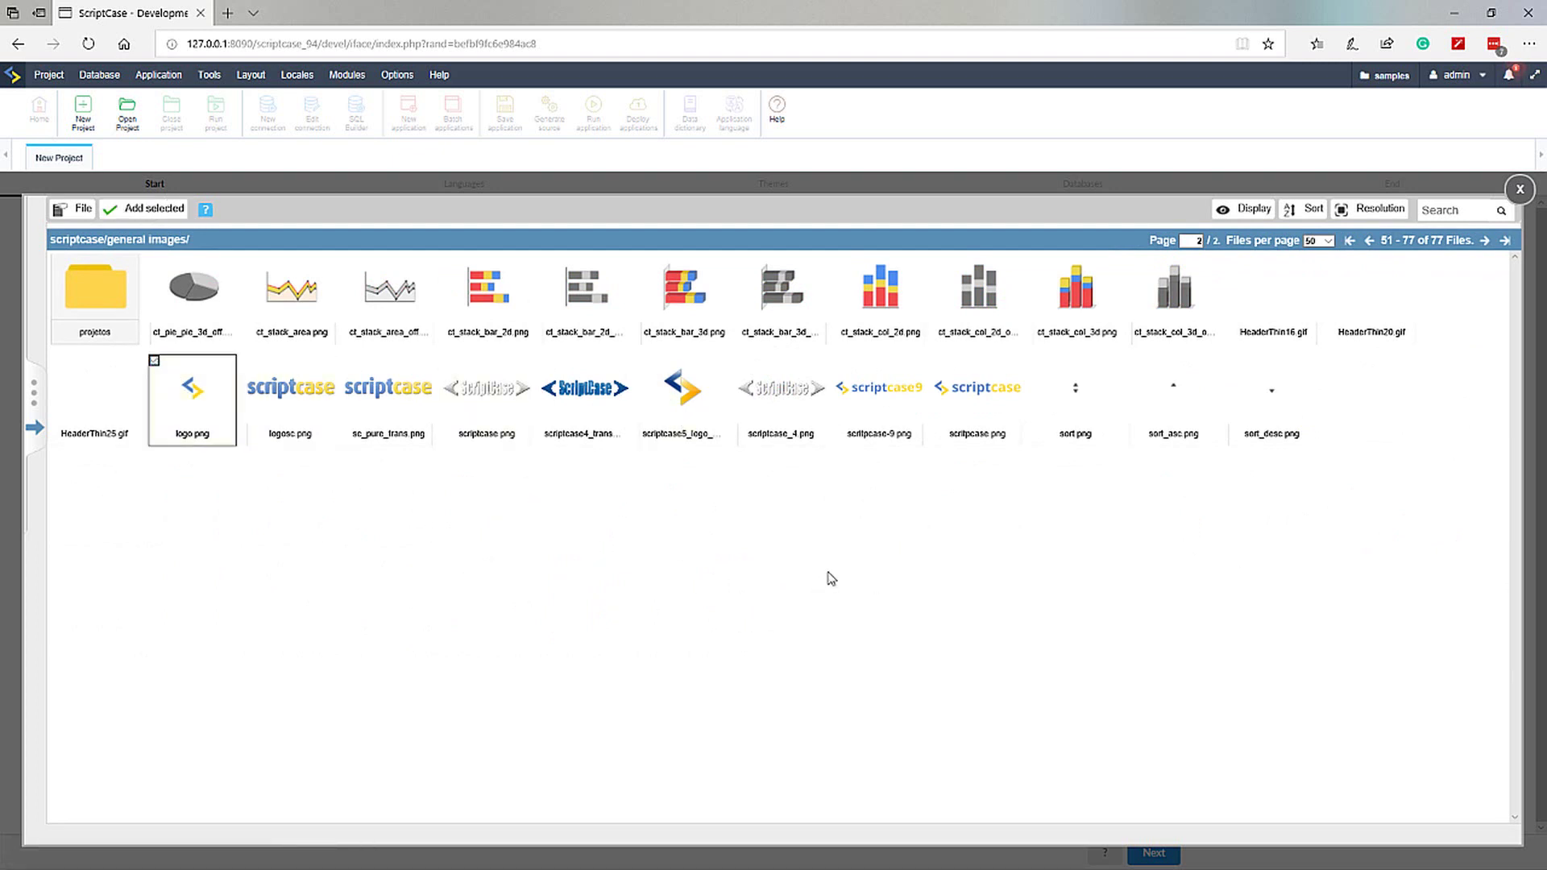
# Try the 16x16 px and 12x12 px resolution filters, reset the filter to Any, and view the sorting options
pyautogui.click(1373, 211)
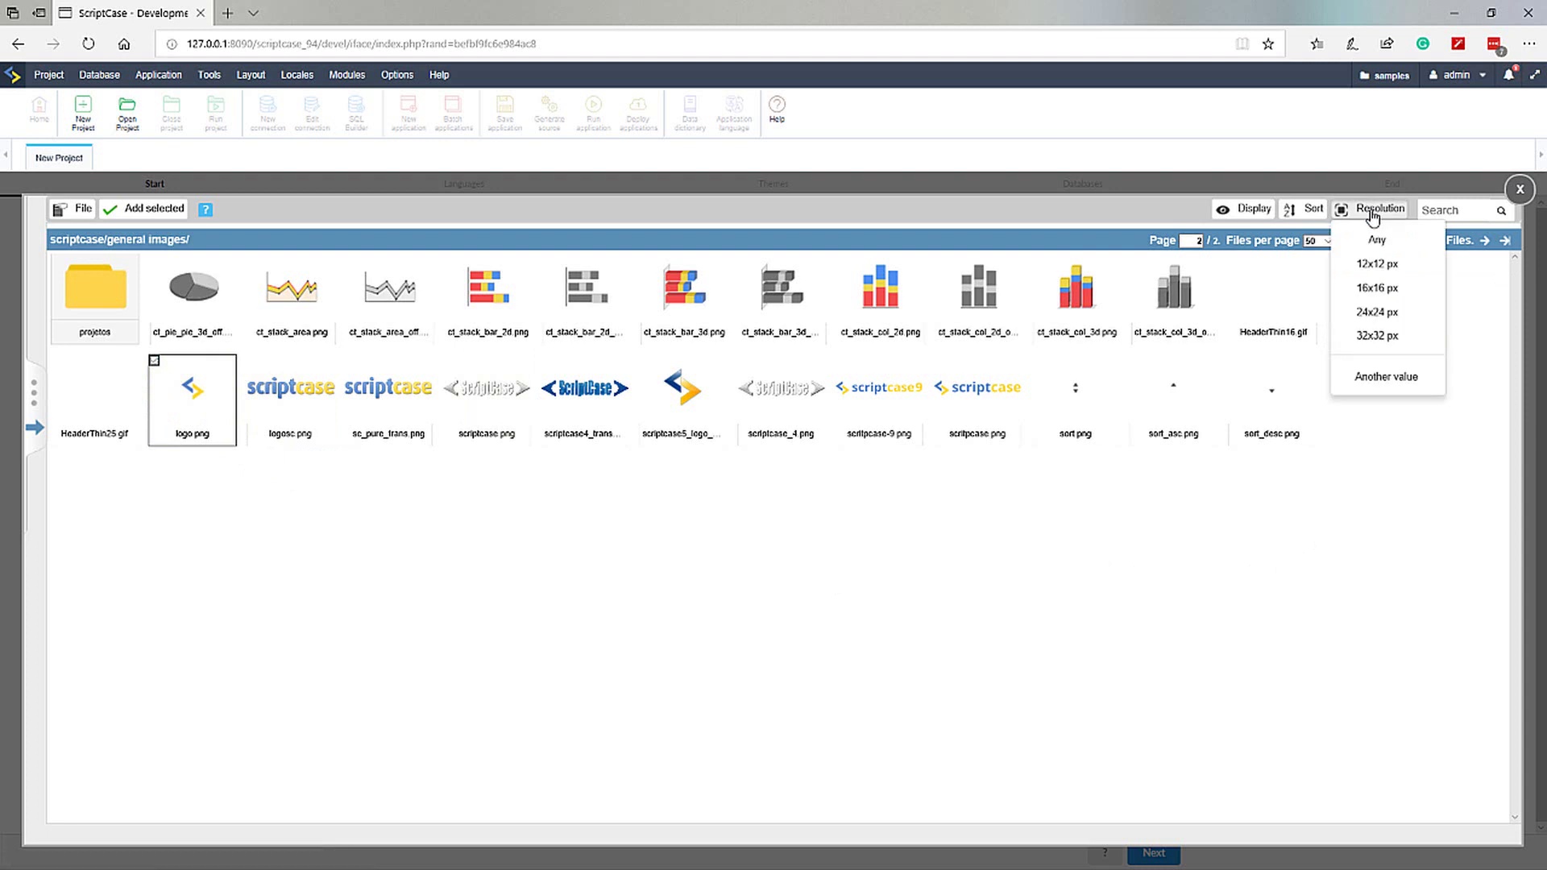
pyautogui.click(1378, 289)
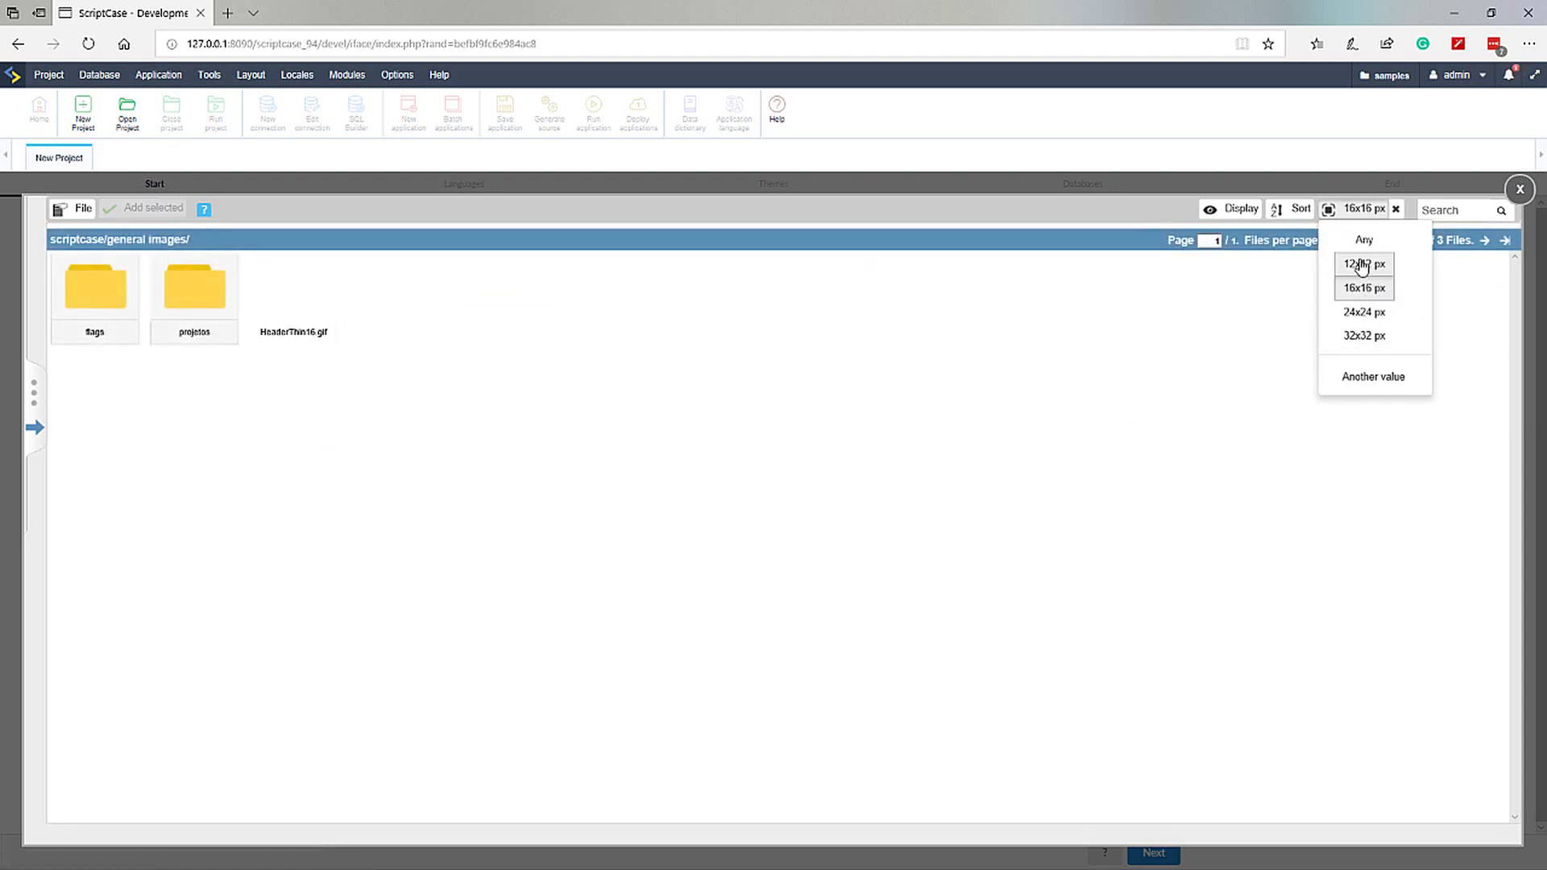
pyautogui.click(1380, 266)
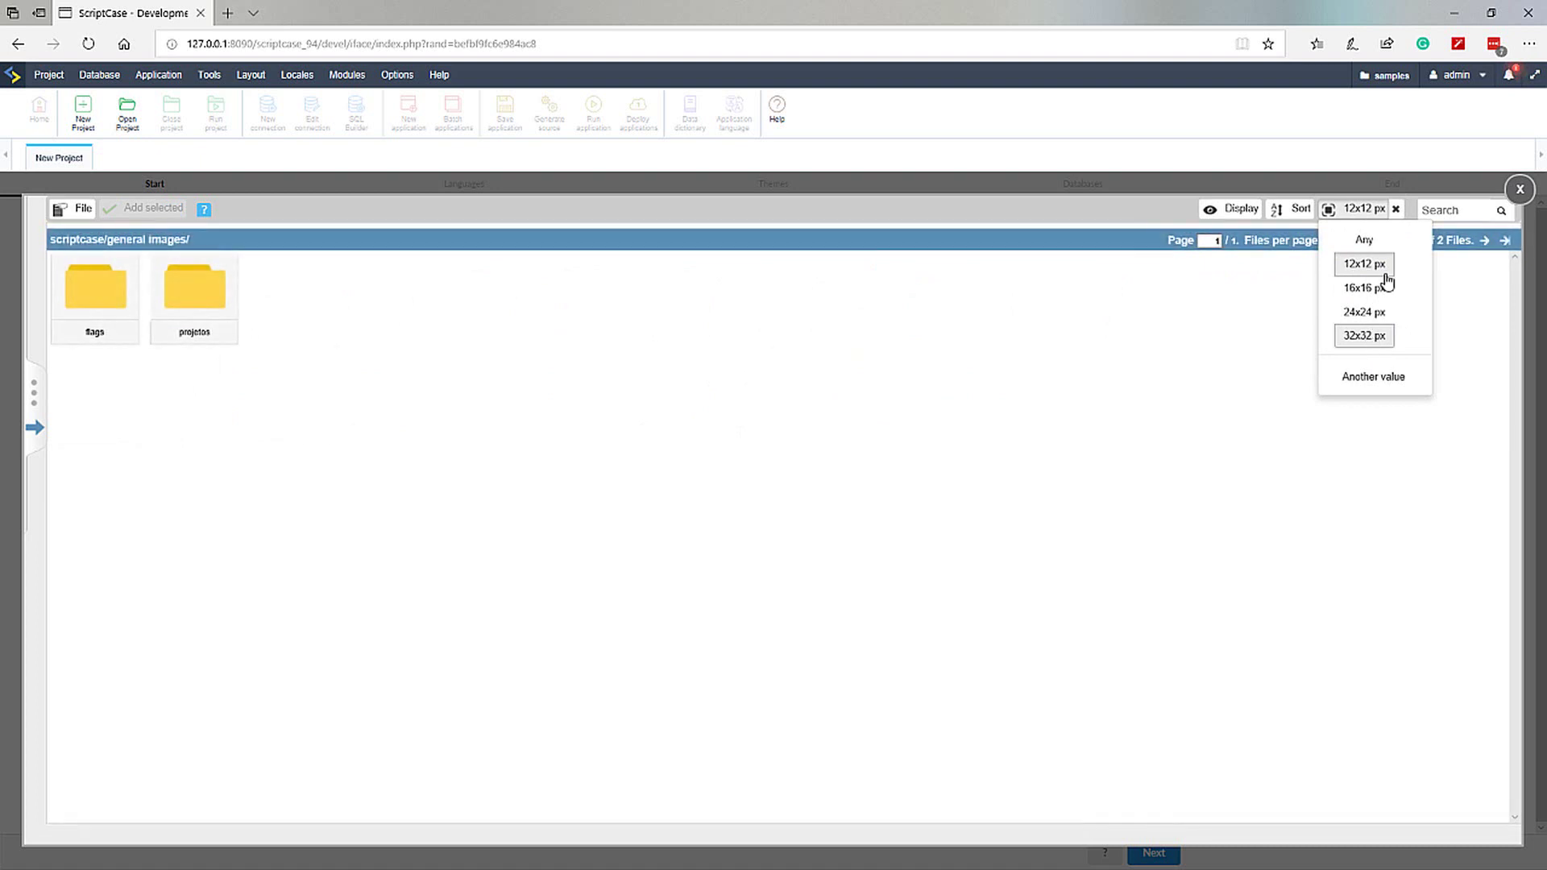
pyautogui.click(1364, 239)
pyautogui.click(1311, 213)
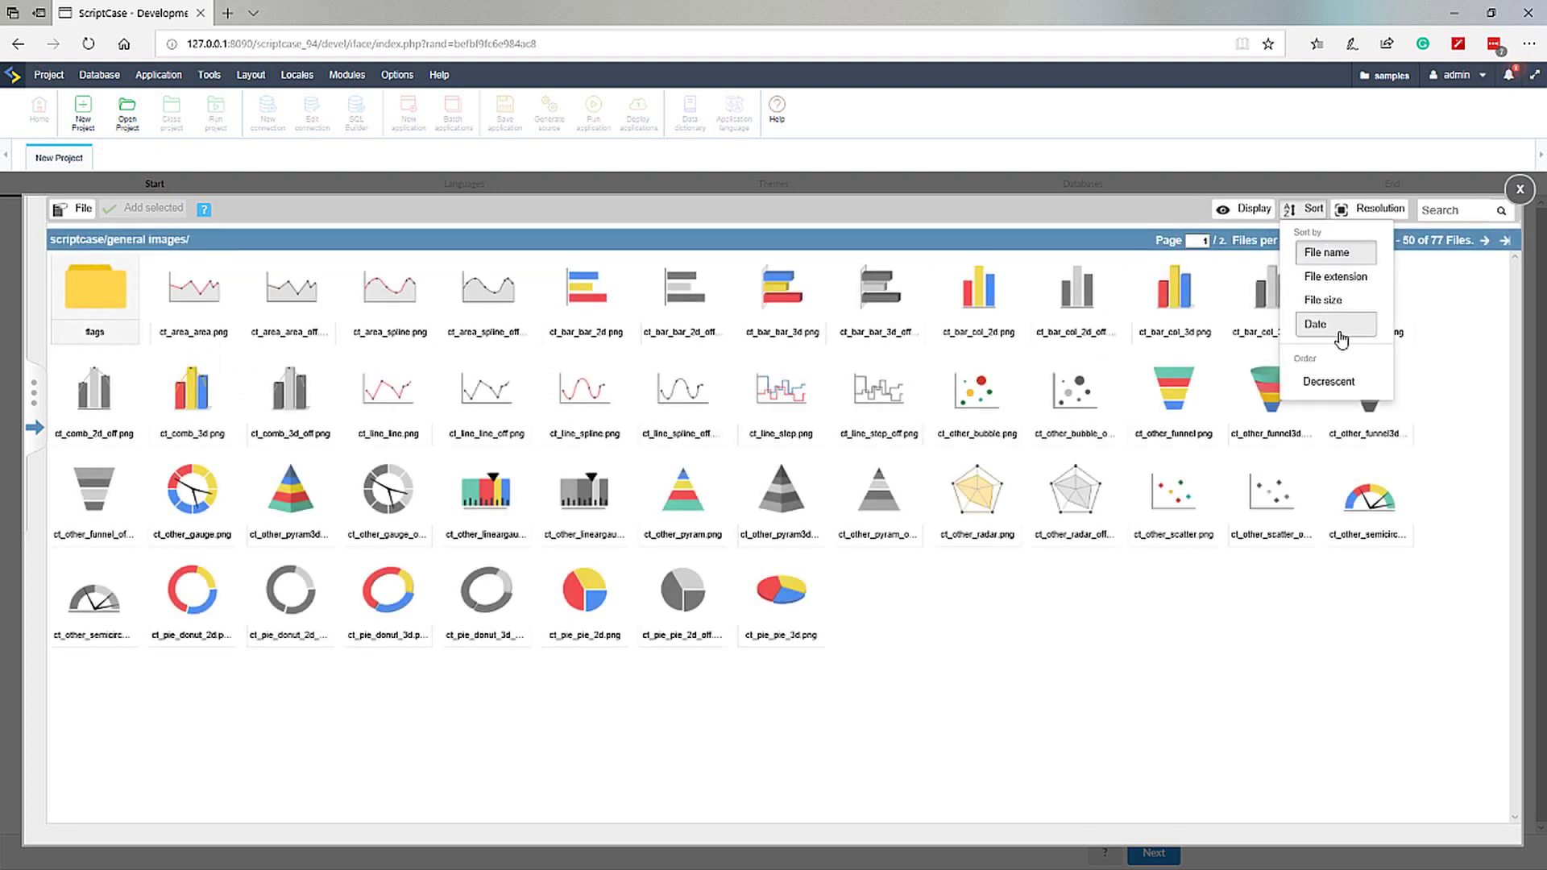
# Display the date, file size and resolution under each image in the image manager
pyautogui.click(1247, 211)
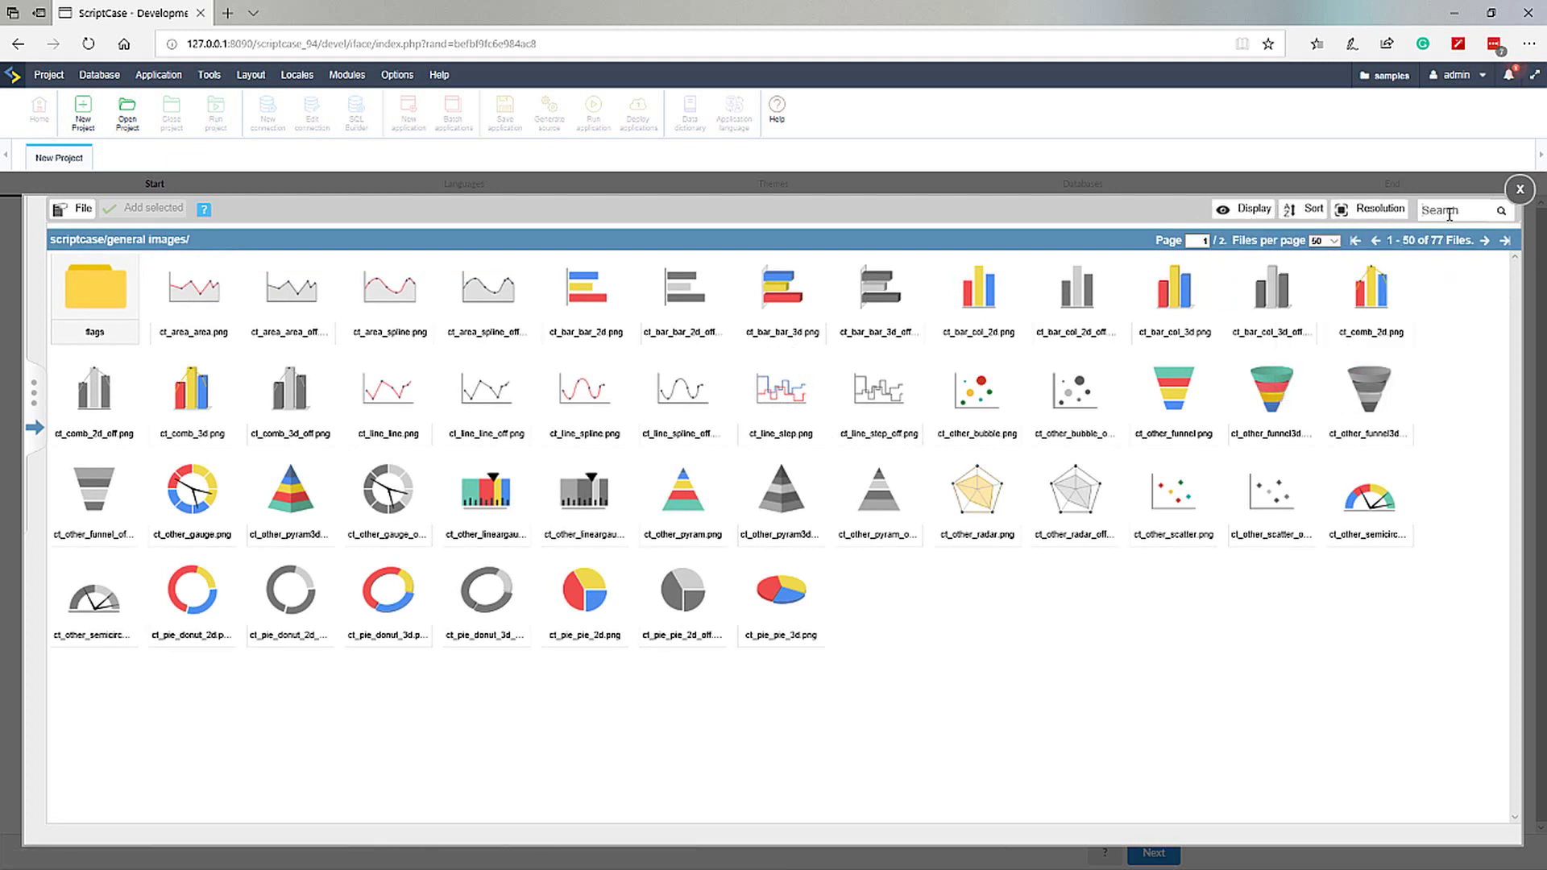
pyautogui.moveTo(1247, 211)
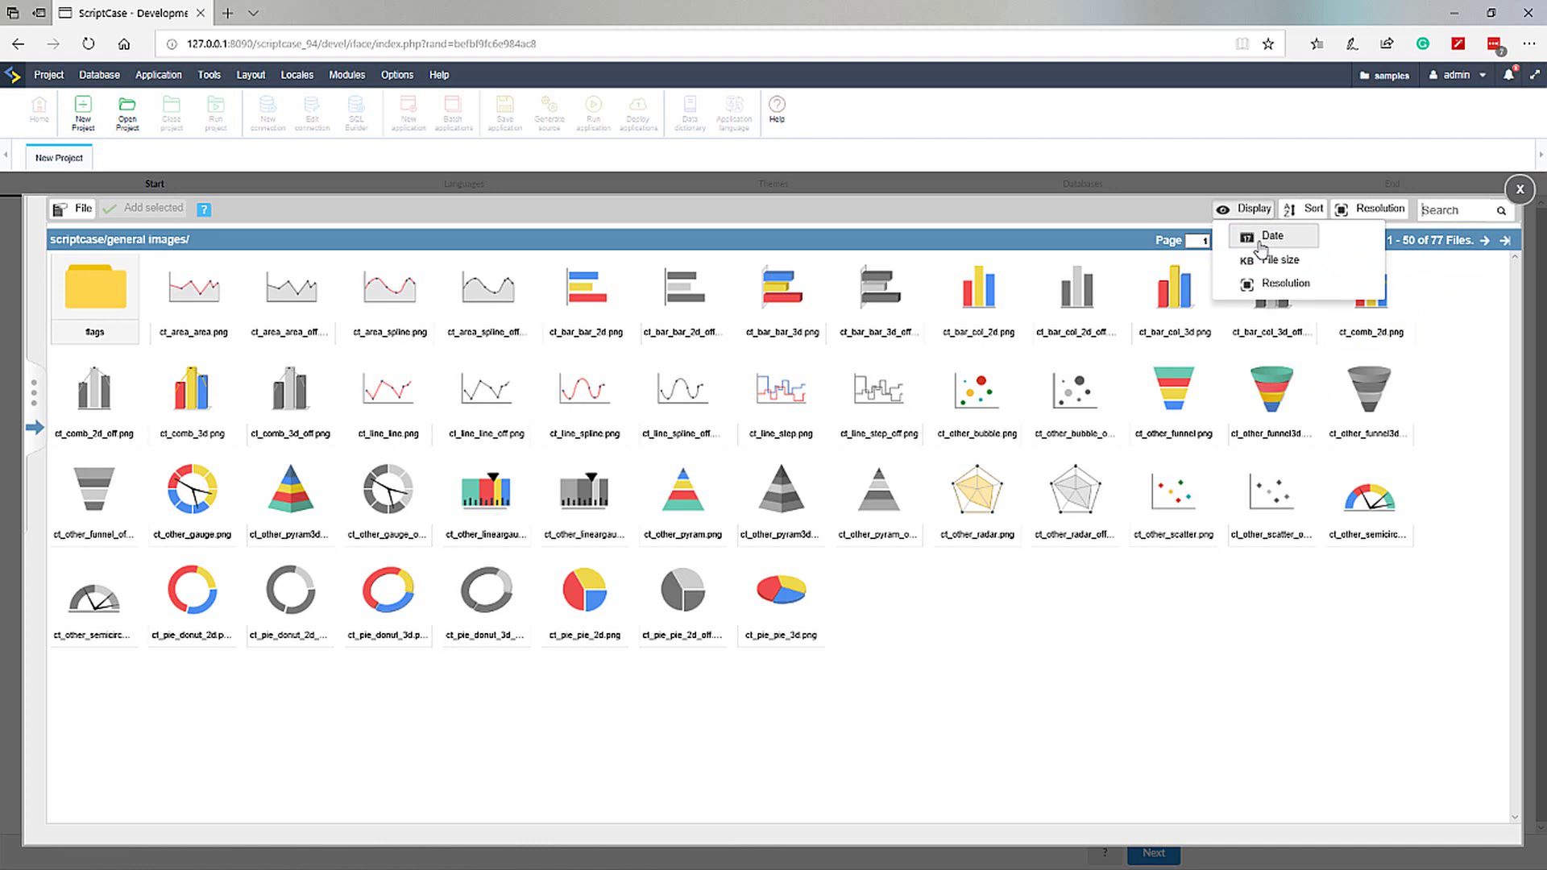
pyautogui.click(1263, 237)
pyautogui.click(1253, 263)
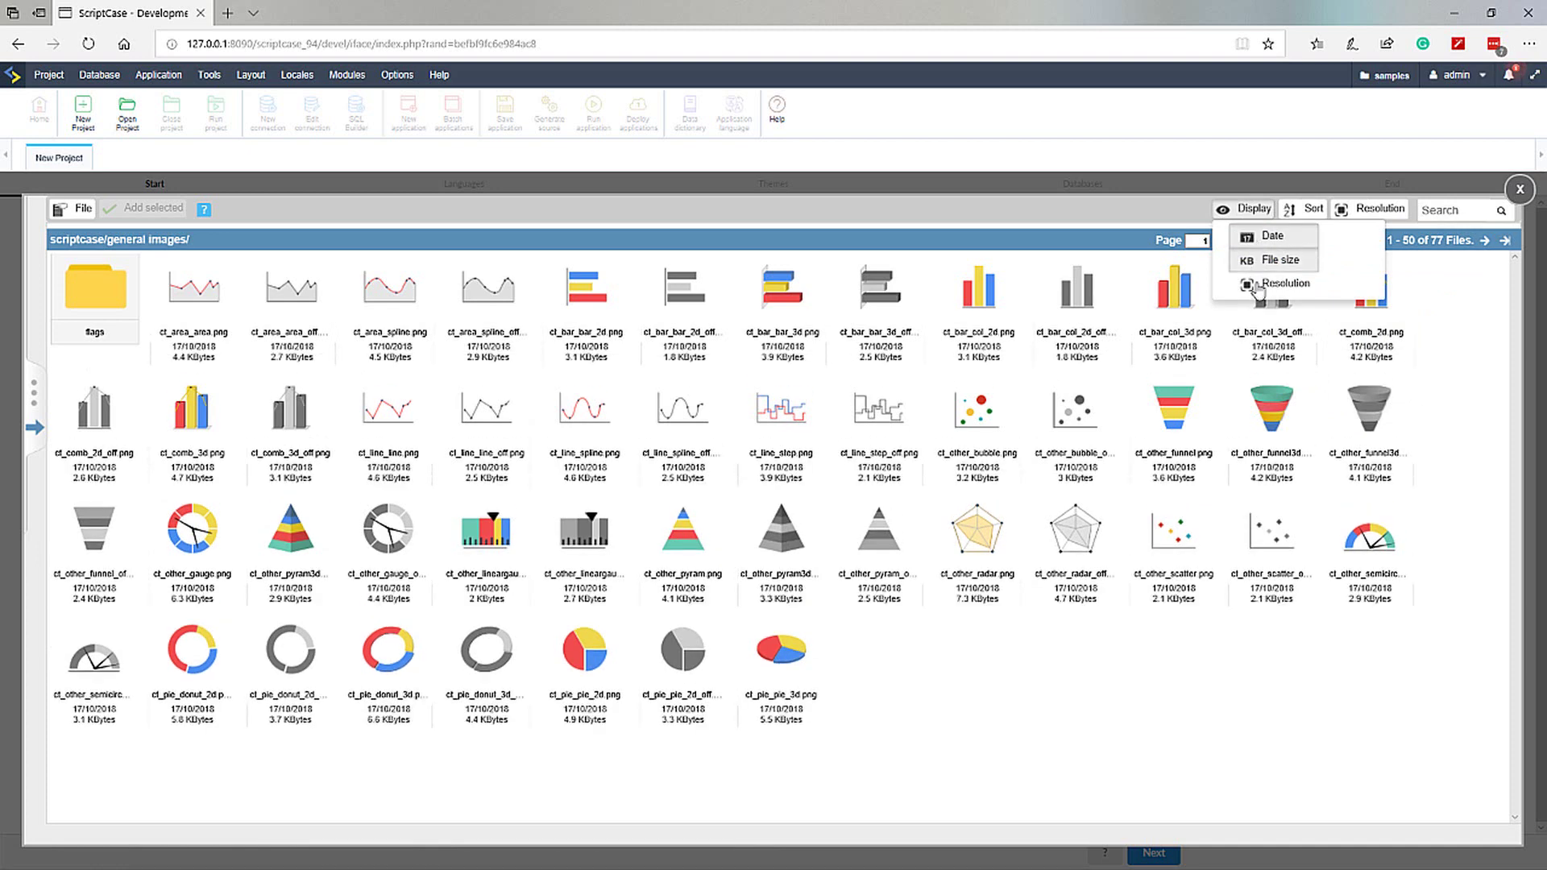
pyautogui.click(1259, 286)
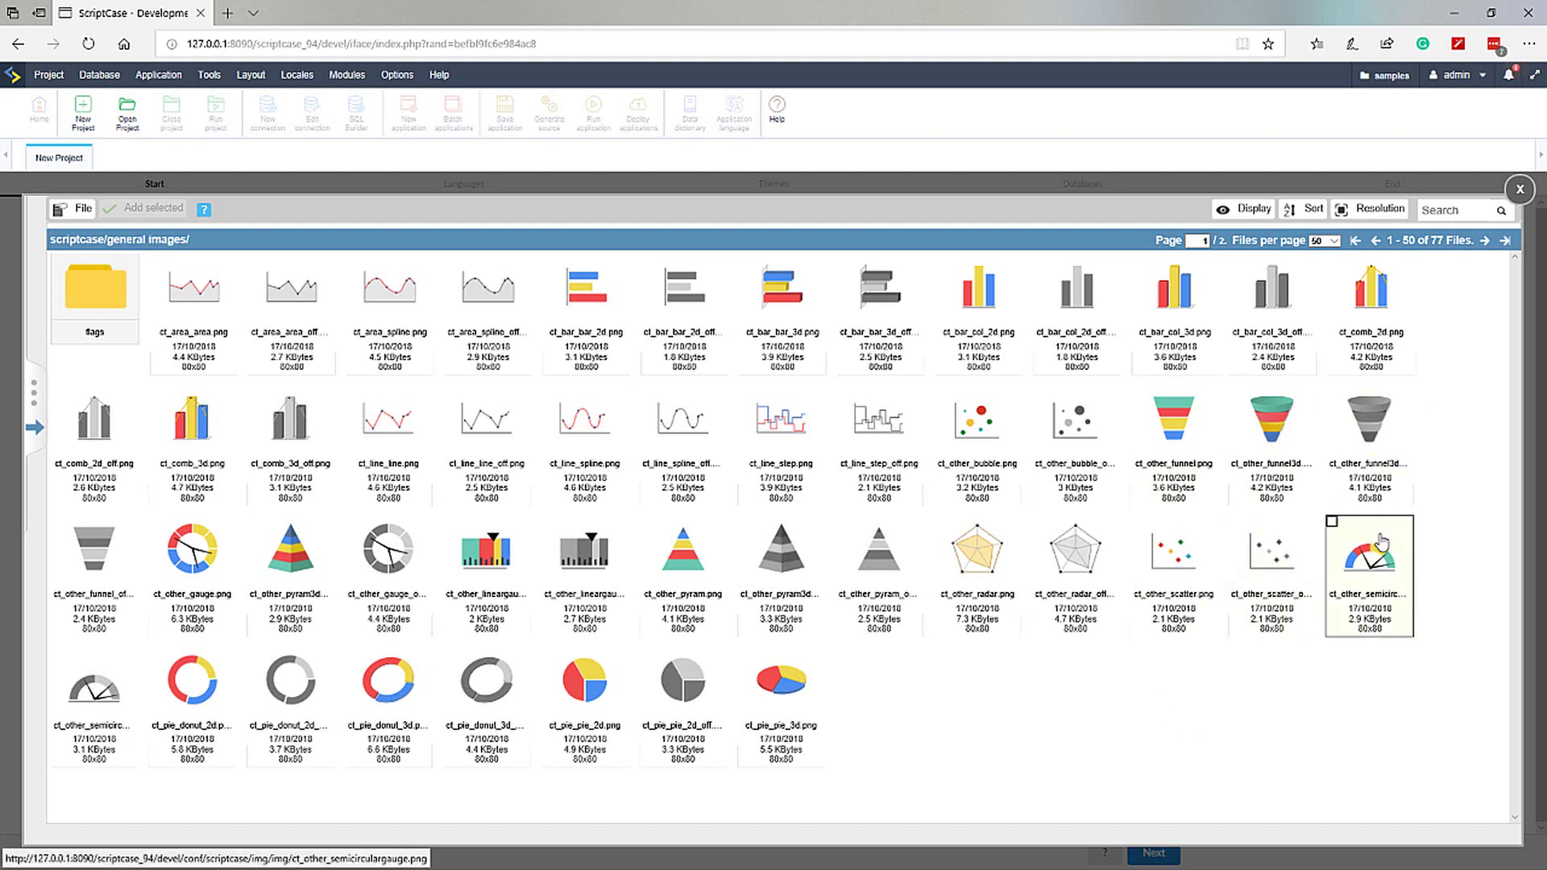
# Select logo.png on the second page of general images and add it as the project icon
pyautogui.click(1484, 240)
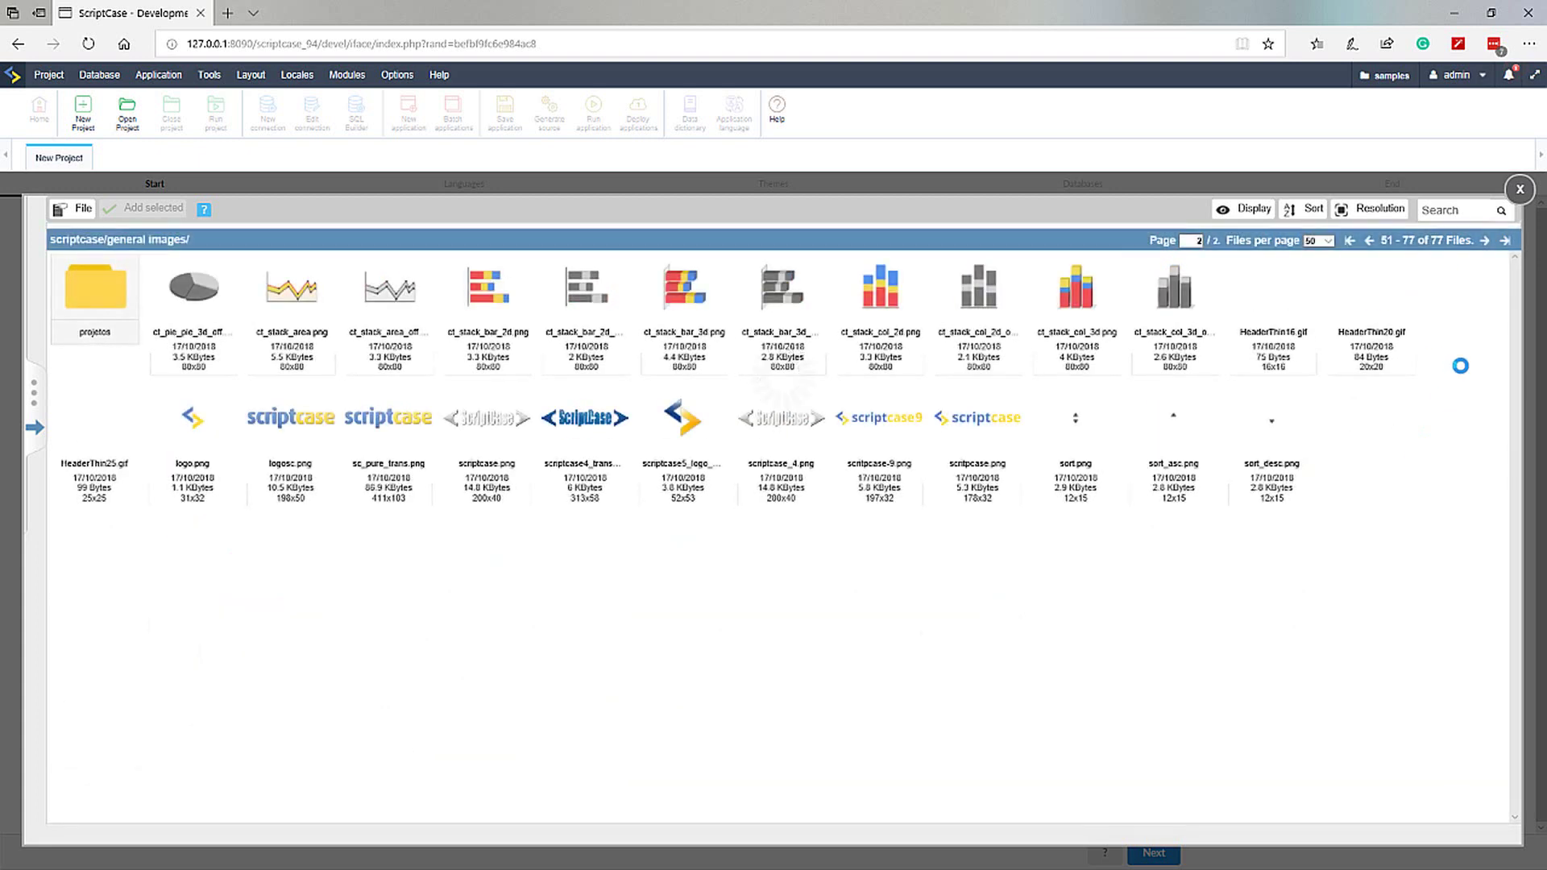
pyautogui.click(154, 390)
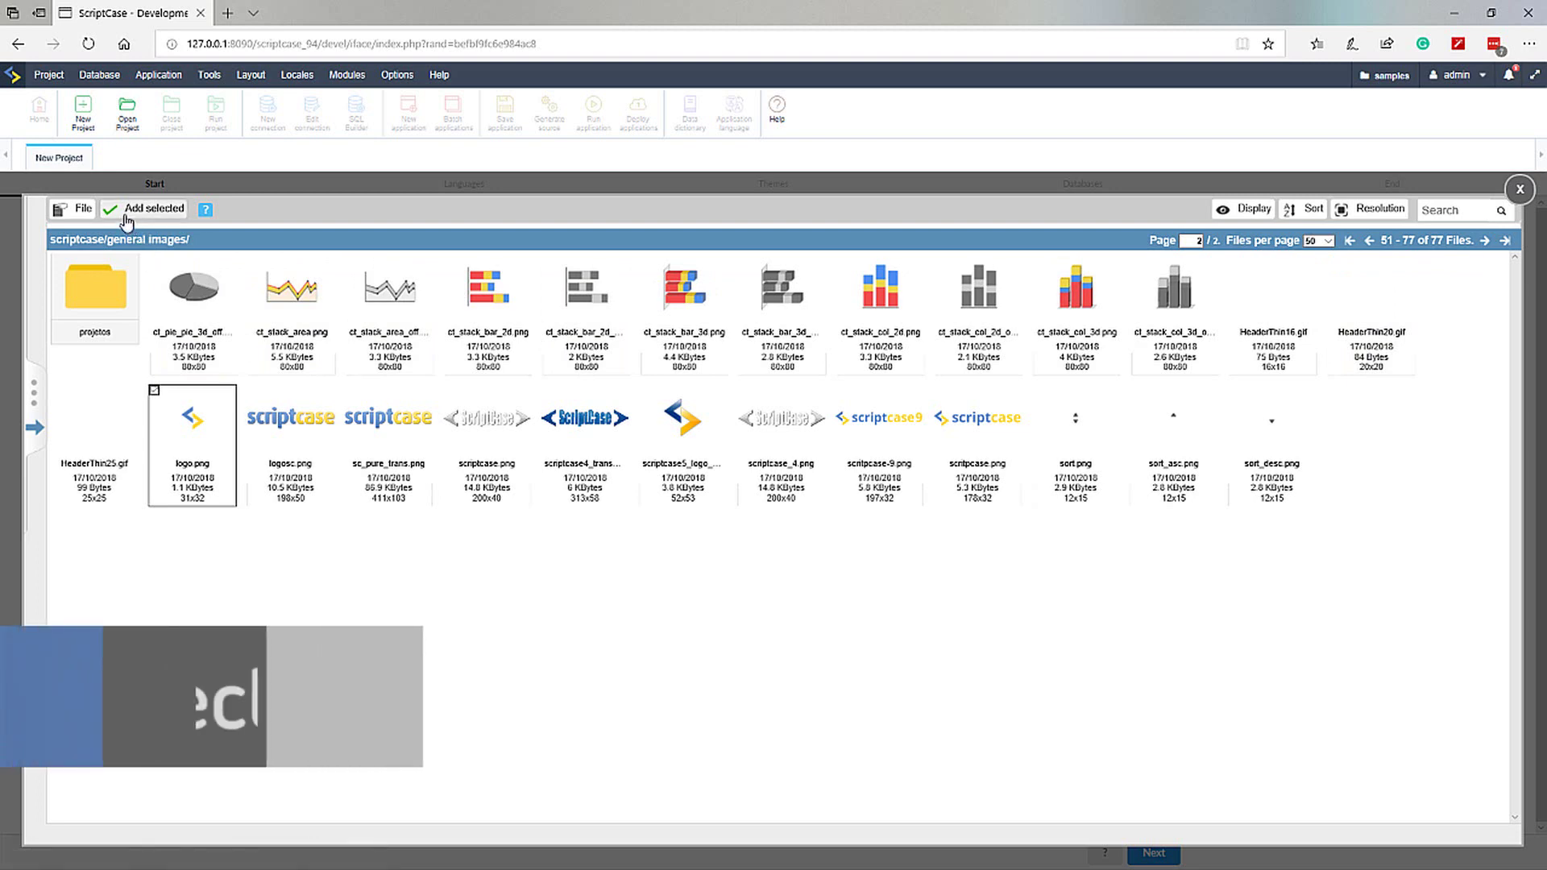
pyautogui.click(145, 209)
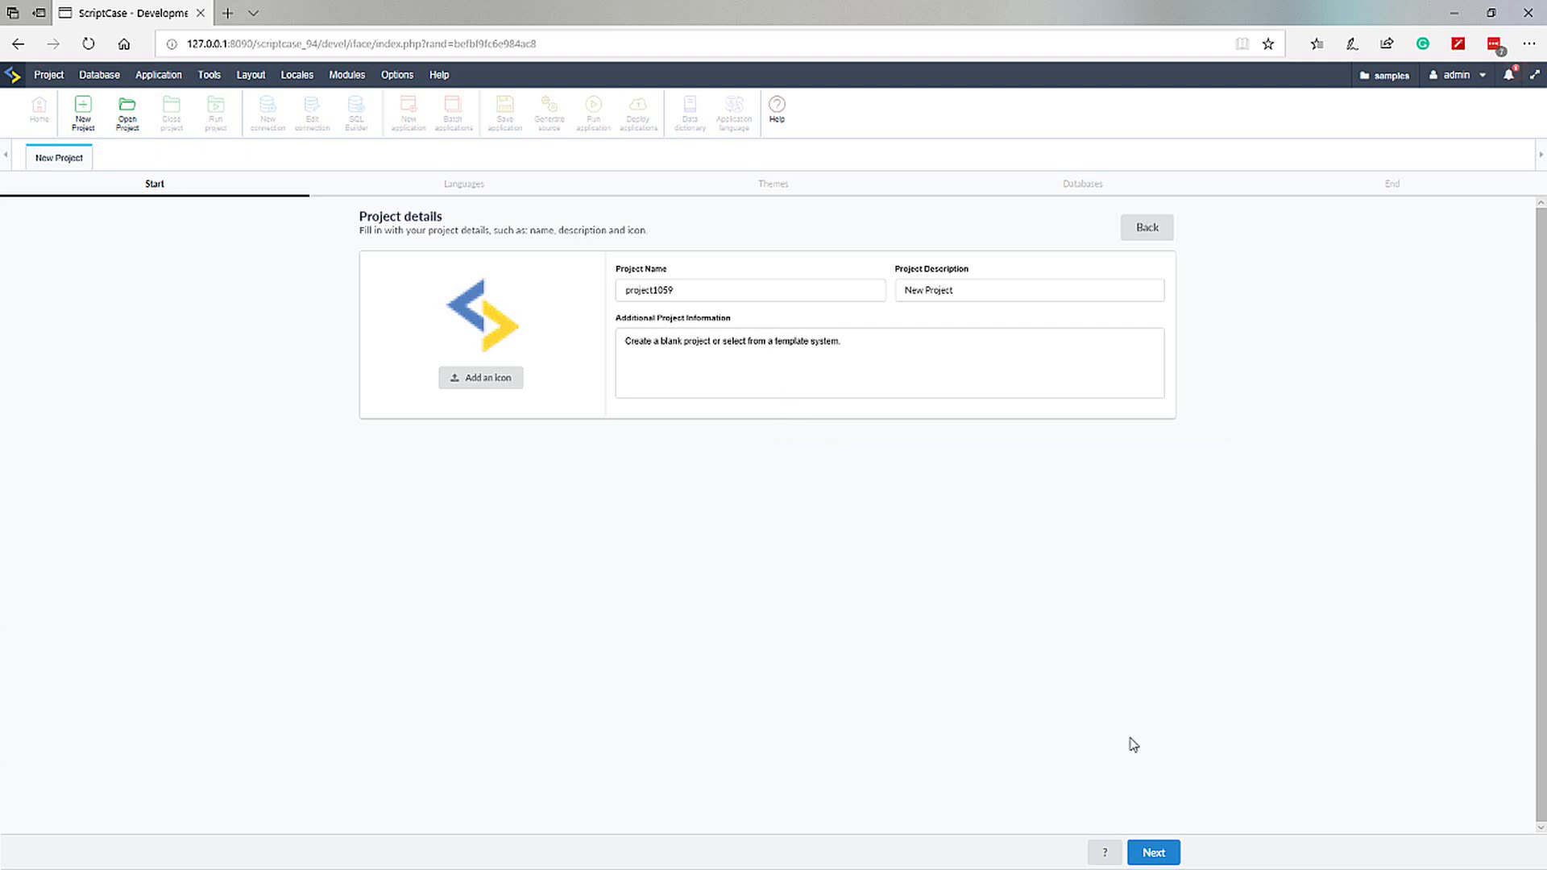
# Set the project name to project_demo and go over the project description and additional information fields
pyautogui.click(691, 292)
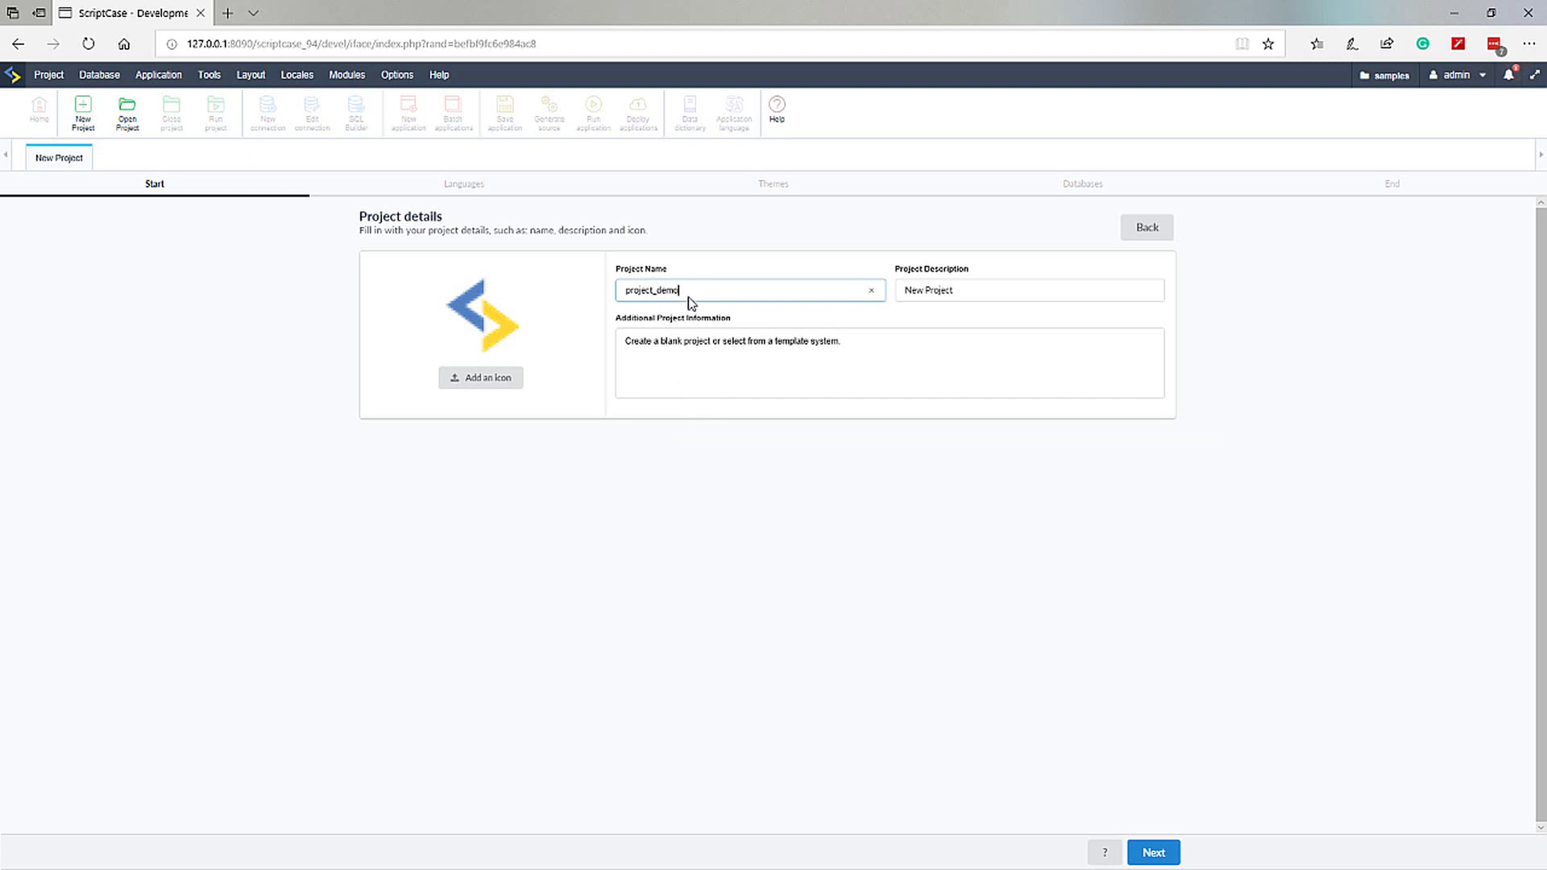
pyautogui.click(999, 296)
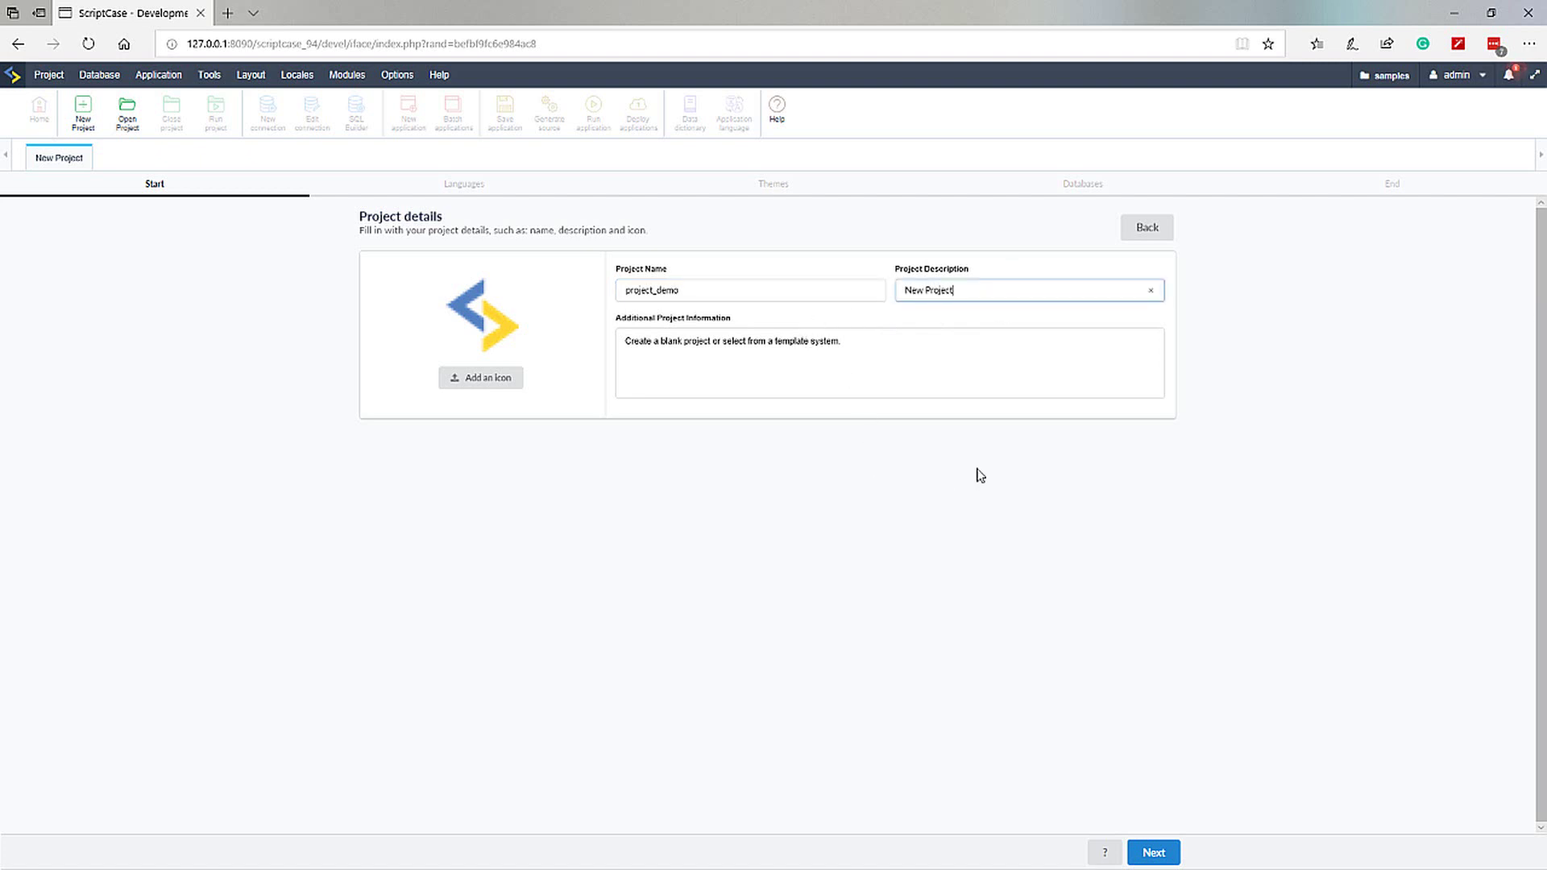
pyautogui.click(707, 344)
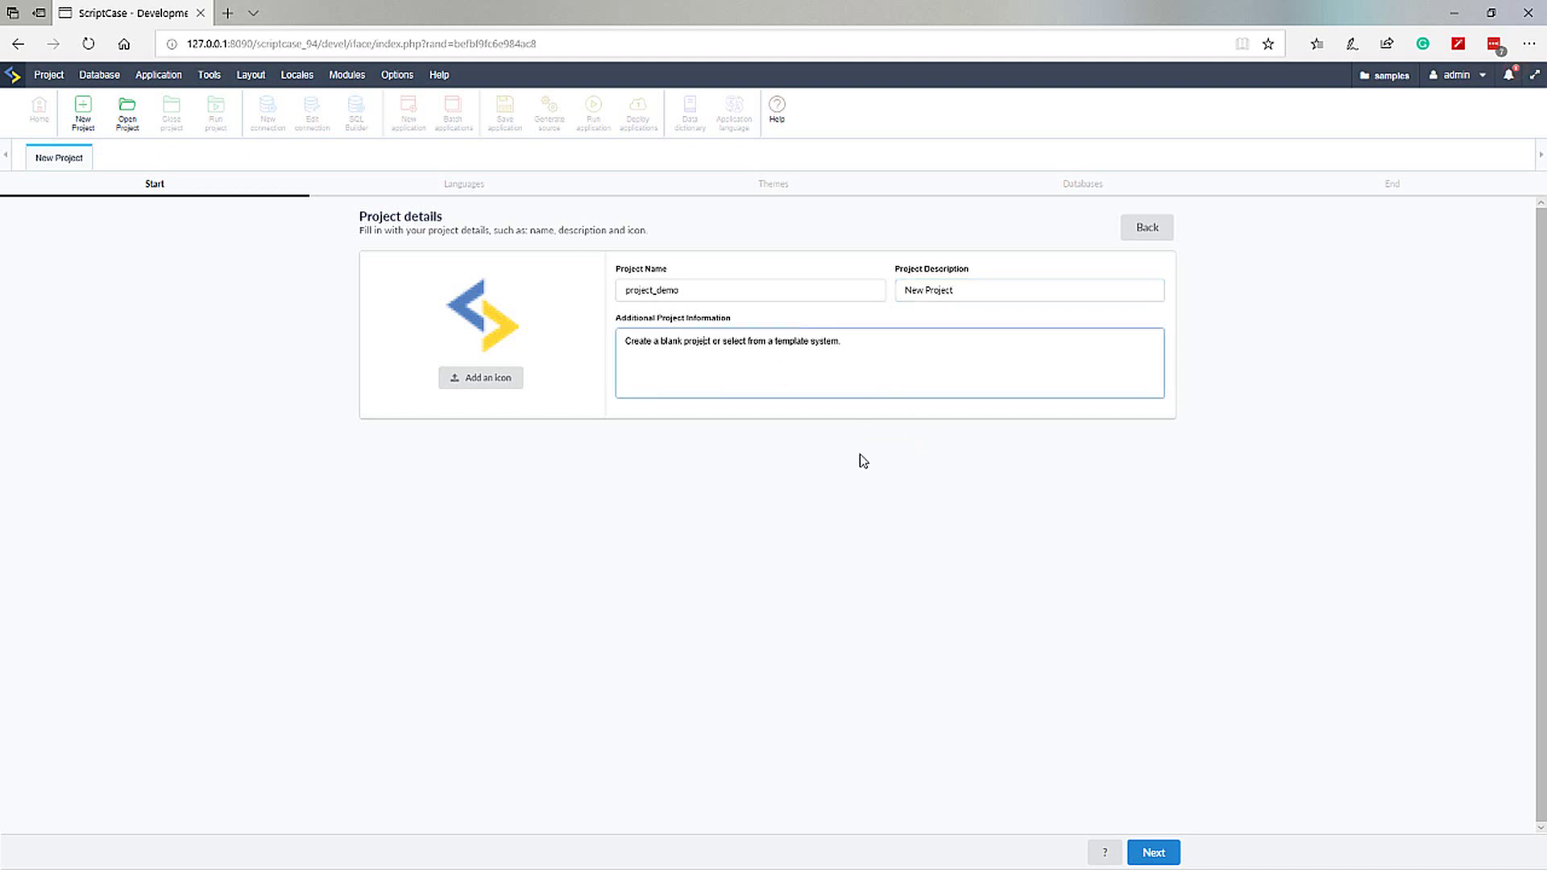
# Proceed to the project languages and add Danish with the Danish (Denmark) regional setting
pyautogui.click(1161, 854)
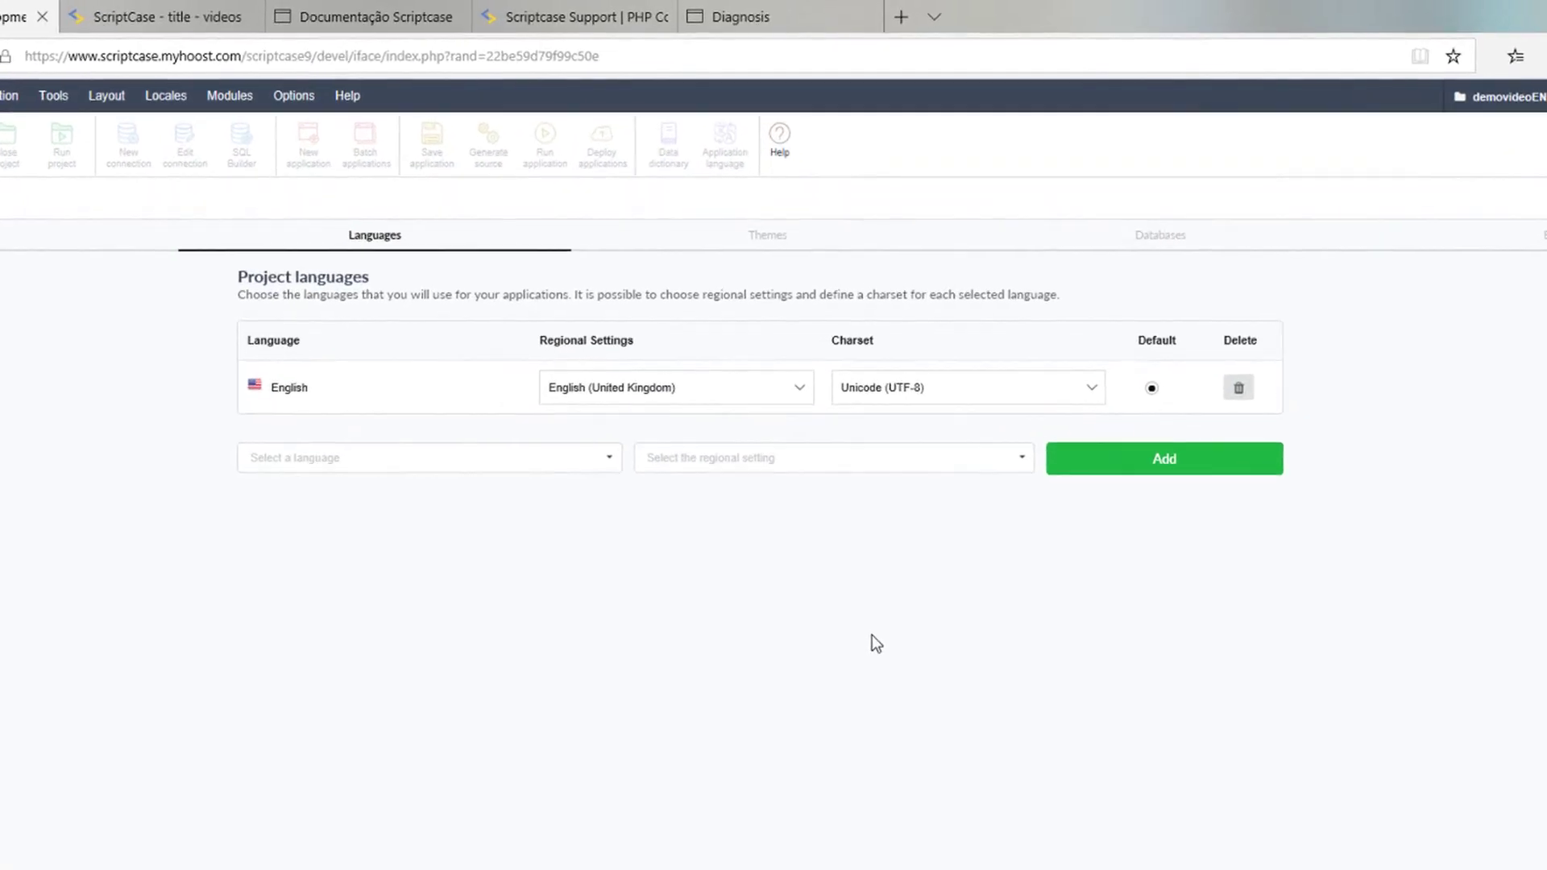
pyautogui.click(610, 461)
pyautogui.scroll(-3, 358, 564)
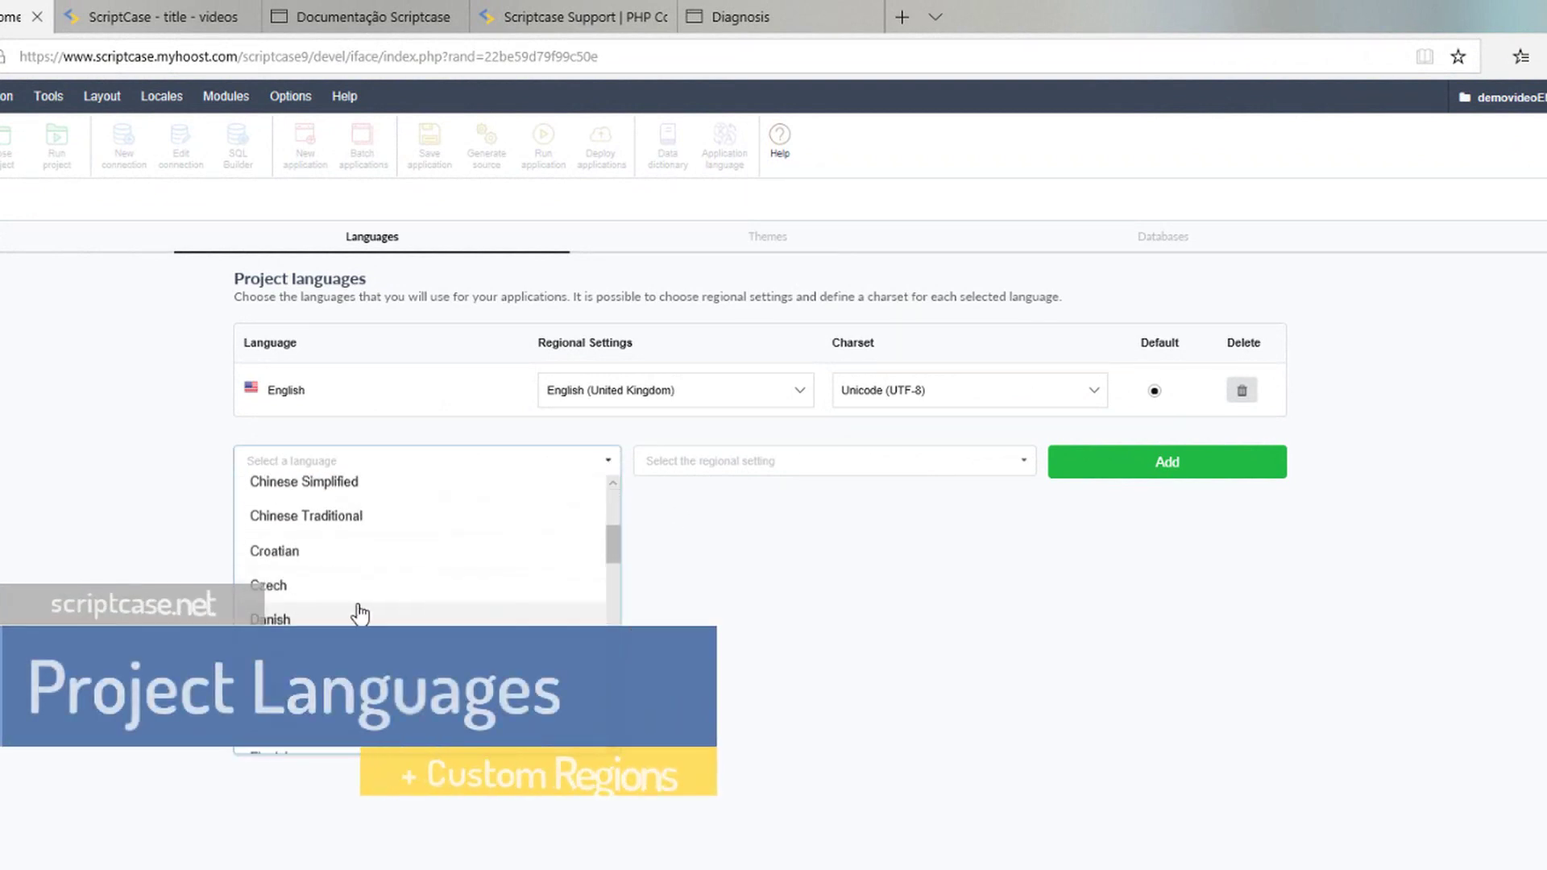
pyautogui.click(273, 618)
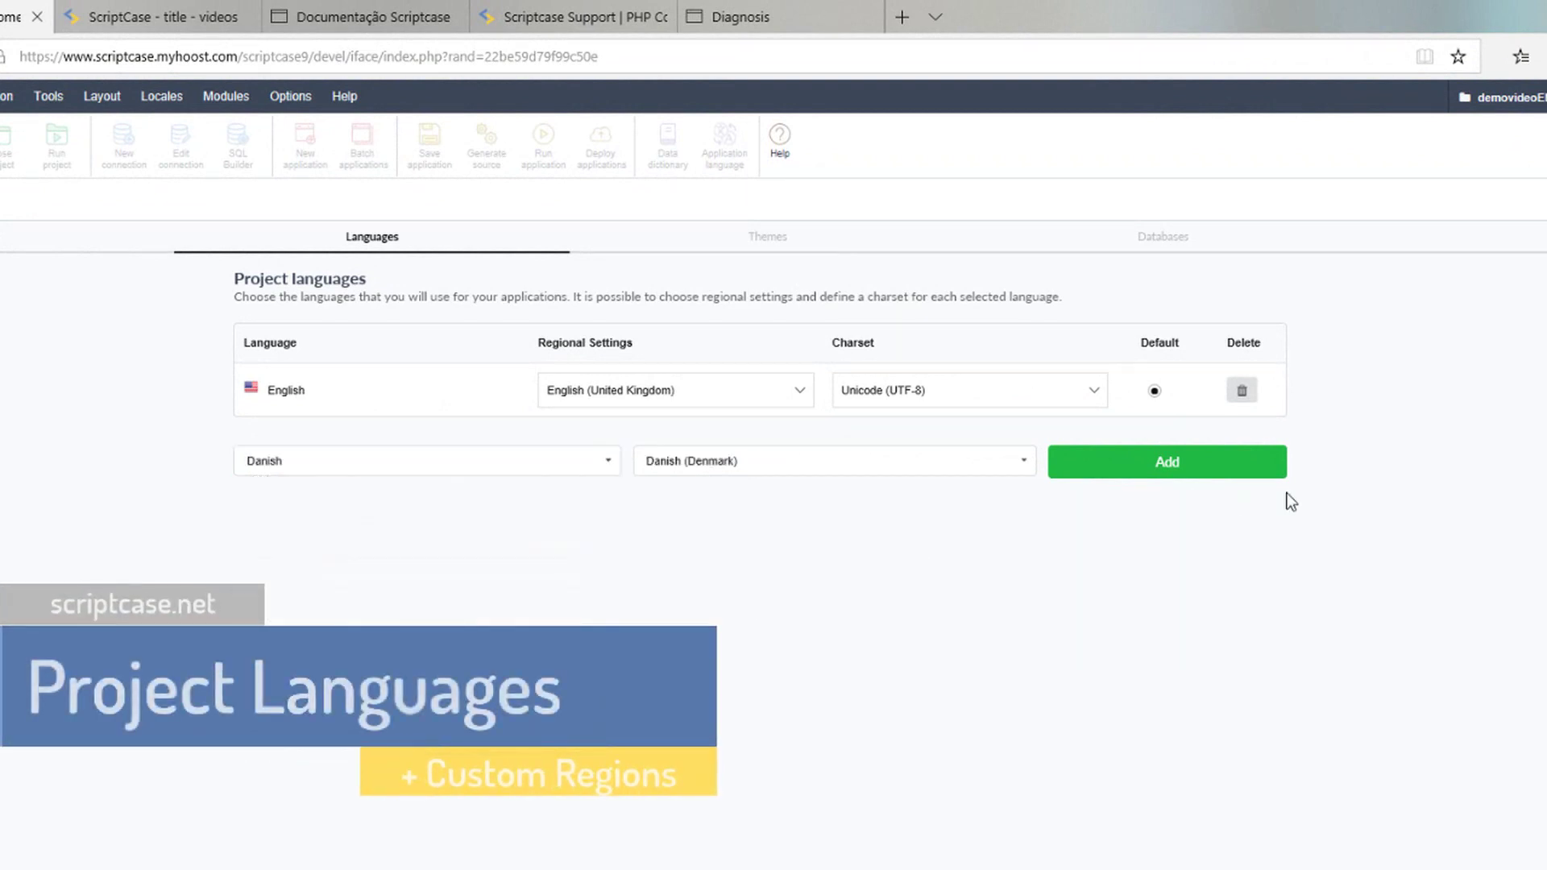
pyautogui.click(1164, 472)
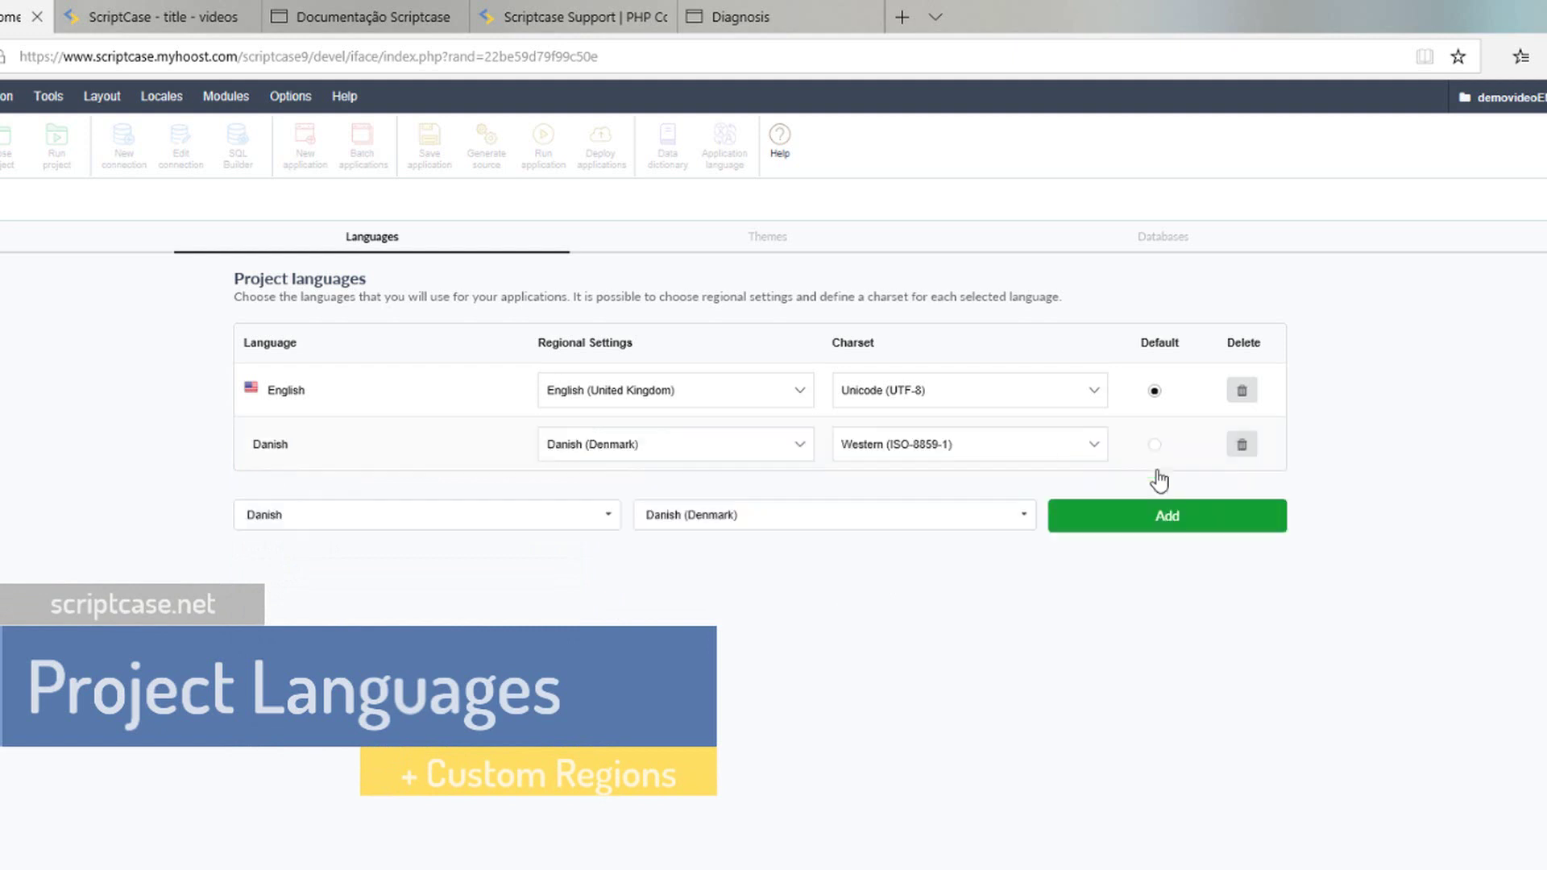
# Add Portuguese Brazil with the Portuguese (Brazil) regional setting to the project languages
pyautogui.click(607, 515)
pyautogui.scroll(-5, 419, 660)
pyautogui.scroll(-4, 418, 656)
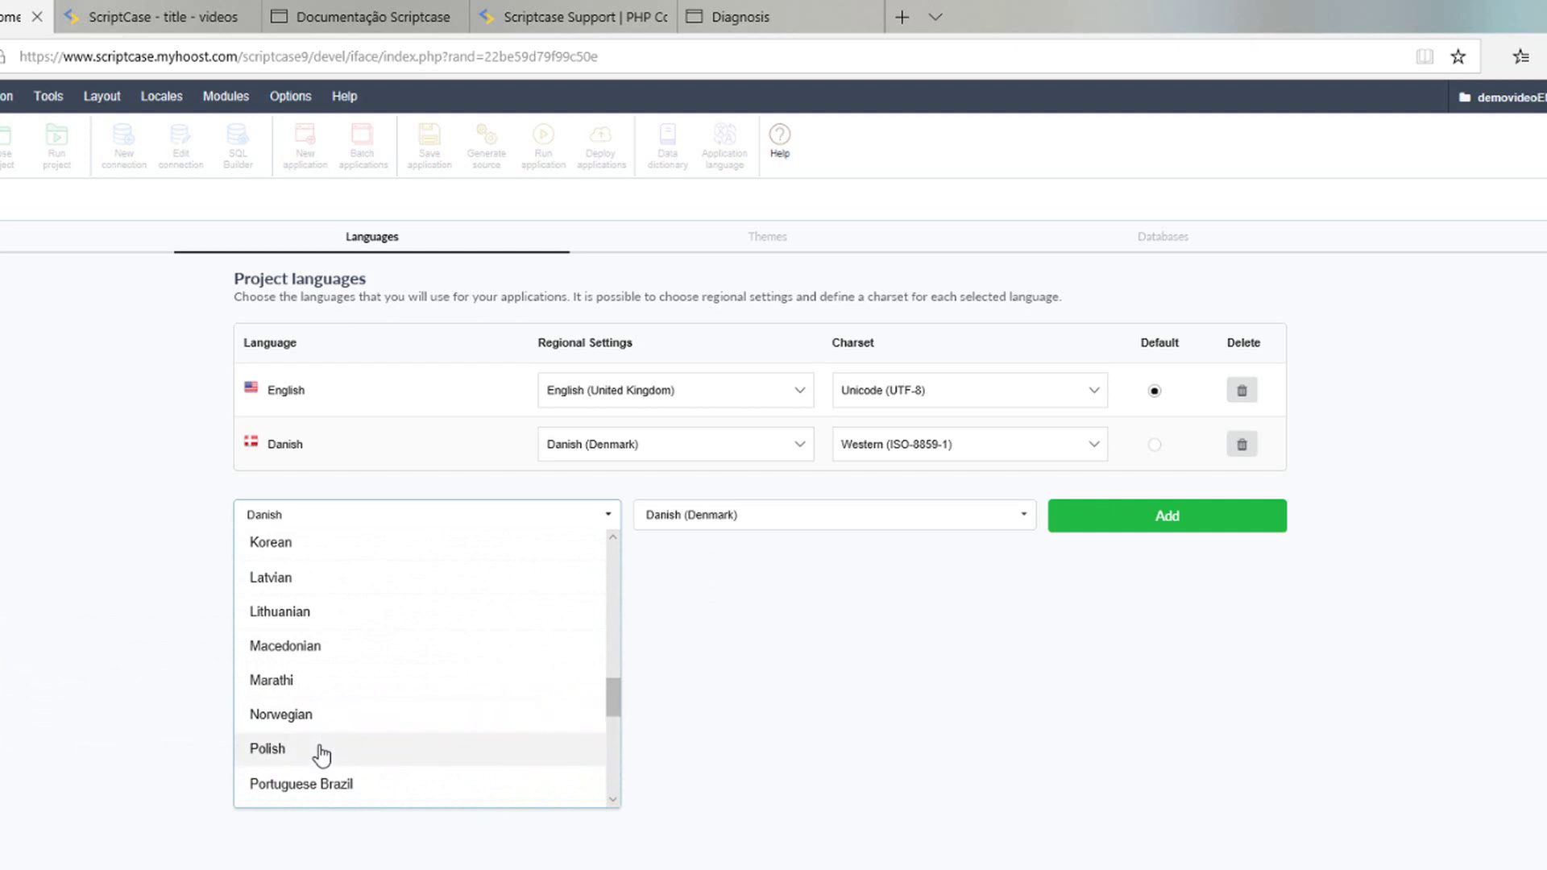
pyautogui.click(369, 784)
pyautogui.click(1064, 540)
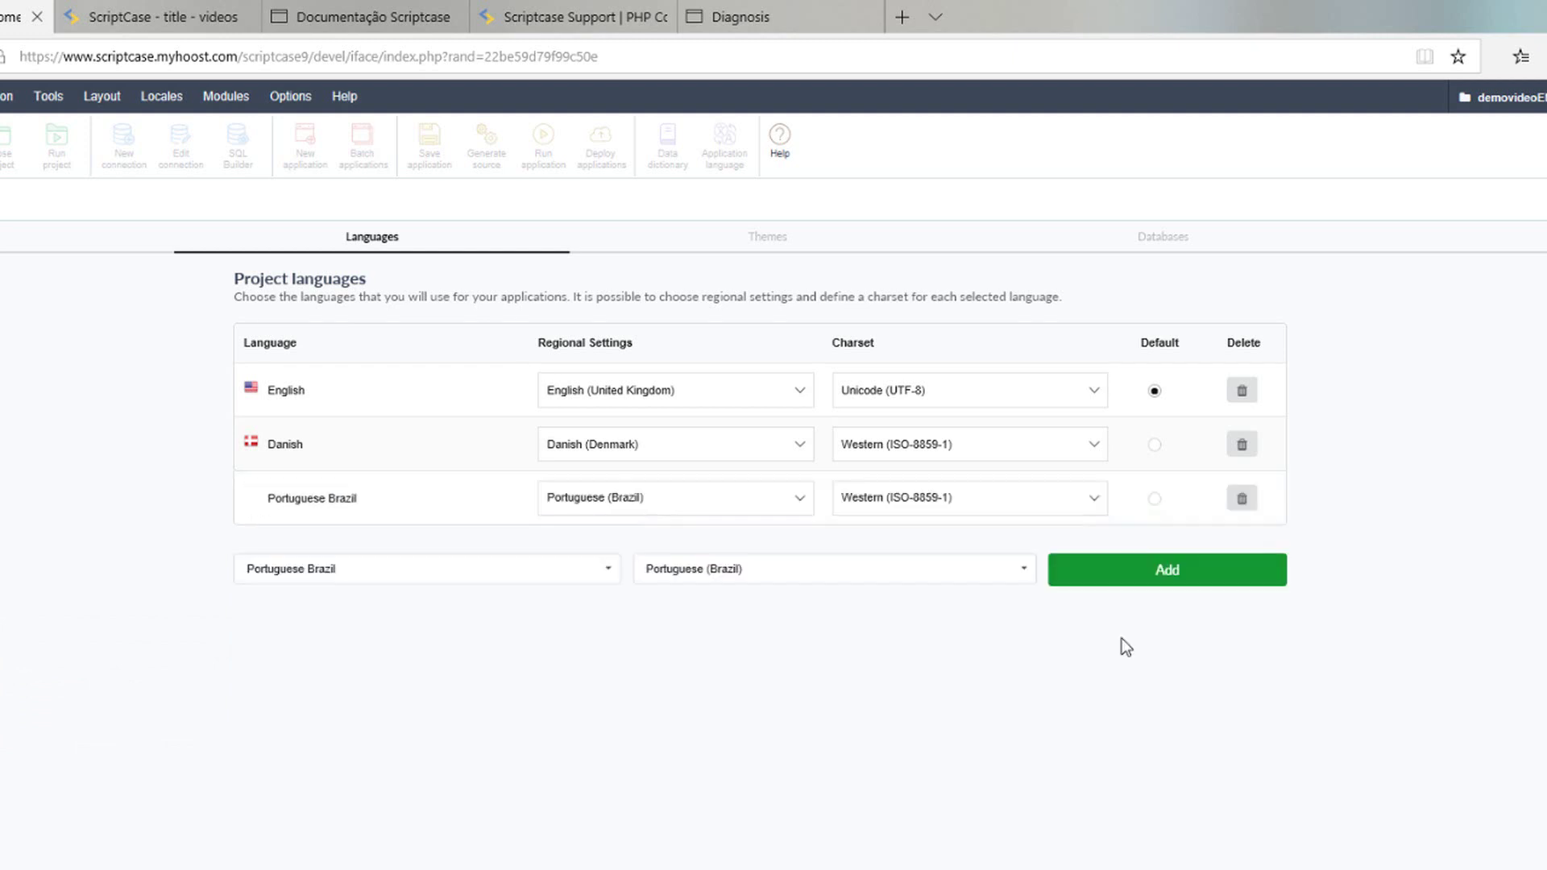
# Set the Danish and Portuguese Brazil charsets to Unicode (UTF-8), delete Danish from the project languages, and continue to the themes
pyautogui.click(971, 453)
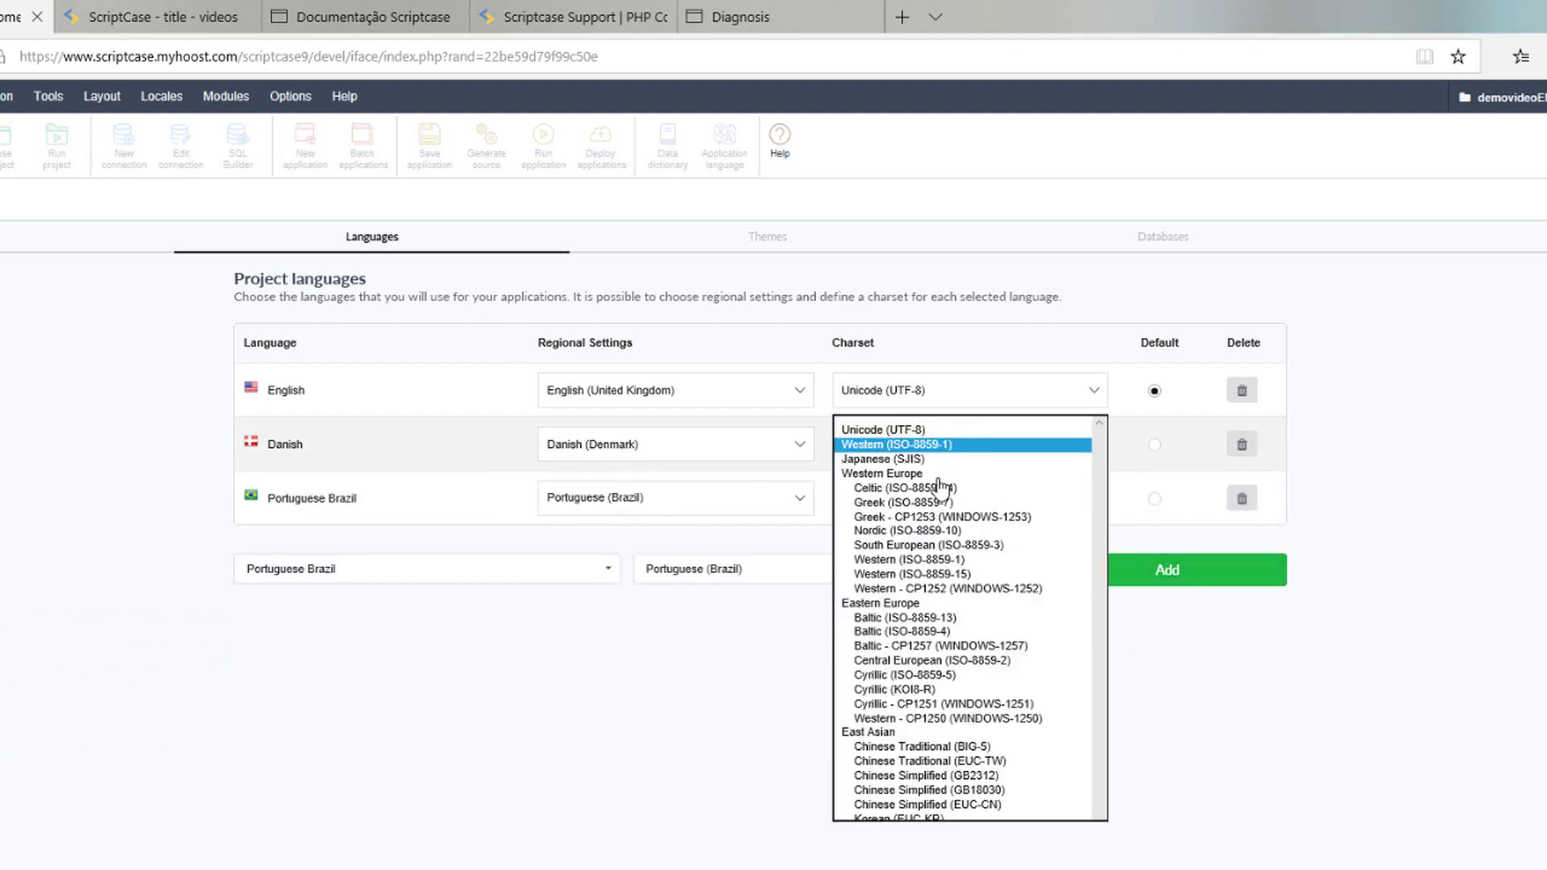
pyautogui.click(890, 431)
pyautogui.click(933, 498)
pyautogui.click(882, 484)
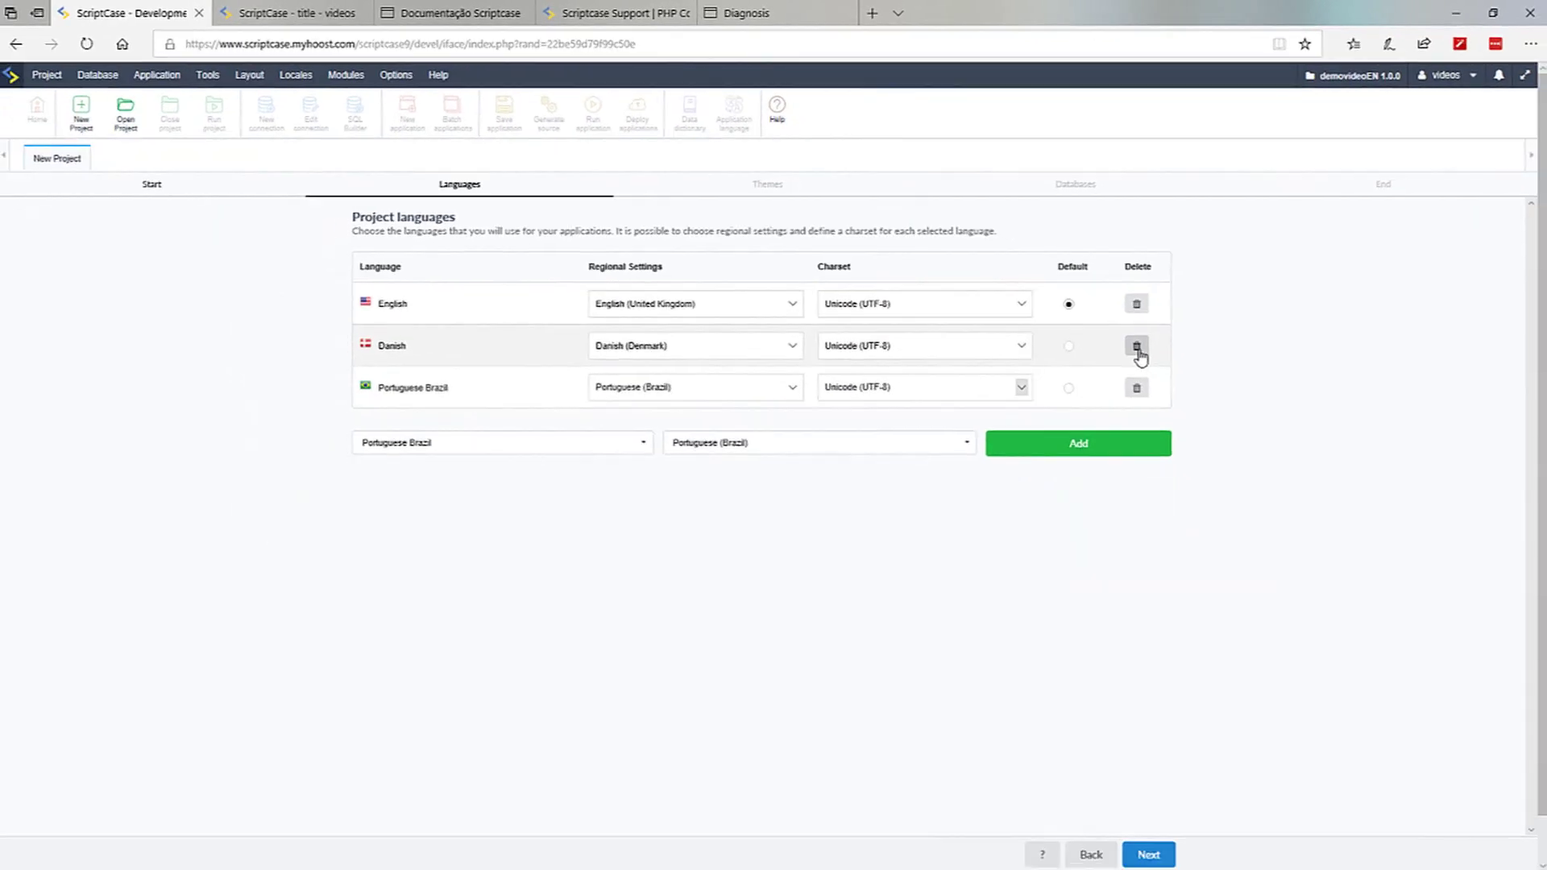
pyautogui.click(1136, 348)
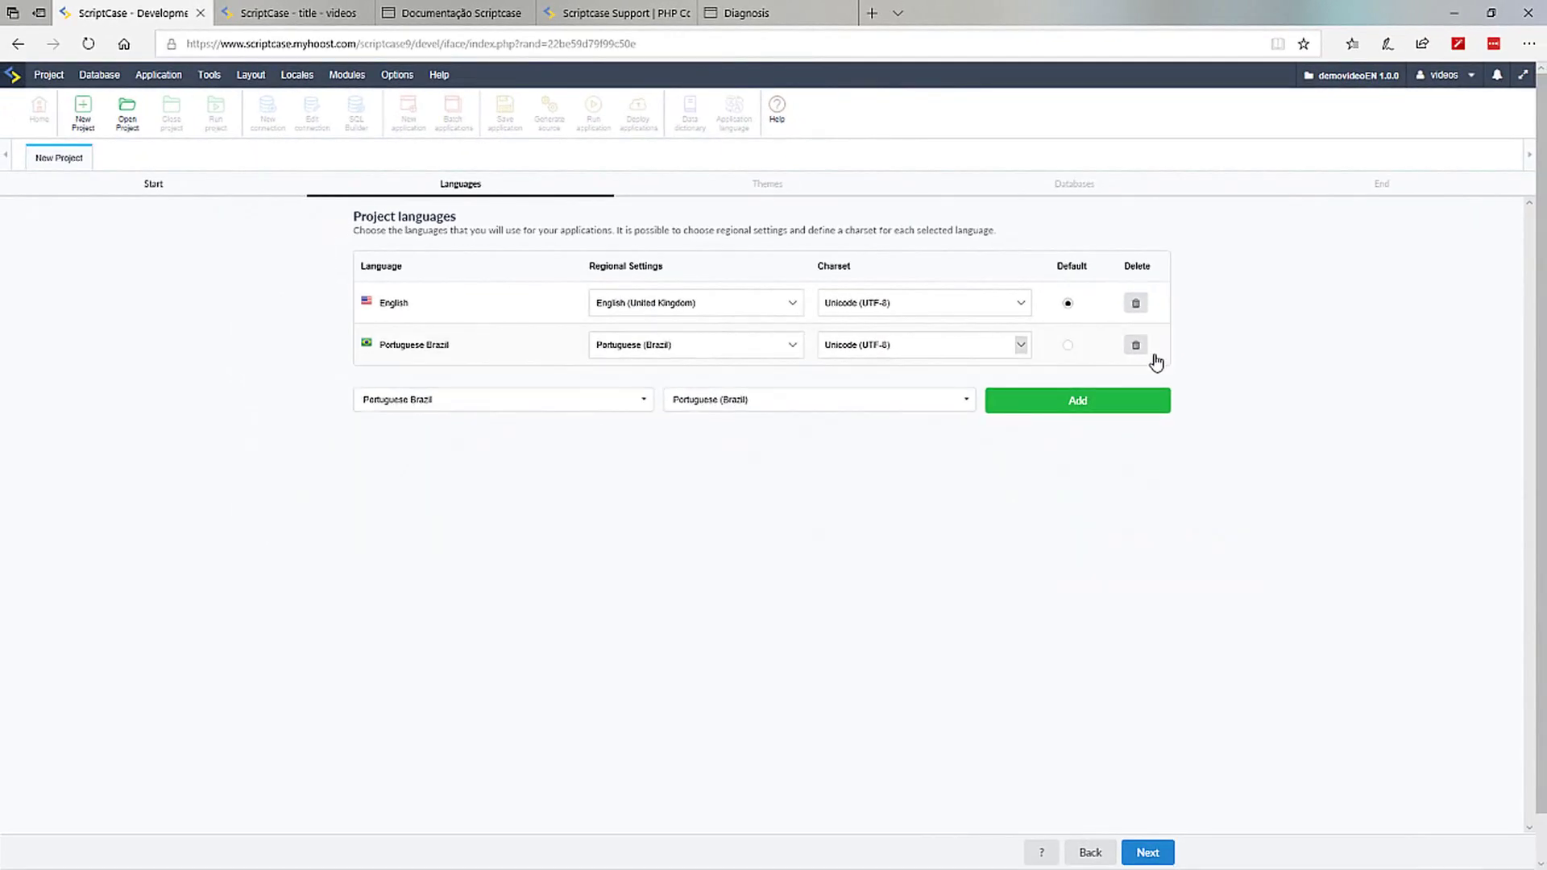
pyautogui.click(1148, 853)
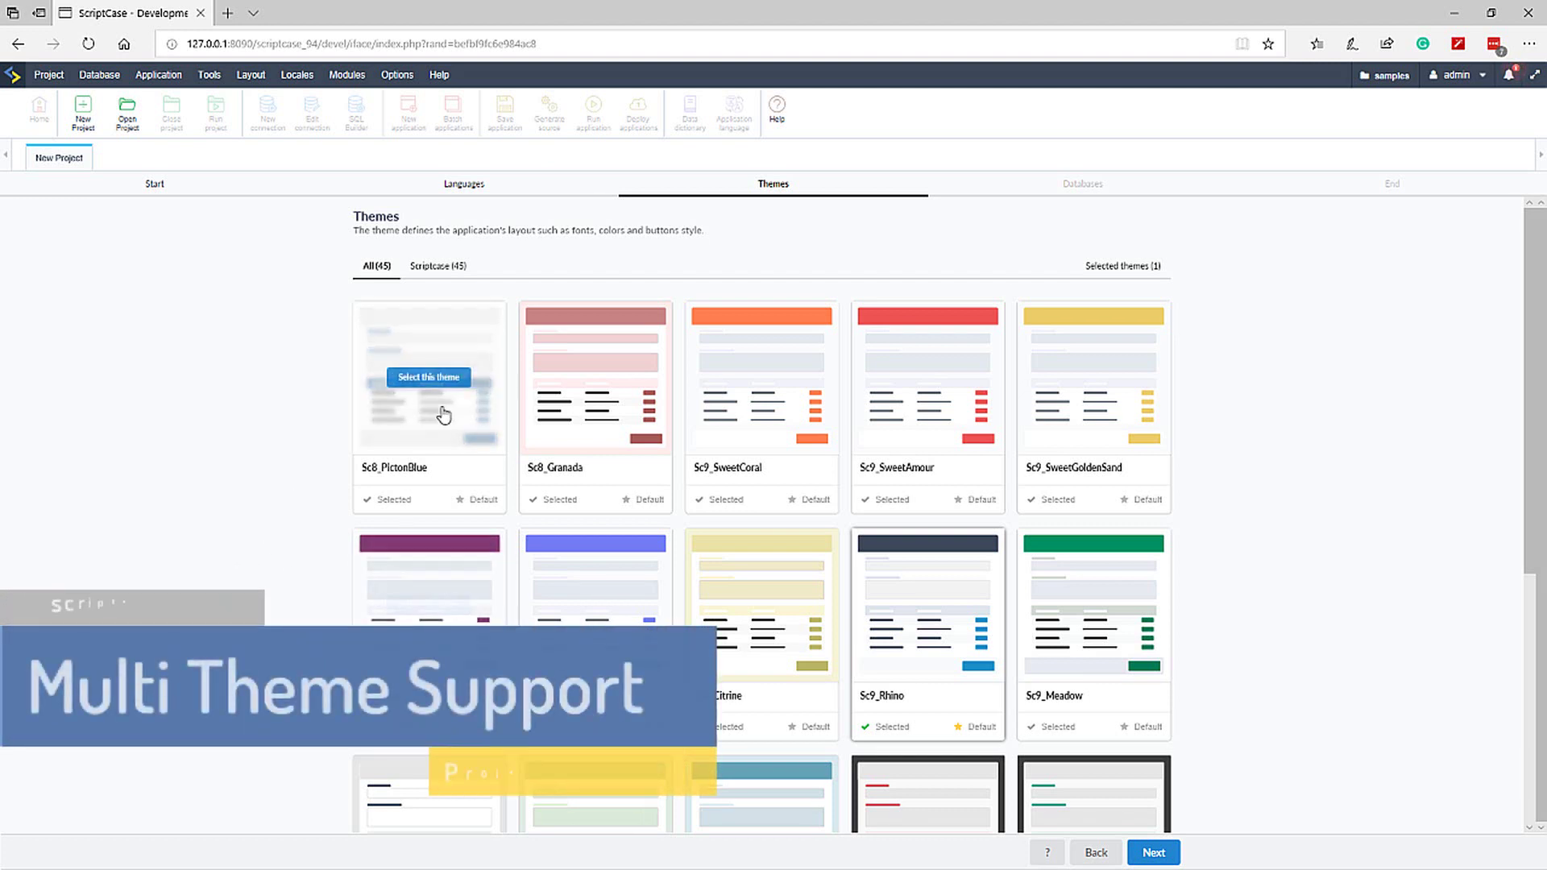
# Try selecting the Sc8_PictonBlue and Sc8_Granada themes for the project and deselect both again
pyautogui.click(434, 379)
pyautogui.click(574, 415)
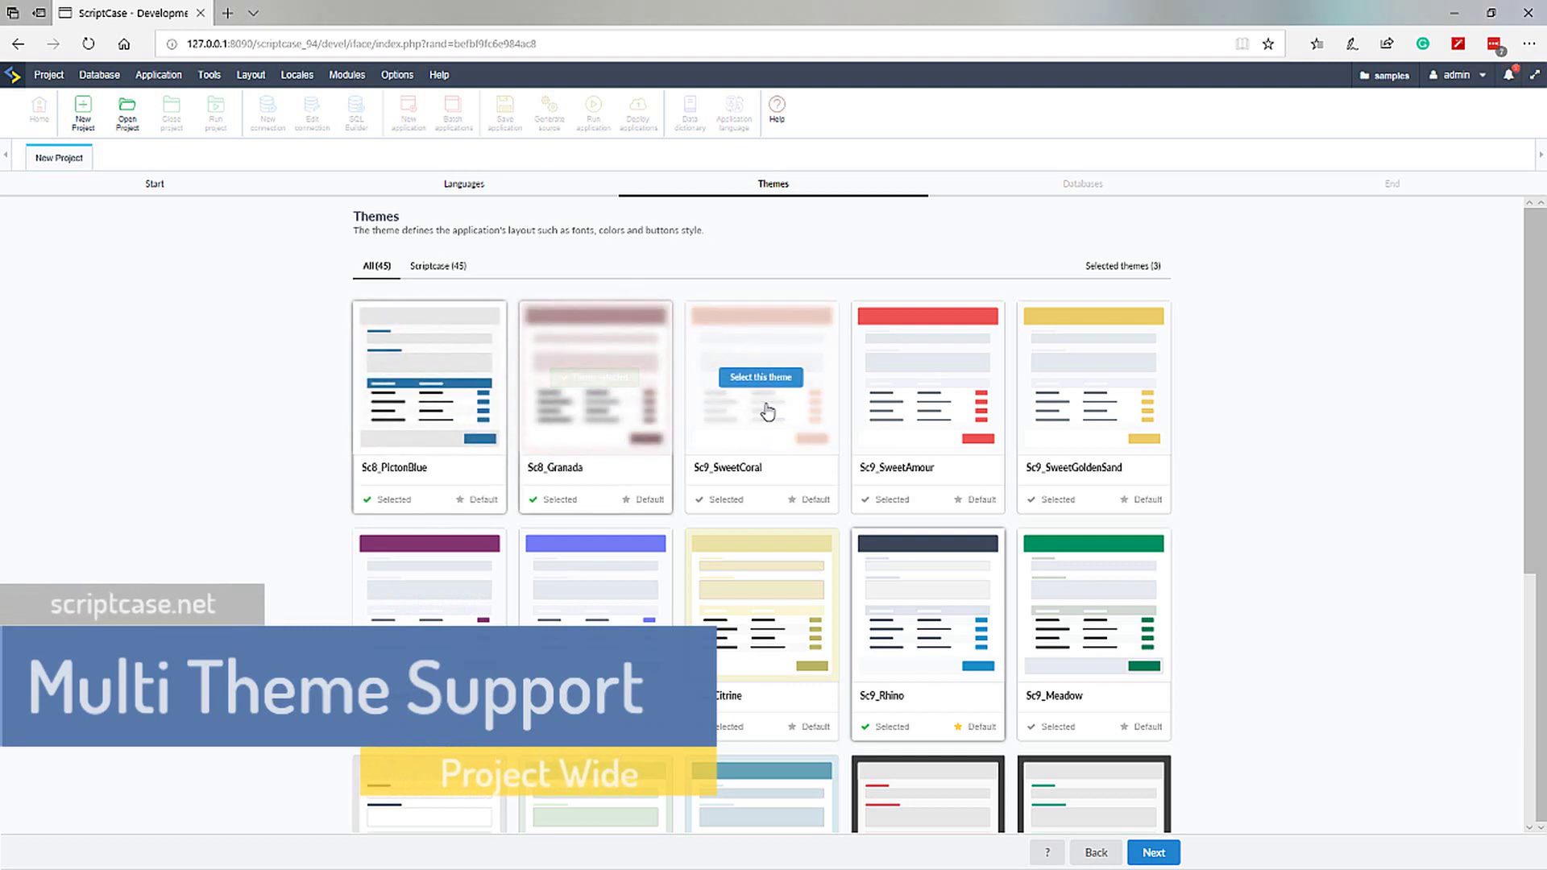
pyautogui.click(636, 427)
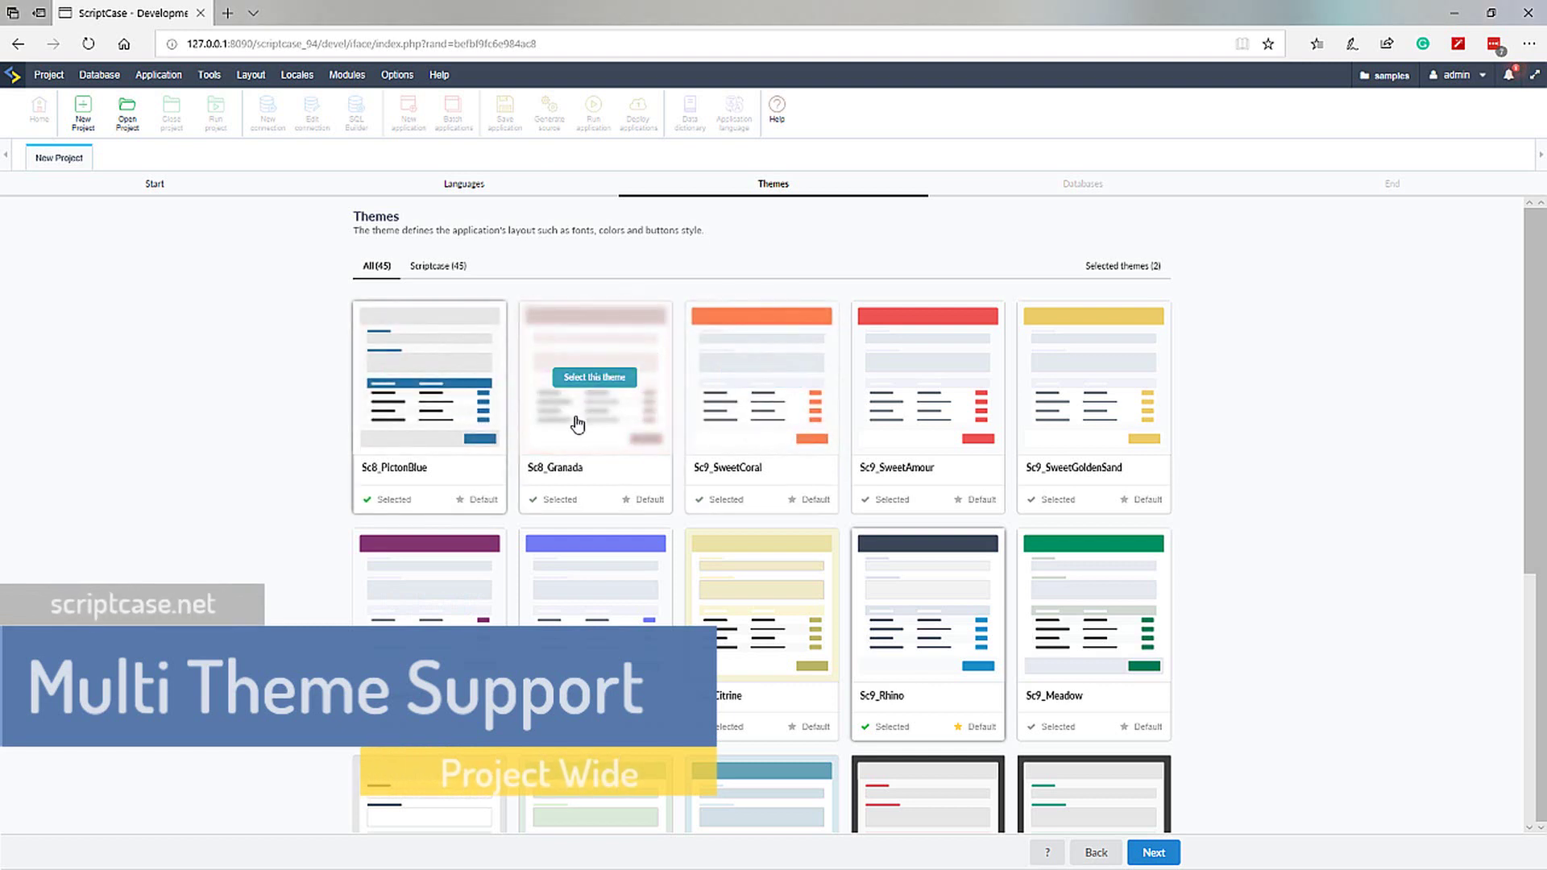
pyautogui.click(460, 421)
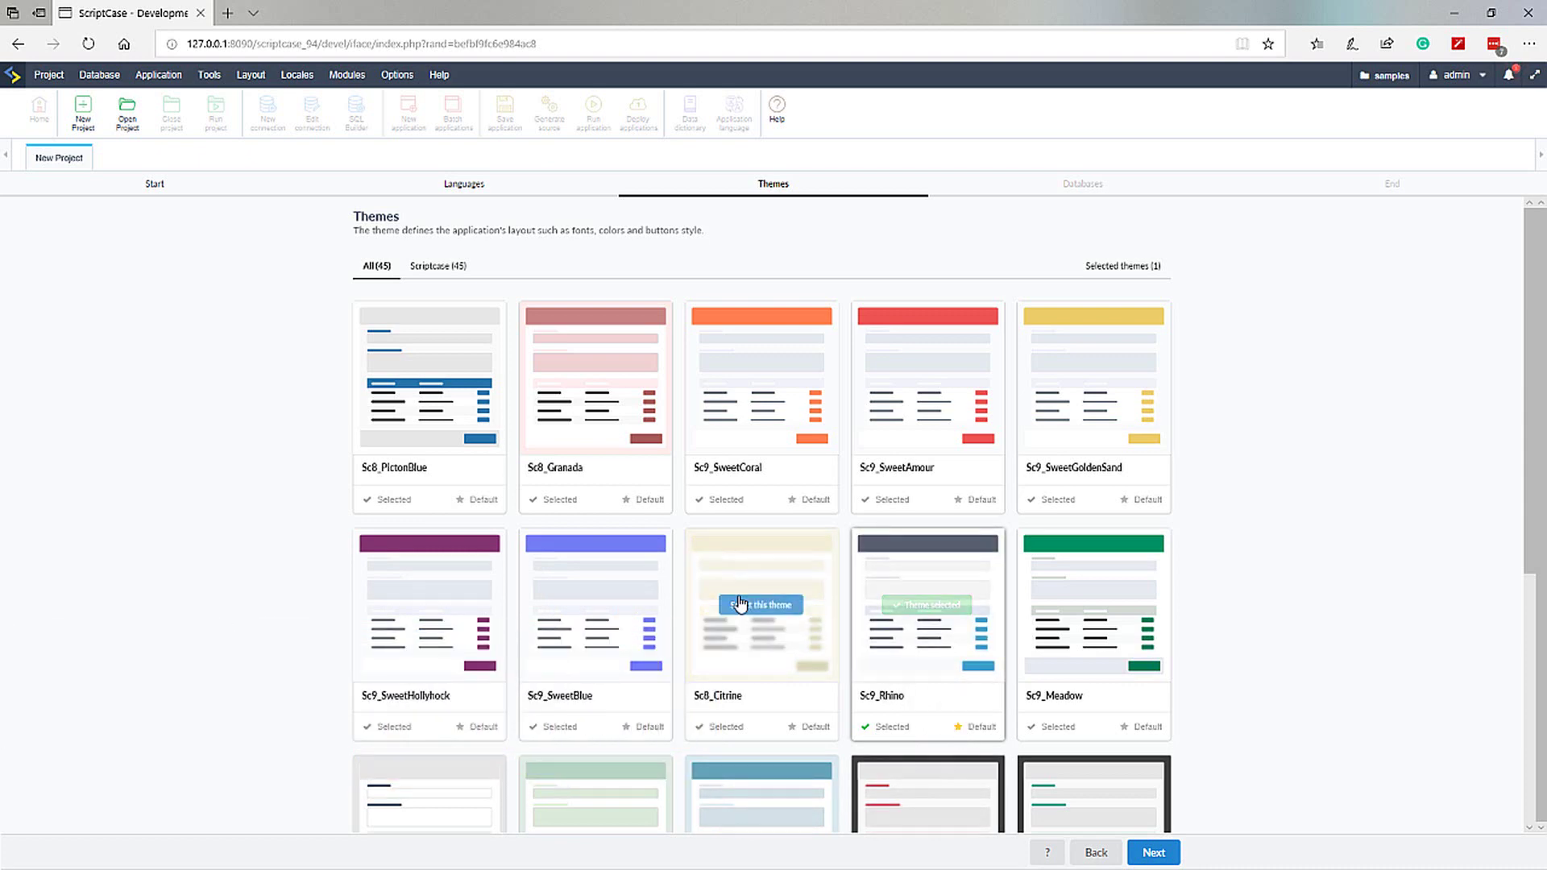
# Make Sc9_Midnight the selected default theme, deselect Sc9_Rhino, and continue to the database connection
pyautogui.scroll(-5, 736, 613)
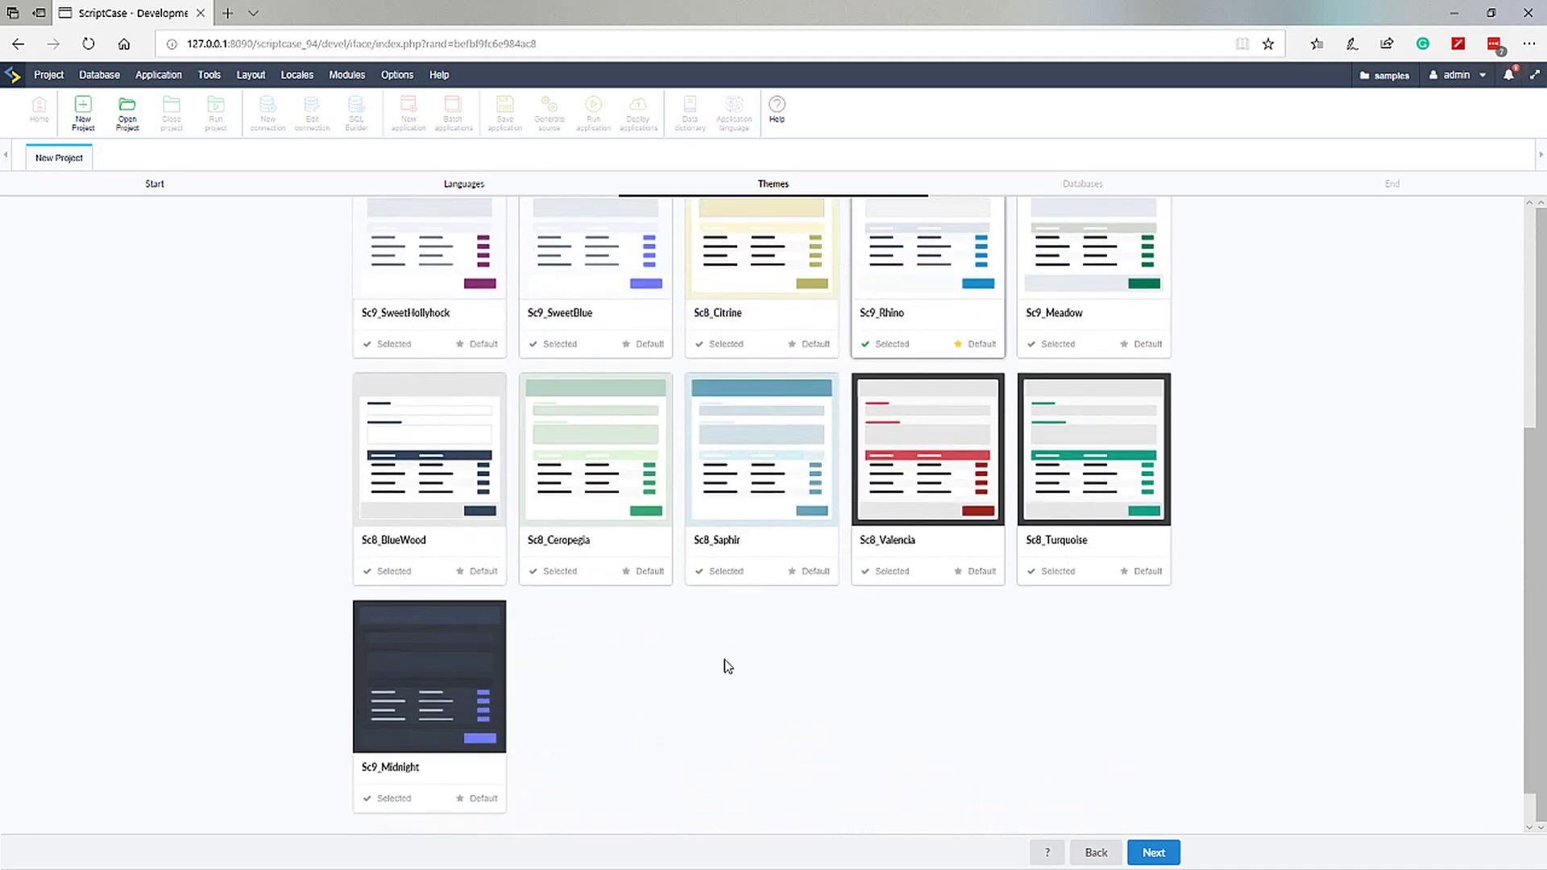
pyautogui.moveTo(430, 709)
pyautogui.click(427, 679)
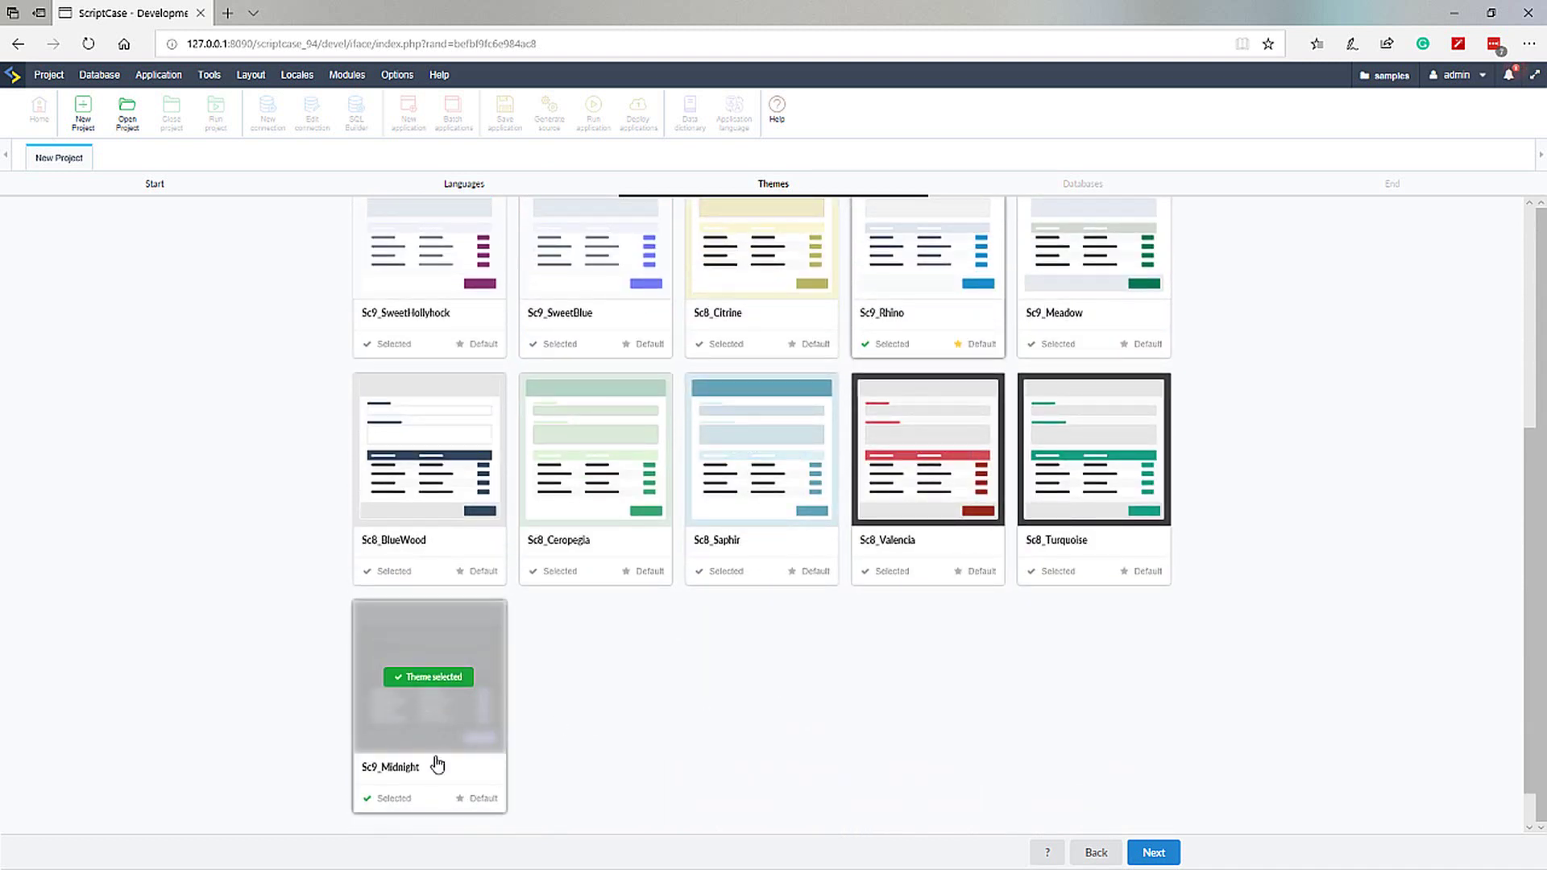
pyautogui.click(462, 799)
pyautogui.scroll(5, 746, 763)
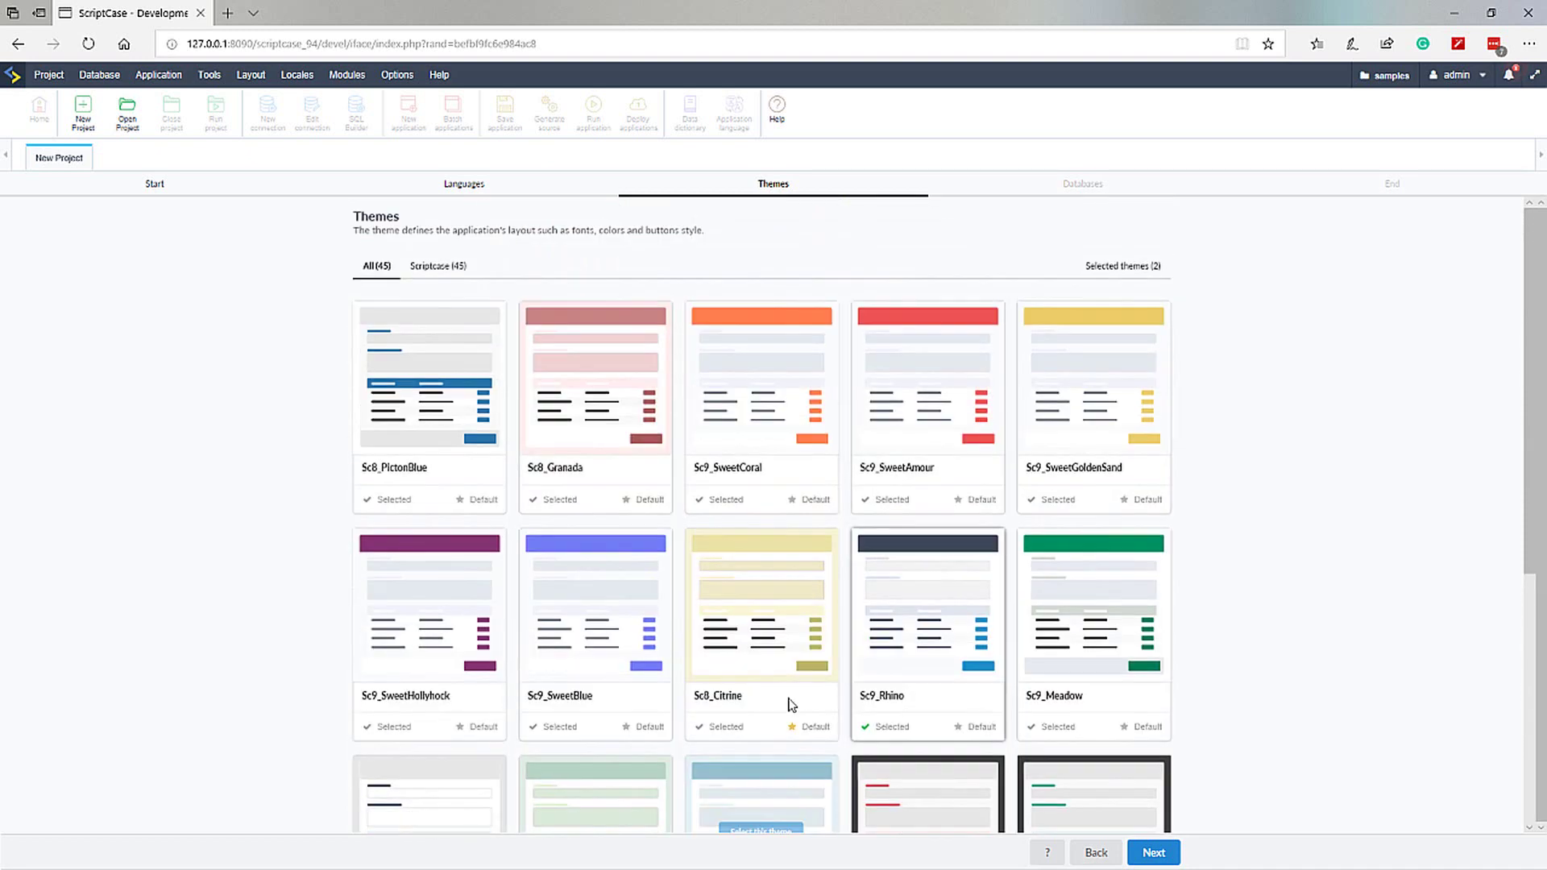
pyautogui.click(918, 635)
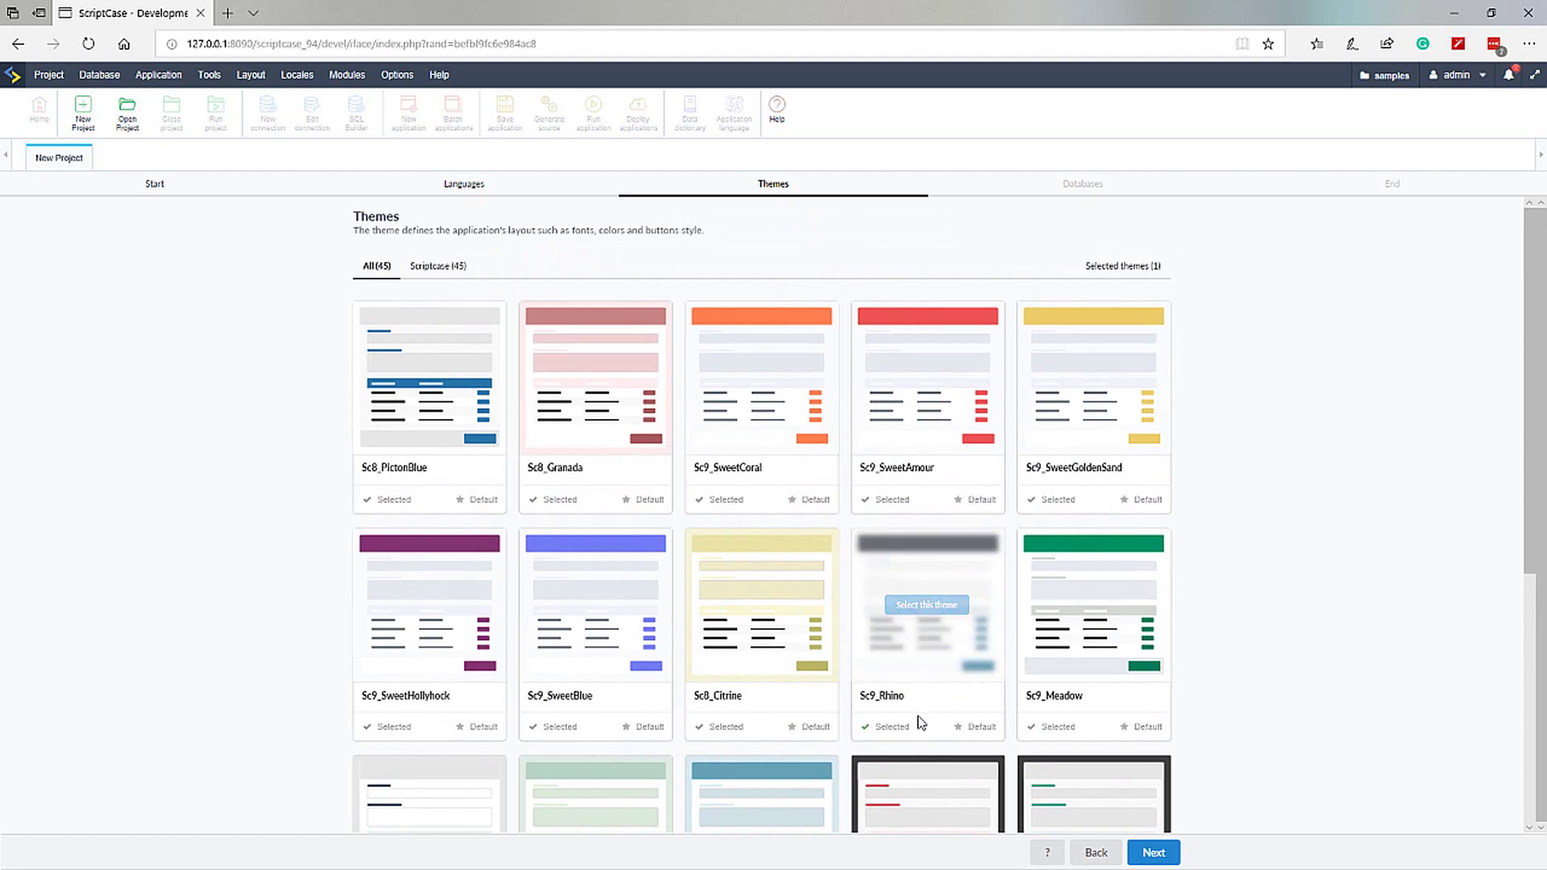
pyautogui.scroll(-5, 916, 723)
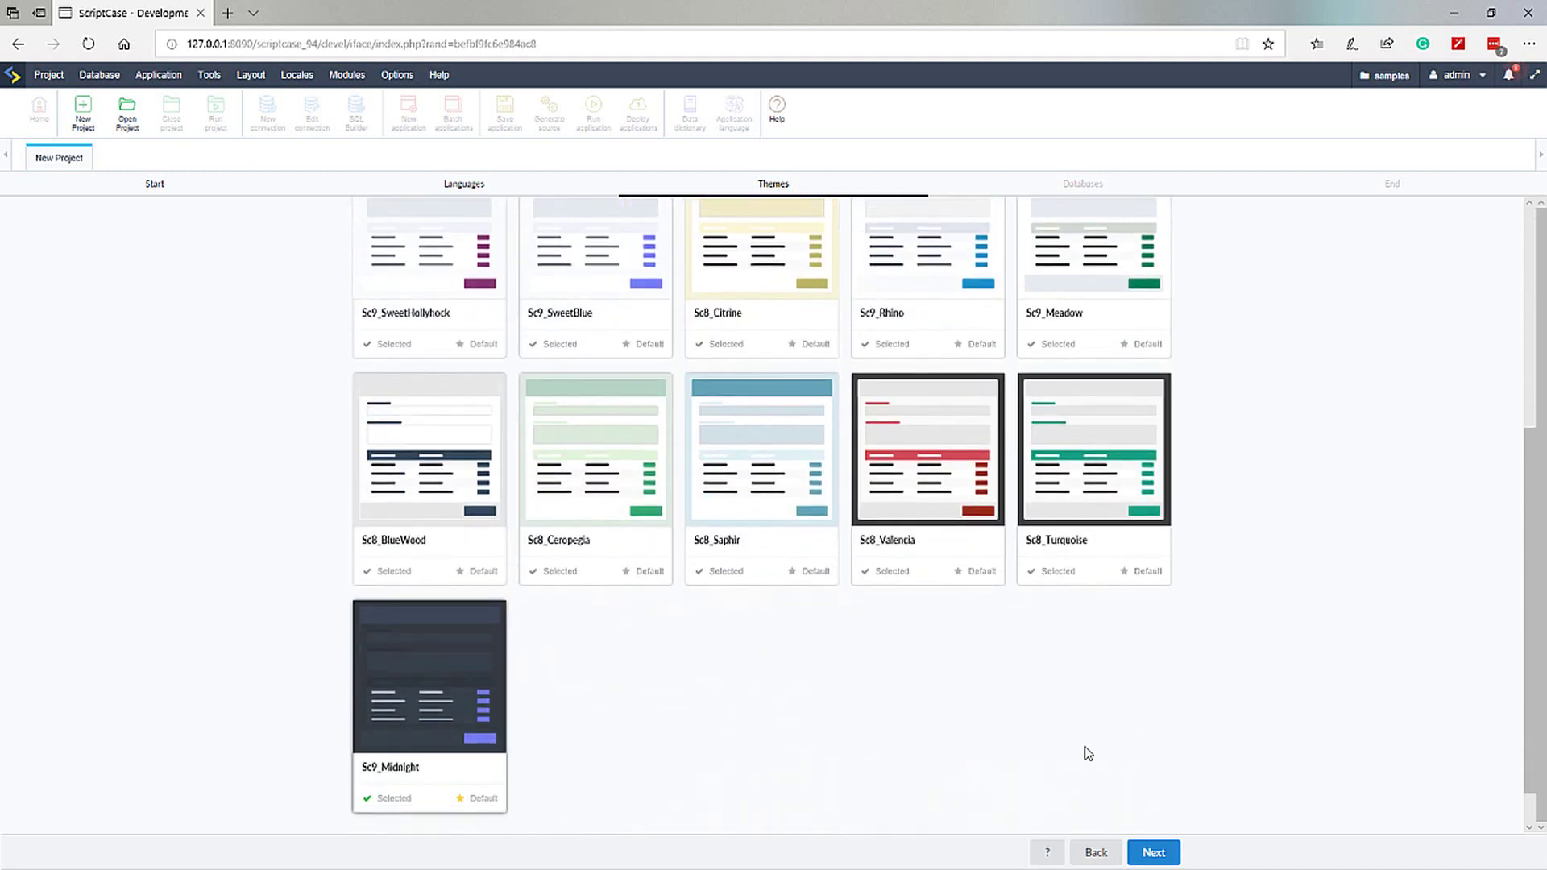
pyautogui.click(1154, 853)
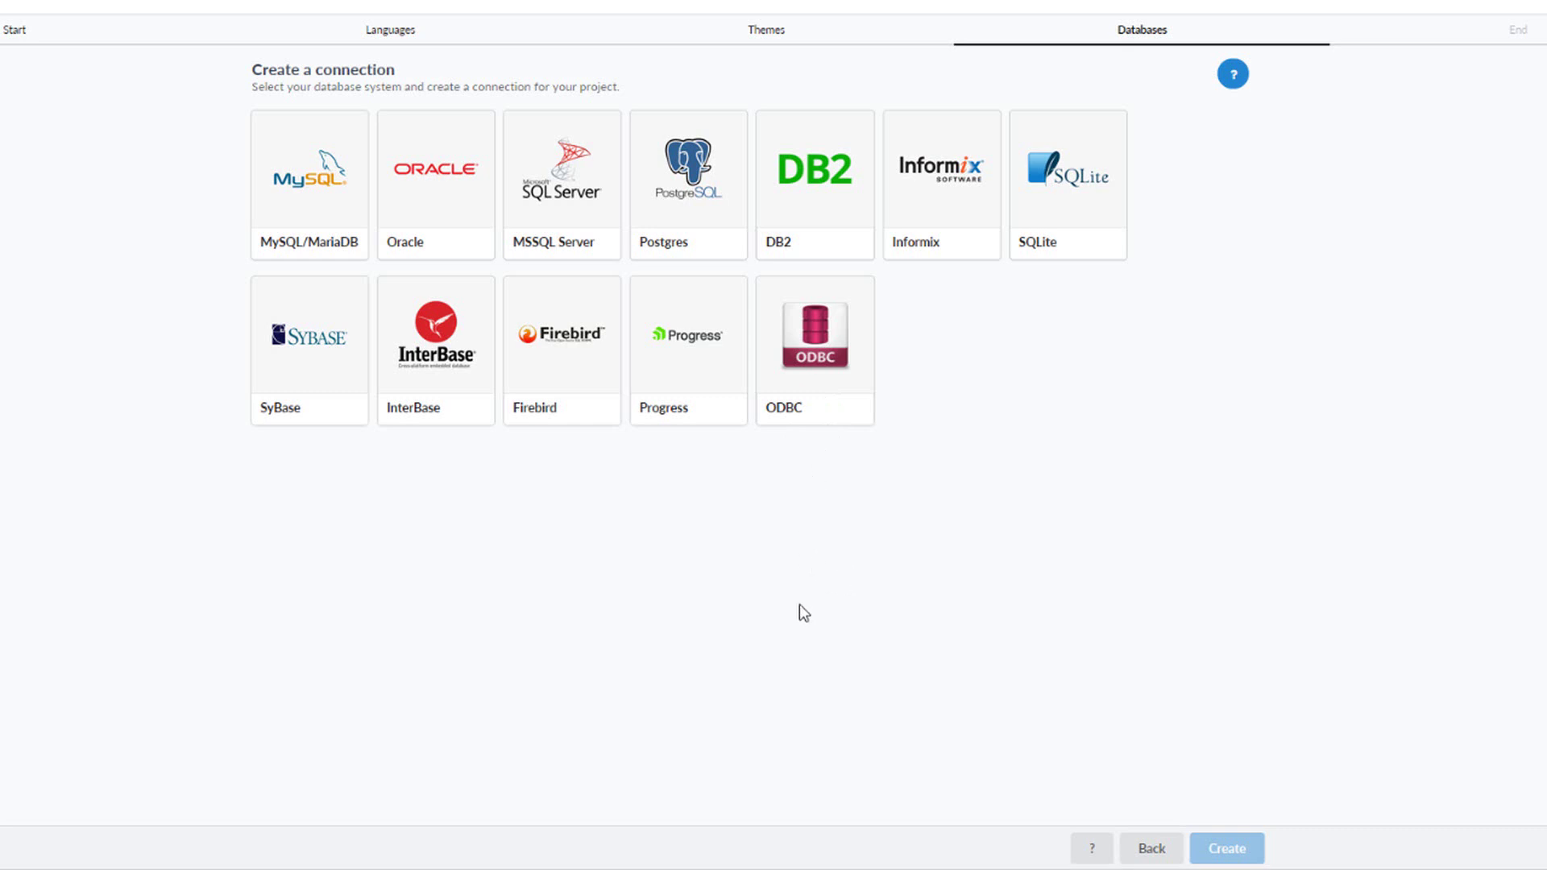
# Start a MySQL/MariaDB connection and go over its name, server, and port, keeping MySQL PDO as the DBMS driver
pyautogui.click(311, 171)
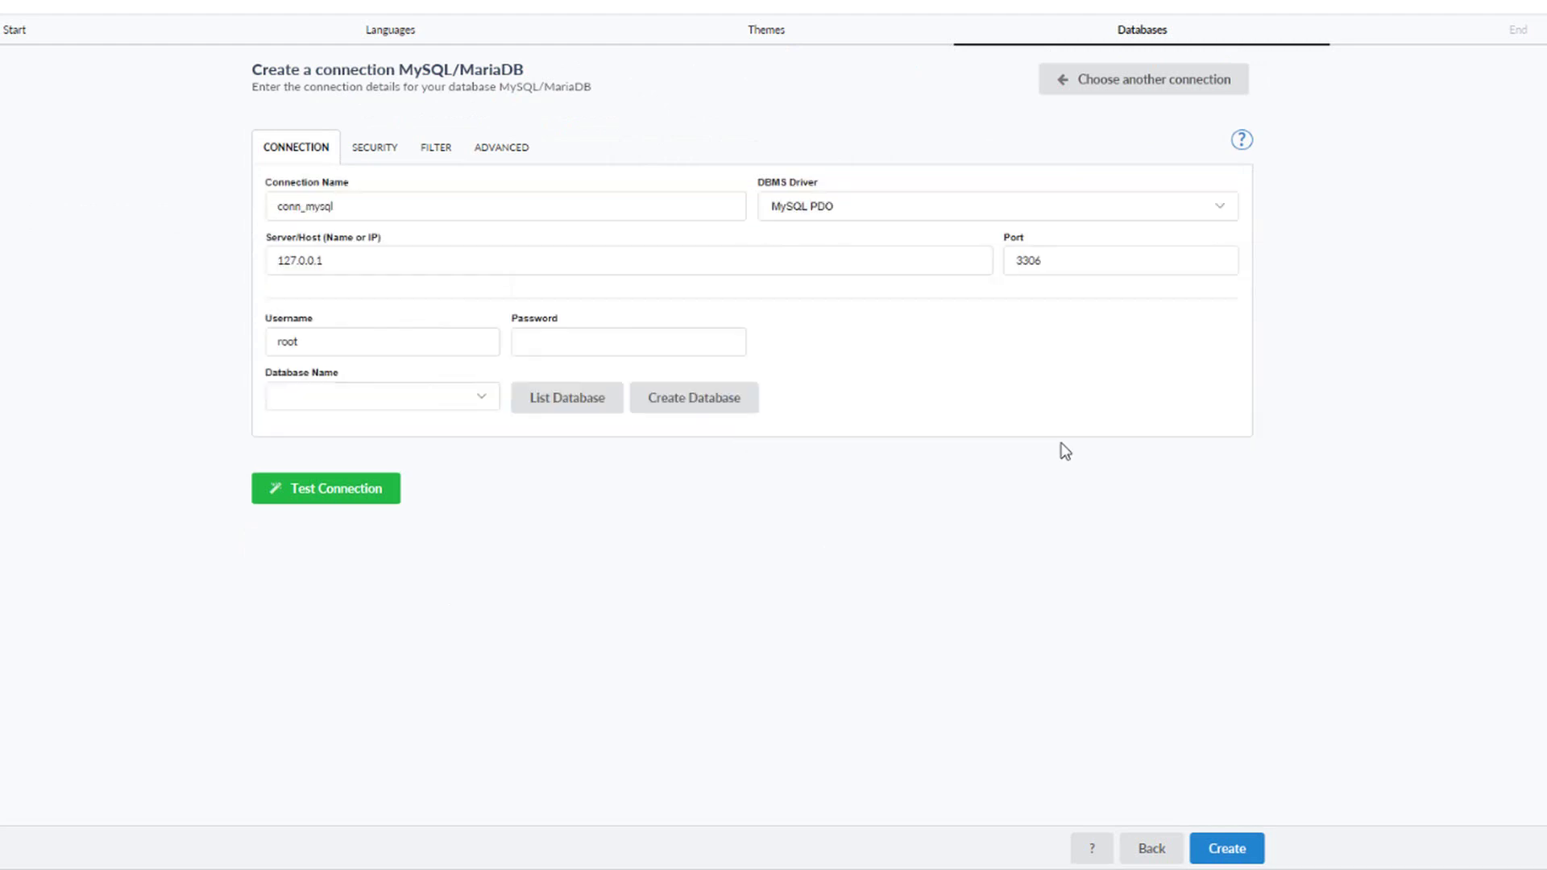
pyautogui.click(379, 207)
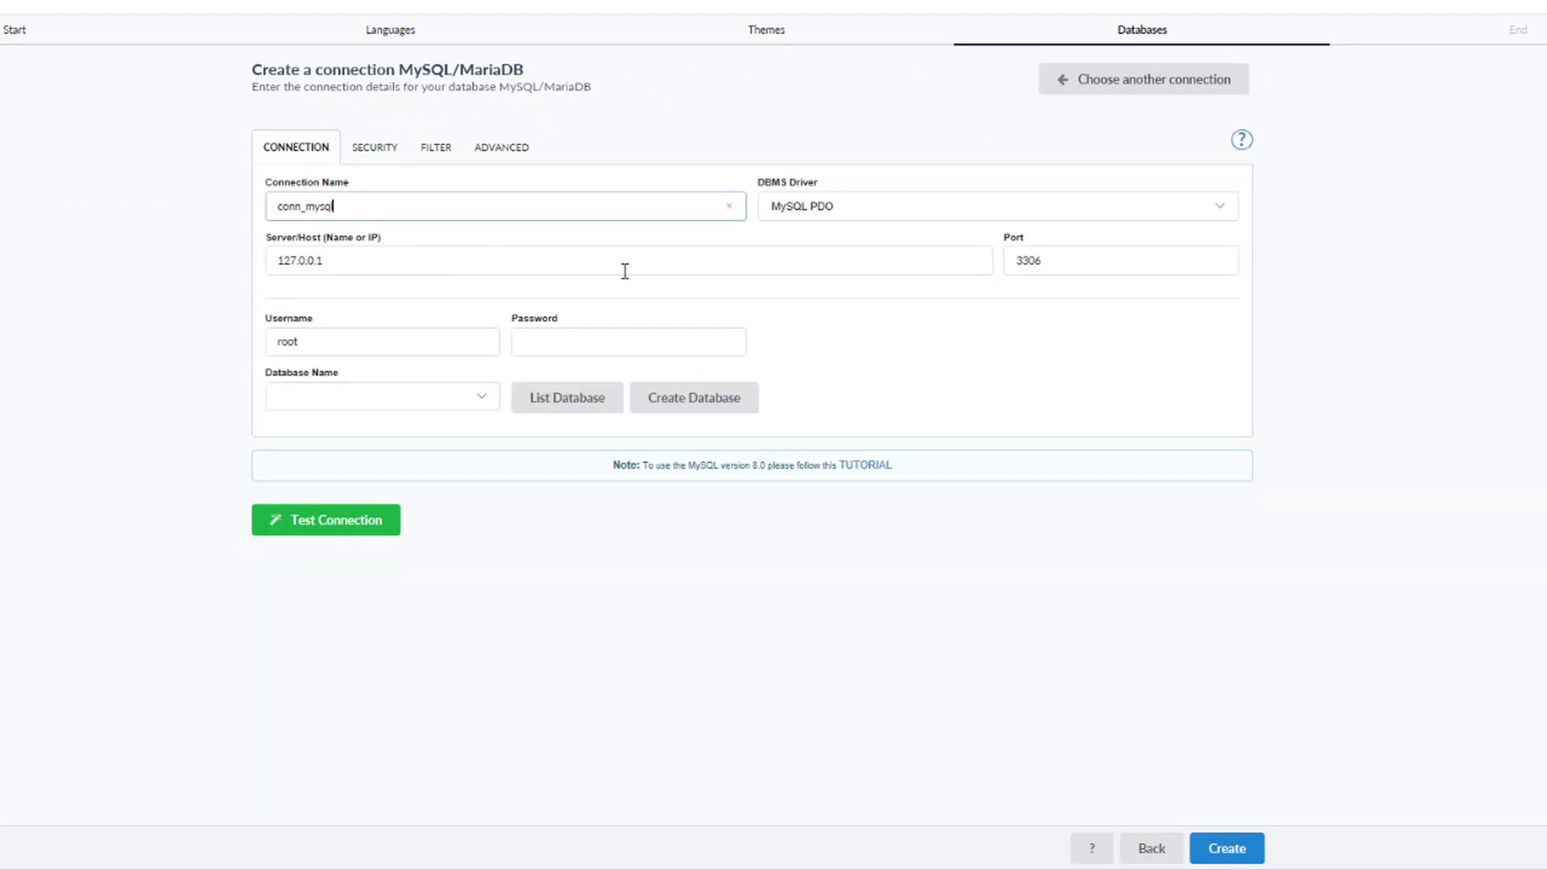
pyautogui.click(477, 269)
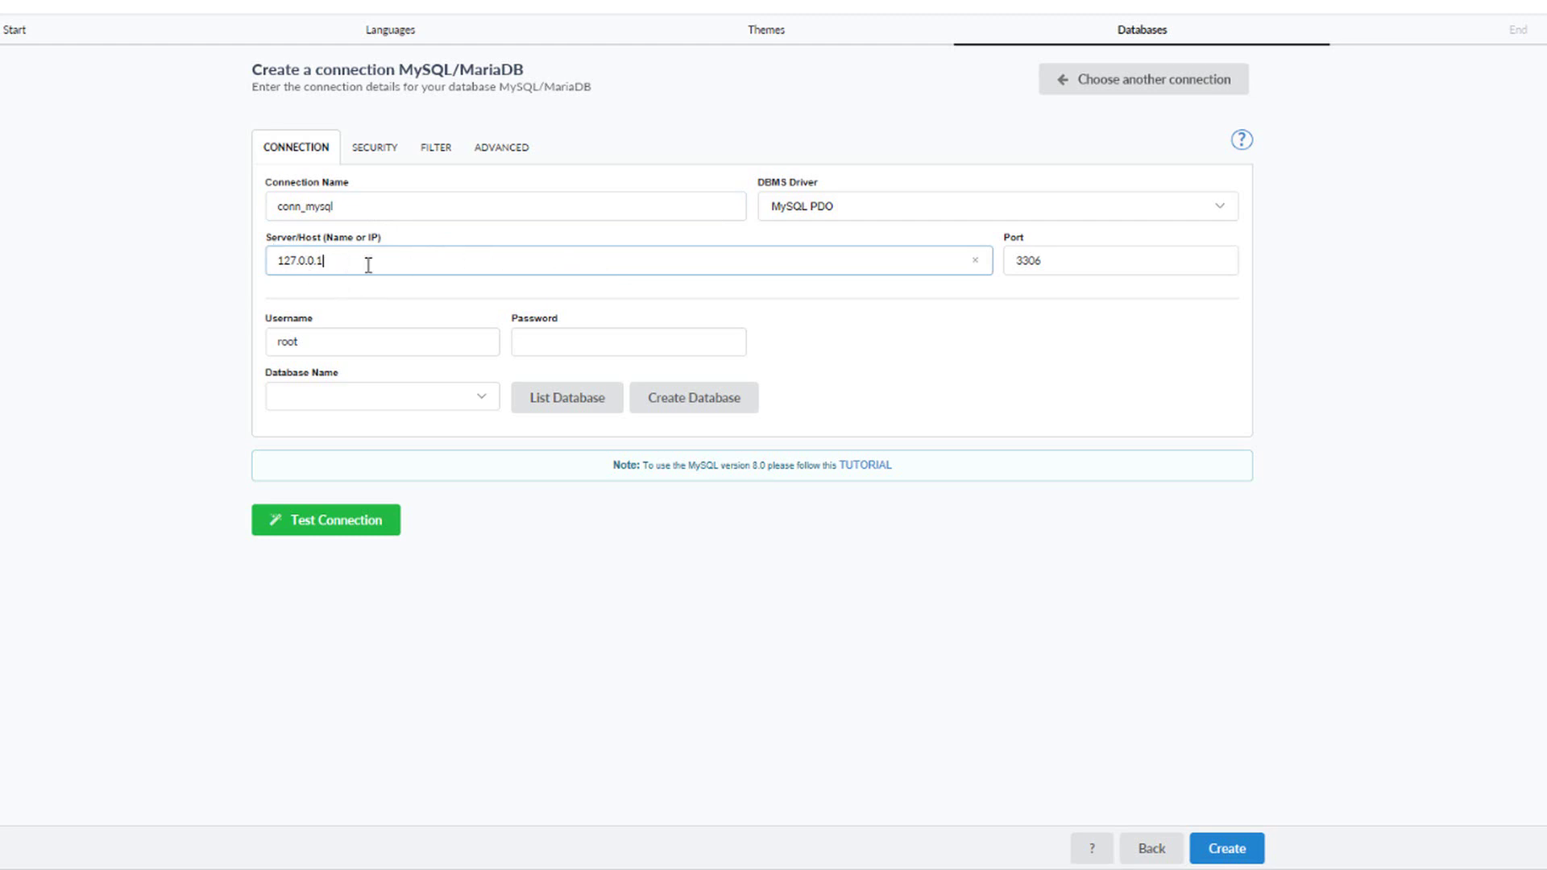
pyautogui.click(897, 215)
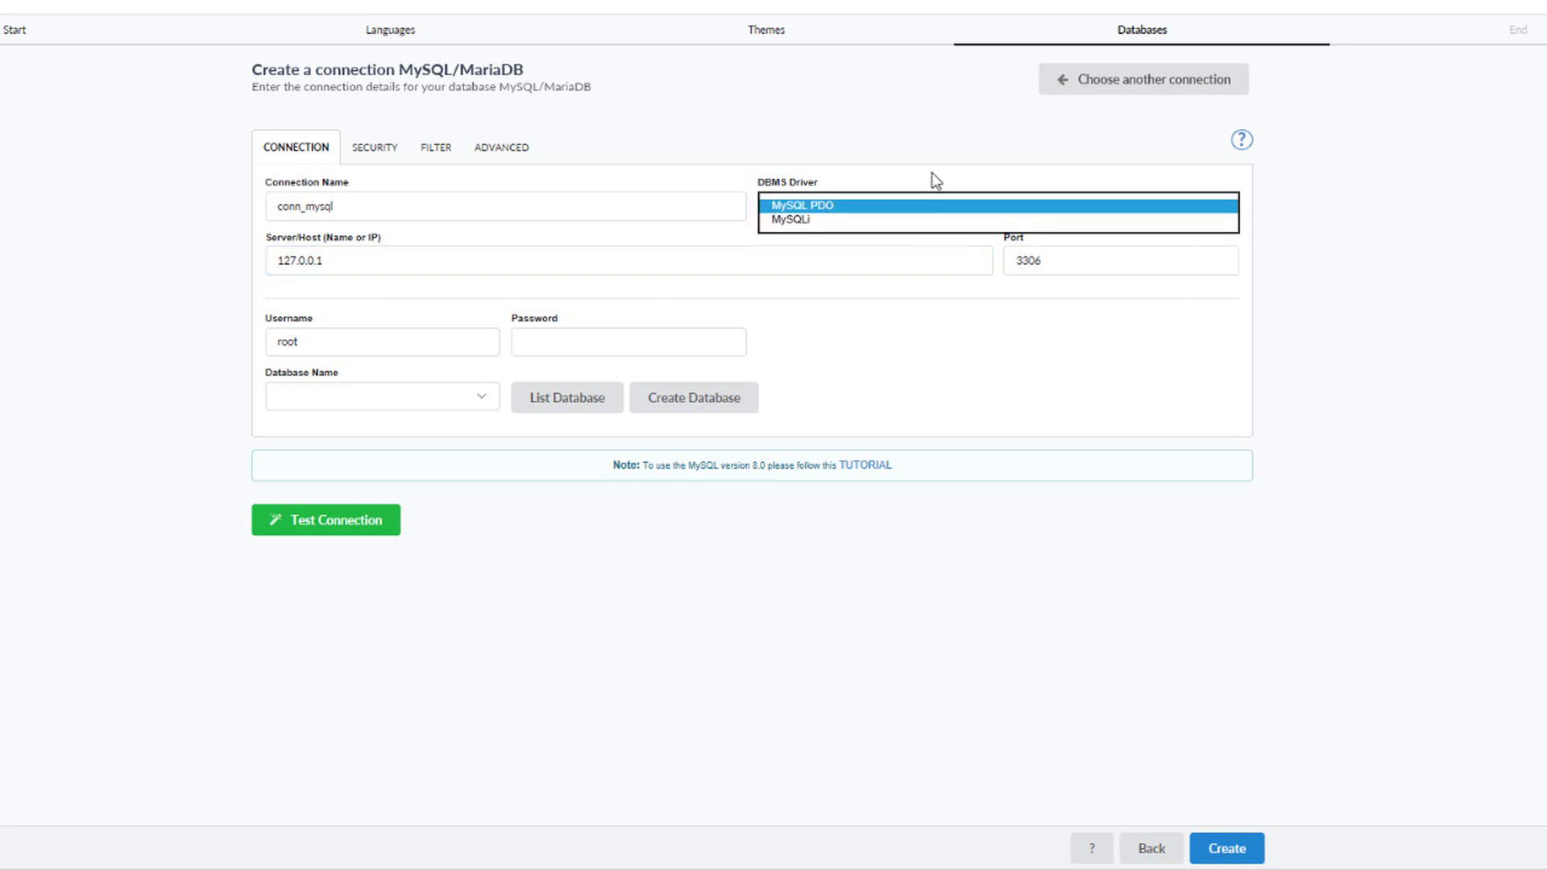
pyautogui.click(999, 206)
pyautogui.click(1091, 259)
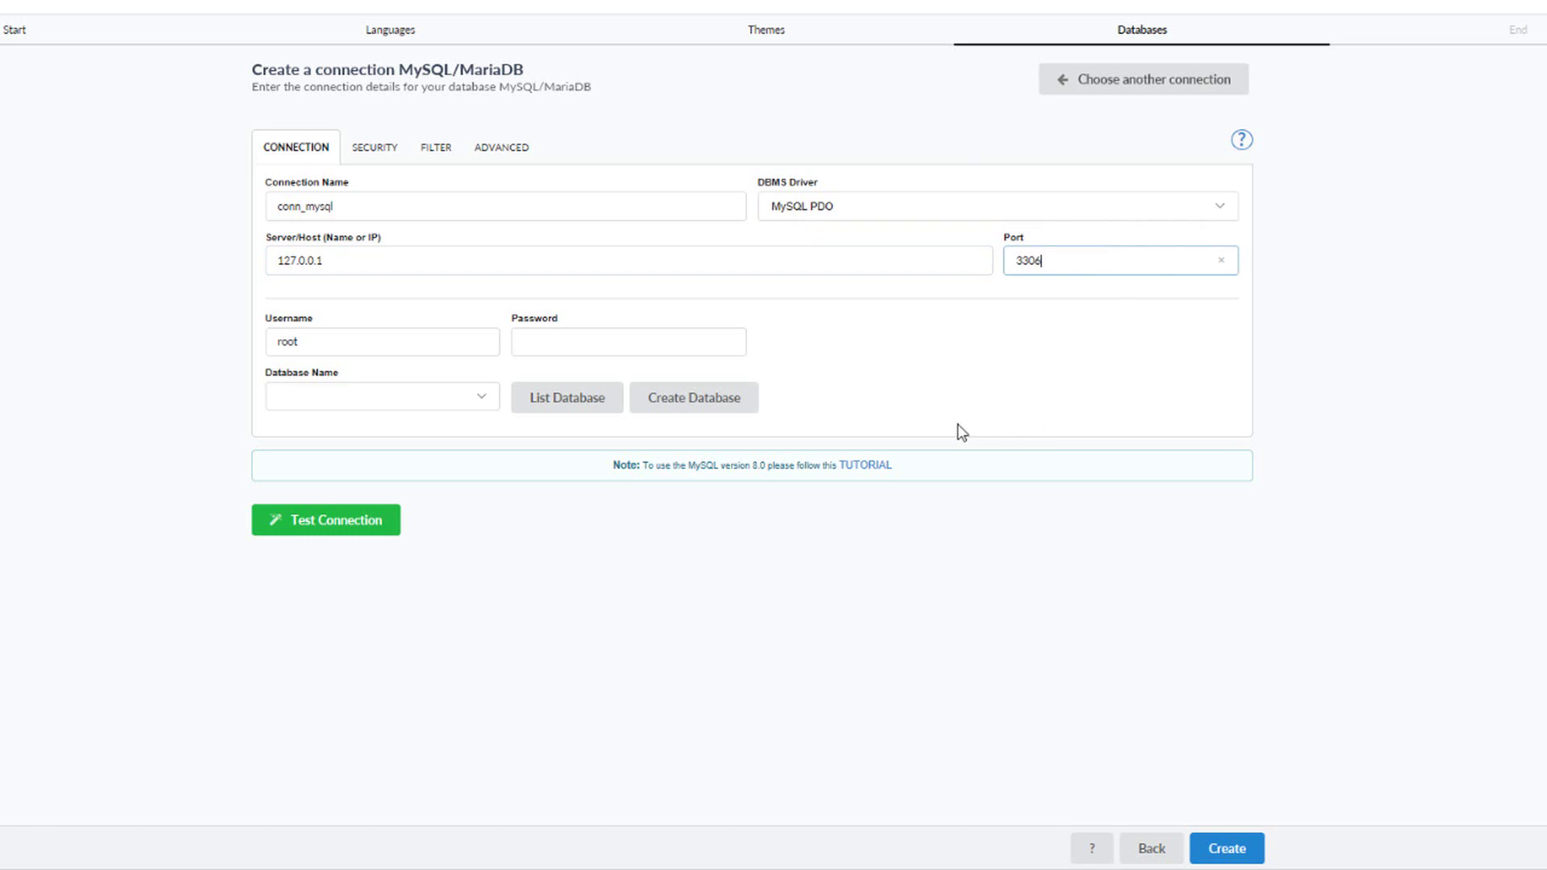
# Go over the username and password fields and try to list the databases as root without a password
pyautogui.click(388, 335)
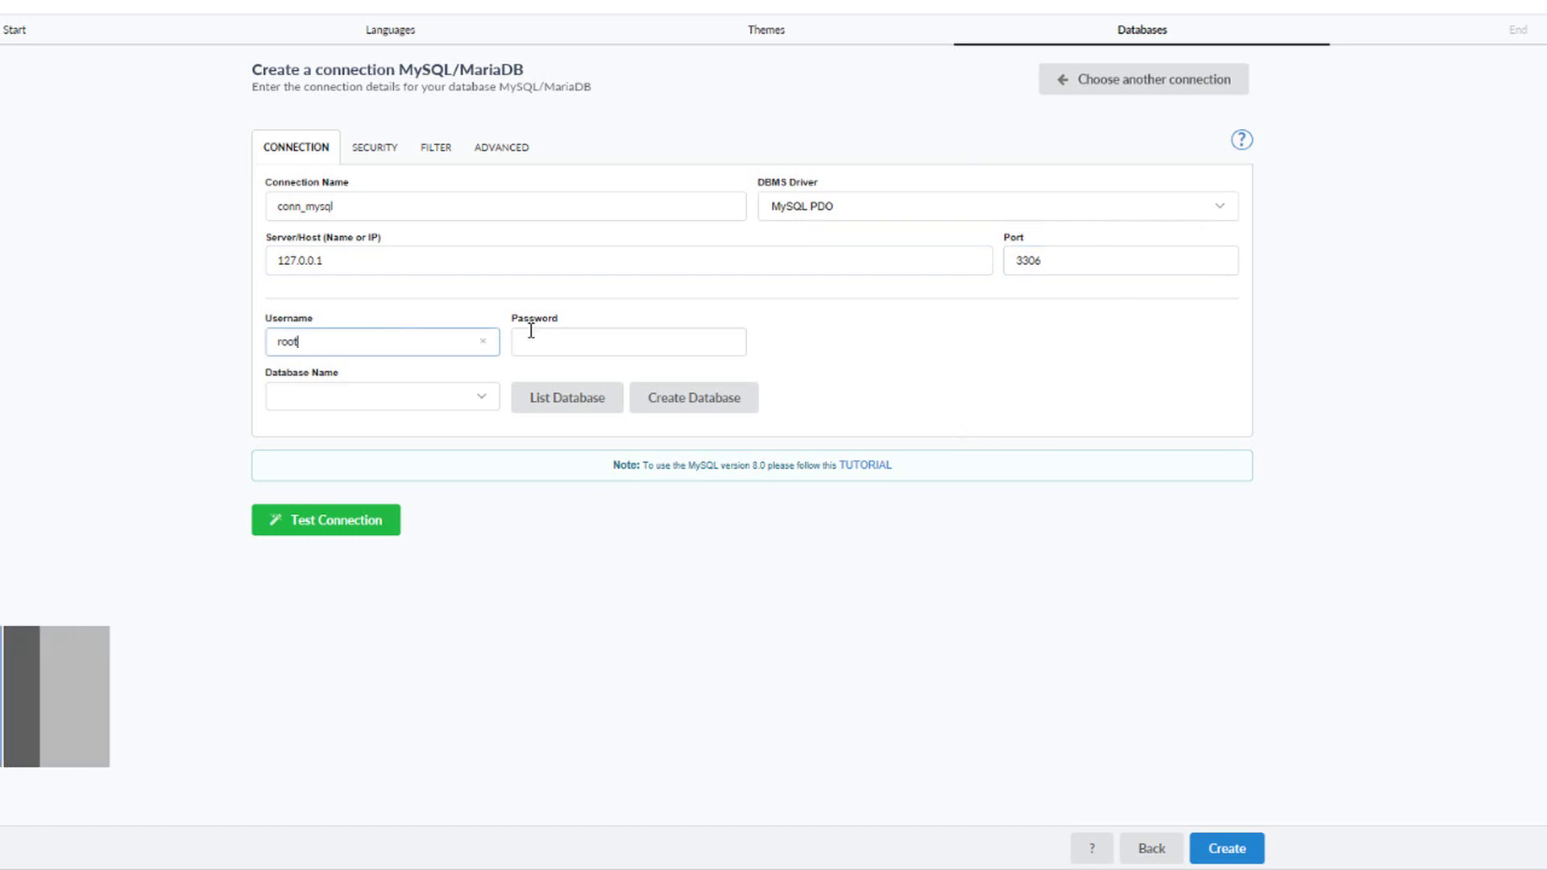
pyautogui.click(621, 342)
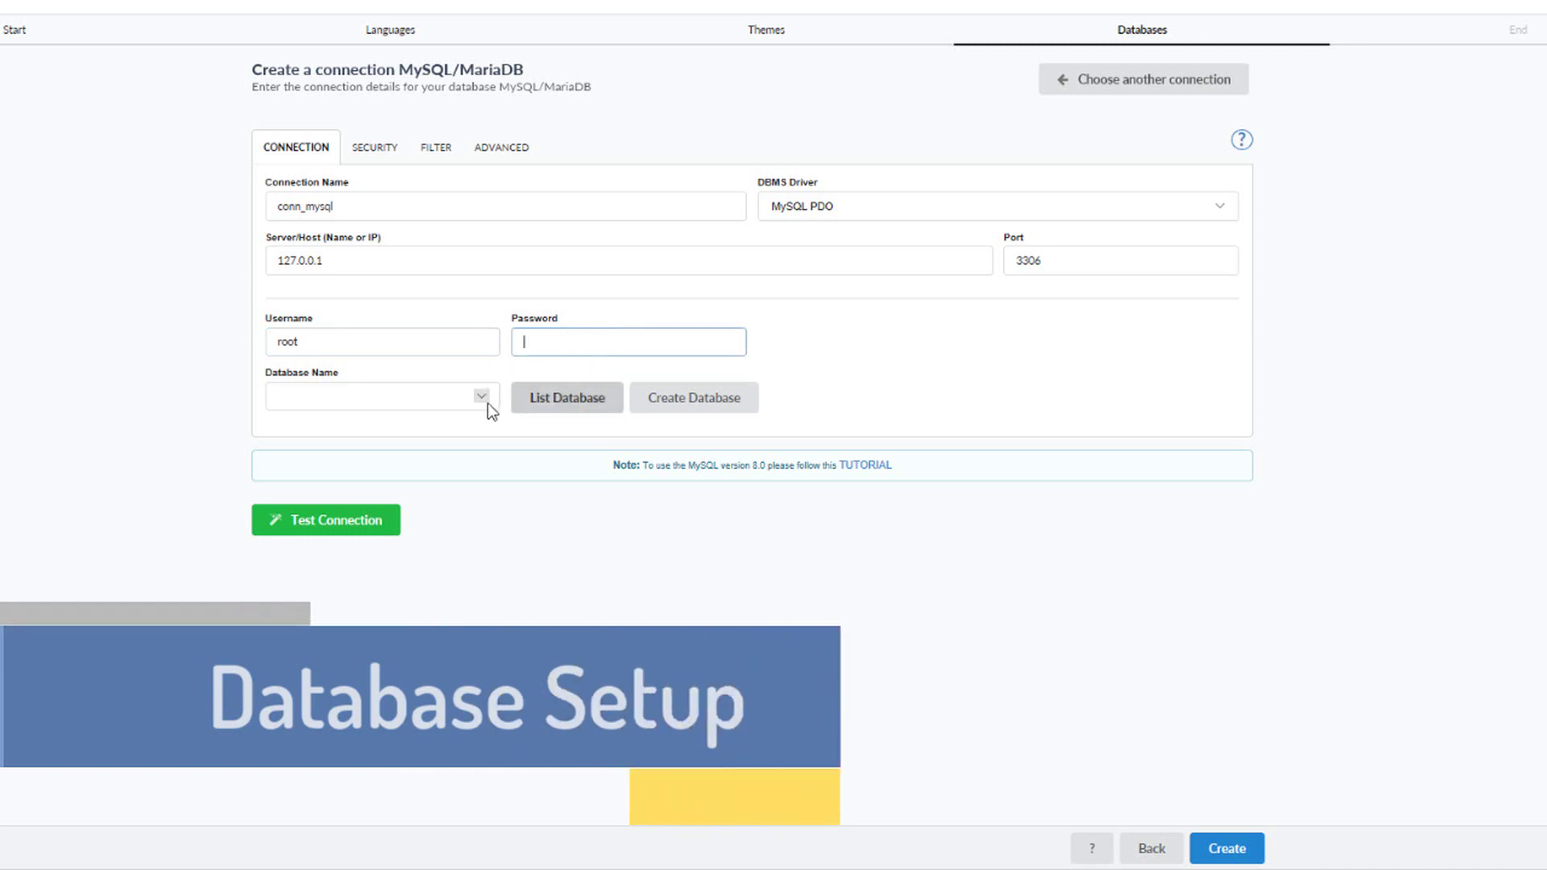
pyautogui.click(568, 403)
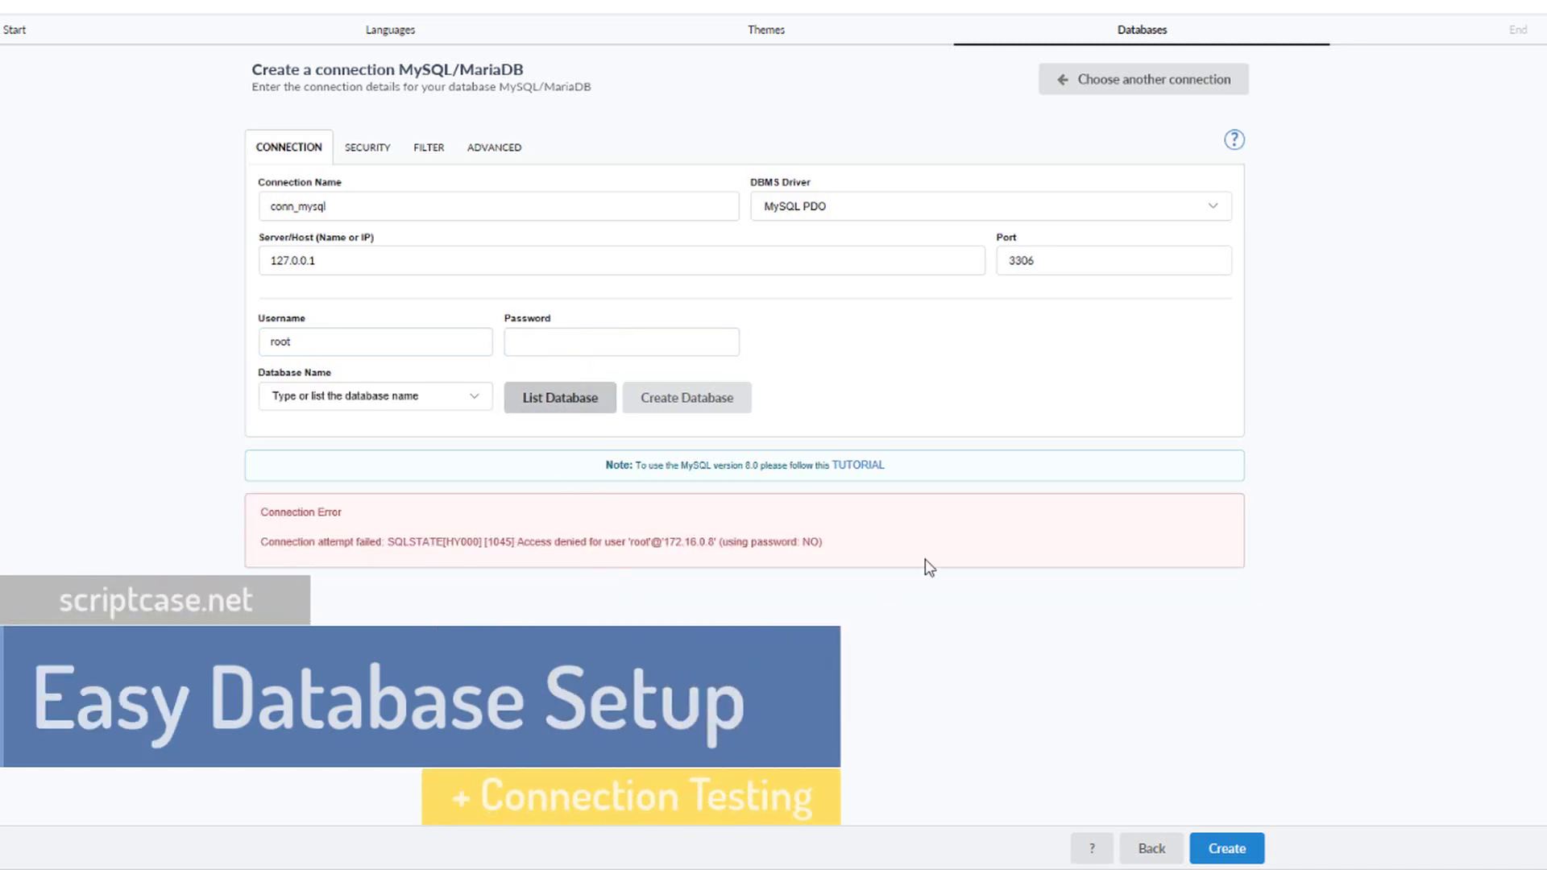
pyautogui.moveTo(267, 507); pyautogui.dragTo(846, 558)
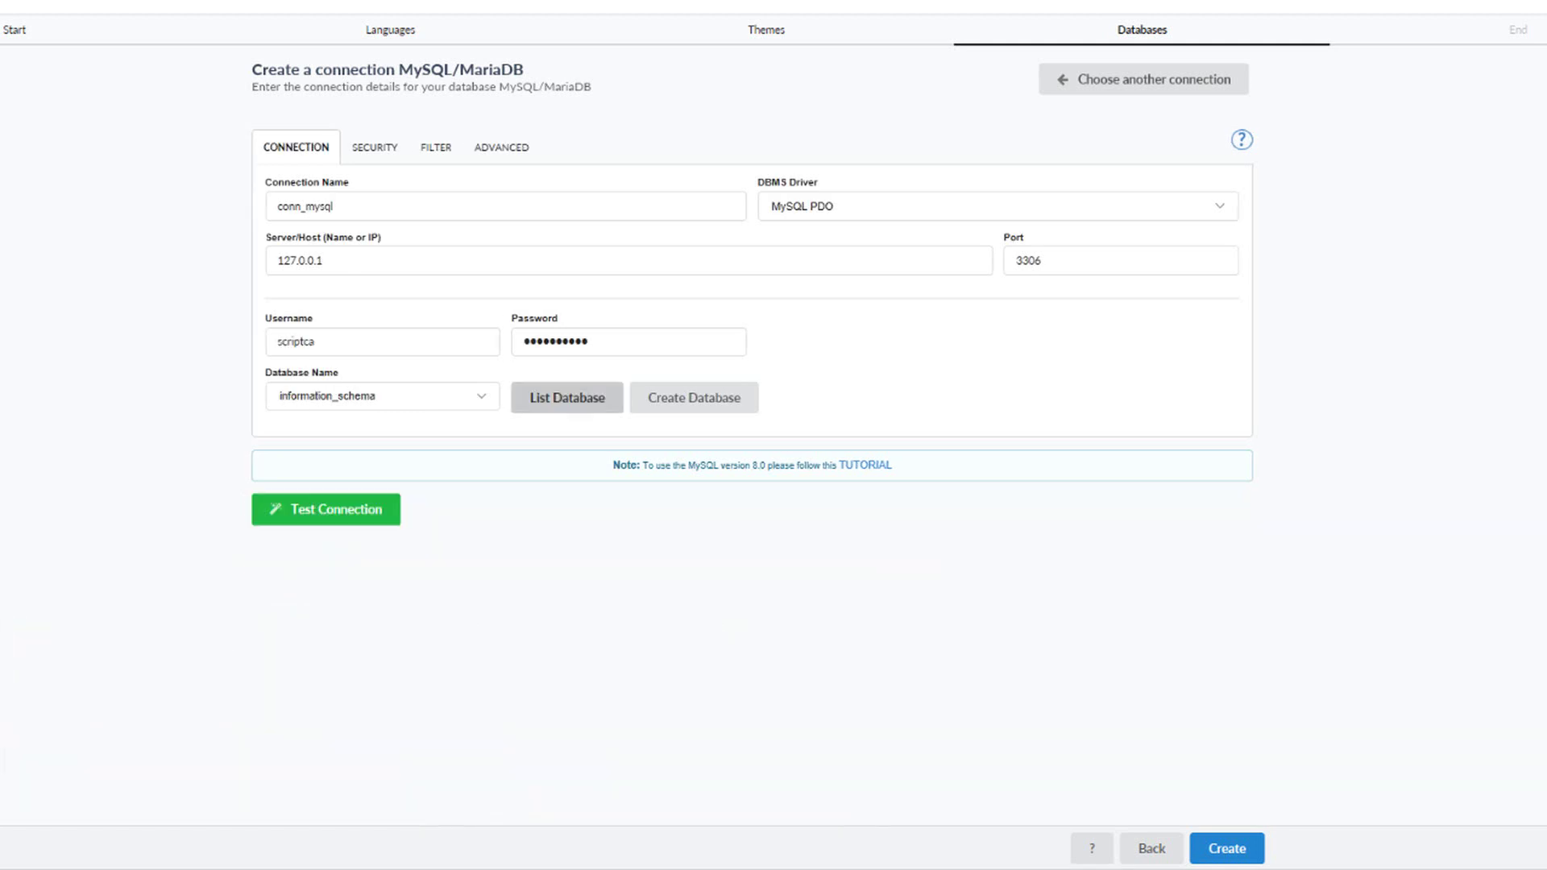
# List the databases on the server and choose scriptca_samples_demo for the connection
pyautogui.click(574, 400)
pyautogui.click(481, 397)
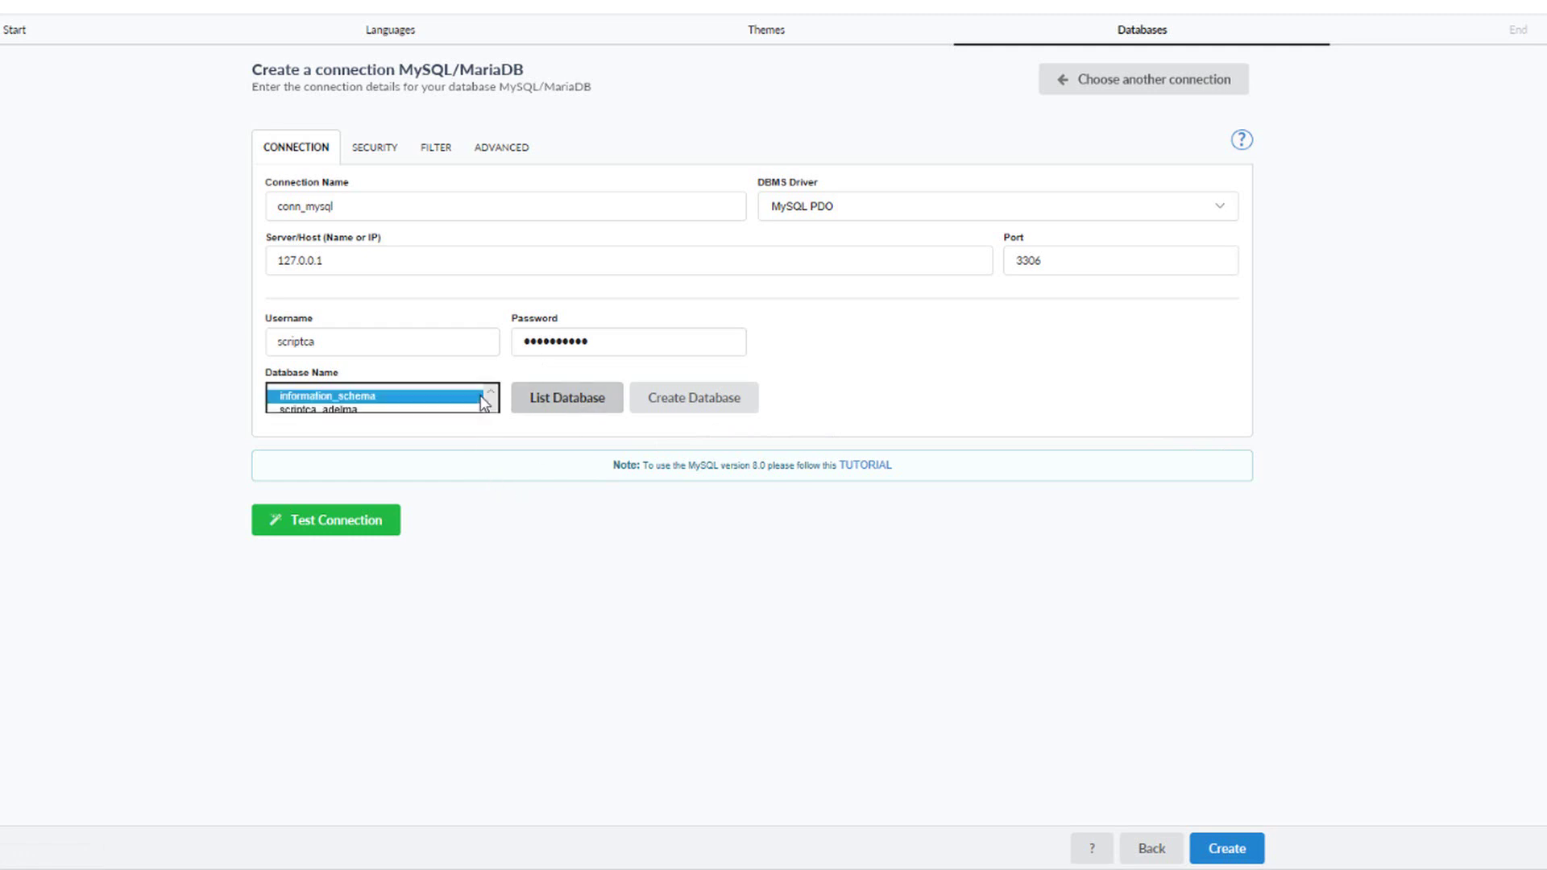
pyautogui.scroll(-1, 419, 596)
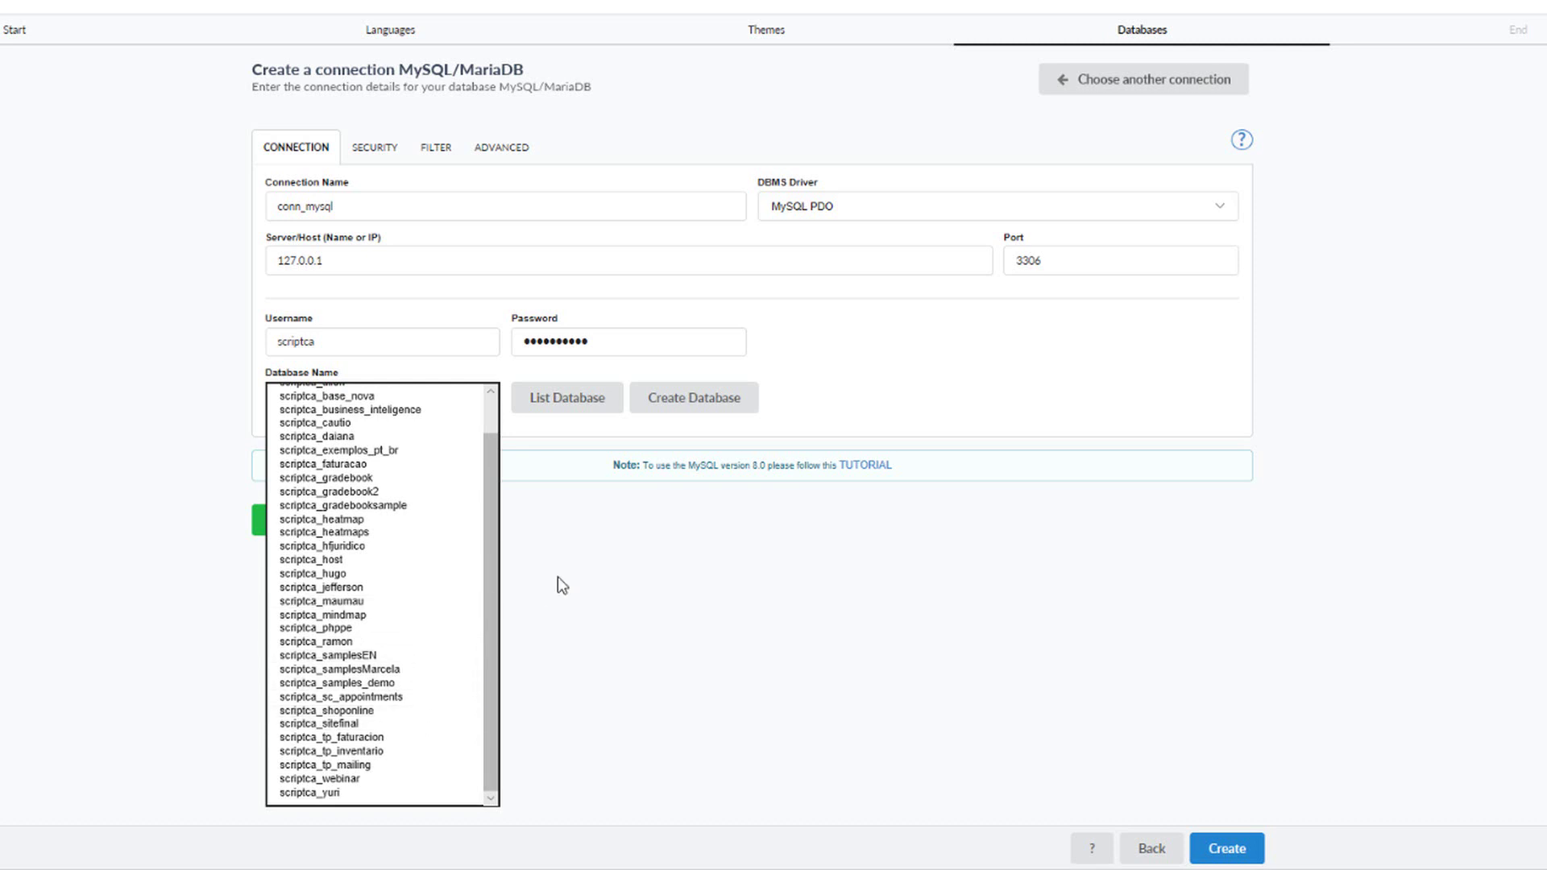
pyautogui.click(347, 684)
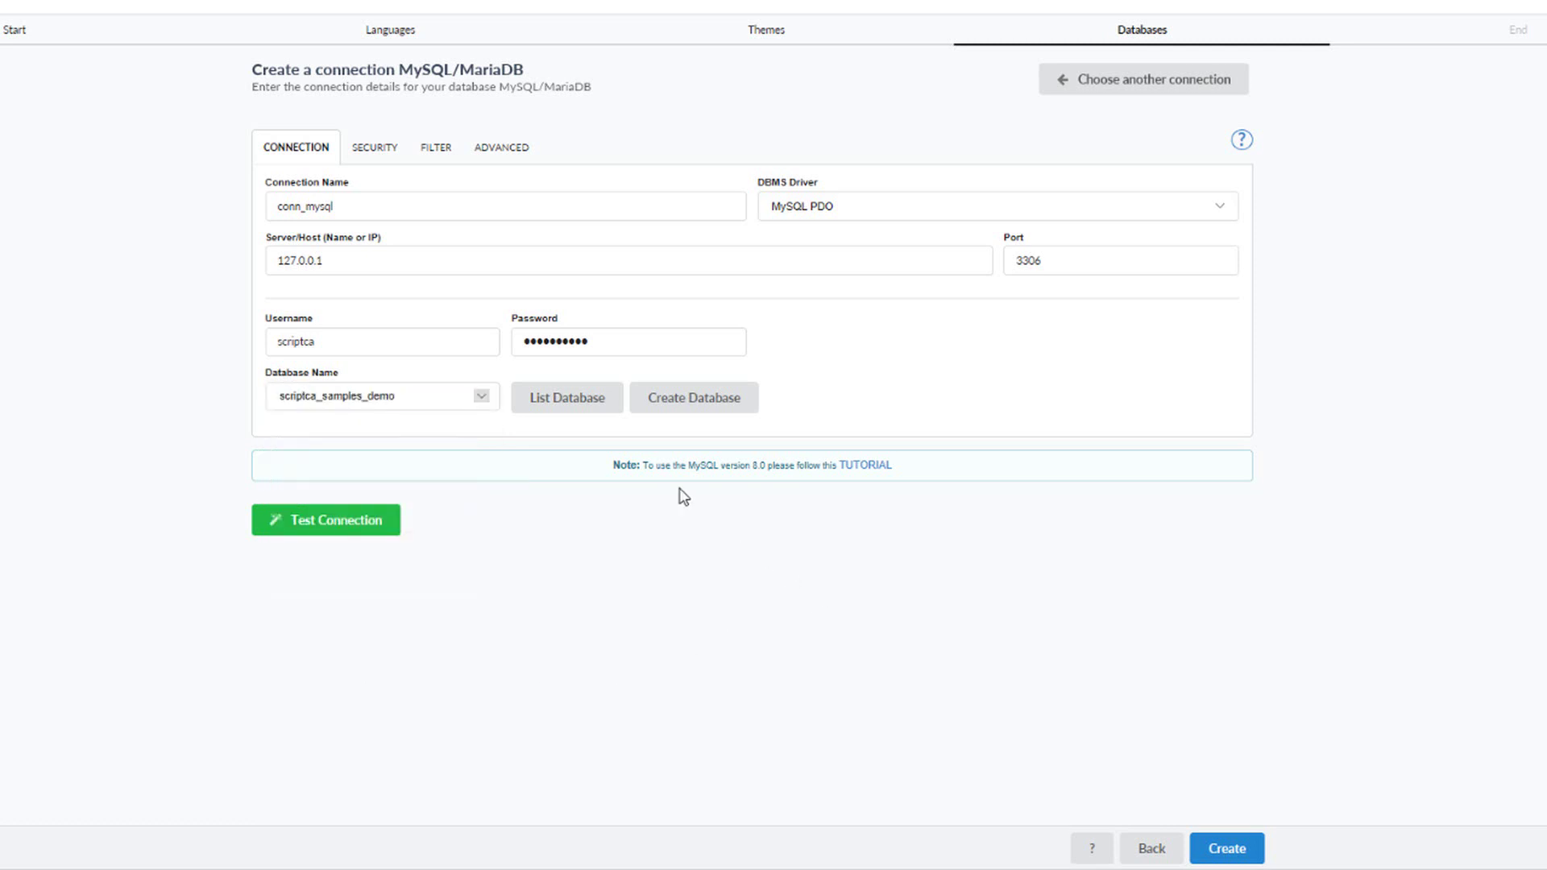
# Test the MySQL connection to scriptca_samples_demo and check the reported result
pyautogui.click(337, 522)
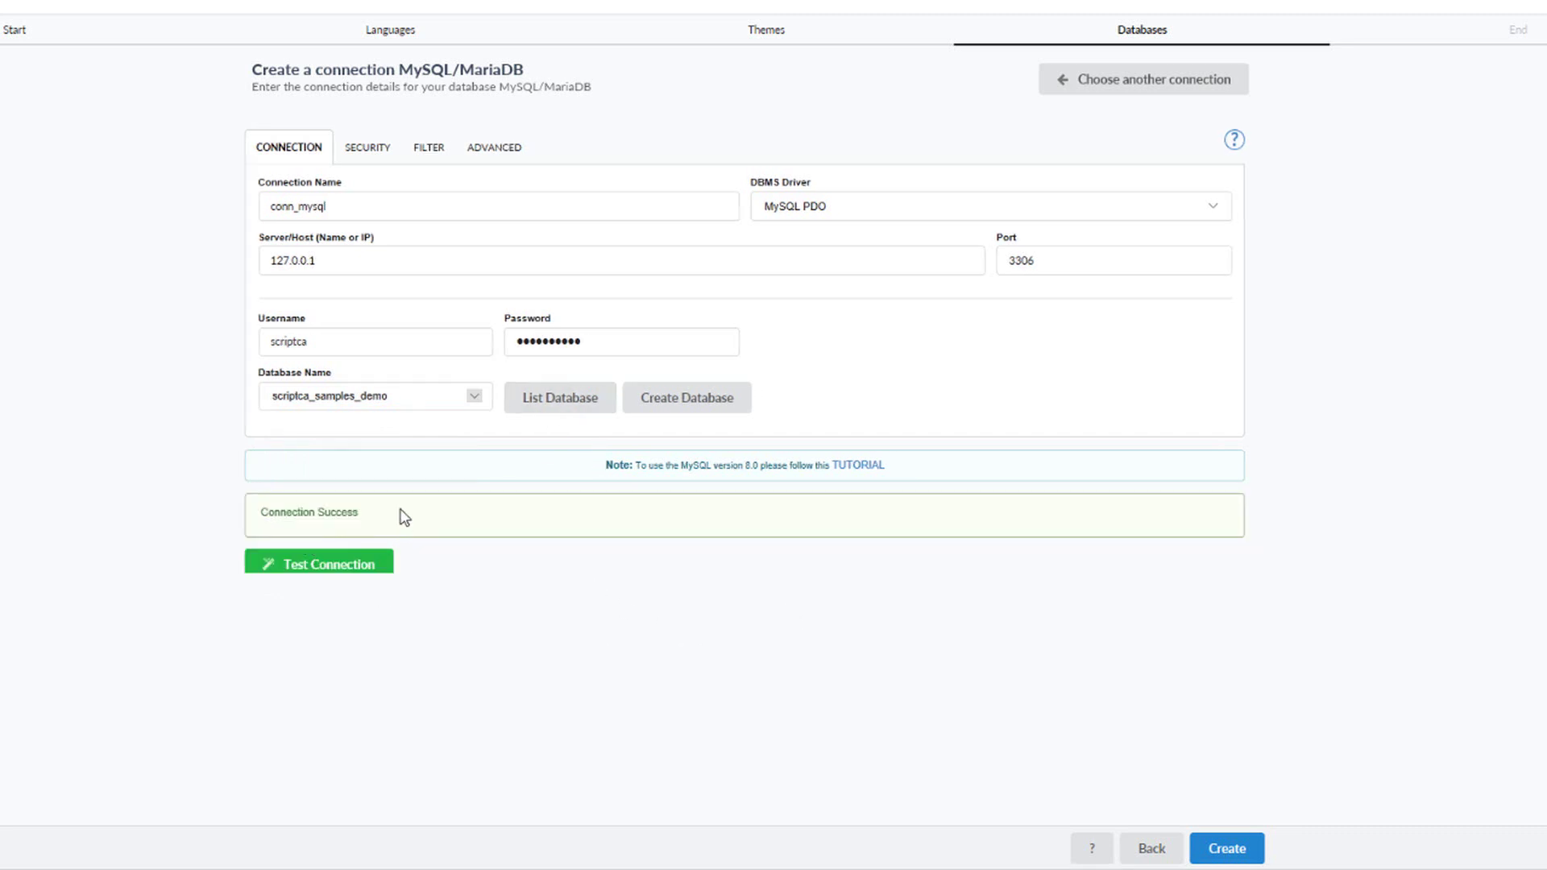
pyautogui.moveTo(401, 511); pyautogui.dragTo(253, 511)
pyautogui.click(569, 540)
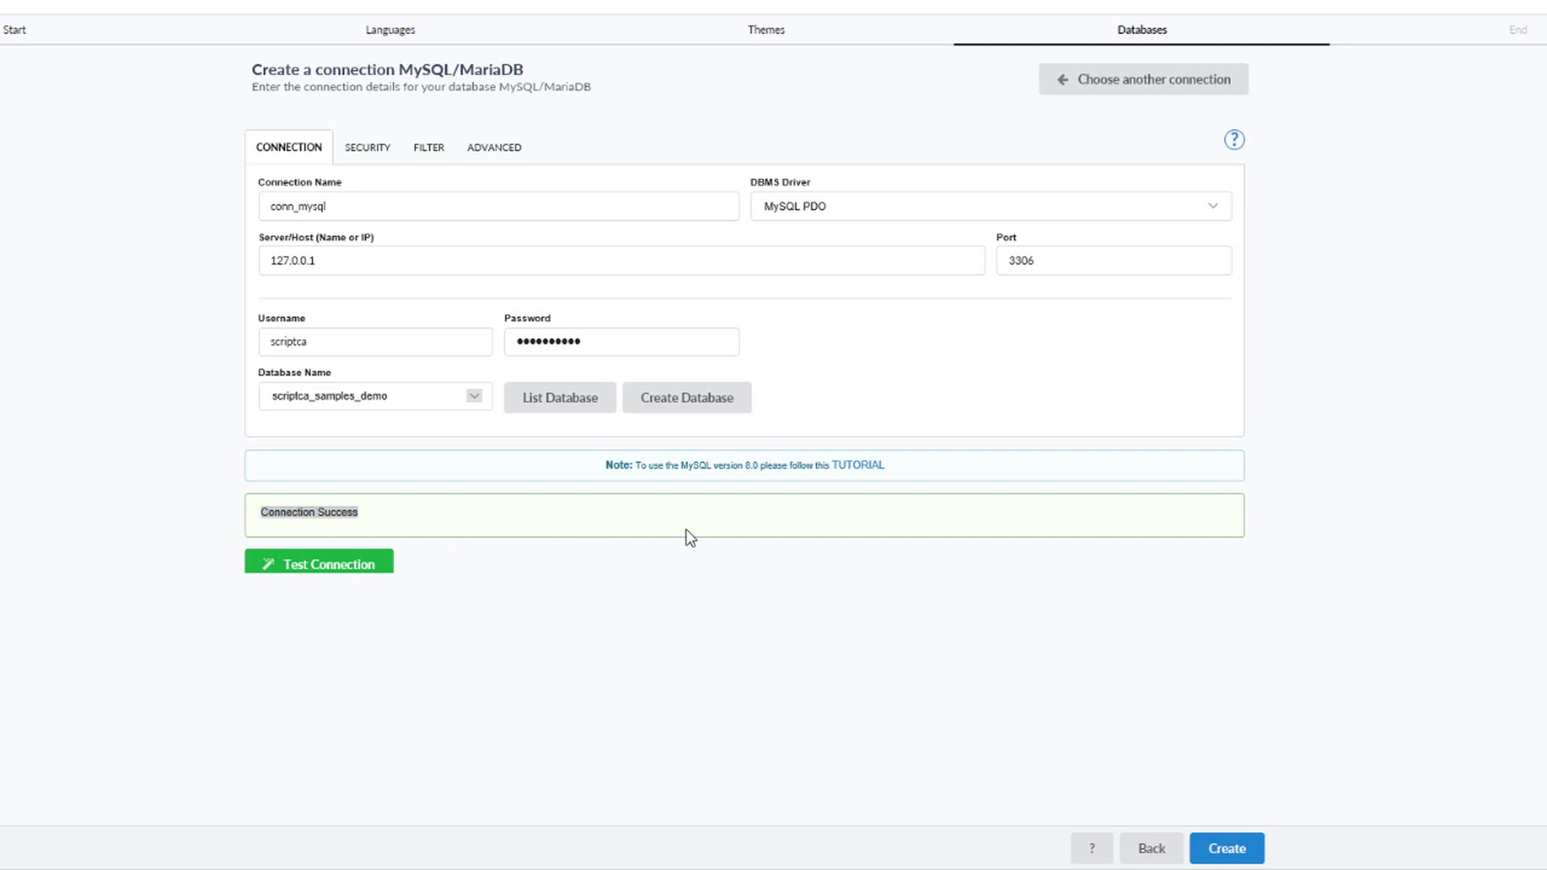
# View the connection's security settings, switch Use SSL on and off again, and go over the client certificate field
pyautogui.click(366, 152)
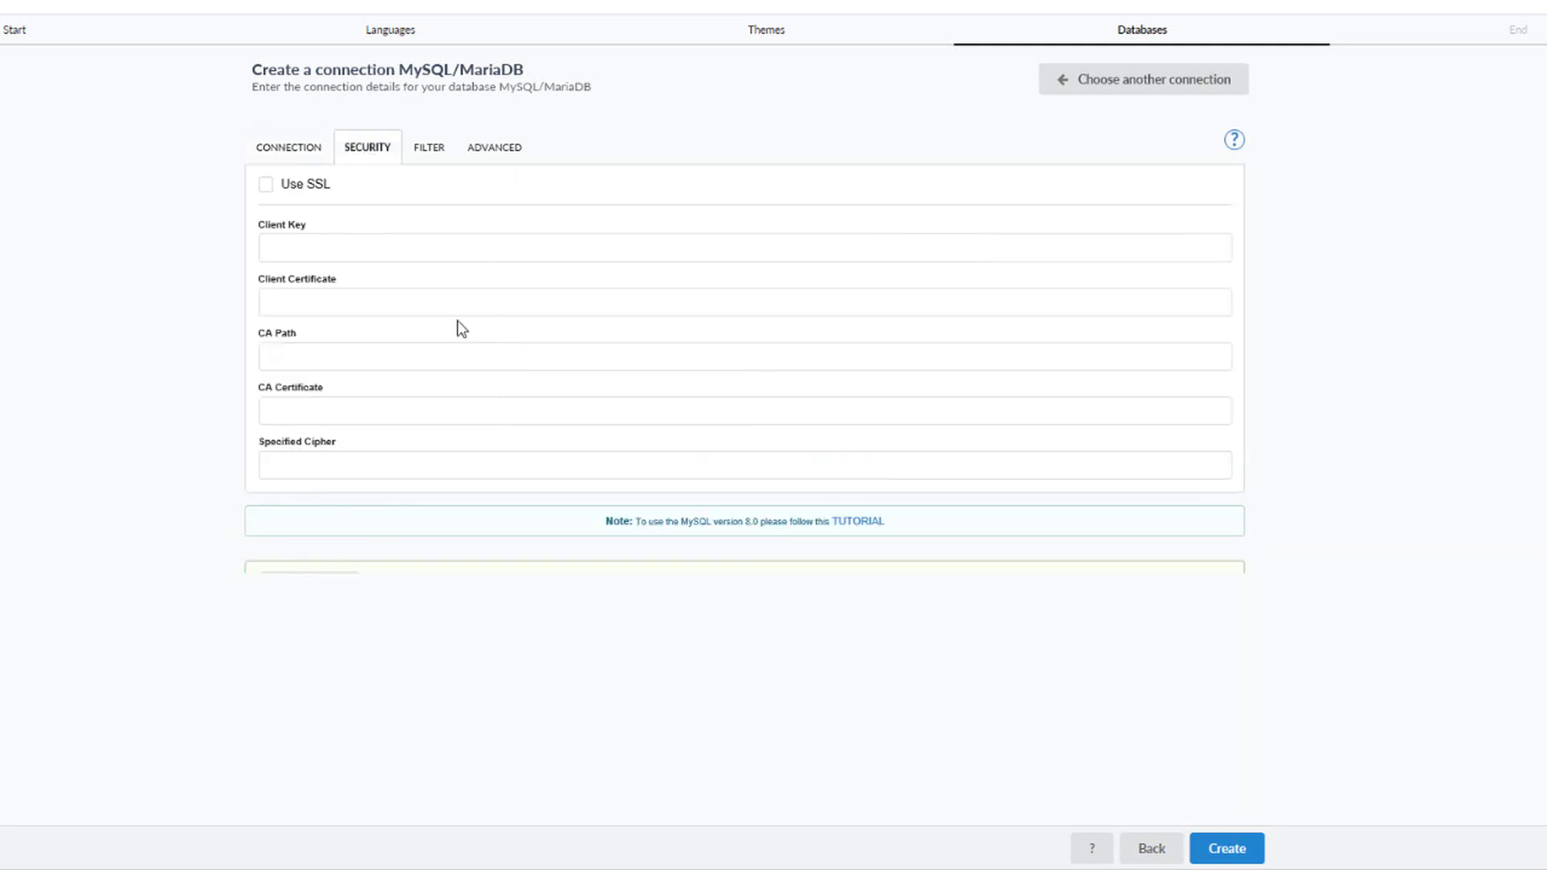
pyautogui.click(266, 185)
pyautogui.click(266, 188)
pyautogui.click(385, 306)
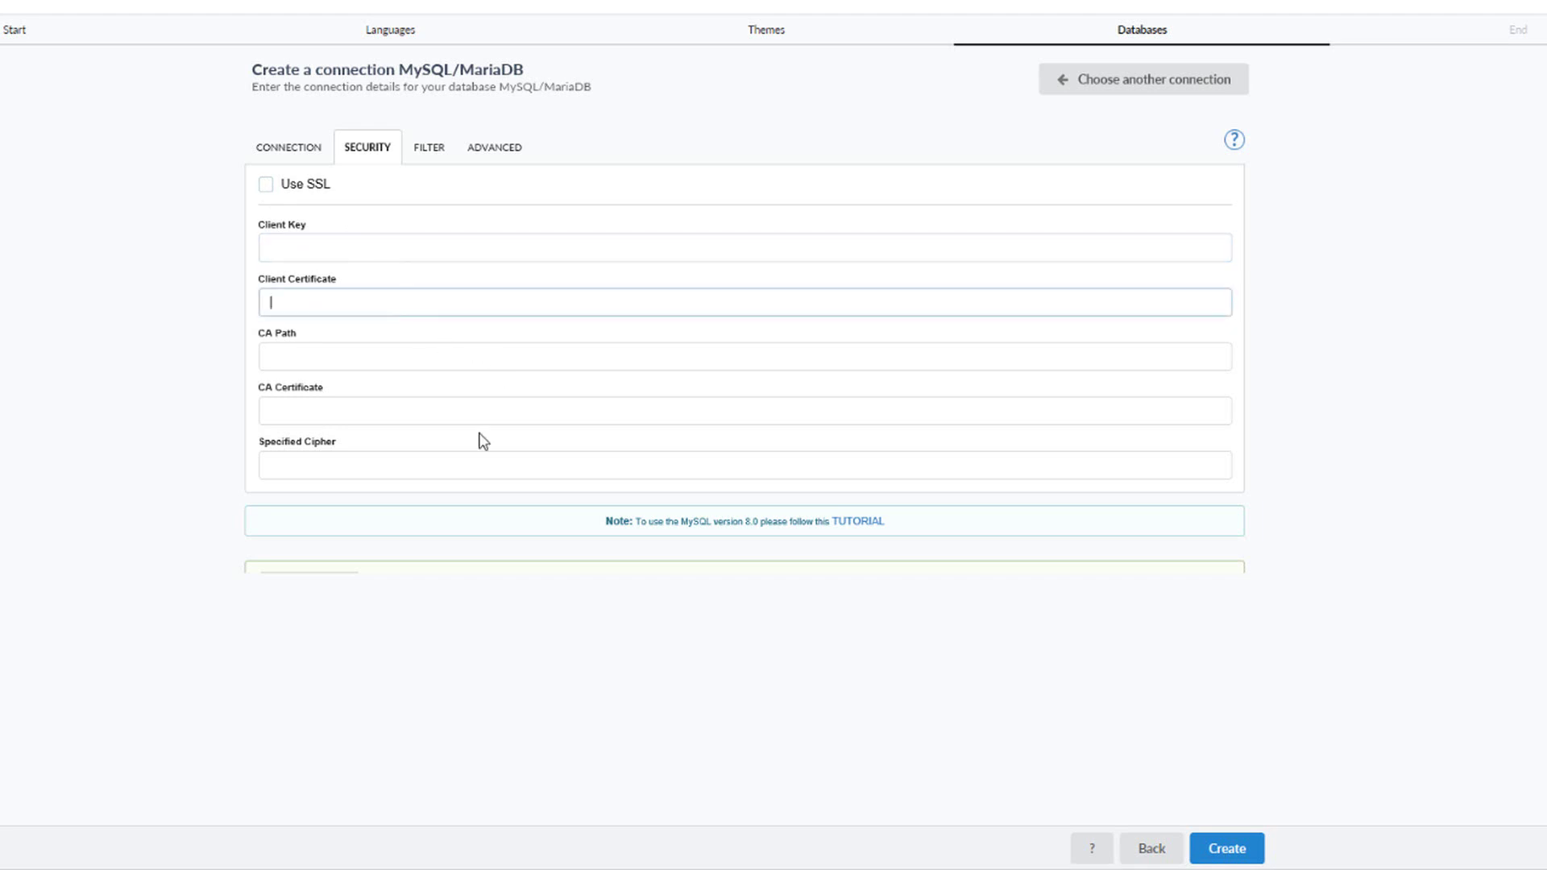
# Look over the connection's filter and advanced settings and return to its main connection details
pyautogui.click(429, 153)
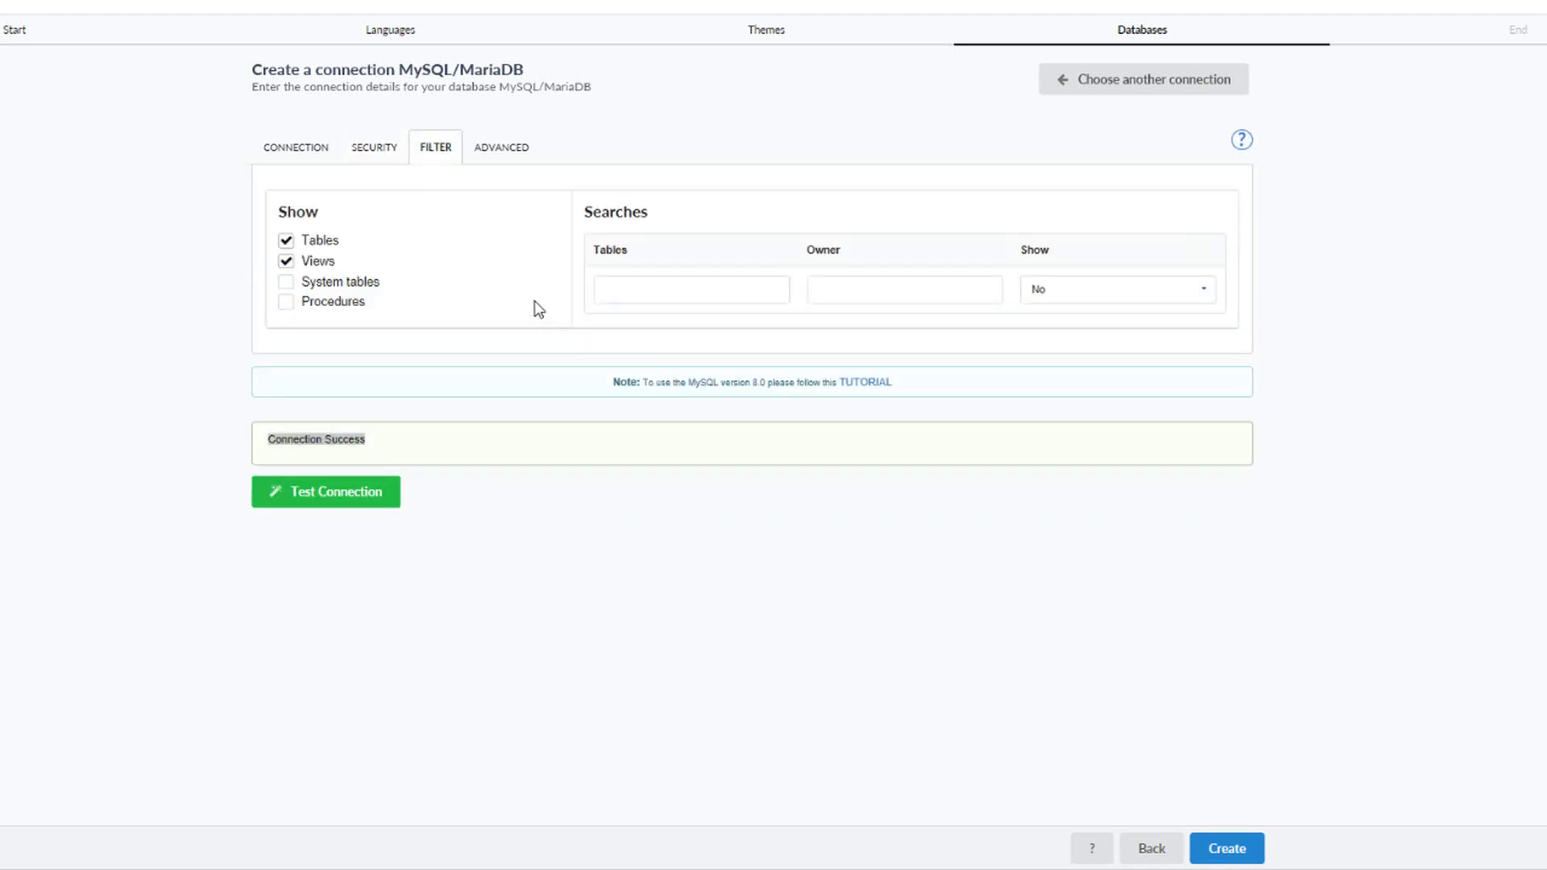
pyautogui.click(523, 153)
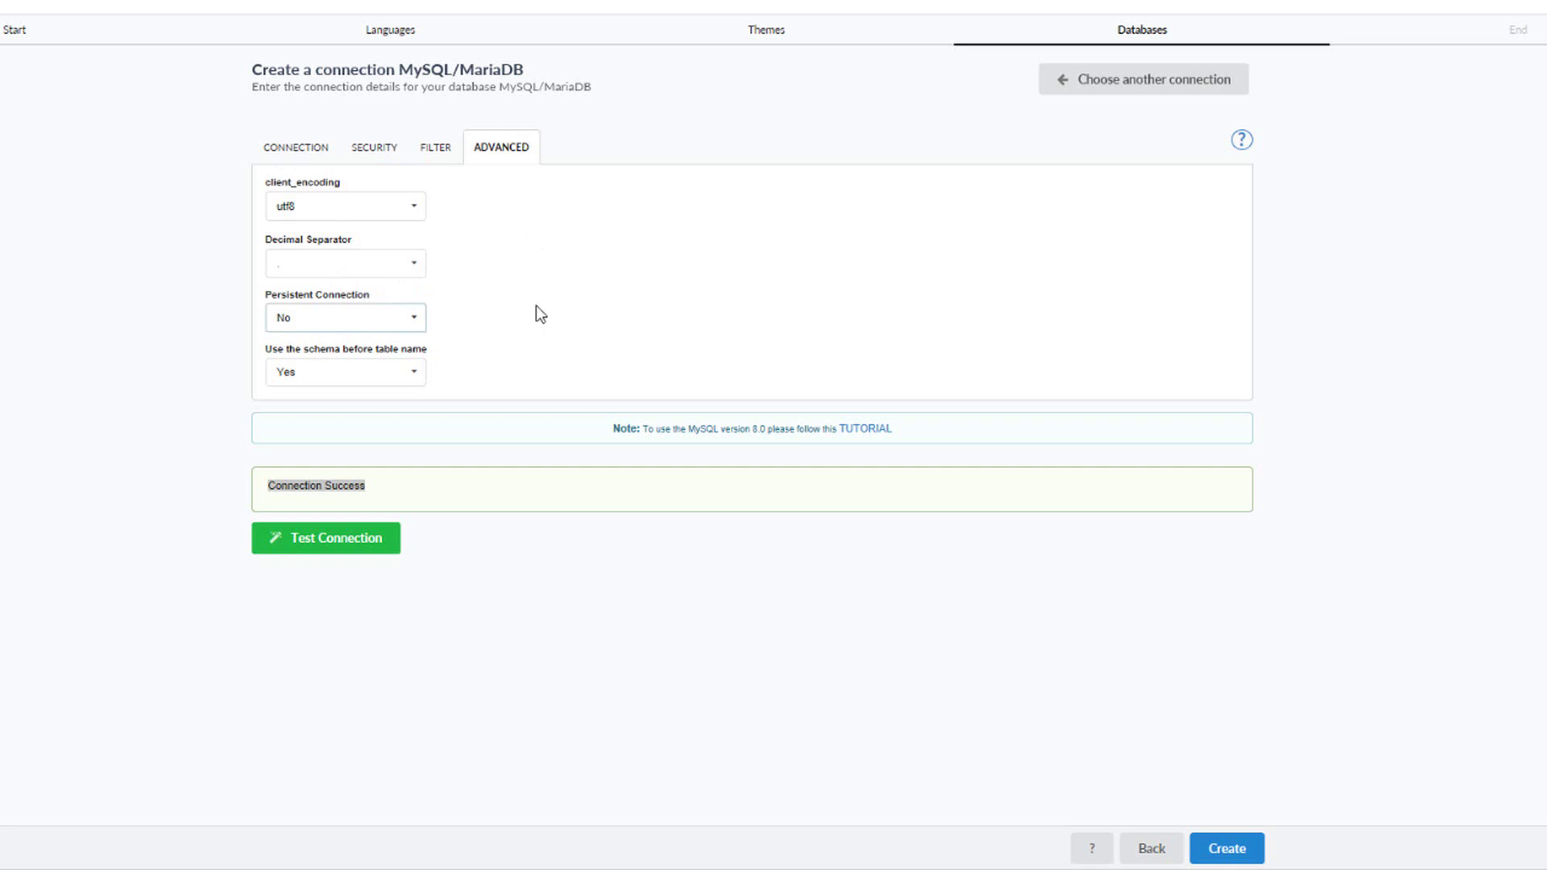
pyautogui.click(689, 313)
pyautogui.click(312, 153)
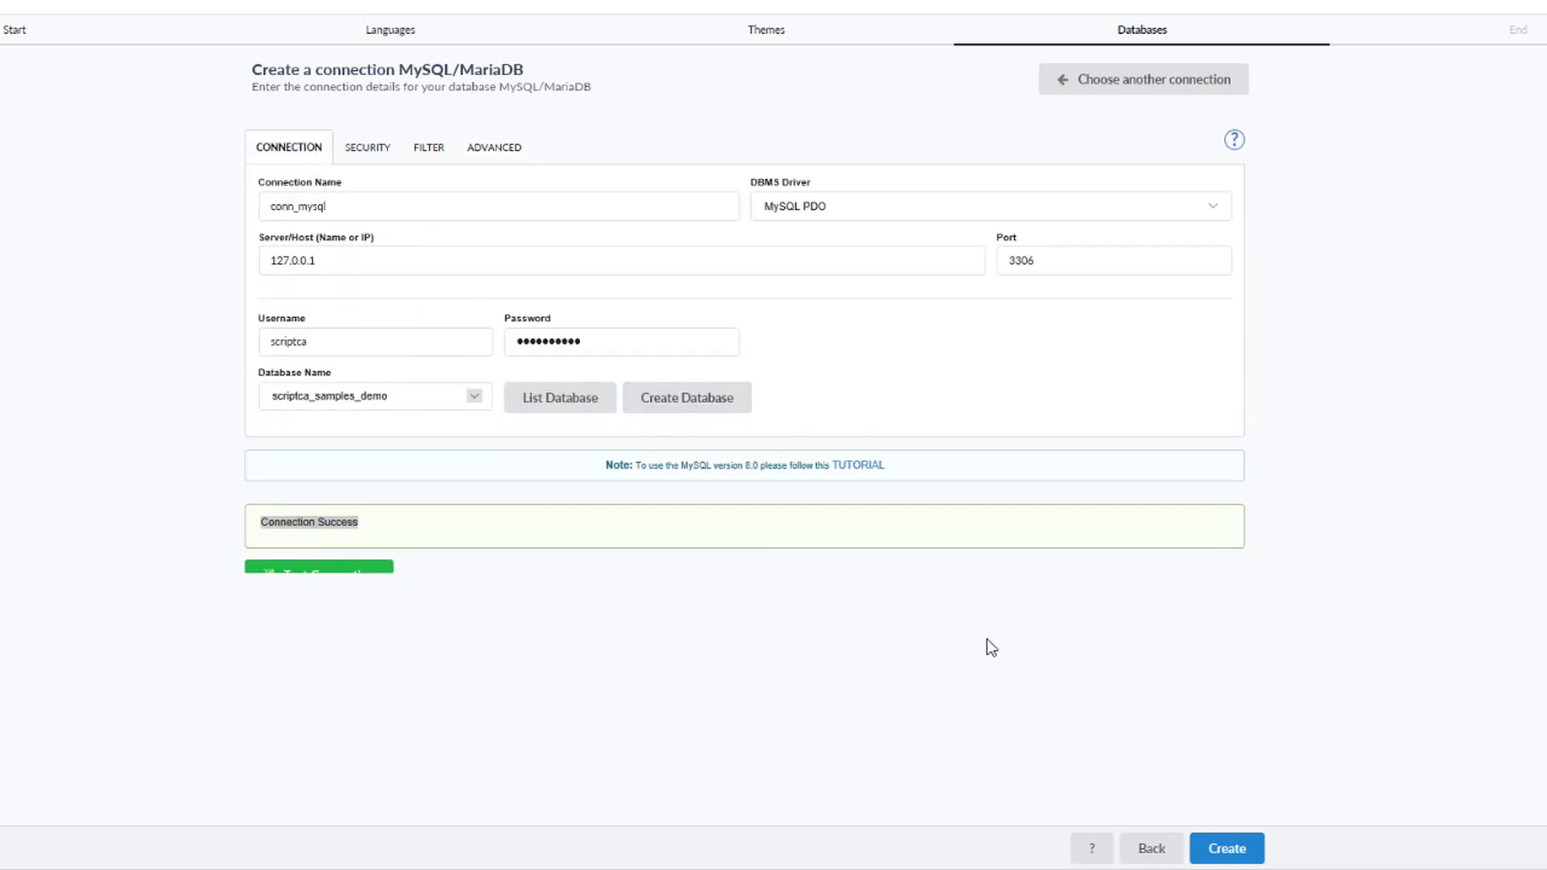
# Test the conn_mysql connection to scriptca_samples_demo again and create the project with it
pyautogui.click(350, 572)
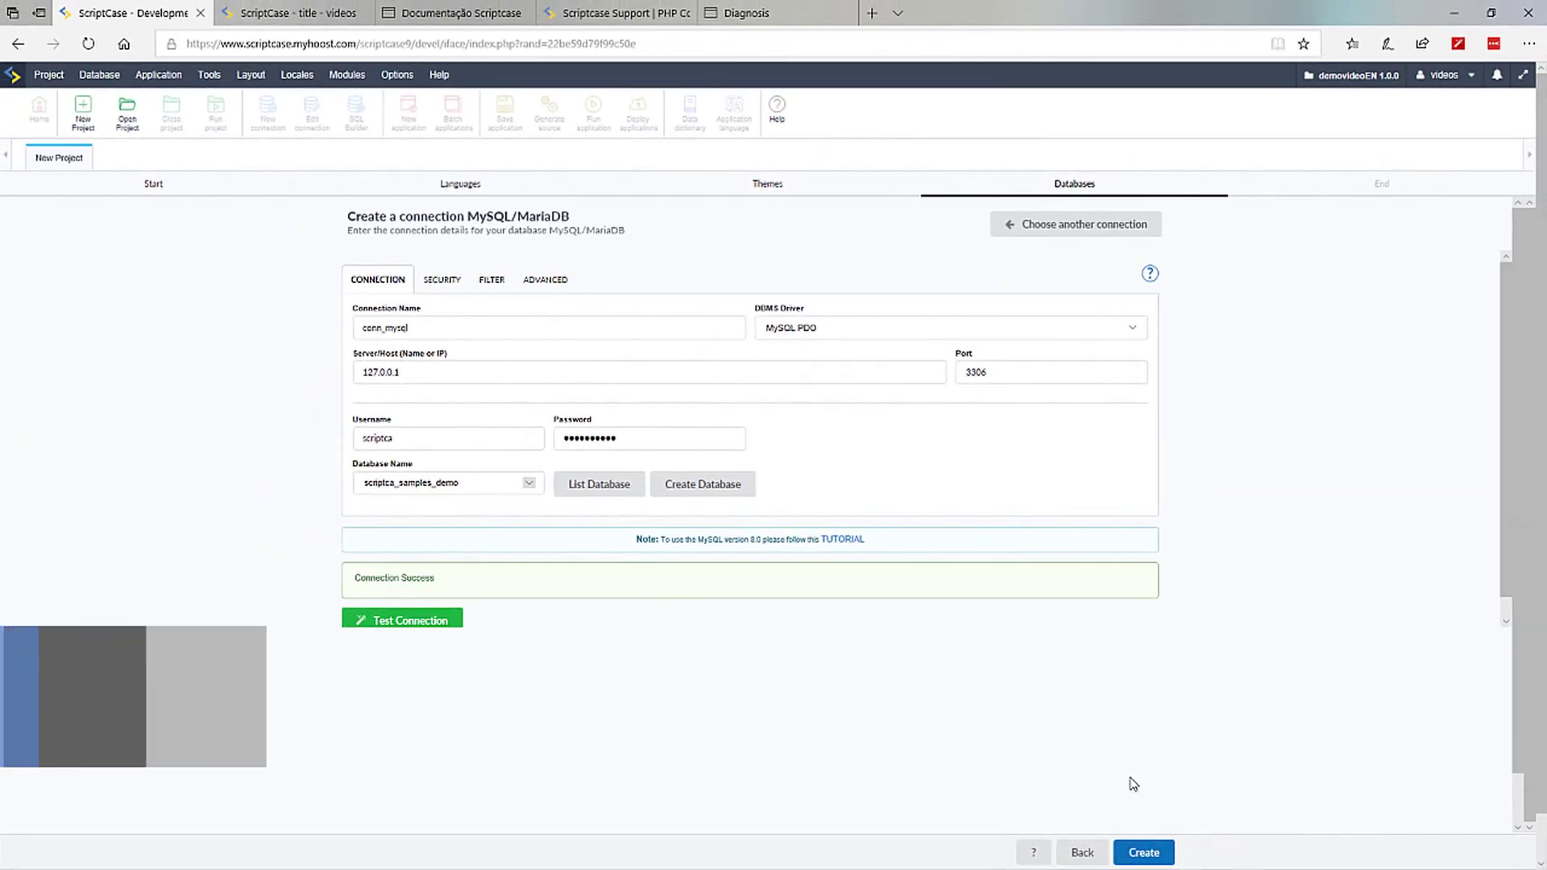
pyautogui.click(1144, 852)
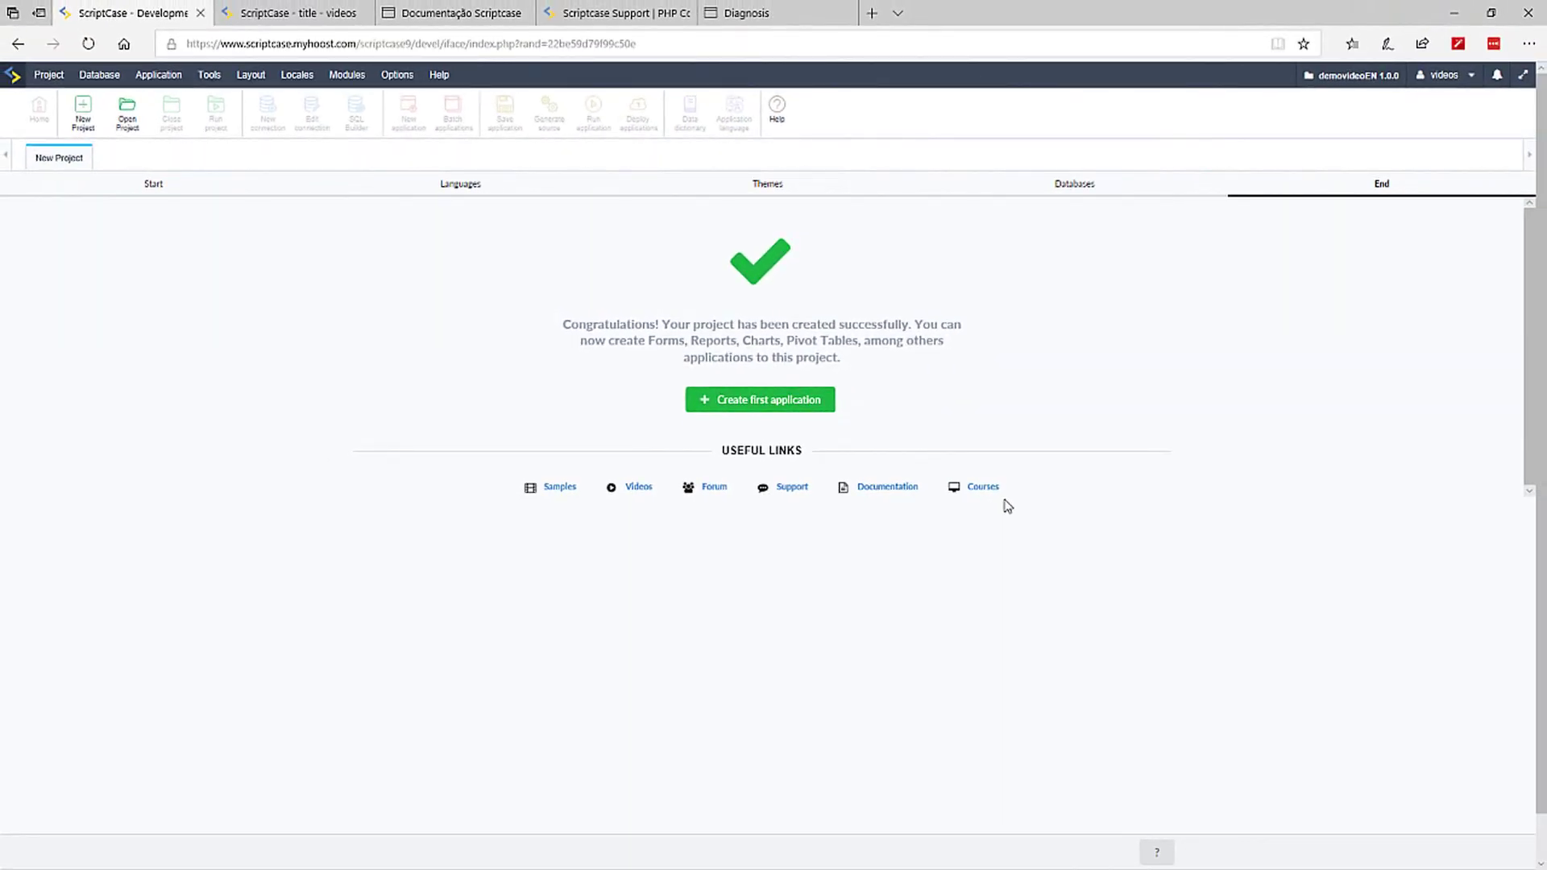
# Close the diagnosis, support, documentation and second ScriptCase pages, keeping only the page with the newly created project
pyautogui.click(482, 24)
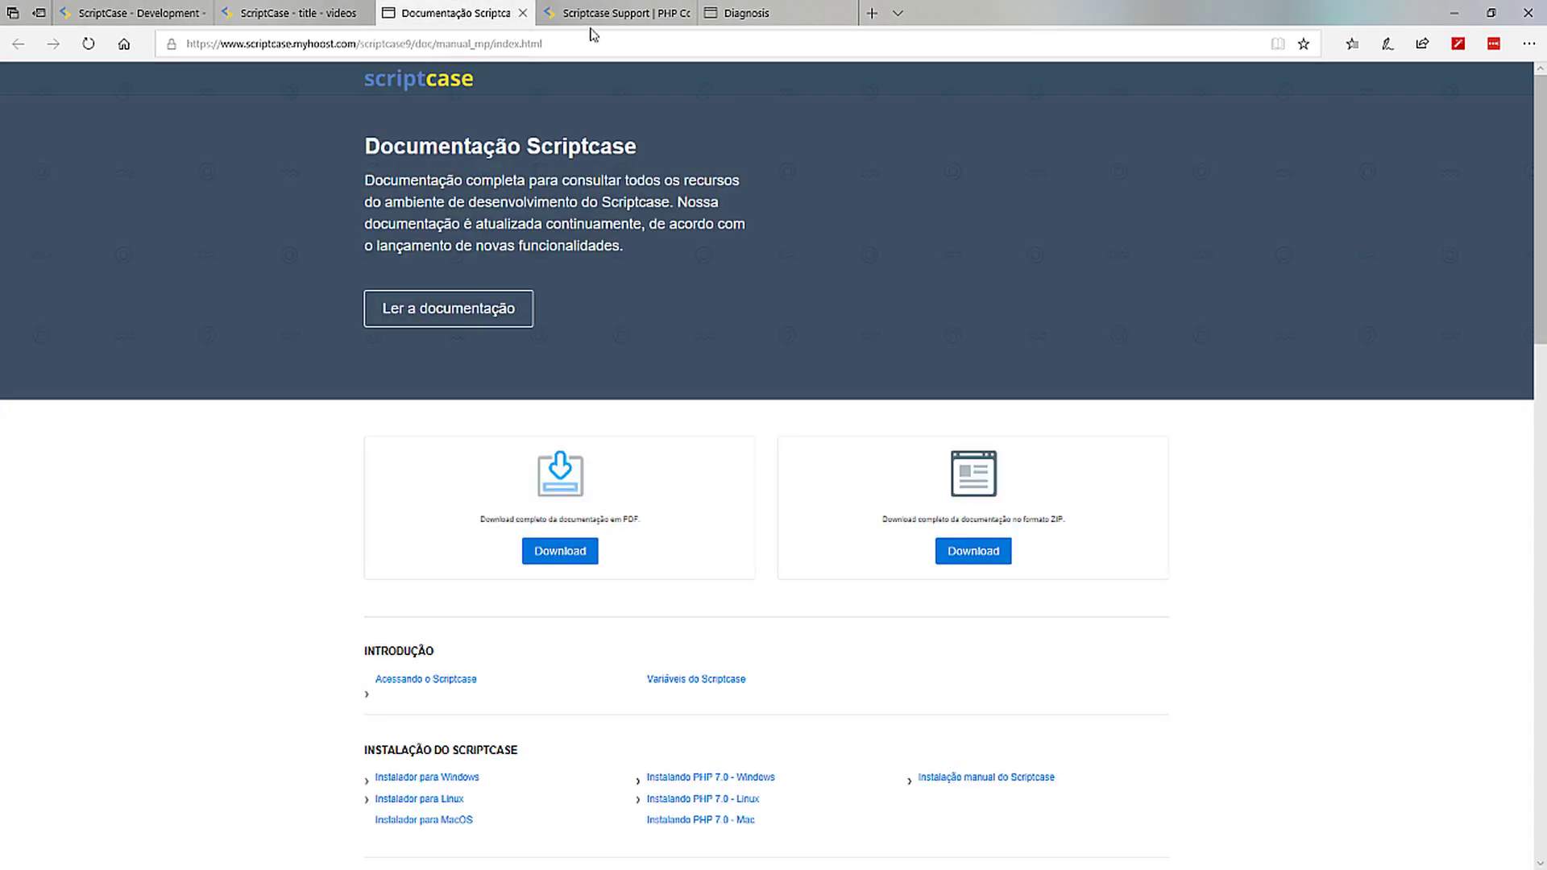
pyautogui.click(597, 27)
pyautogui.click(758, 15)
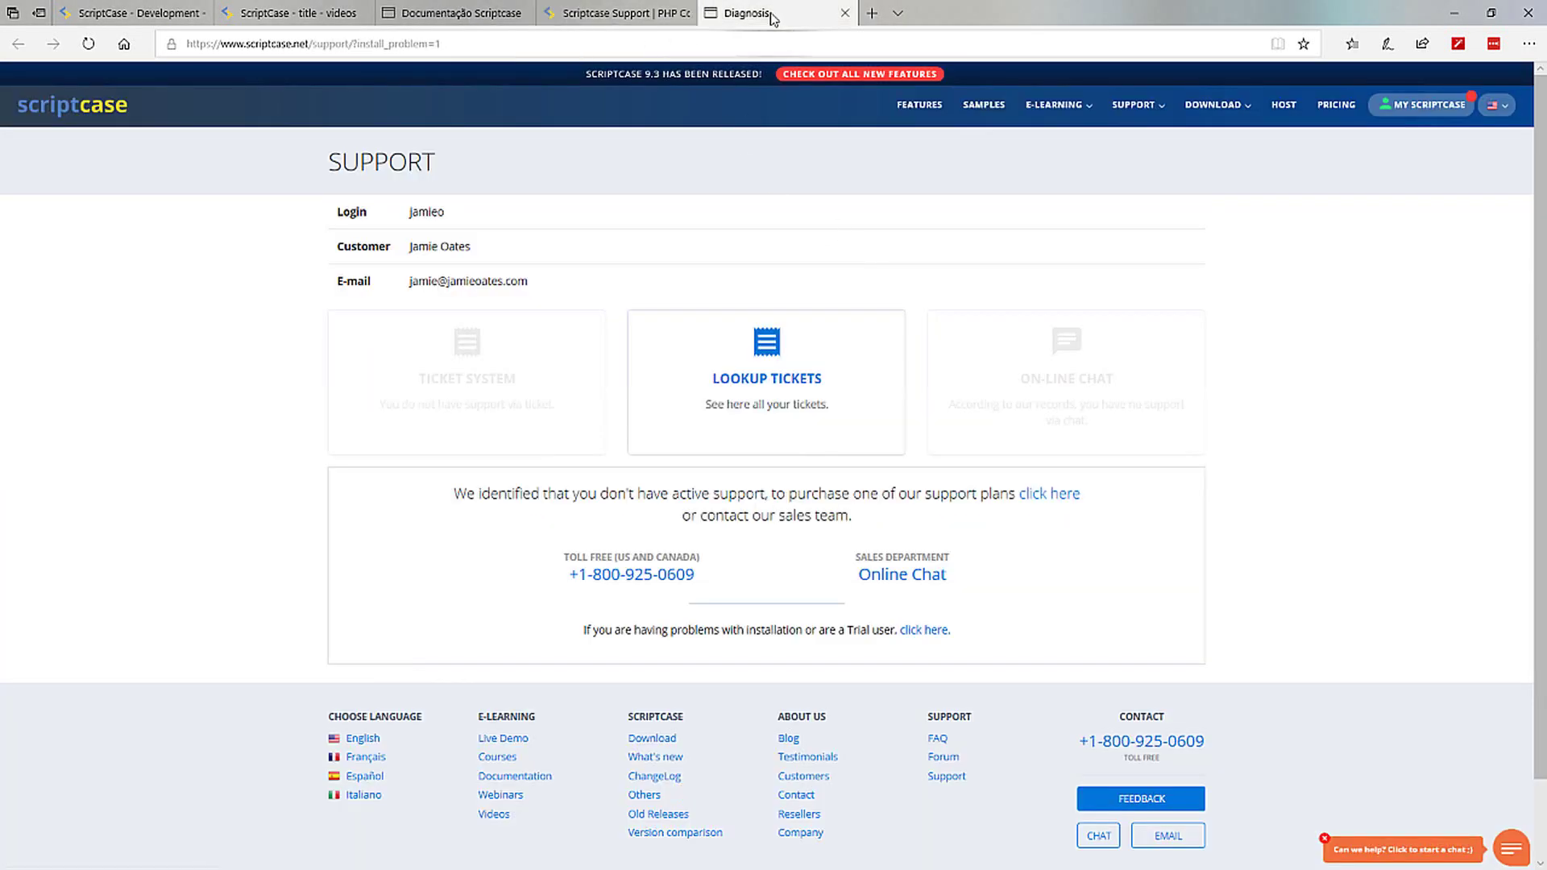
pyautogui.click(846, 13)
pyautogui.click(684, 14)
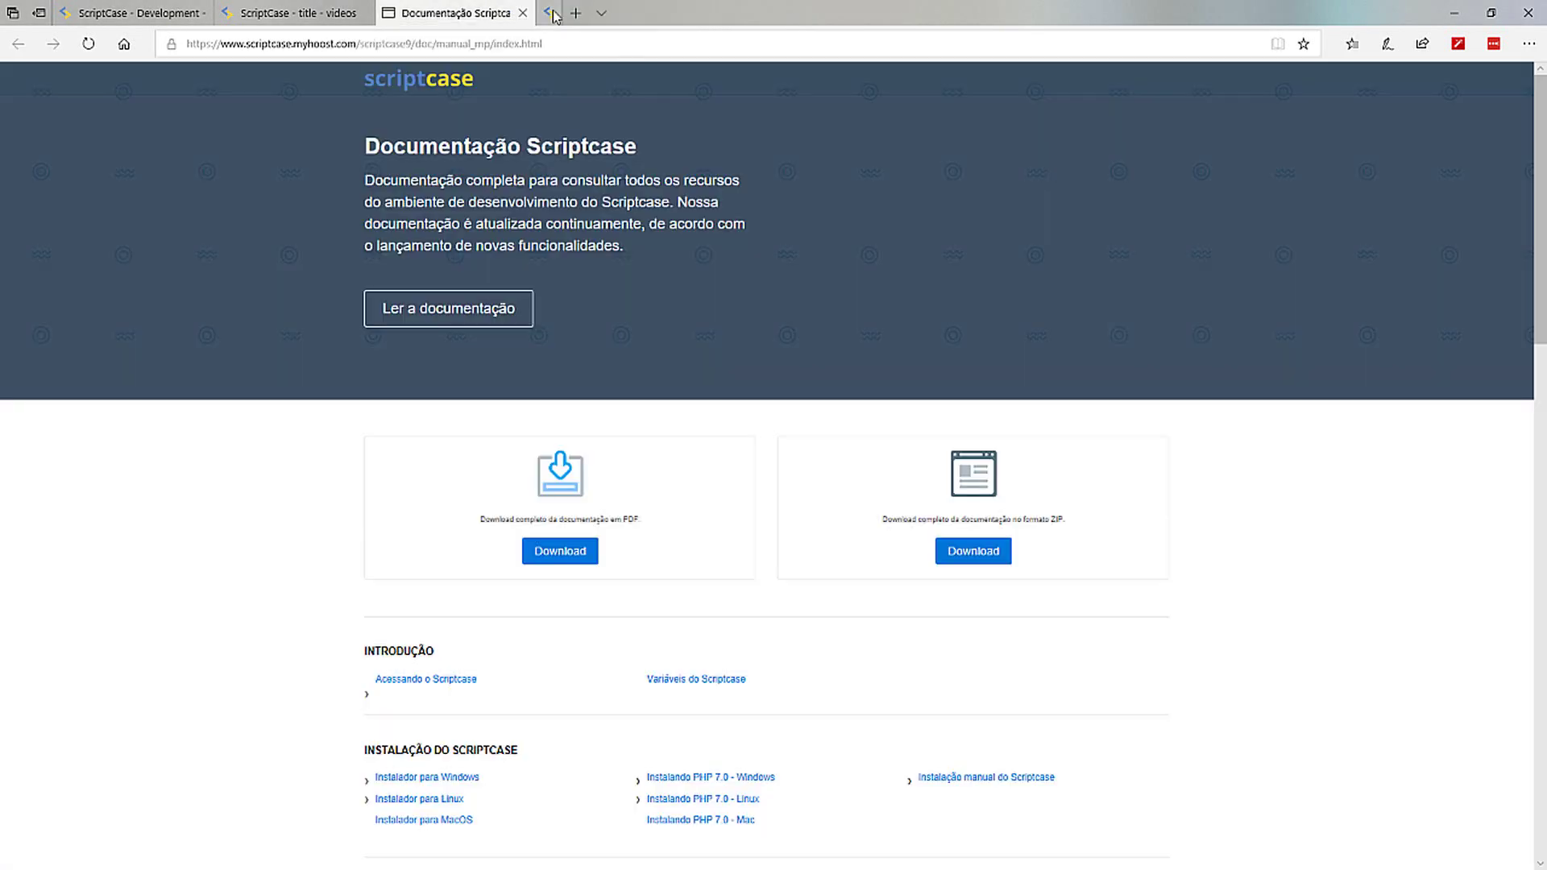
pyautogui.click(523, 15)
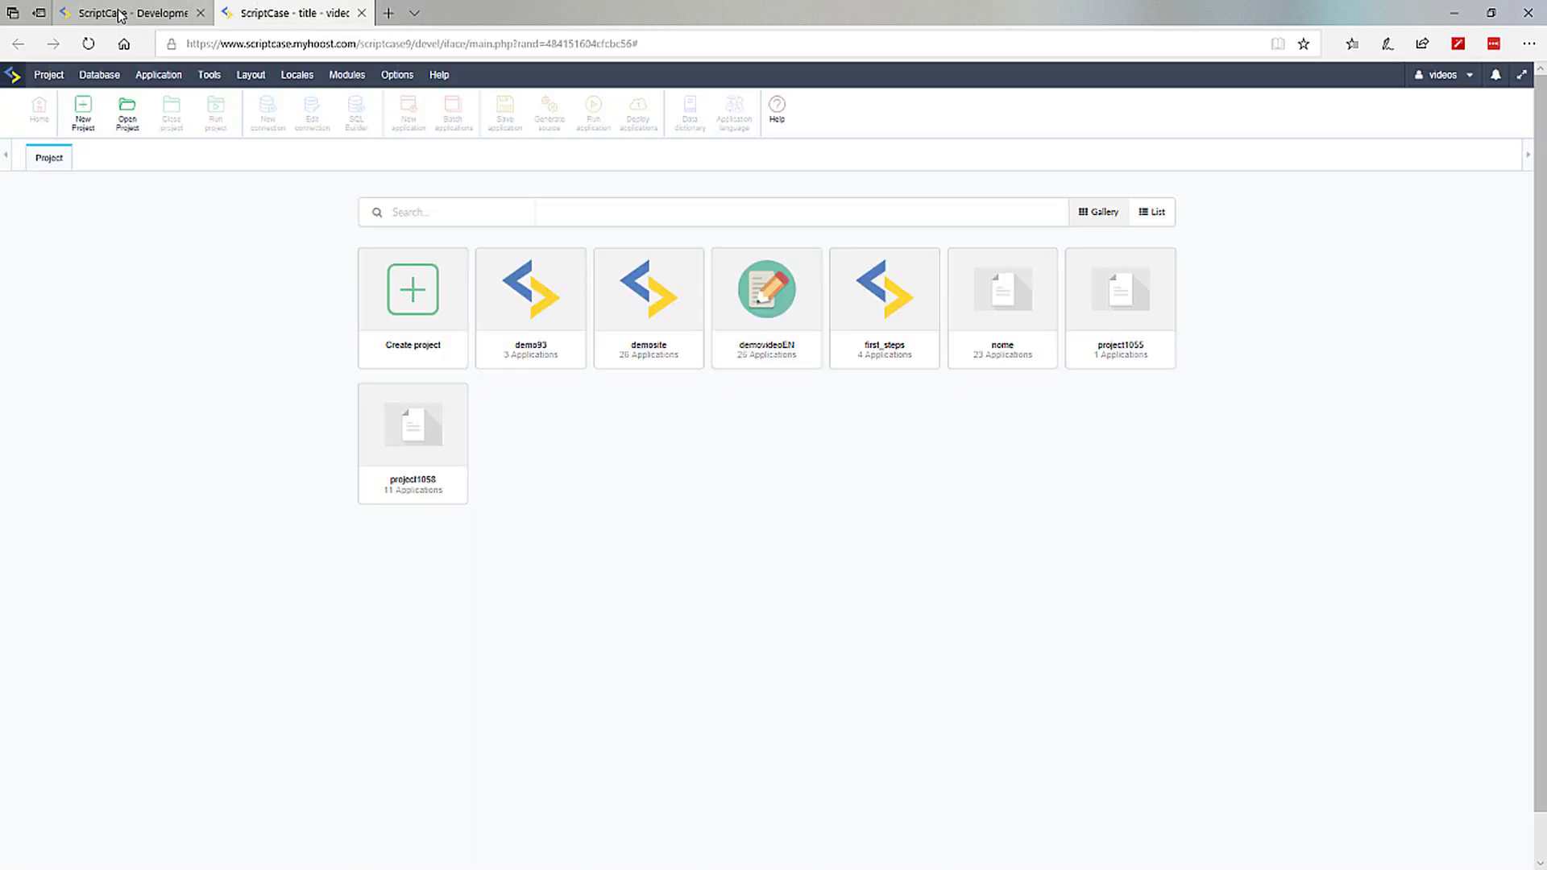
pyautogui.click(133, 13)
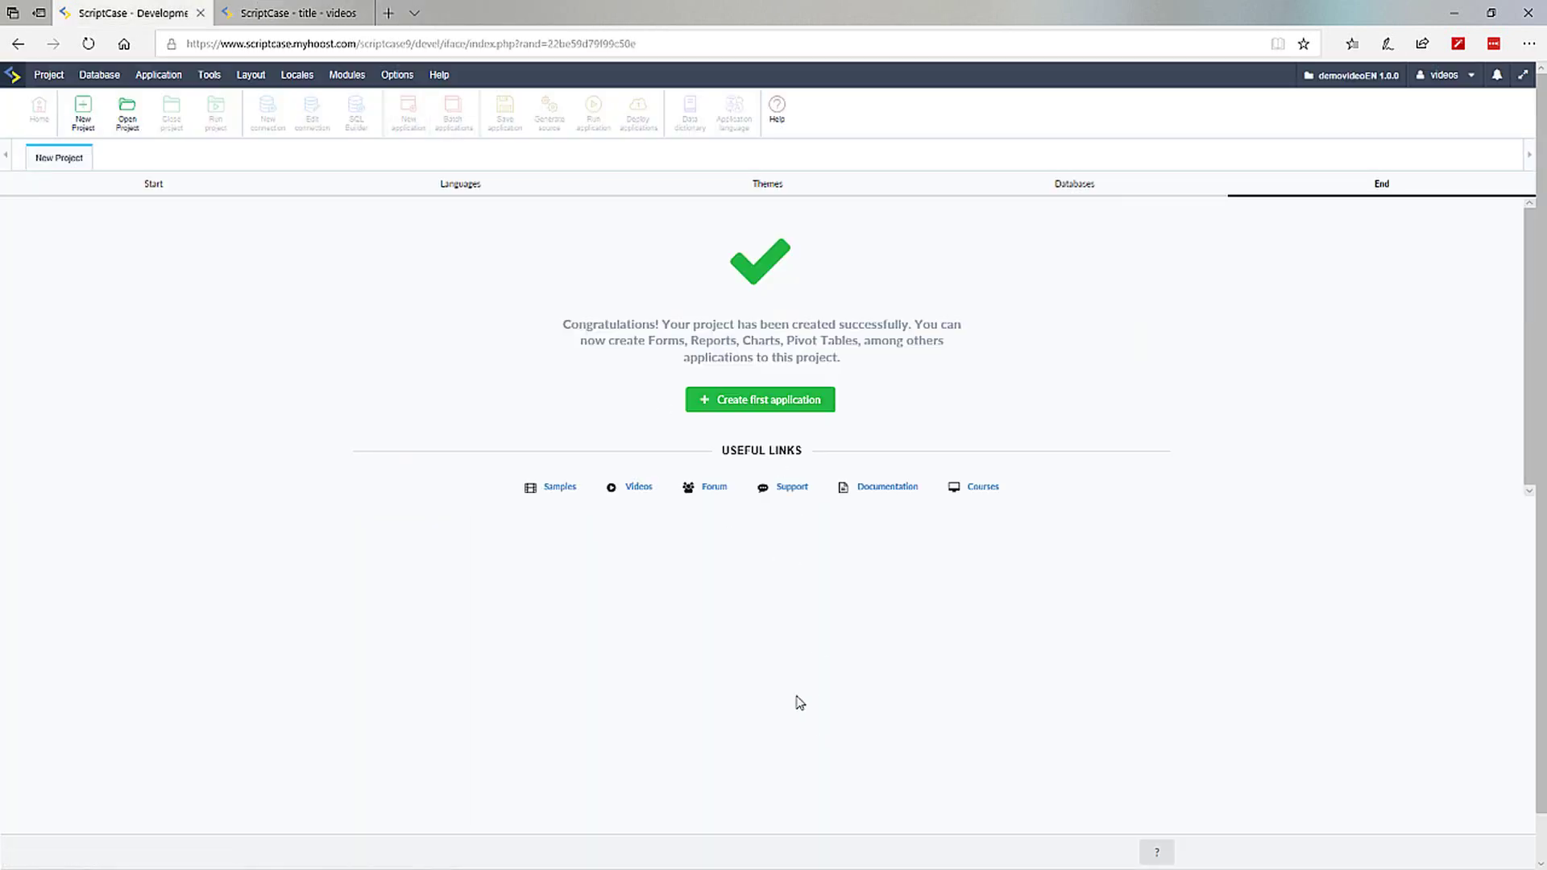
pyautogui.click(363, 13)
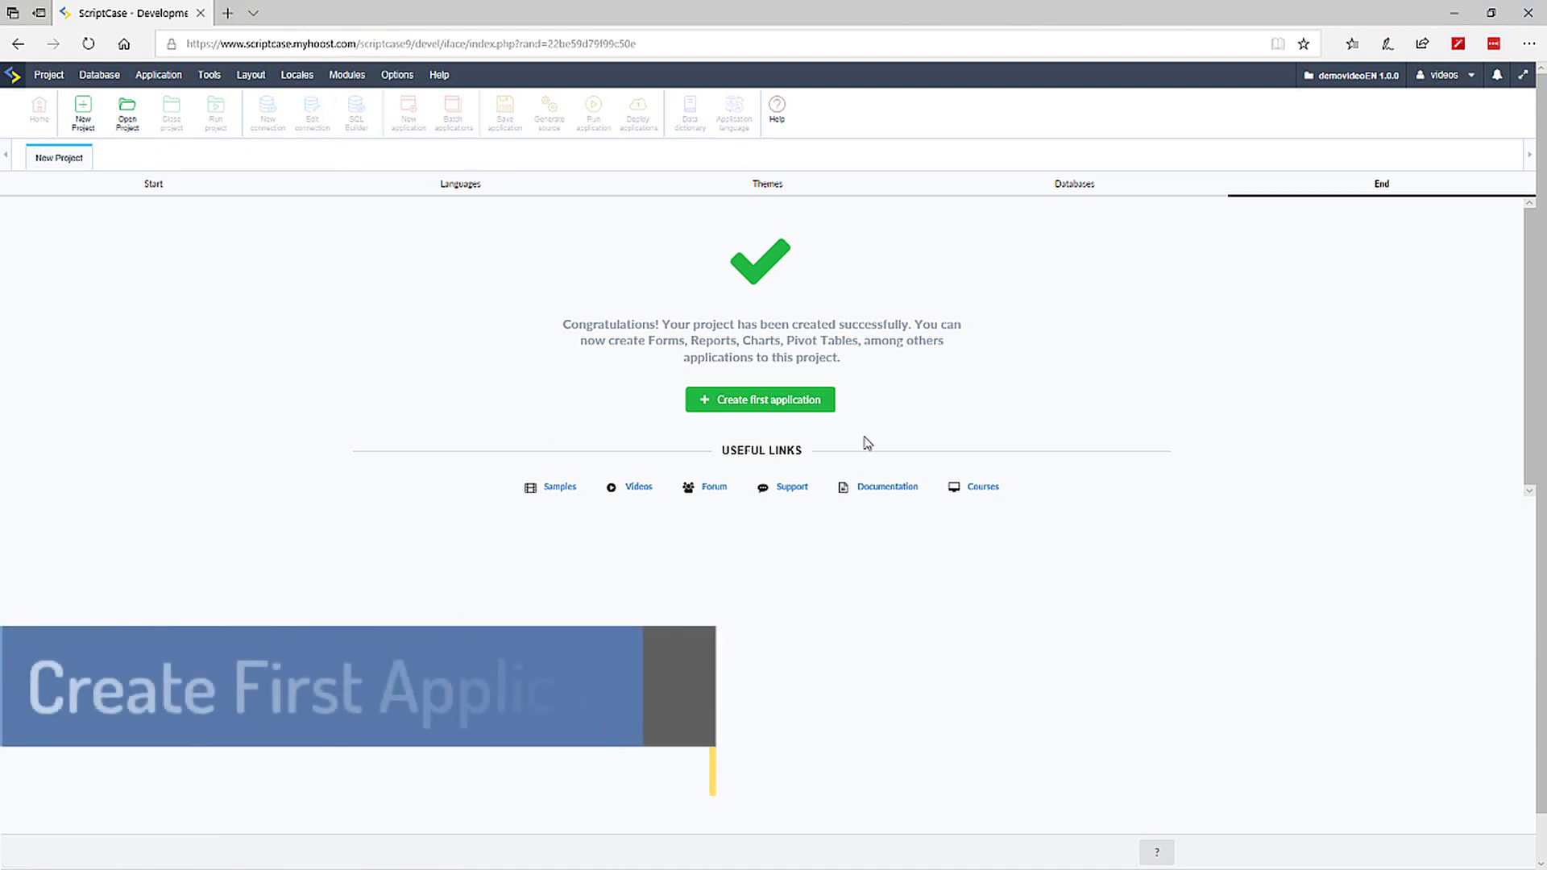
# Start creating the project's first application, bringing up the choice of application types
pyautogui.click(755, 407)
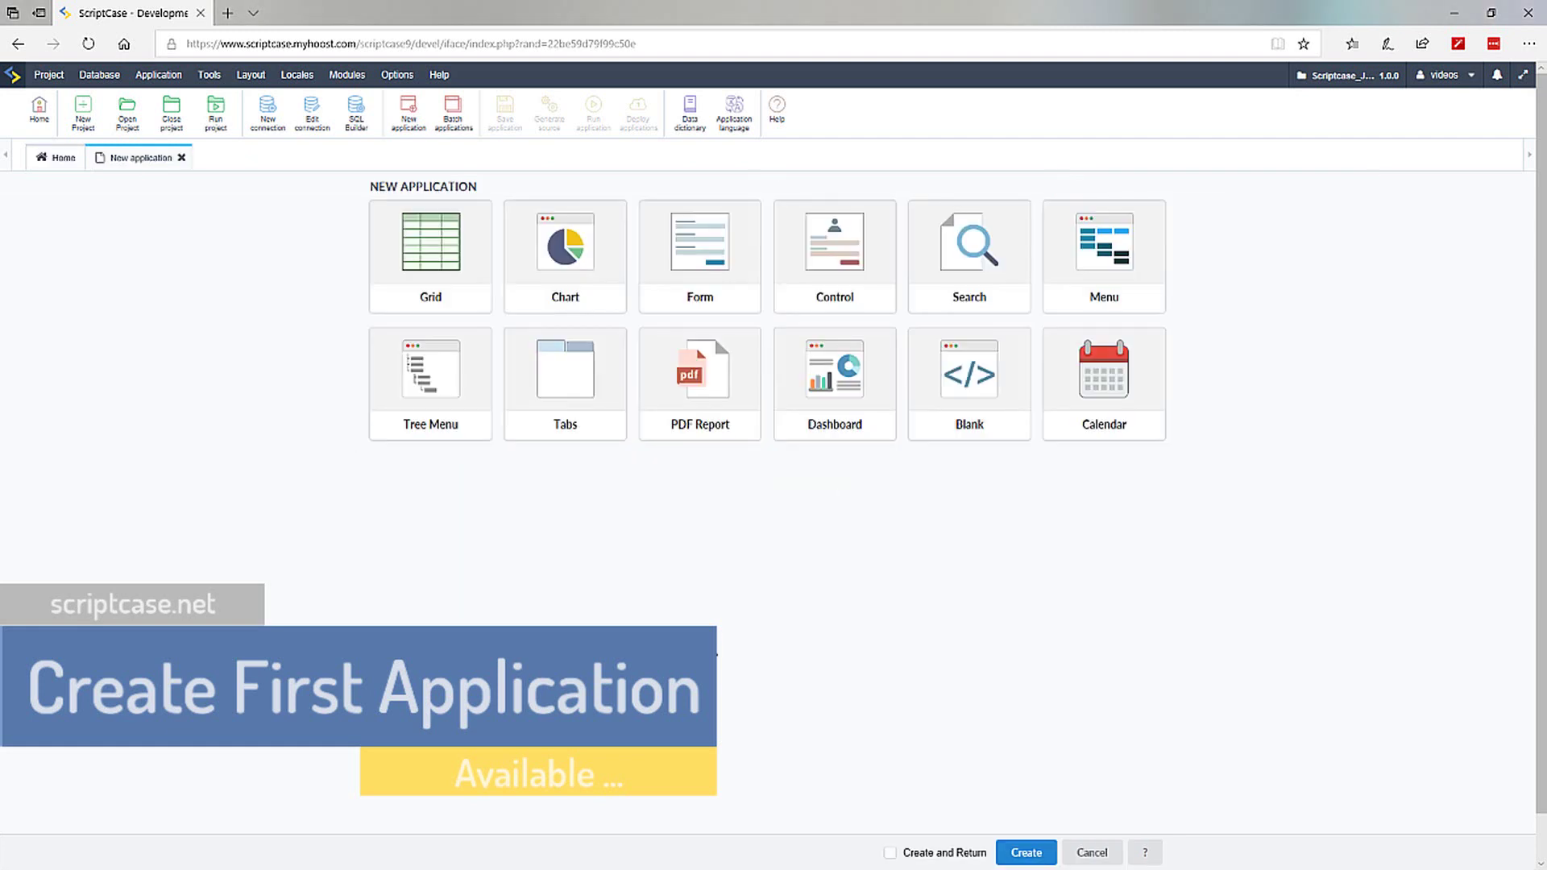